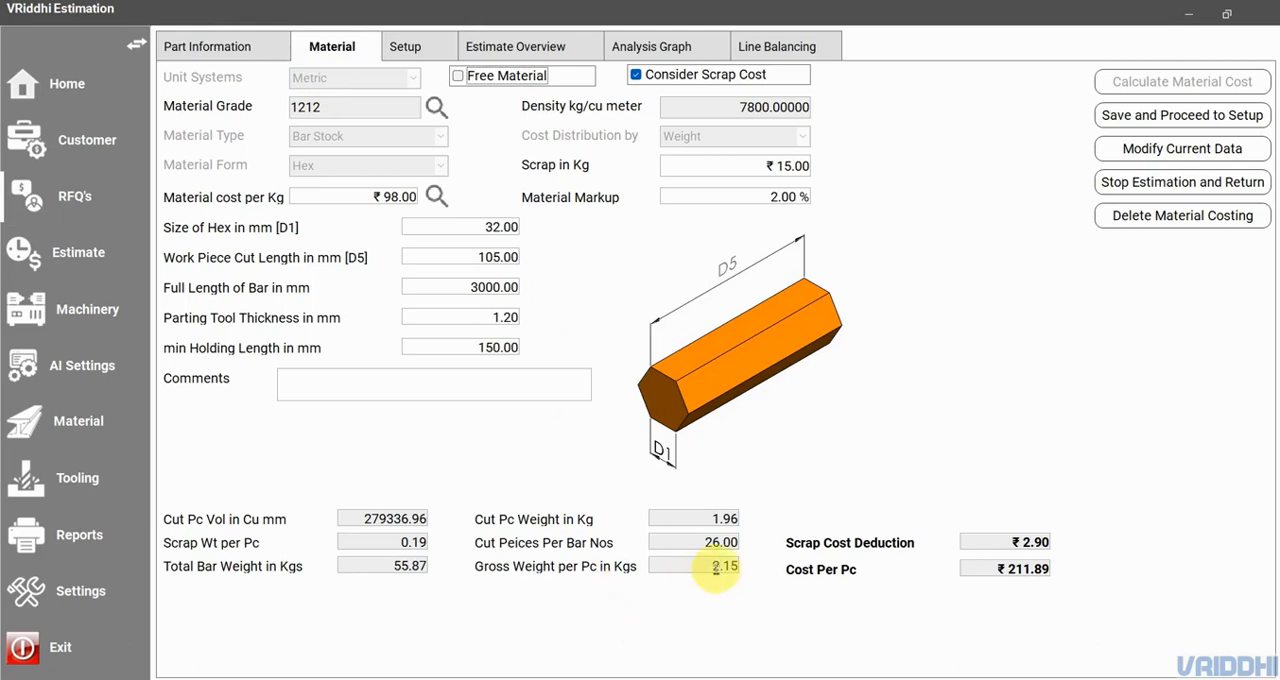
- Review the gross weight per piece, the cut piece weight and the cost per piece in the material costing
{"action": "left_click_drag", "start_coordinate": [712, 566], "coordinate": [763, 566]}
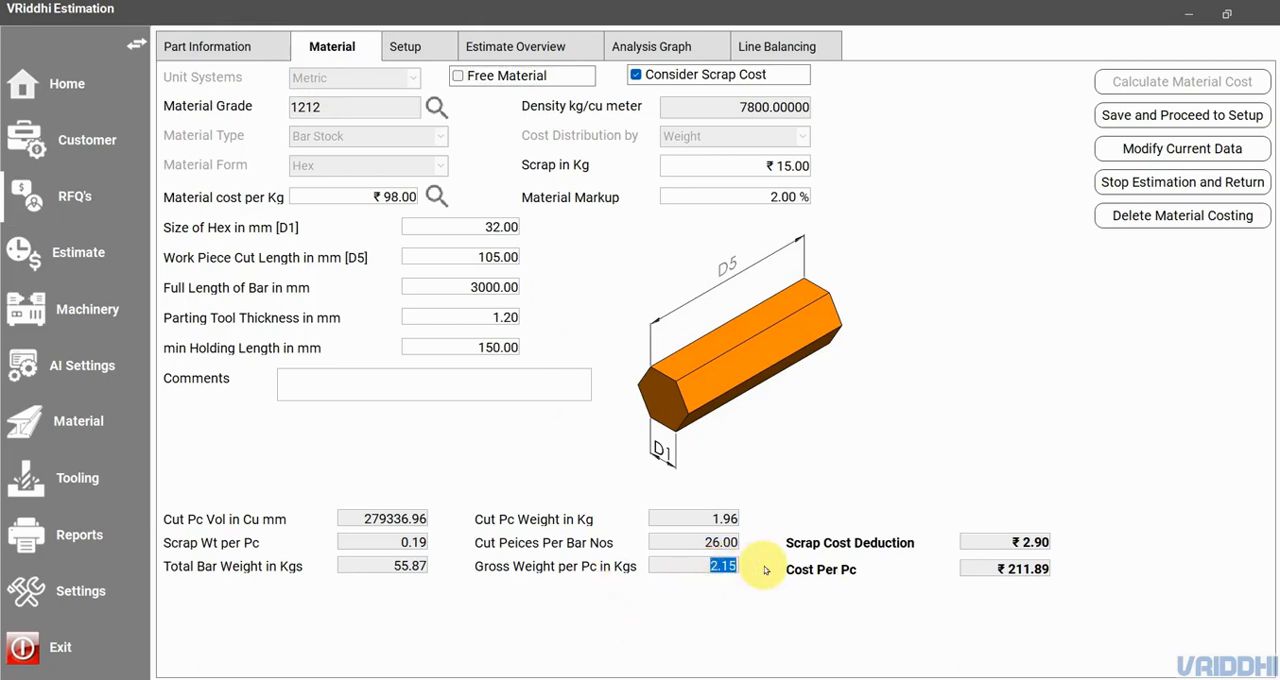
{"action": "left_click_drag", "start_coordinate": [710, 518], "coordinate": [738, 518]}
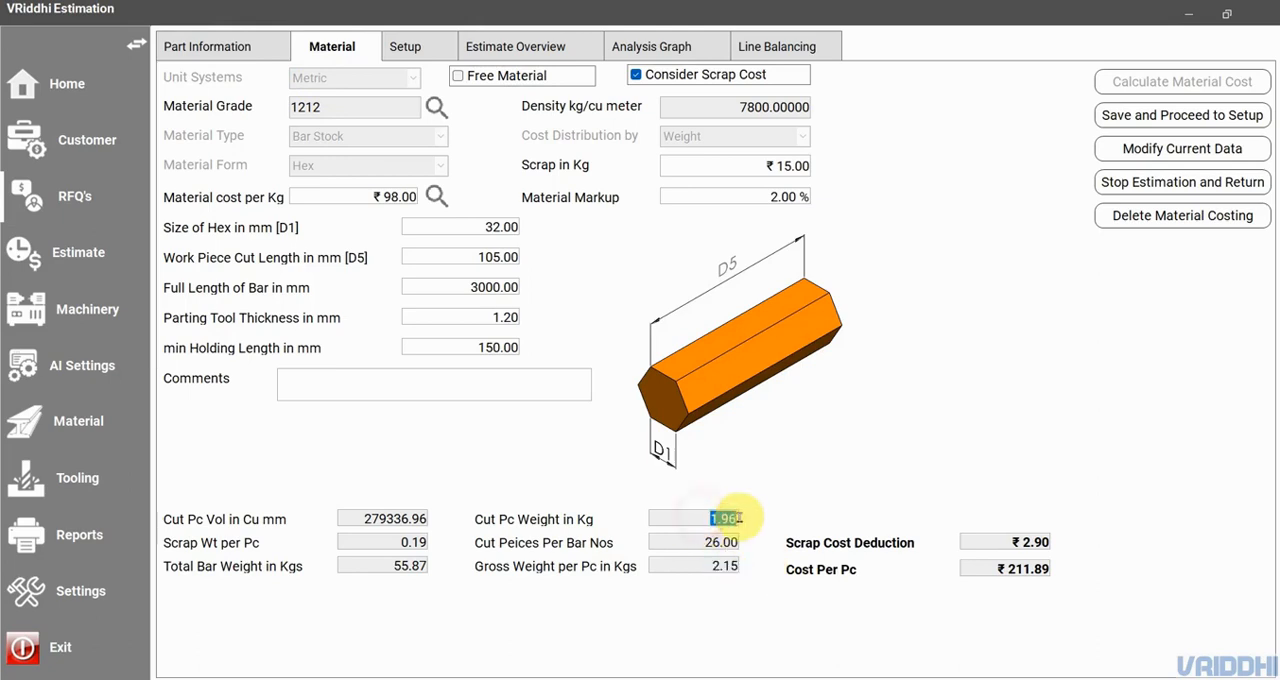
{"action": "left_click_drag", "start_coordinate": [1007, 570], "coordinate": [1083, 568]}
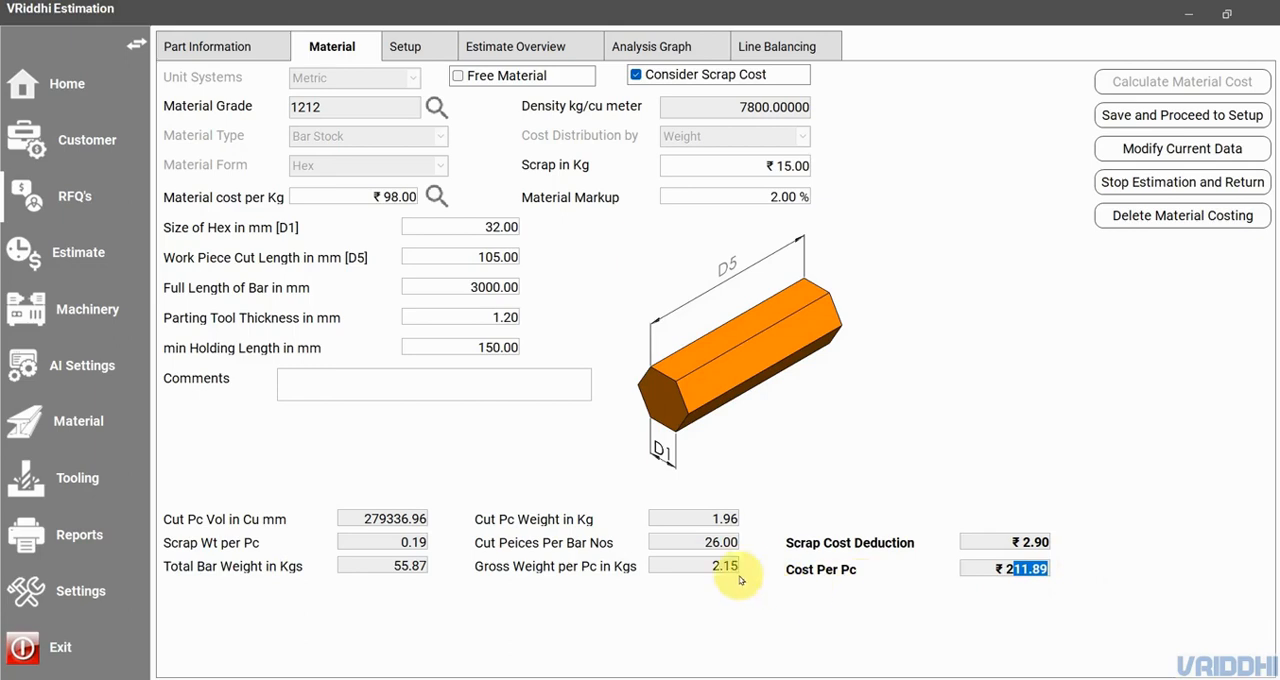
{"action": "left_click_drag", "start_coordinate": [712, 566], "coordinate": [766, 565]}
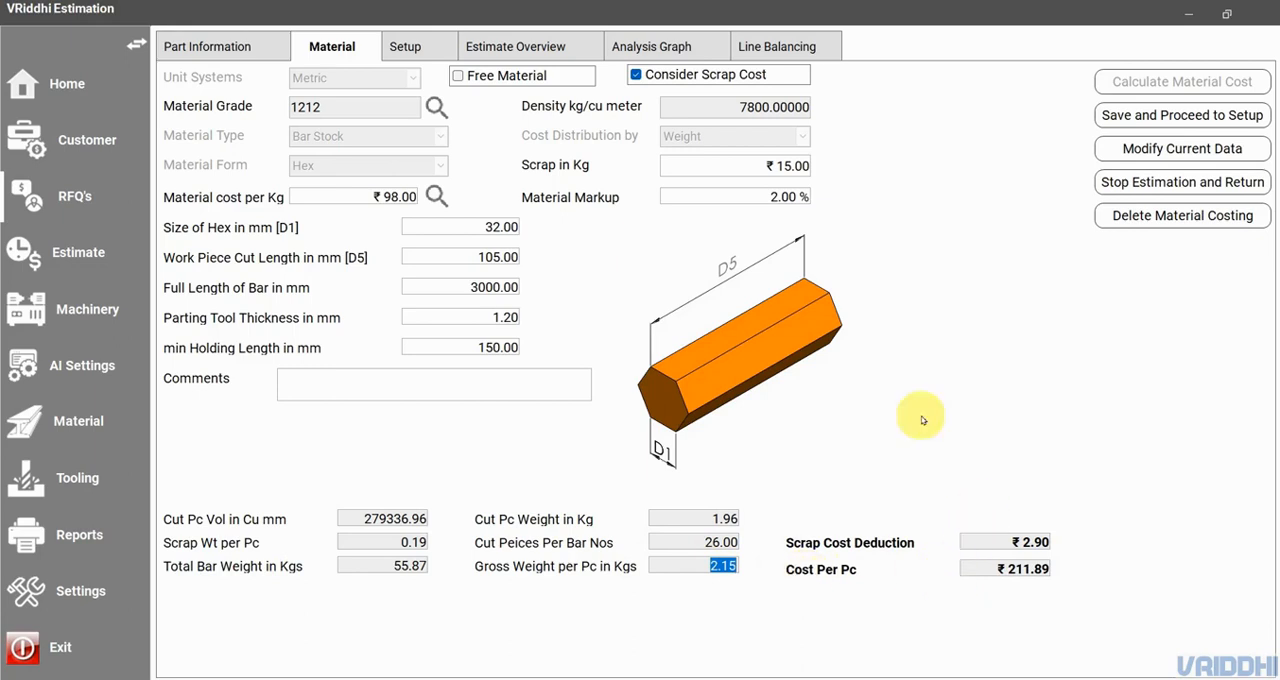
{"action": "left_click", "coordinate": [407, 47]}
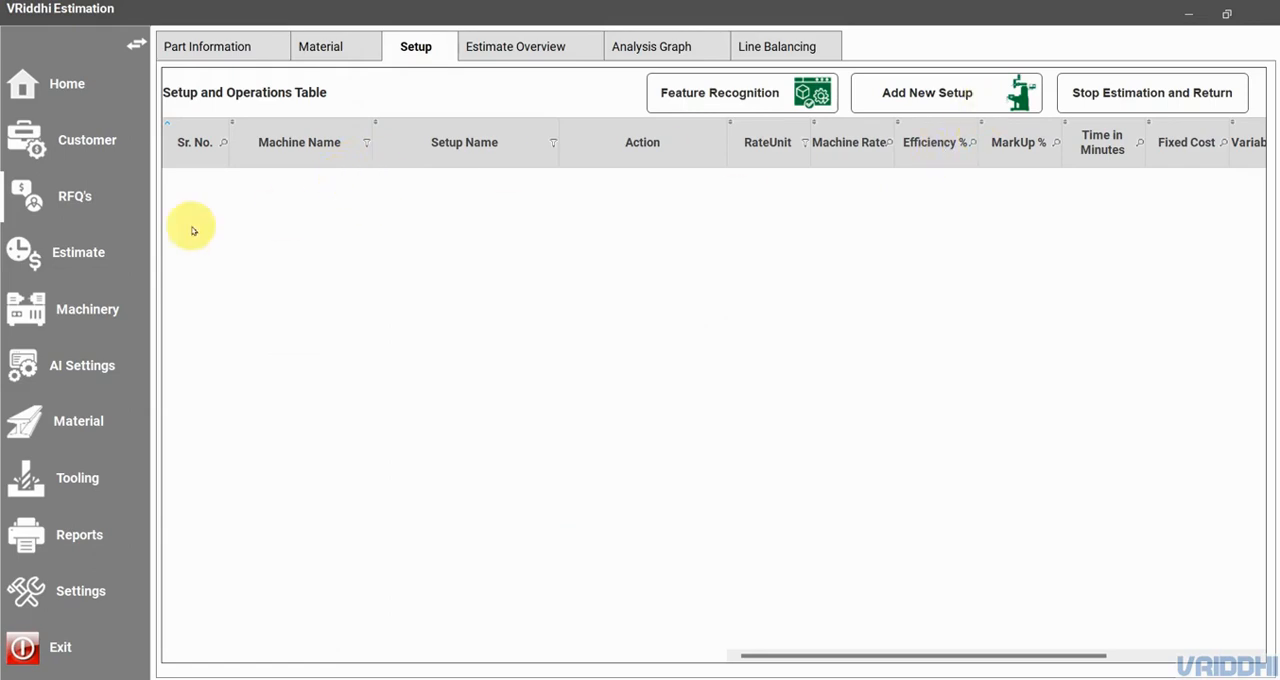
{"action": "left_click", "coordinate": [943, 90]}
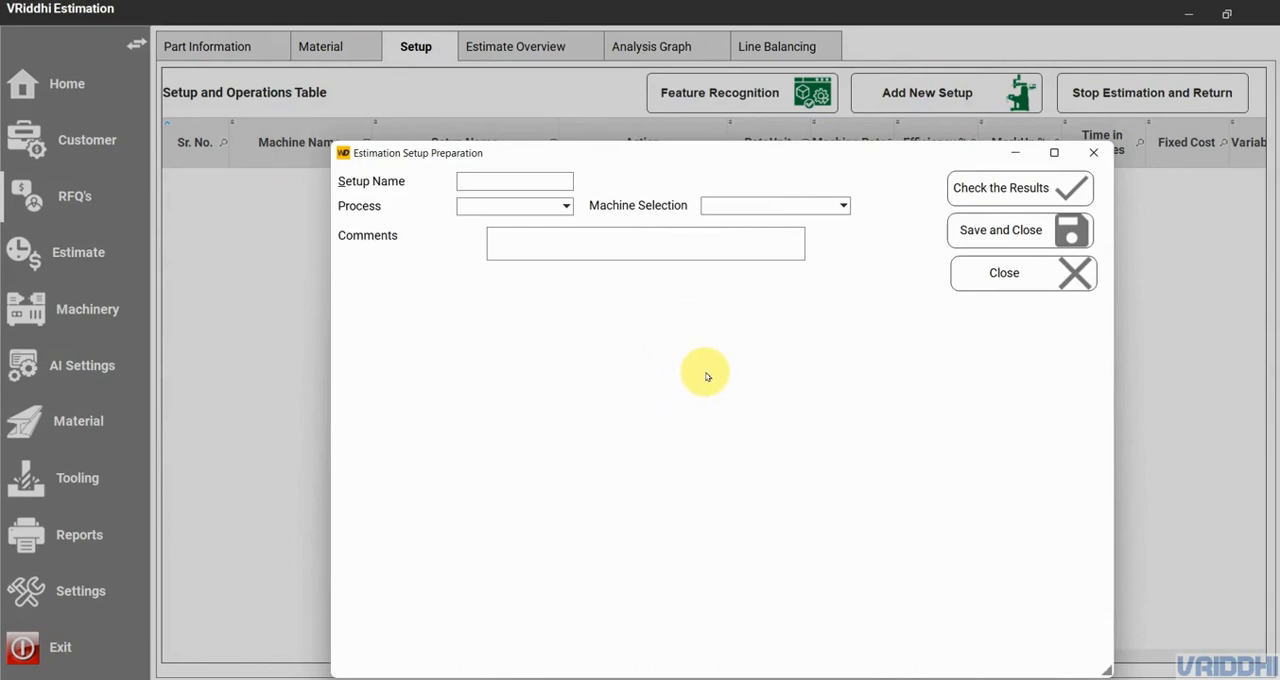
{"action": "left_click", "coordinate": [566, 207]}
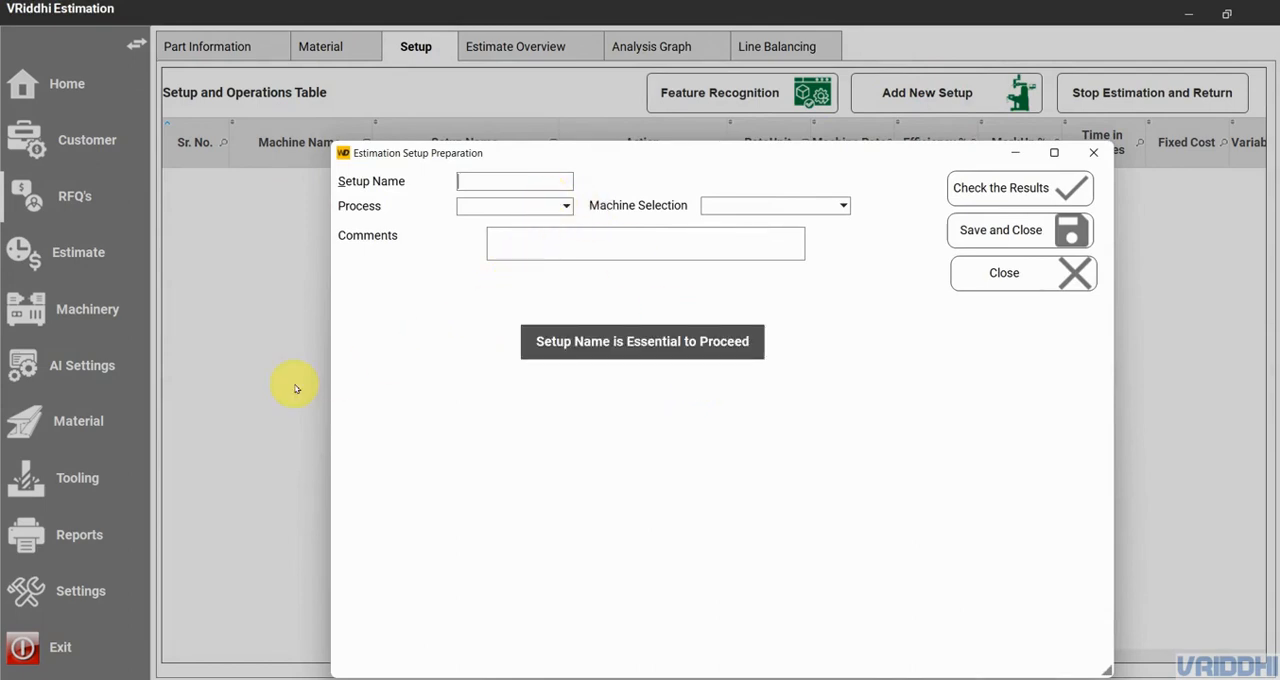
{"action": "left_click", "coordinate": [1010, 281]}
- Leave the estimation and review the processes, machines and rates in the process and machine list
{"action": "left_click", "coordinate": [1160, 90]}
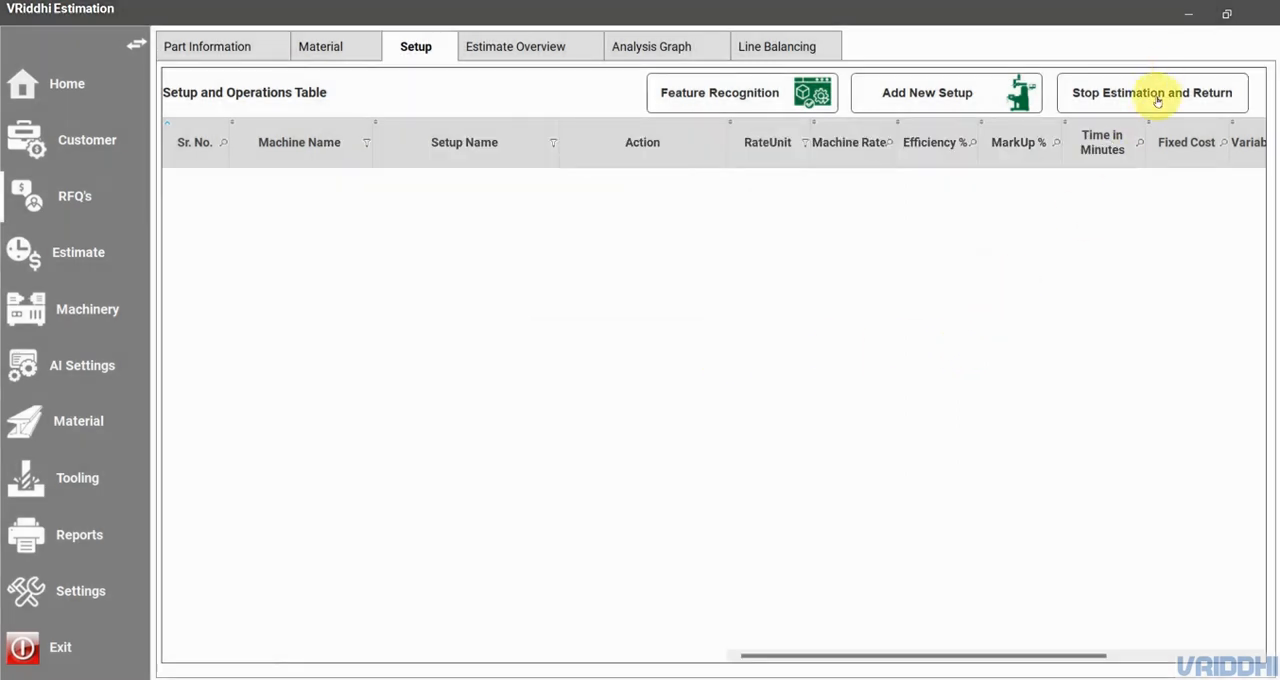
{"action": "left_click", "coordinate": [86, 309]}
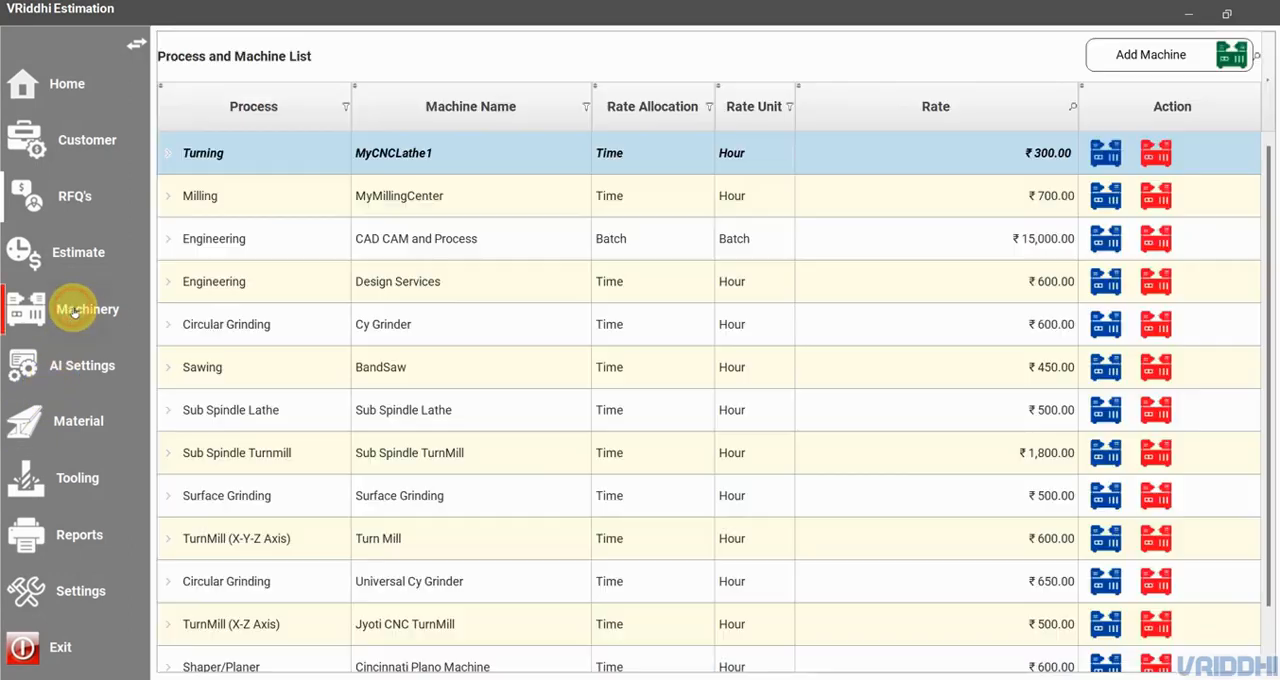
{"action": "scroll", "coordinate": [453, 217], "scroll_direction": "down", "scroll_amount": 2}
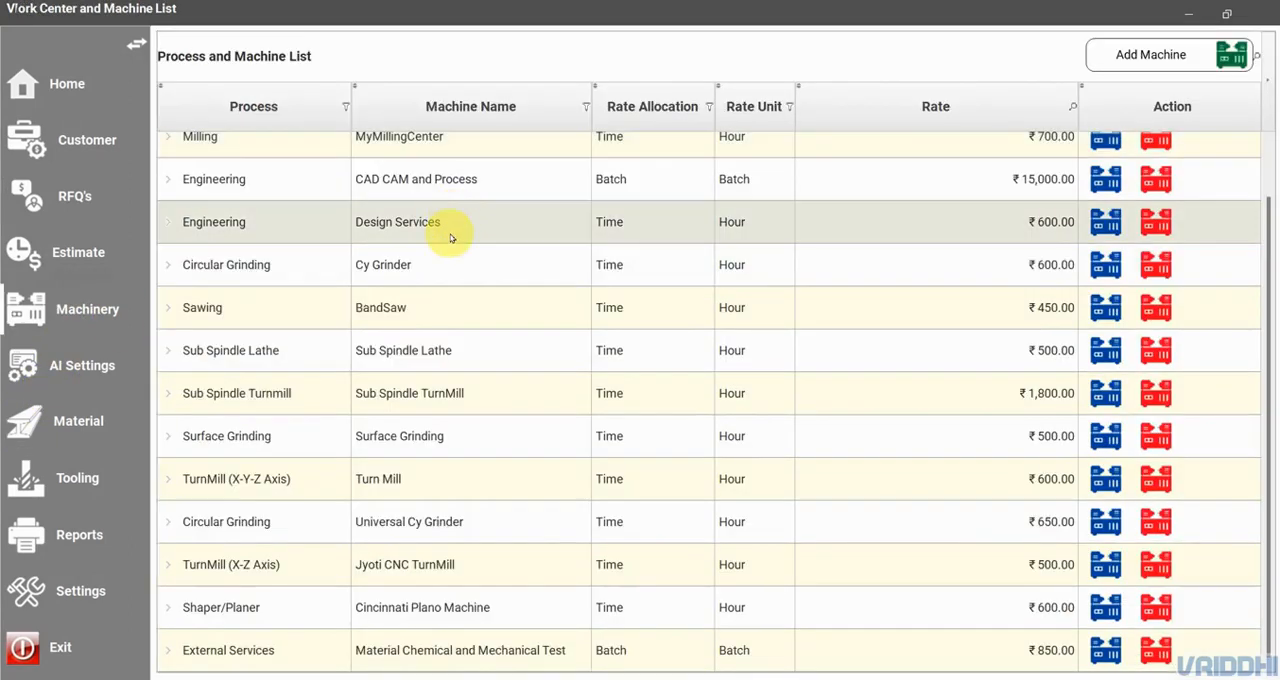
{"action": "scroll", "coordinate": [491, 514], "scroll_direction": "up", "scroll_amount": 2}
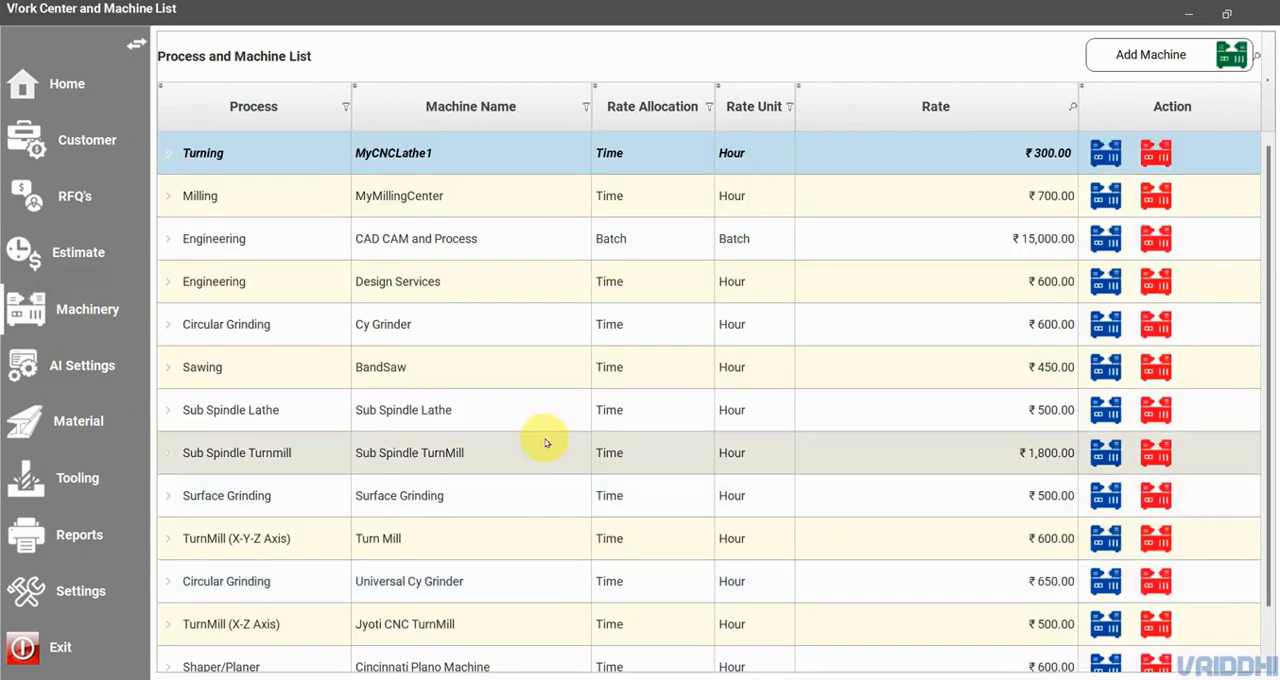
- Reopen the estimation of New Part1 in New Project Demo and show its setup and operations table
{"action": "left_click", "coordinate": [64, 208]}
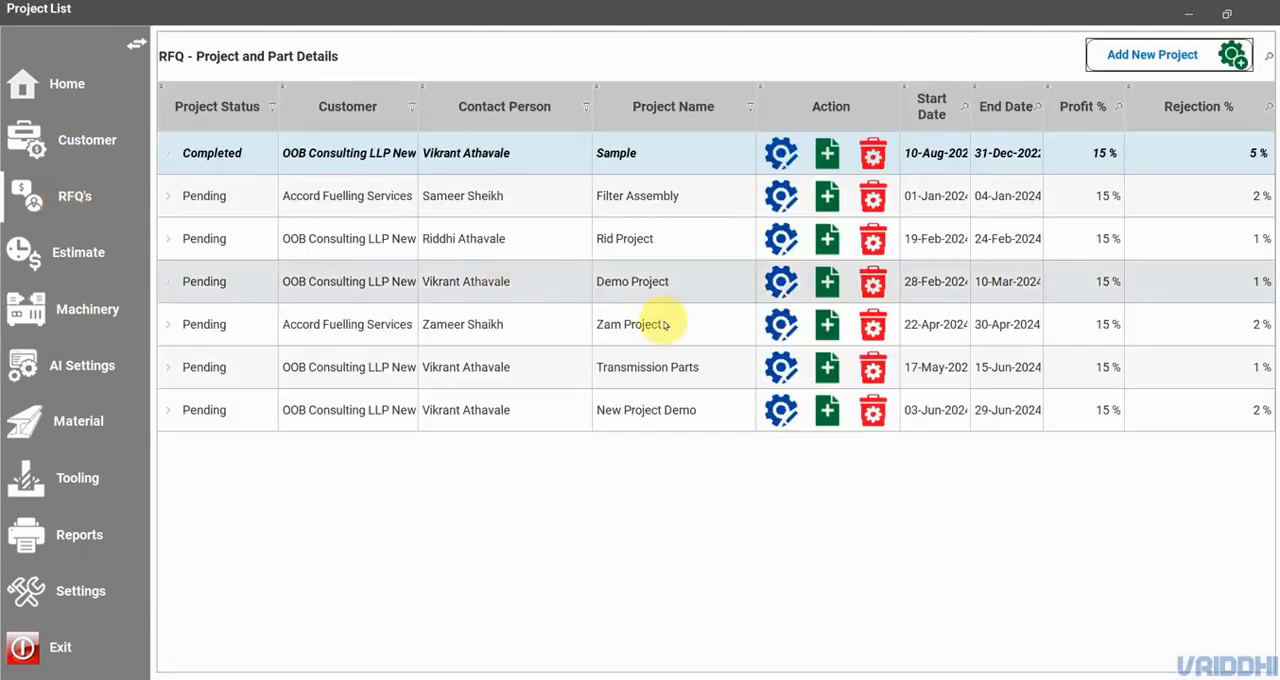
{"action": "double_click", "coordinate": [702, 412]}
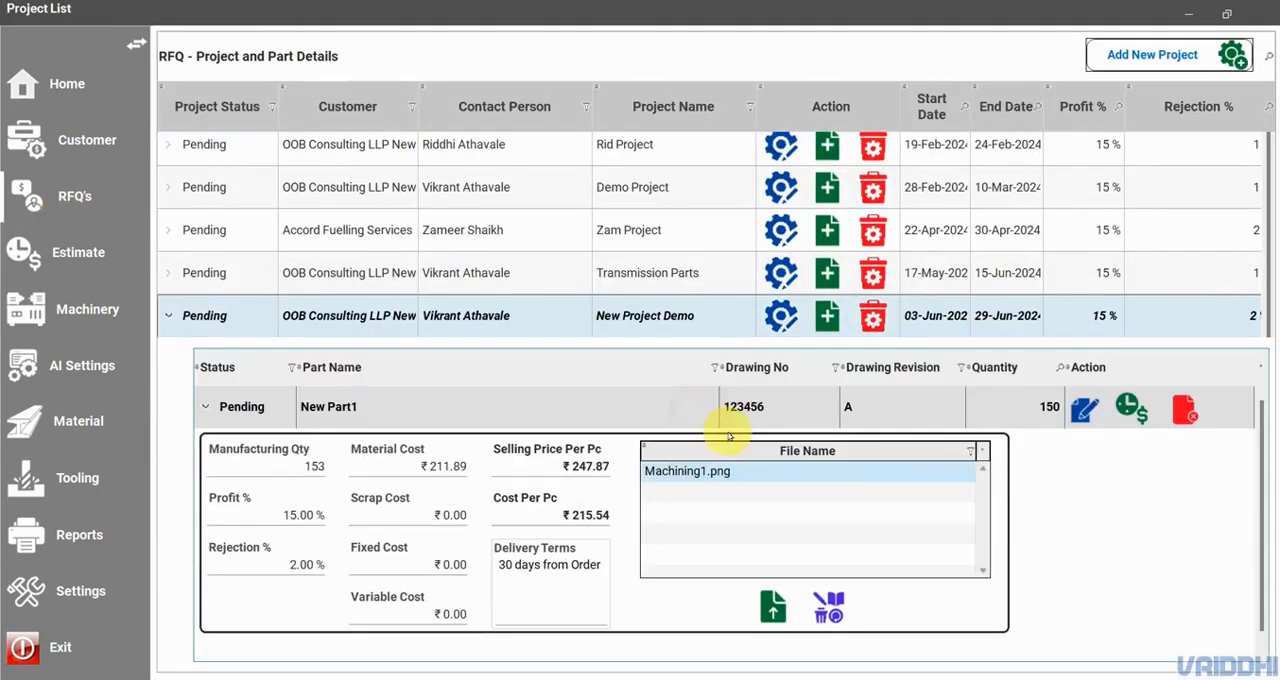
{"action": "left_click", "coordinate": [1131, 407]}
{"action": "left_click", "coordinate": [1126, 85]}
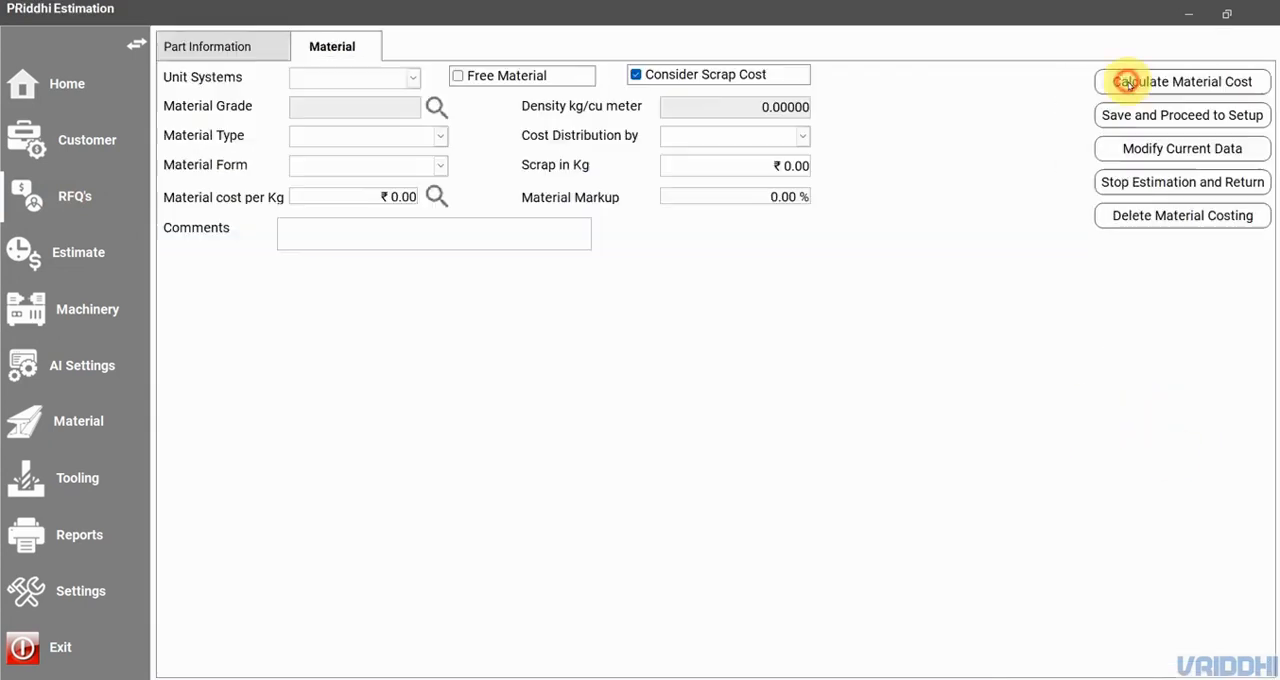
{"action": "left_click", "coordinate": [428, 46]}
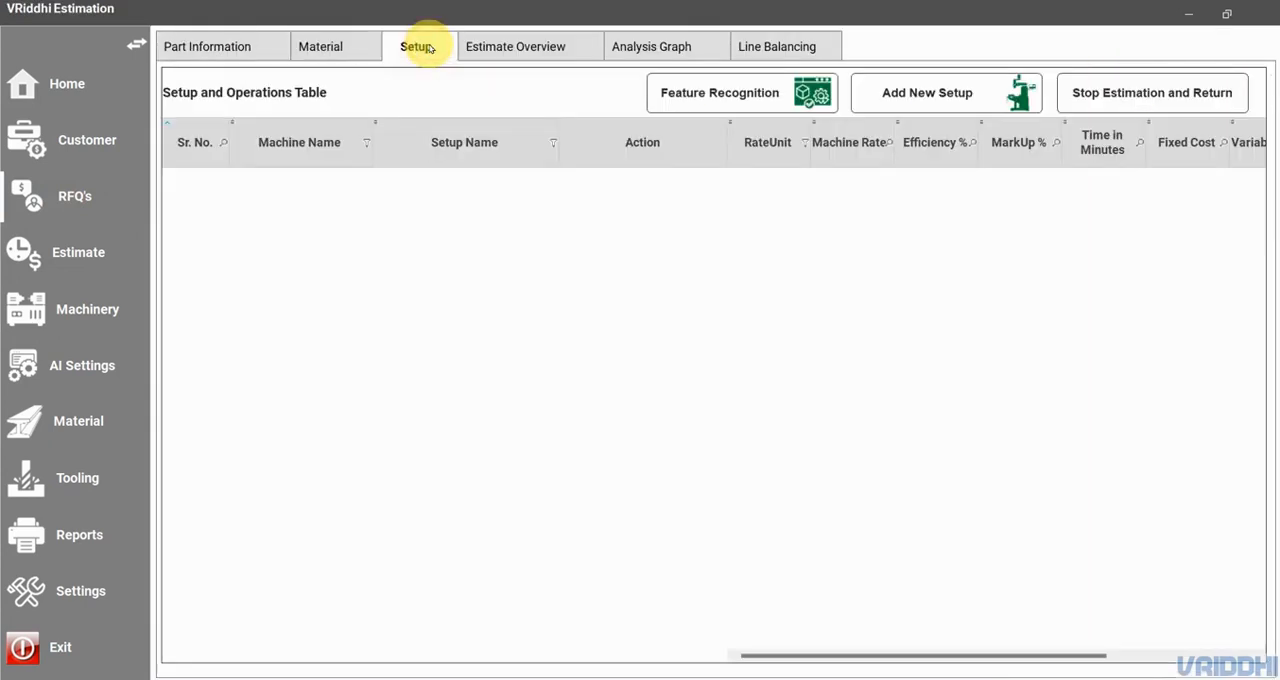
- Add a new setup named Parting Bandsaw with the Sawing process and the BandSaw machine
{"action": "left_click", "coordinate": [985, 97]}
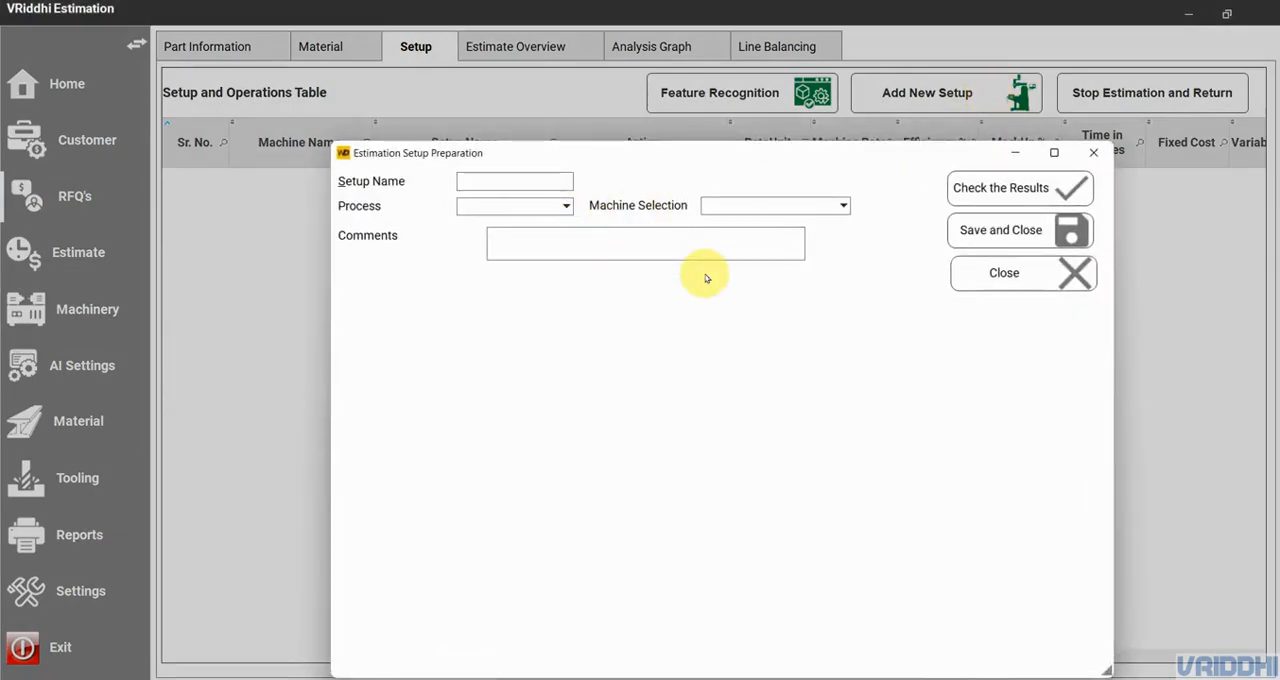
{"action": "type", "text": "Parting Bandsaw"}
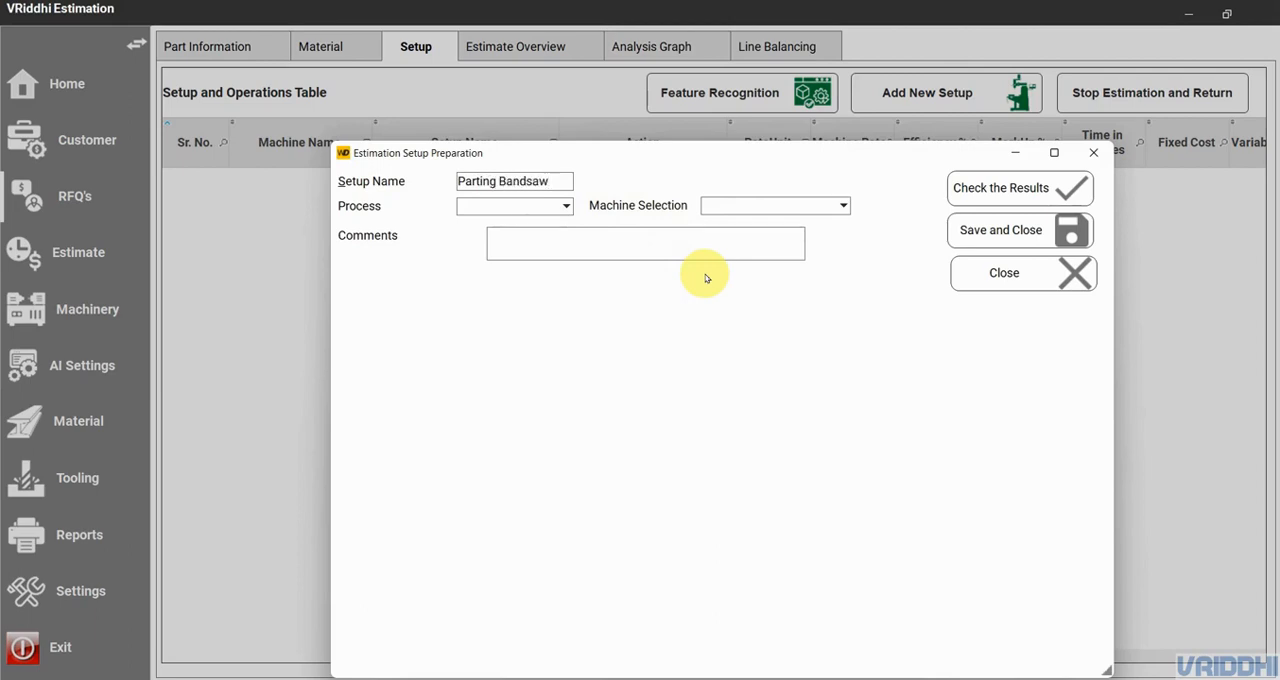
{"action": "left_click", "coordinate": [545, 205]}
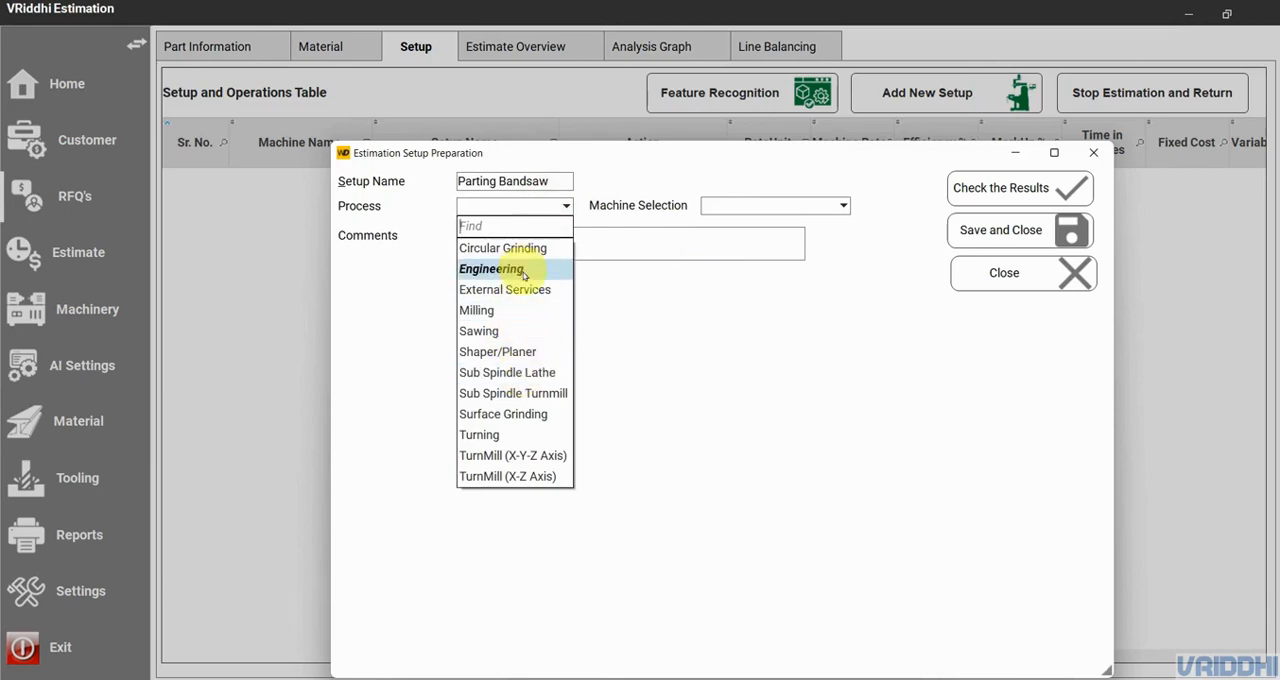
{"action": "left_click", "coordinate": [520, 331]}
{"action": "left_click", "coordinate": [817, 206]}
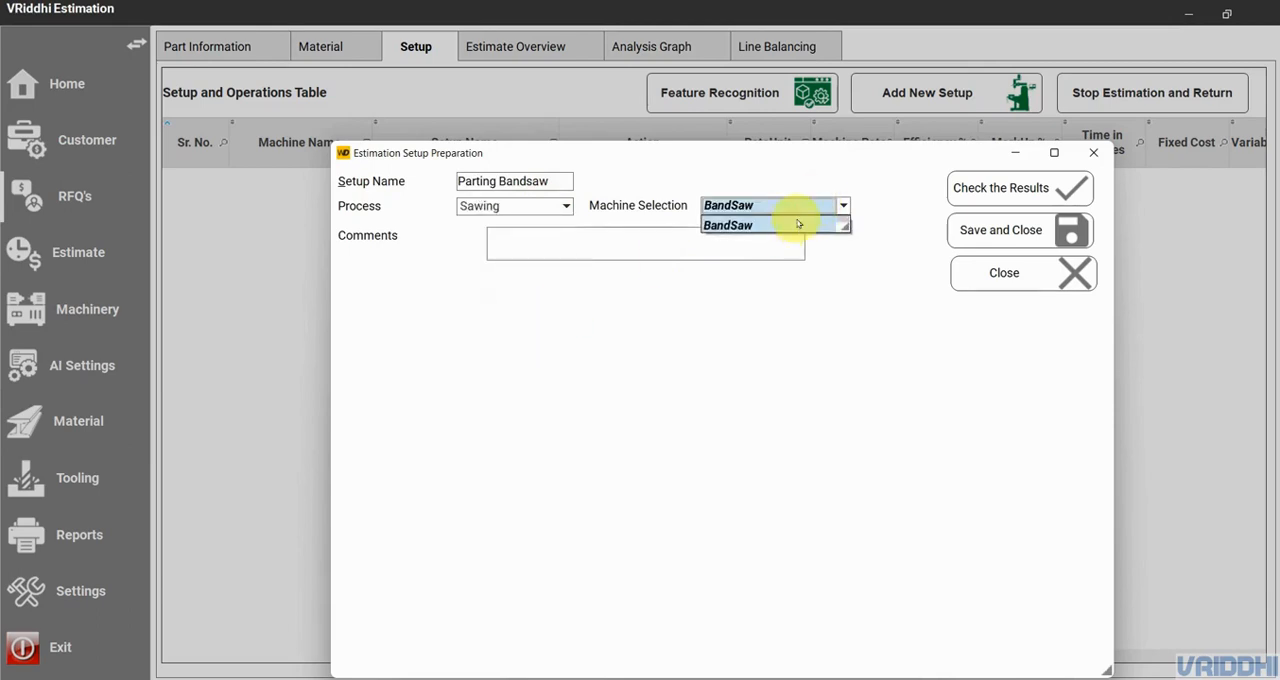
{"action": "left_click_drag", "start_coordinate": [849, 228], "coordinate": [860, 338]}
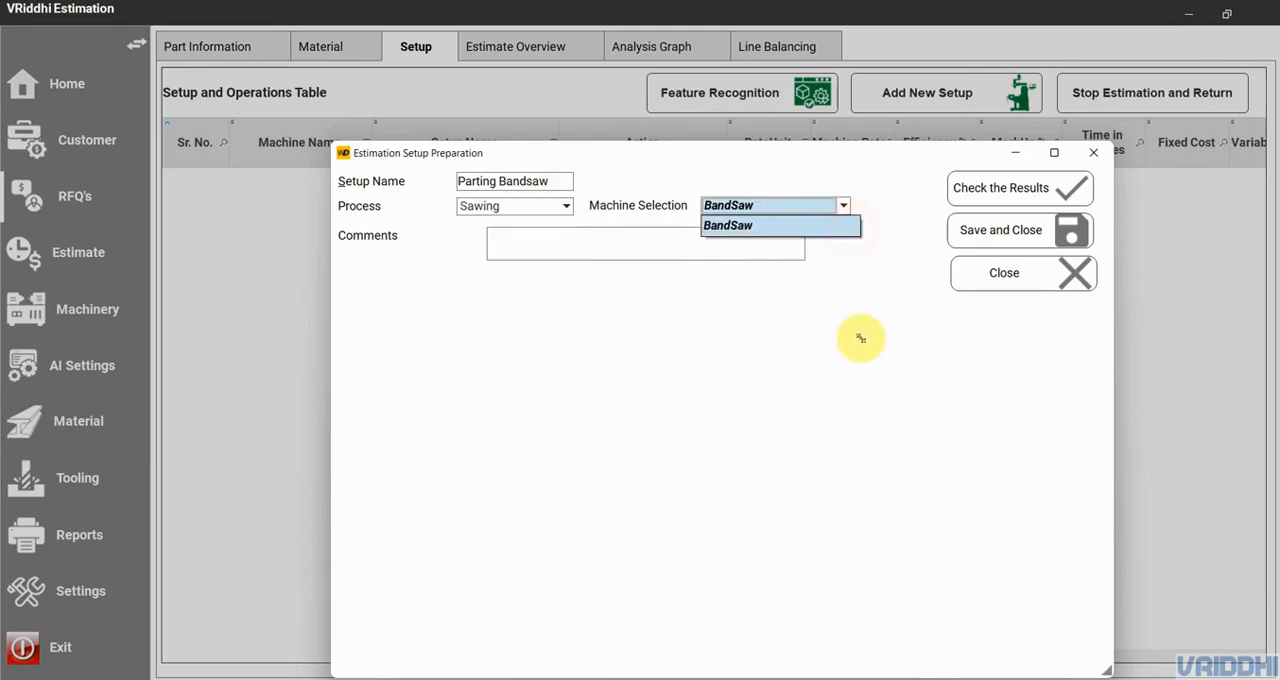
{"action": "left_click", "coordinate": [775, 228]}
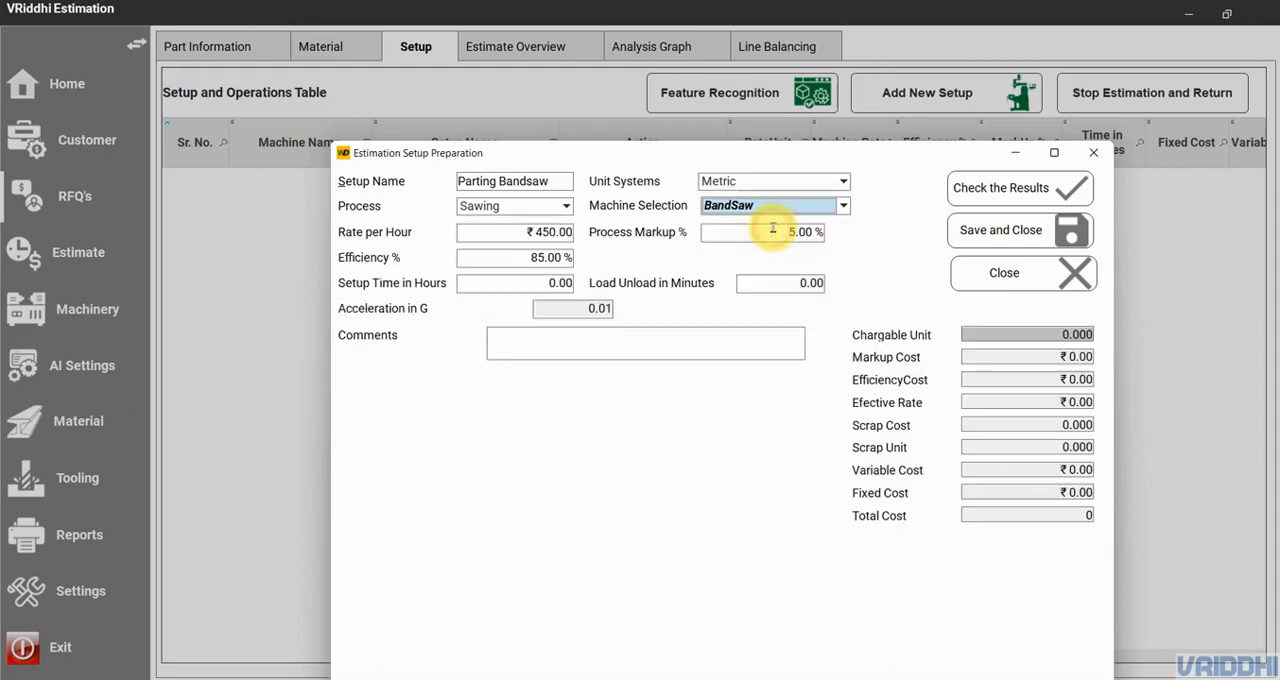
- Inspect the bandsaw setup's hourly rate, efficiency, process markup, setup time and load/unload time
{"action": "left_click", "coordinate": [524, 229]}
{"action": "left_click", "coordinate": [526, 257]}
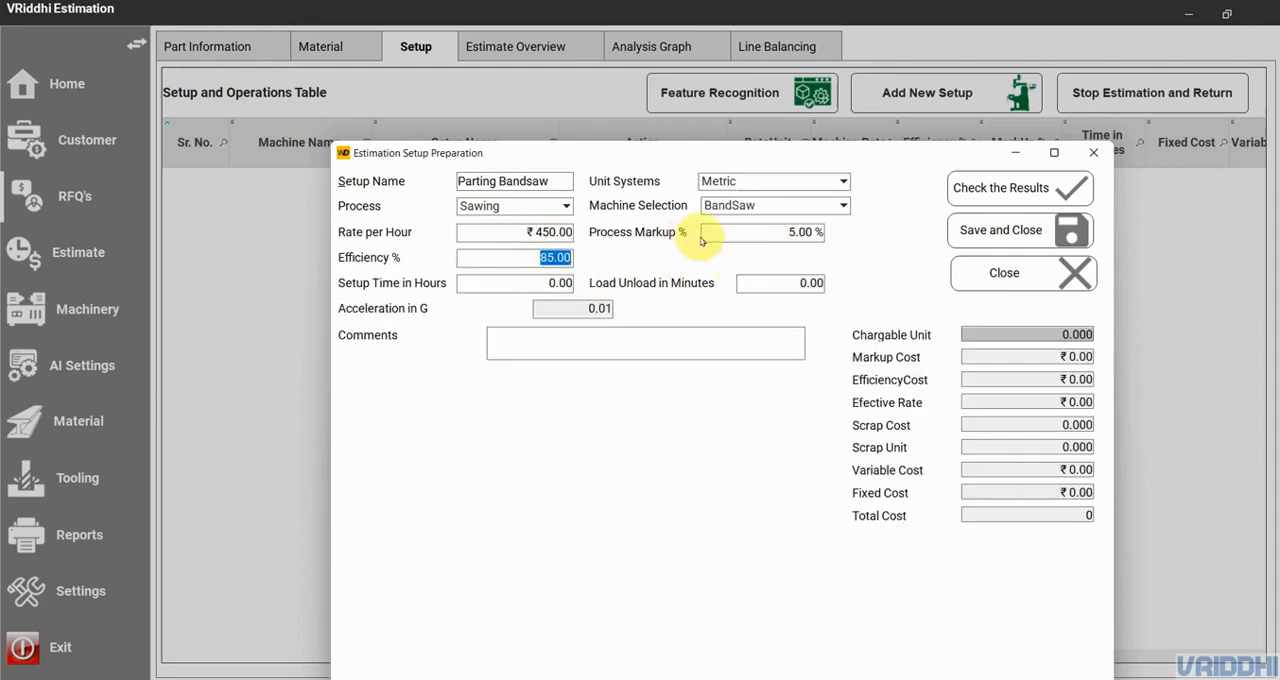
{"action": "left_click", "coordinate": [750, 229]}
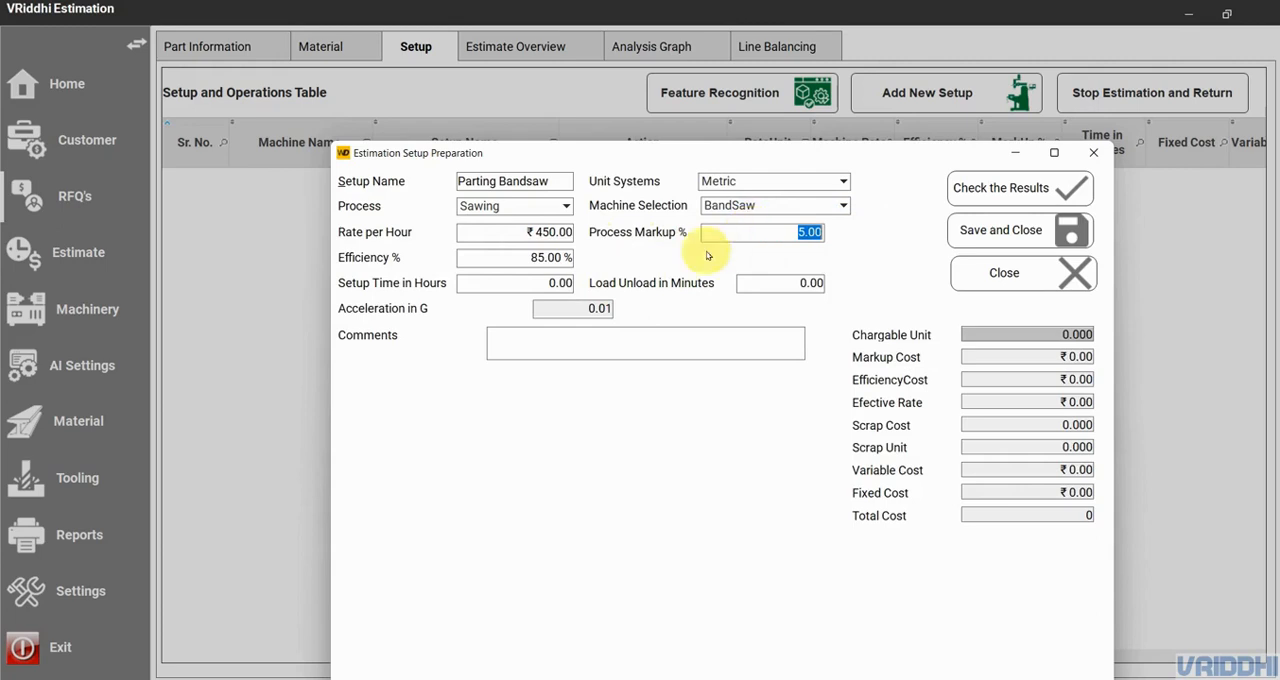
{"action": "left_click", "coordinate": [530, 281]}
{"action": "left_click", "coordinate": [762, 280]}
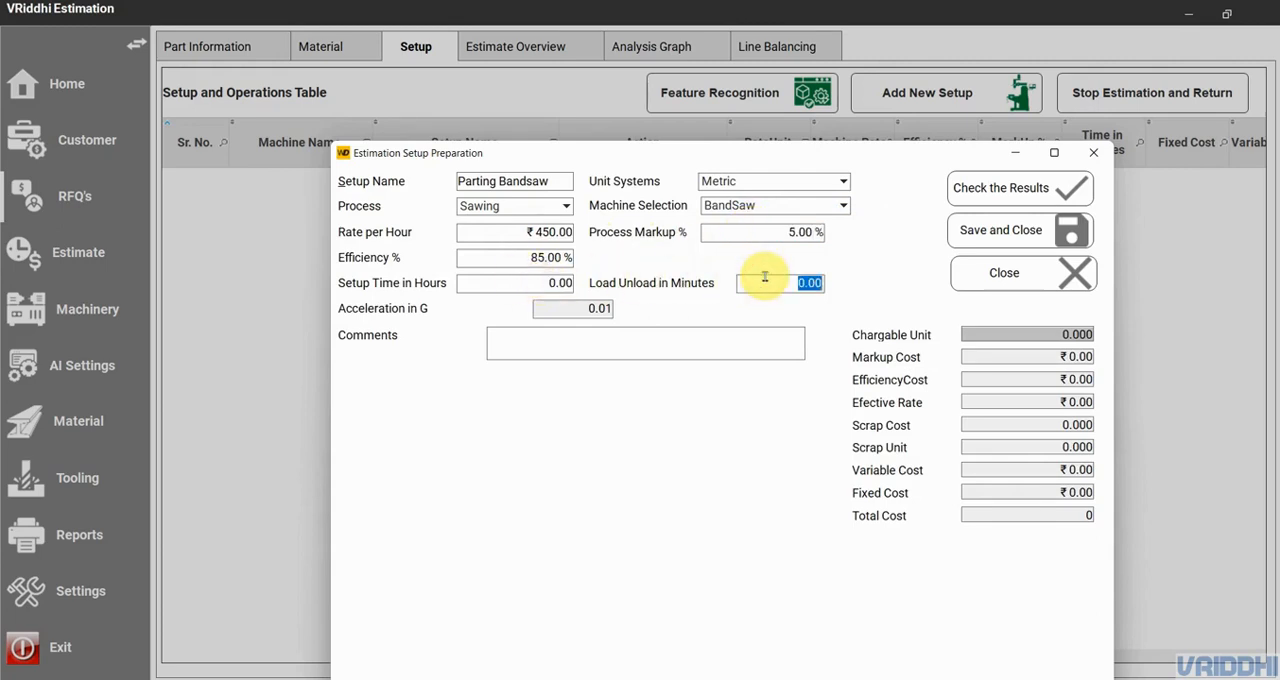
- Set the setup time to 0.5 hours and the load/unload time to 0.5 minutes
{"action": "left_click", "coordinate": [533, 283]}
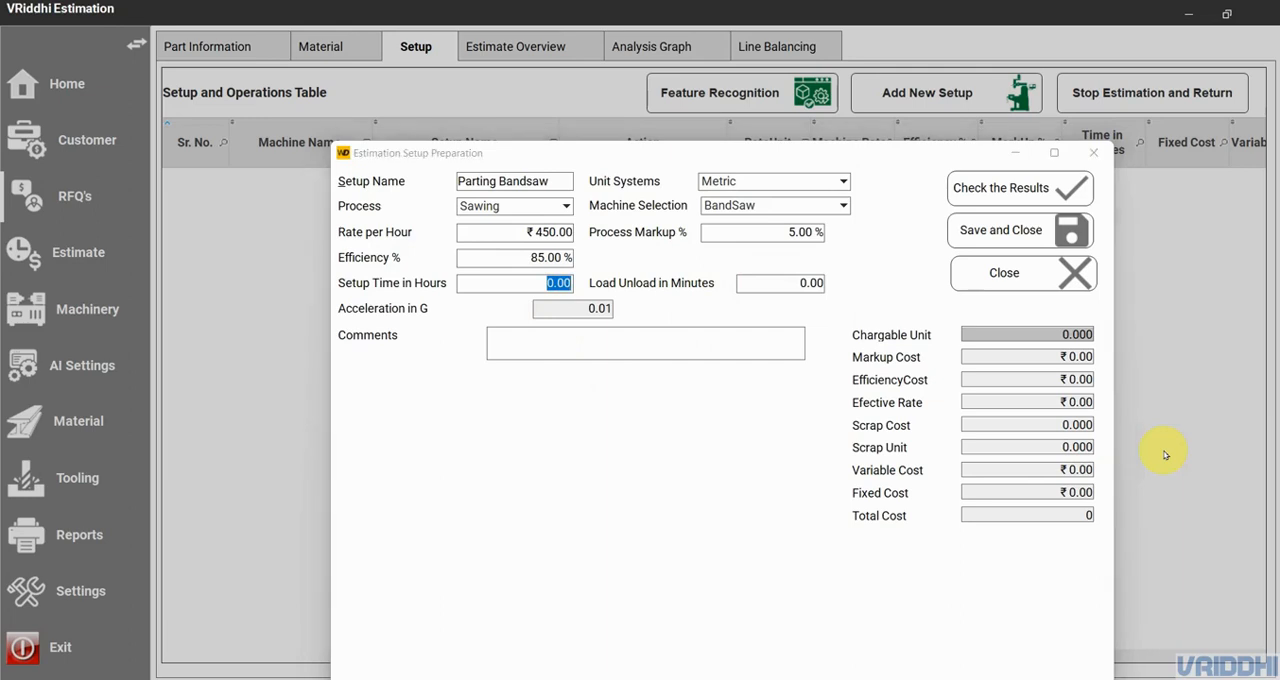
{"action": "key", "text": "BackSpace"}
{"action": "type", "text": "5"}
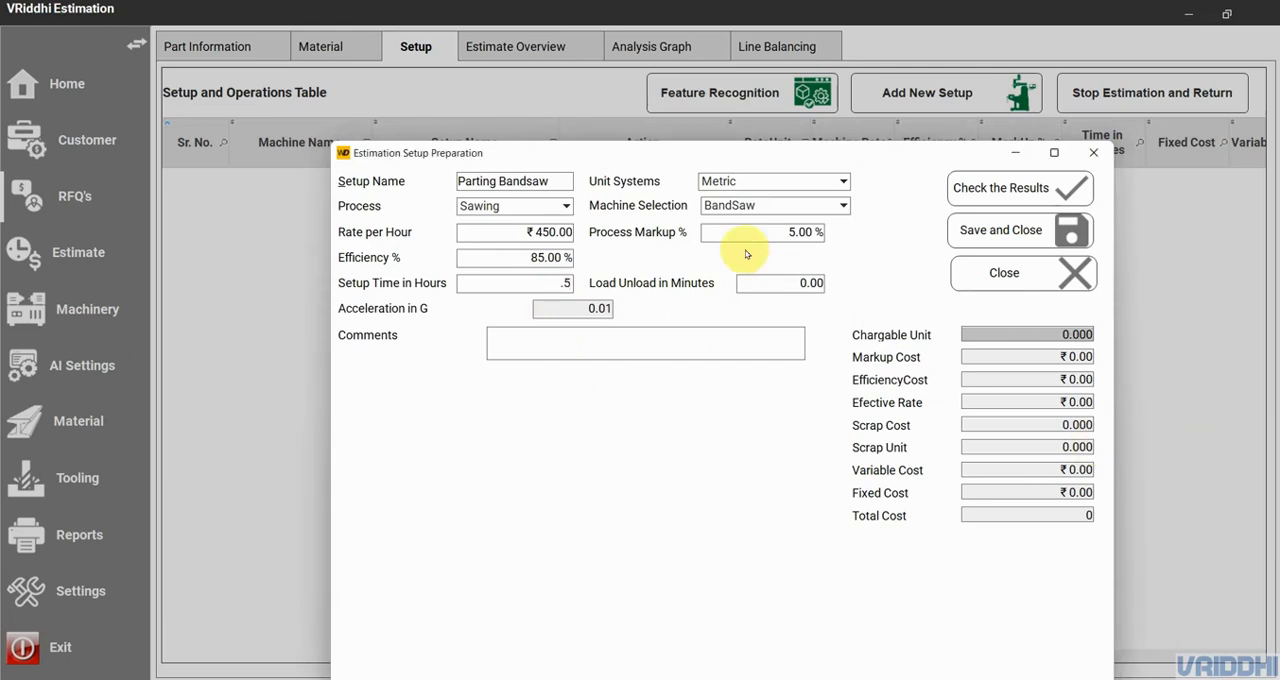
{"action": "left_click", "coordinate": [764, 282]}
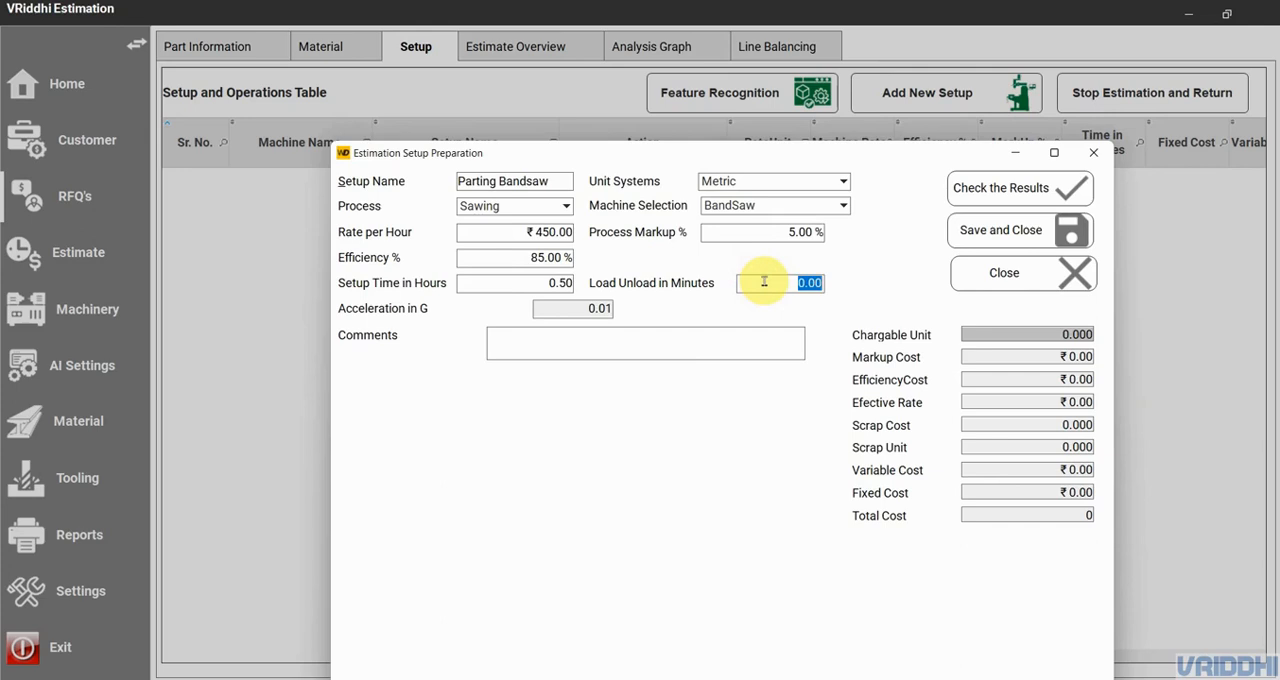
{"action": "type", "text": ".5"}
- Calculate the setup's results and compare the effective rate with the efficiency percentage
{"action": "left_click", "coordinate": [1004, 188]}
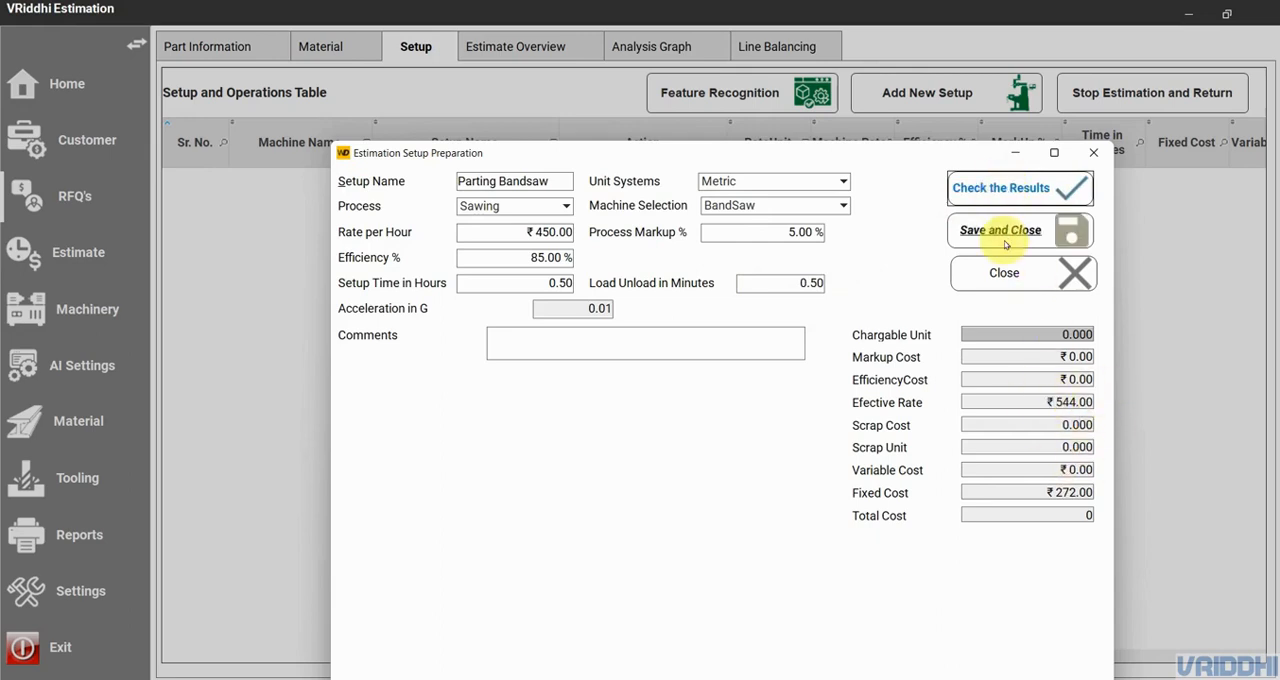
{"action": "left_click", "coordinate": [1039, 401]}
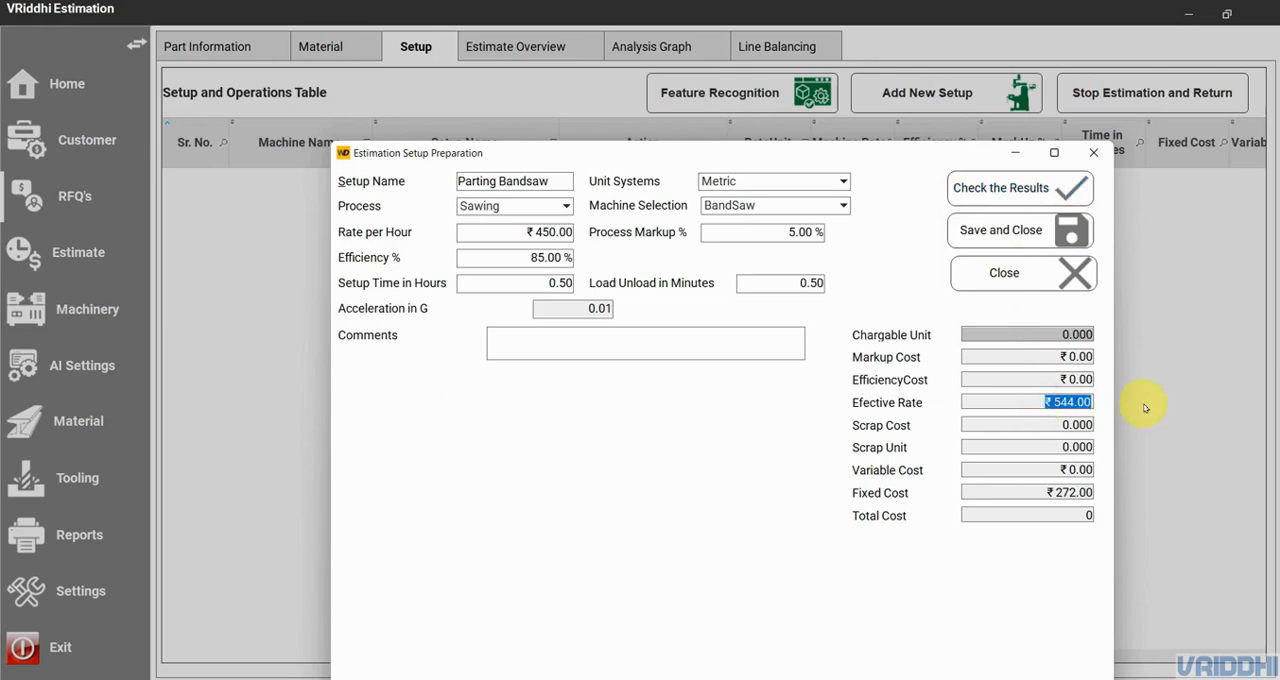
{"action": "left_click", "coordinate": [552, 257]}
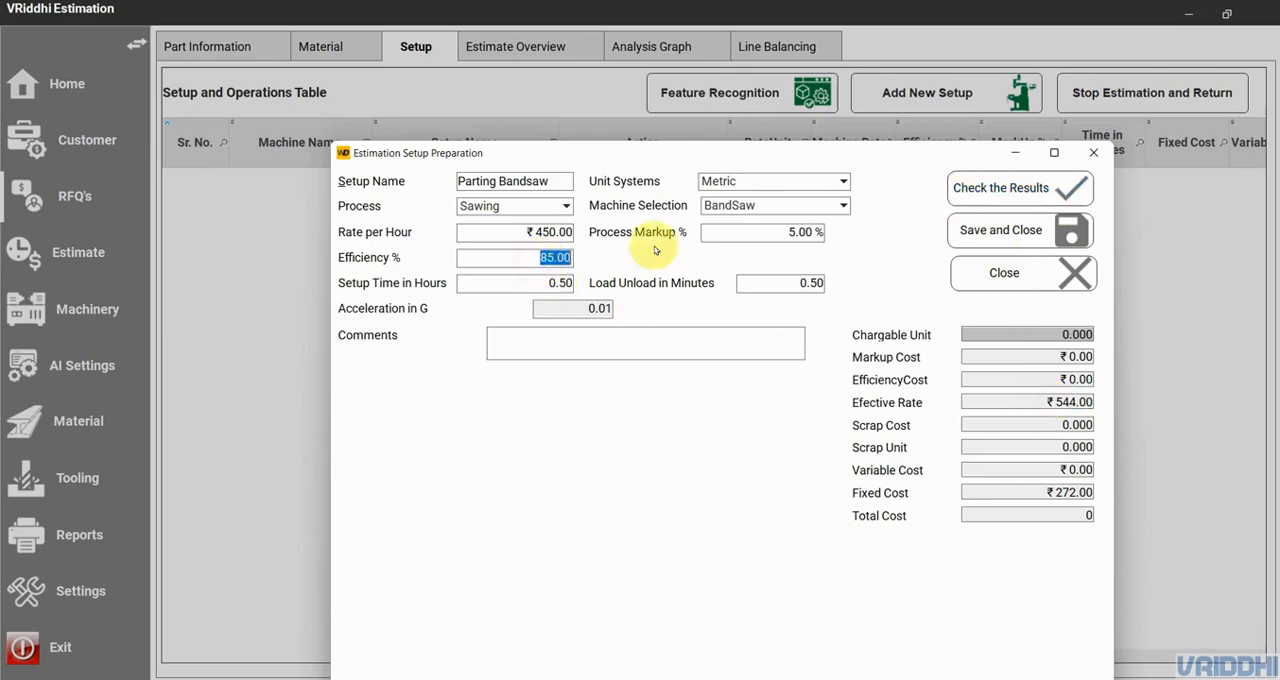
- Set the process markup to 0 % and the efficiency to 100 %, and recalculate the results
{"action": "left_click", "coordinate": [792, 237]}
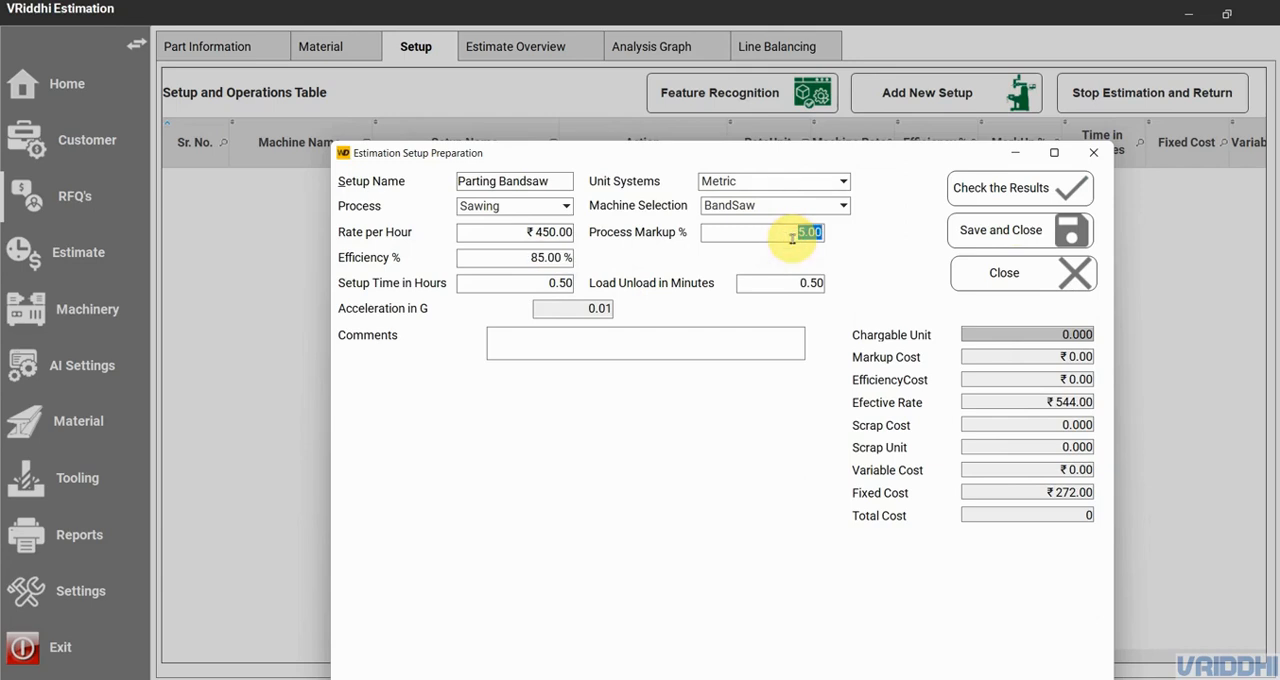
{"action": "type", "text": "0"}
{"action": "left_click", "coordinate": [551, 257]}
{"action": "type", "text": "100"}
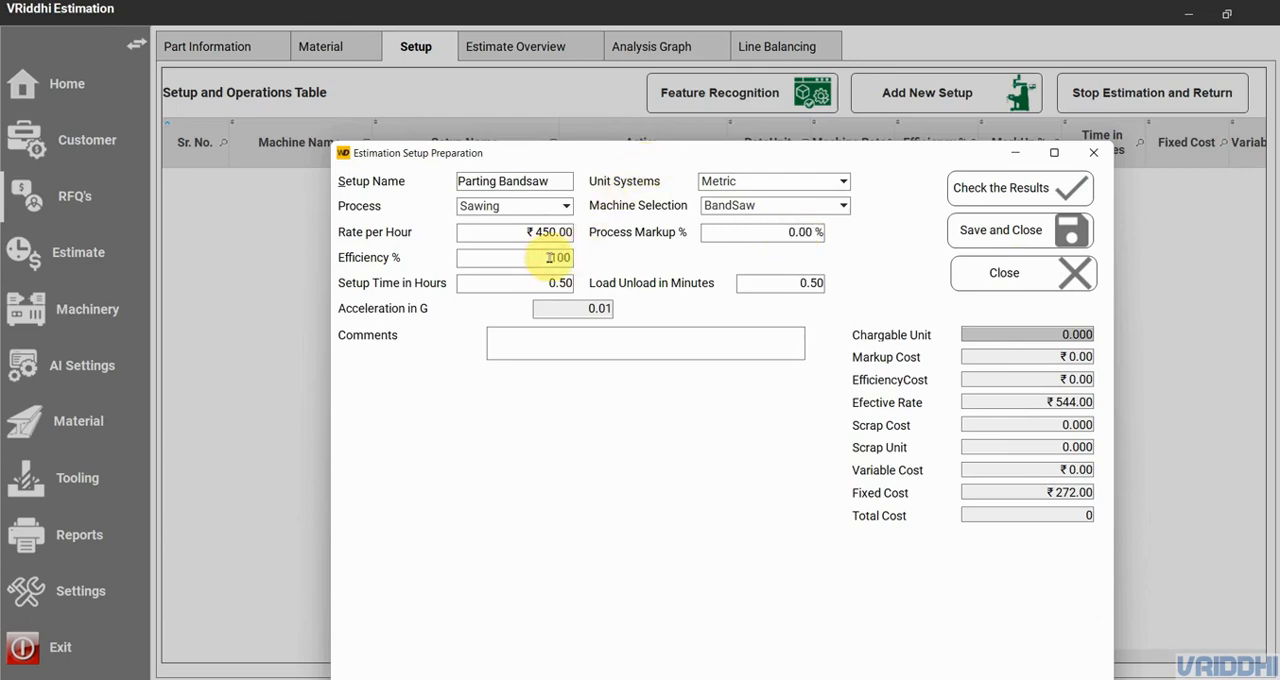
{"action": "left_click", "coordinate": [1003, 190]}
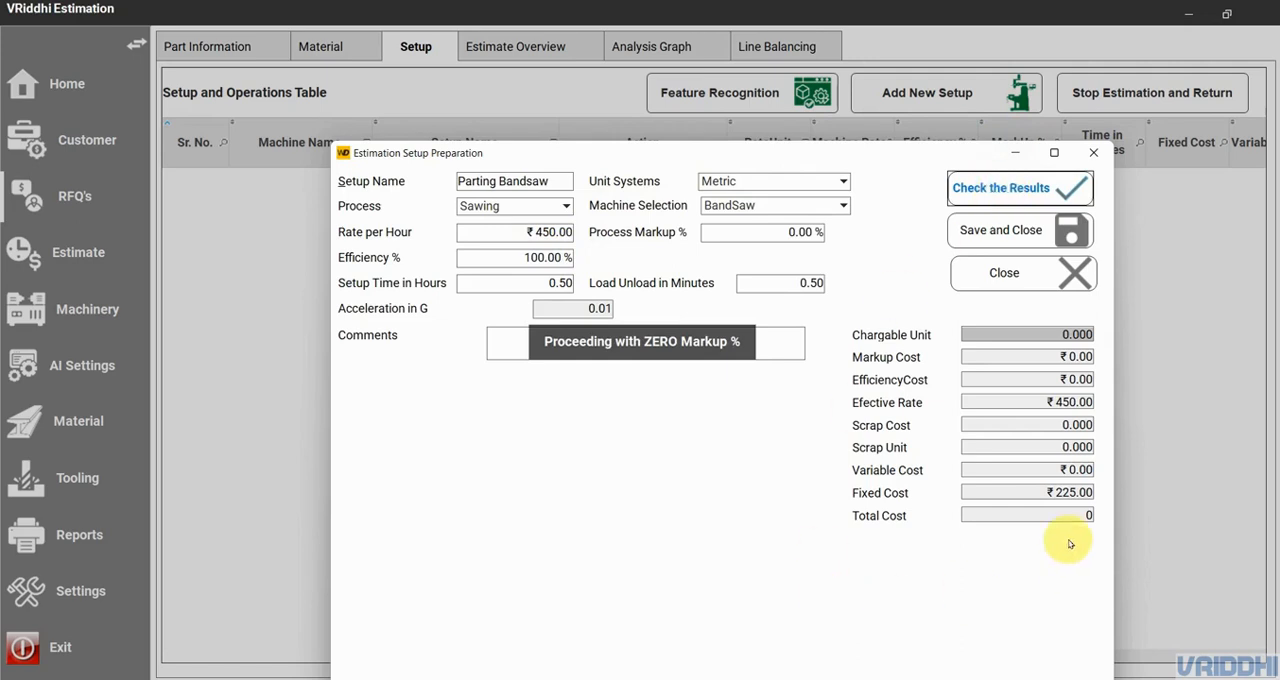
- Set the Parting Bandsaw setup's efficiency to 85 % and process markup to 5 %, then recalculate and save it
{"action": "left_click", "coordinate": [549, 257]}
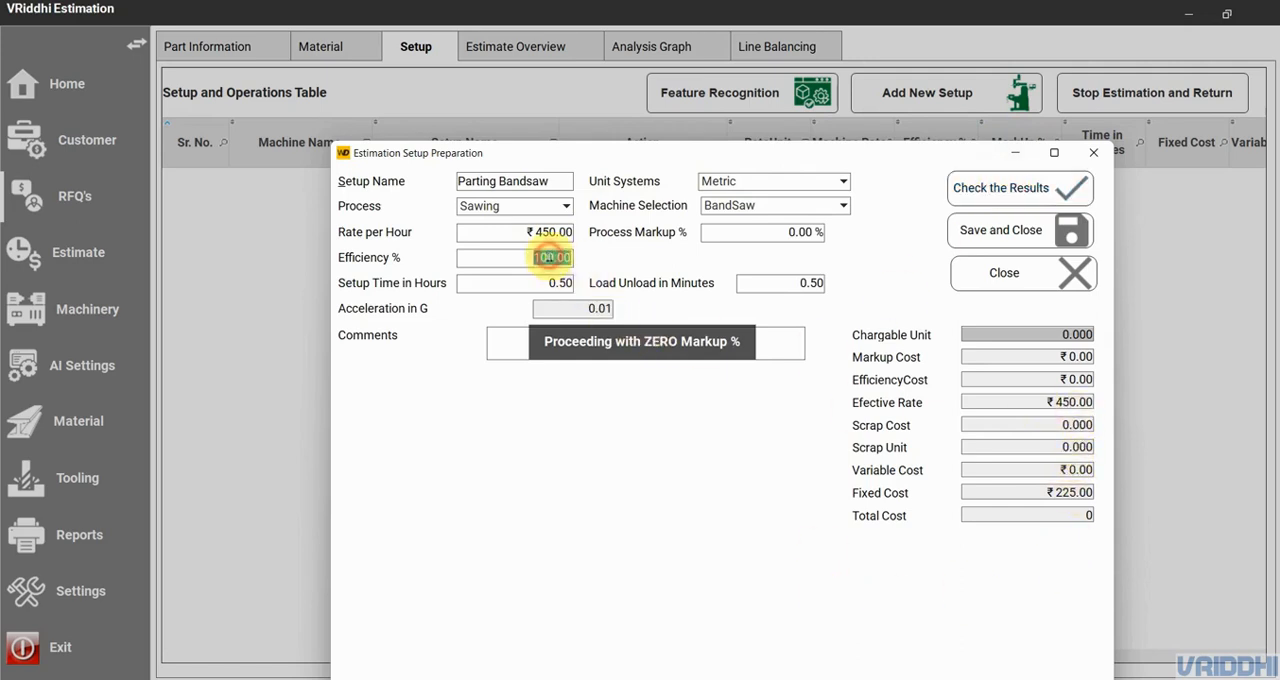
{"action": "type", "text": "85"}
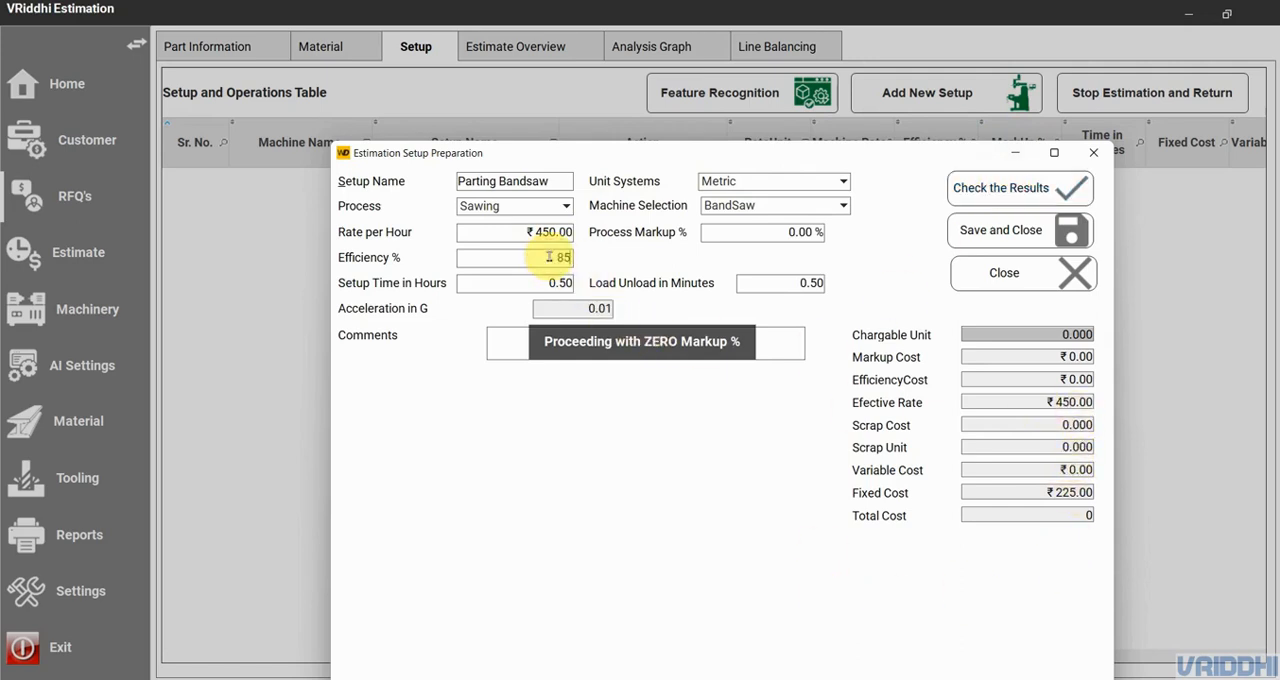
{"action": "left_click", "coordinate": [731, 232]}
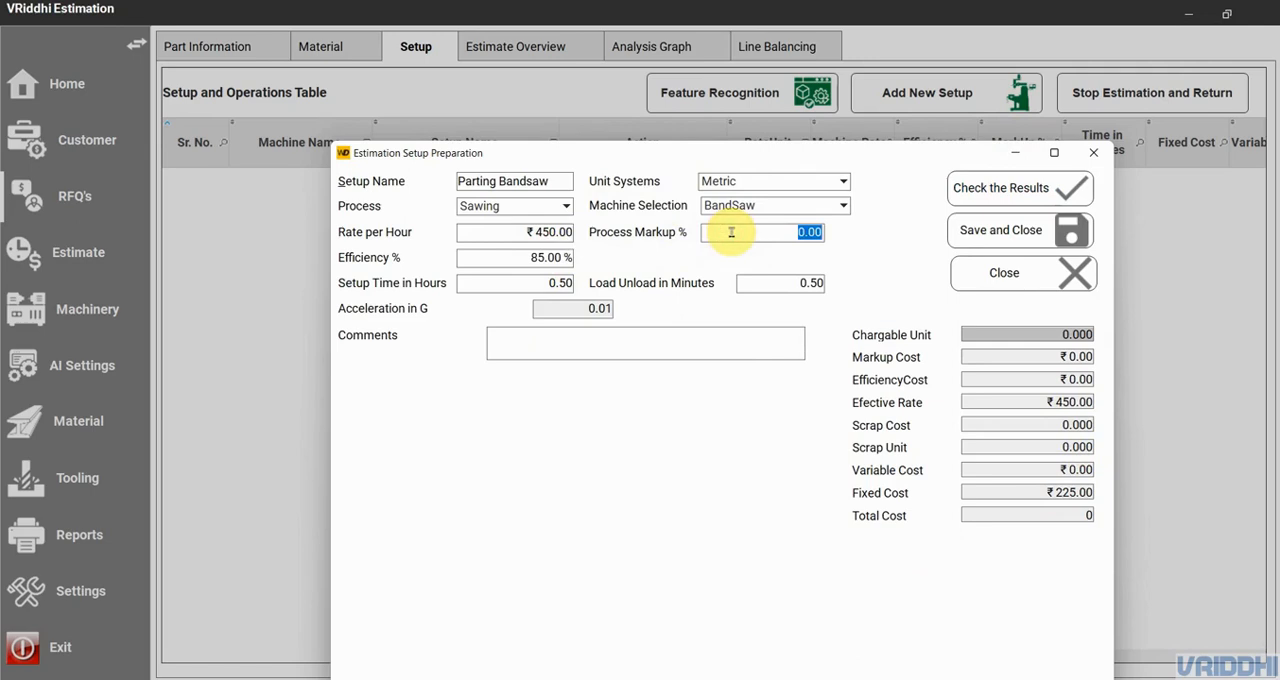
{"action": "type", "text": "5"}
{"action": "left_click", "coordinate": [1030, 188]}
{"action": "left_click", "coordinate": [1016, 231]}
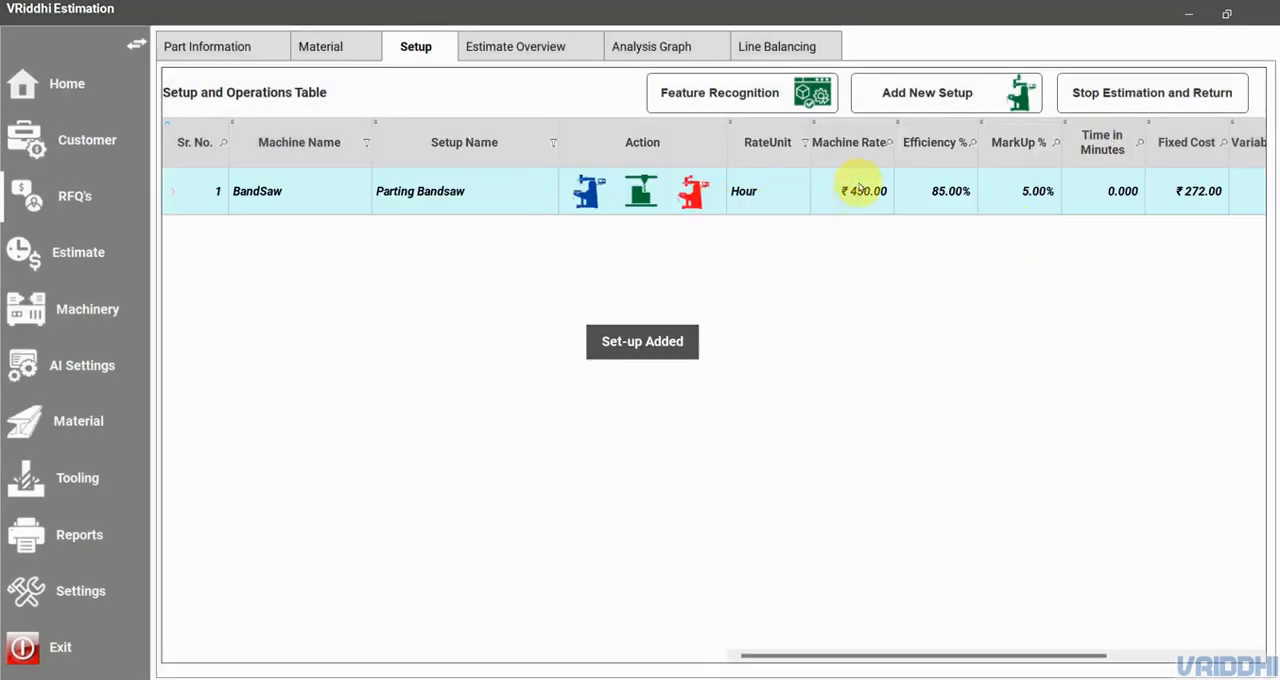
- Add a new setup named Lathe Side1 with the Turning process on the MyCNCLathe1 machine
{"action": "left_click", "coordinate": [932, 96]}
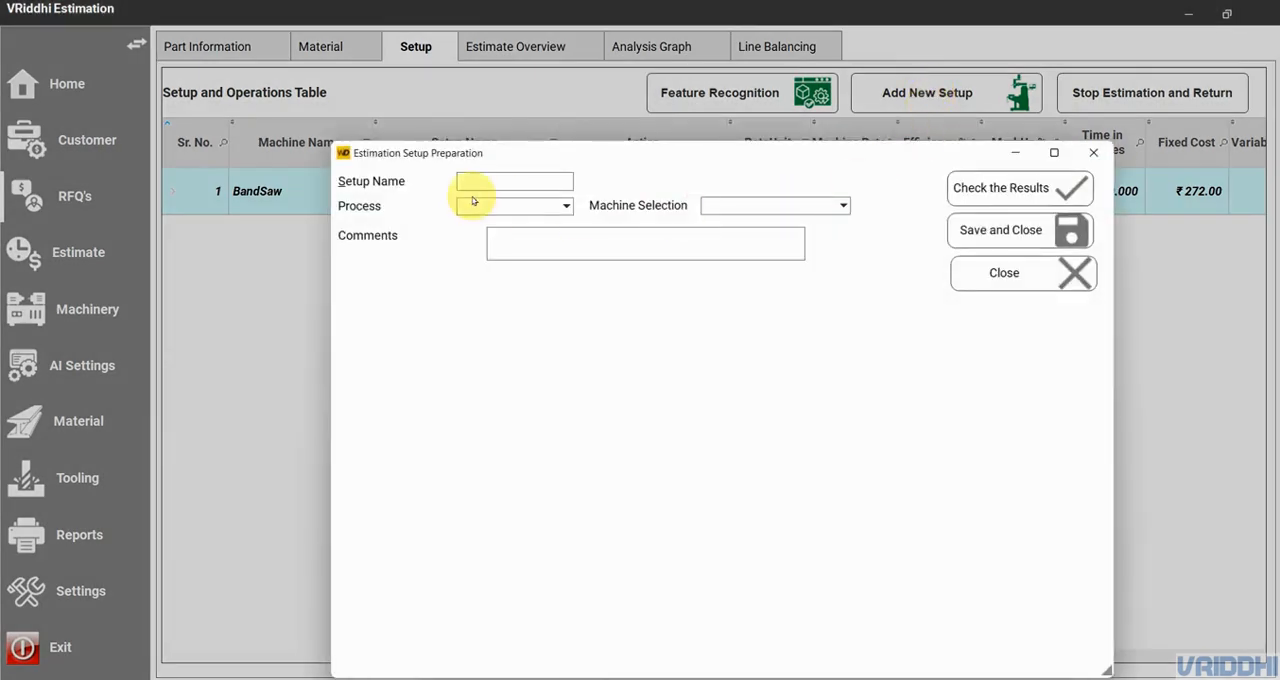
{"action": "type", "text": "Lat"}
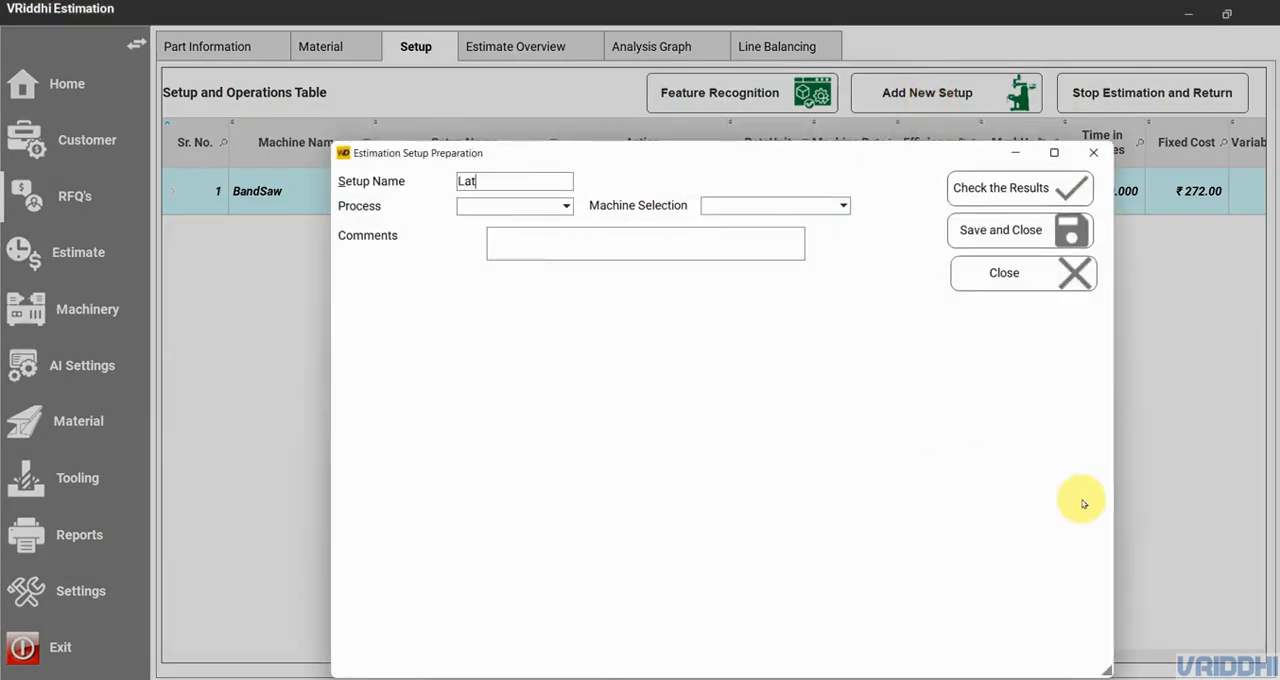
{"action": "type", "text": "he Side1"}
{"action": "left_click", "coordinate": [533, 210]}
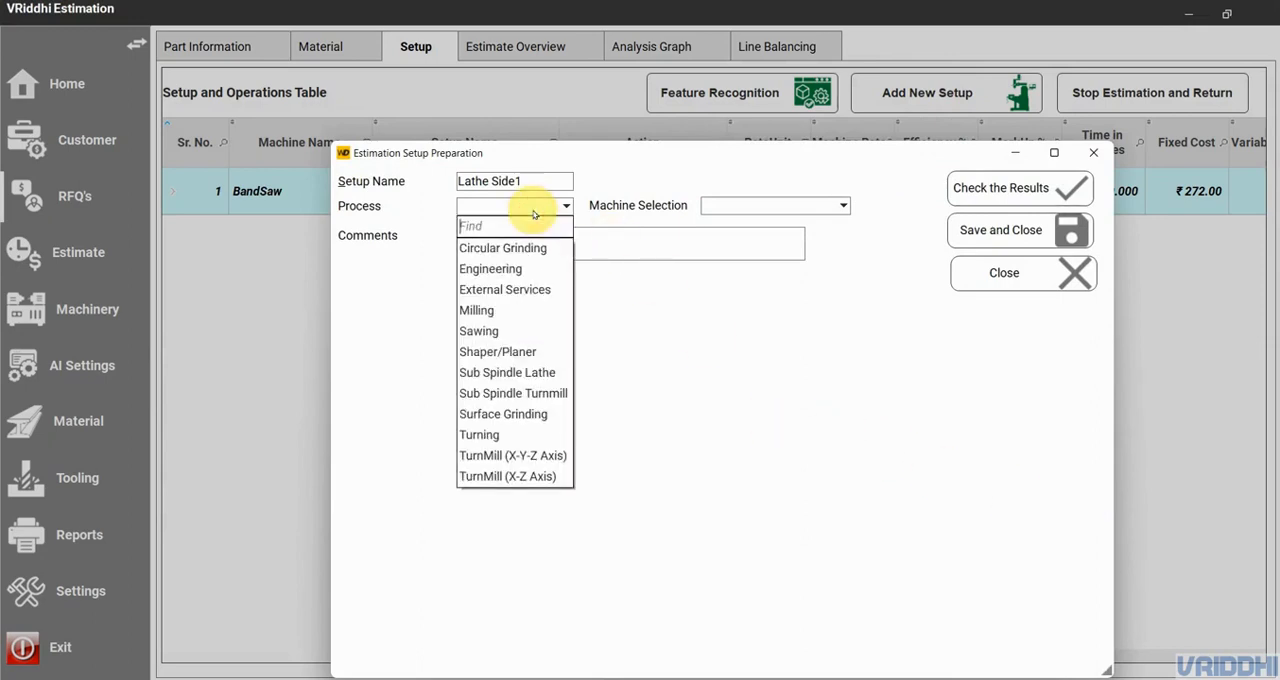
{"action": "left_click", "coordinate": [528, 436]}
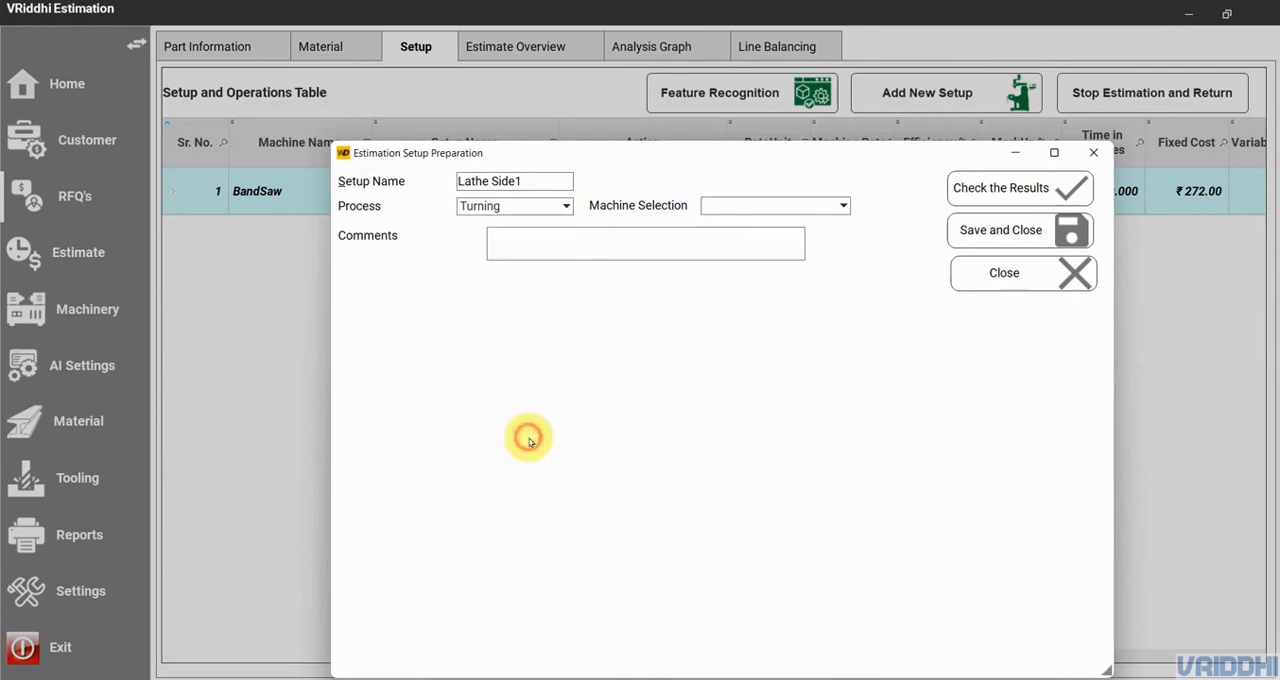
{"action": "left_click", "coordinate": [765, 205]}
{"action": "left_click", "coordinate": [767, 228]}
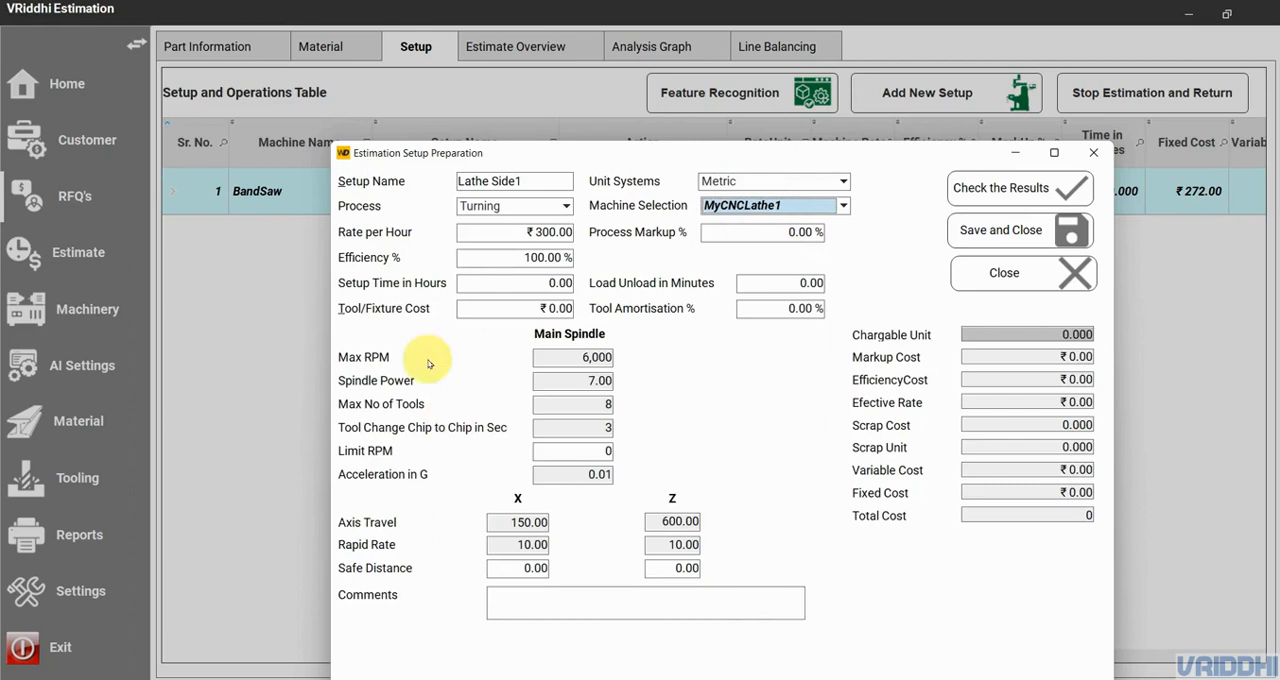
- Set the lathe setup time to 1 hour and the load/unload time to 0.25 minutes
{"action": "left_click", "coordinate": [543, 284]}
{"action": "type", "text": "1"}
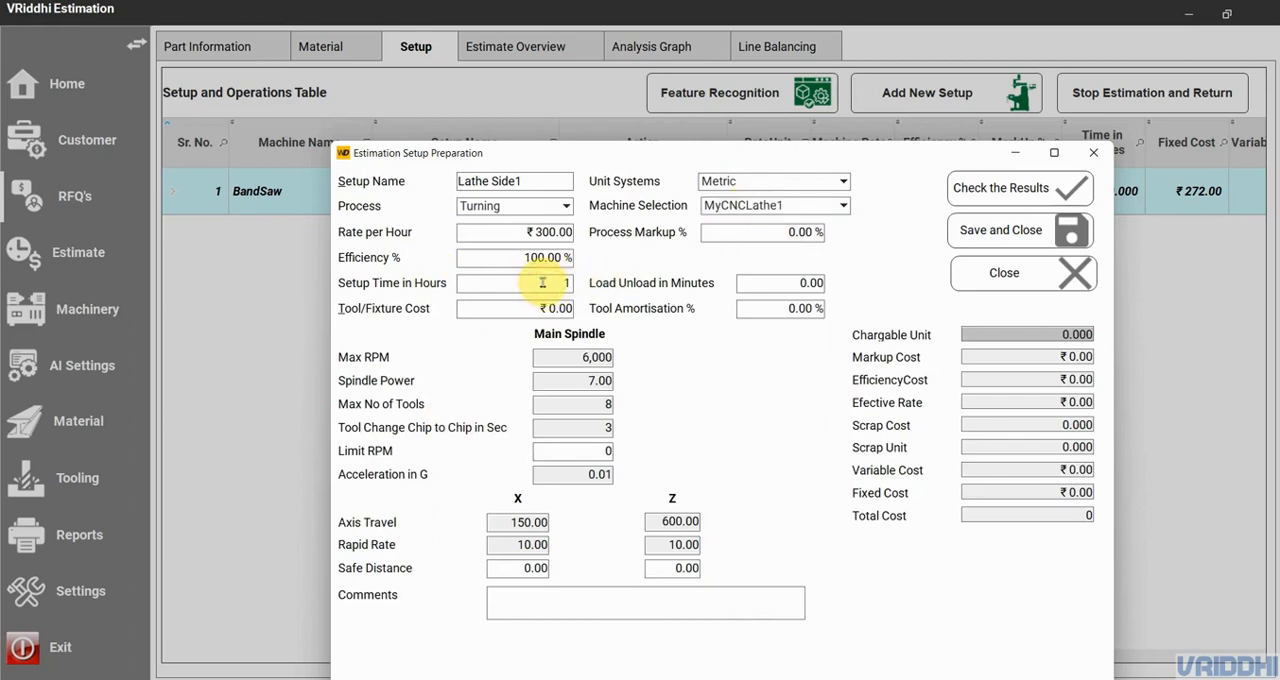
{"action": "left_click", "coordinate": [746, 282]}
{"action": "key", "text": "BackSpace"}
{"action": "type", "text": "25"}
{"action": "left_click", "coordinate": [552, 308]}
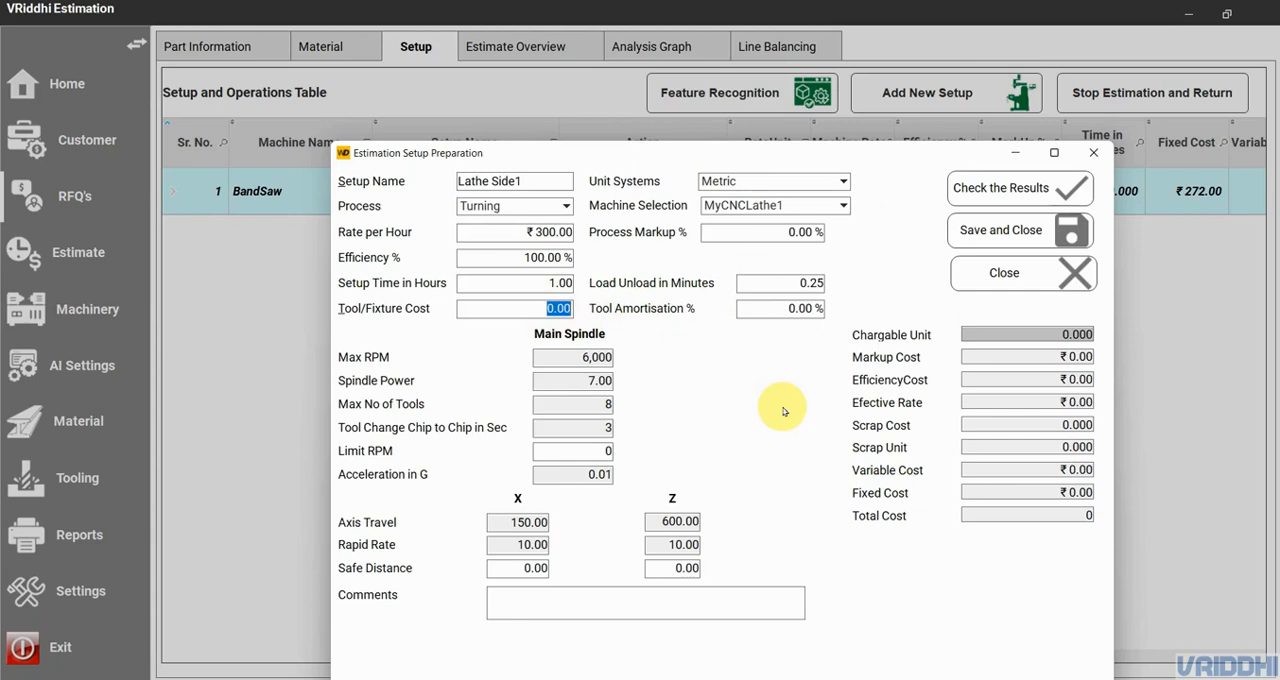
- Set the lathe main spindle's limit RPM to 3000
{"action": "left_click_drag", "start_coordinate": [638, 158], "coordinate": [645, 70]}
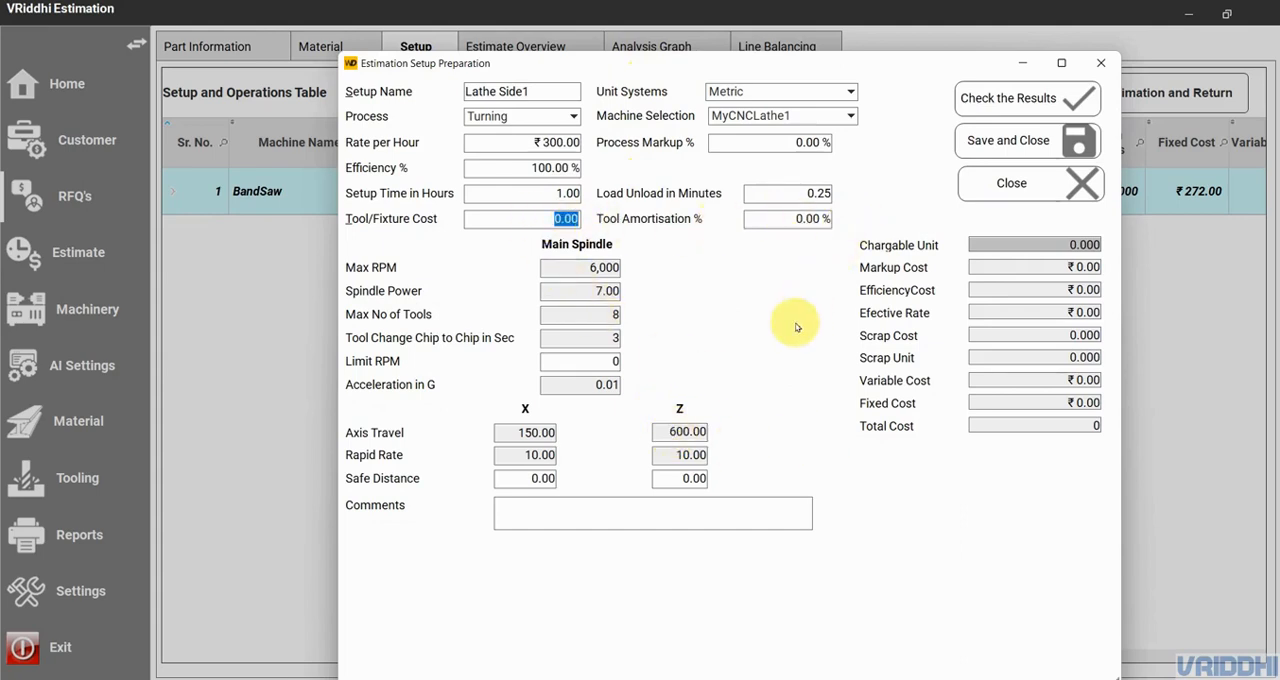
{"action": "left_click", "coordinate": [605, 366]}
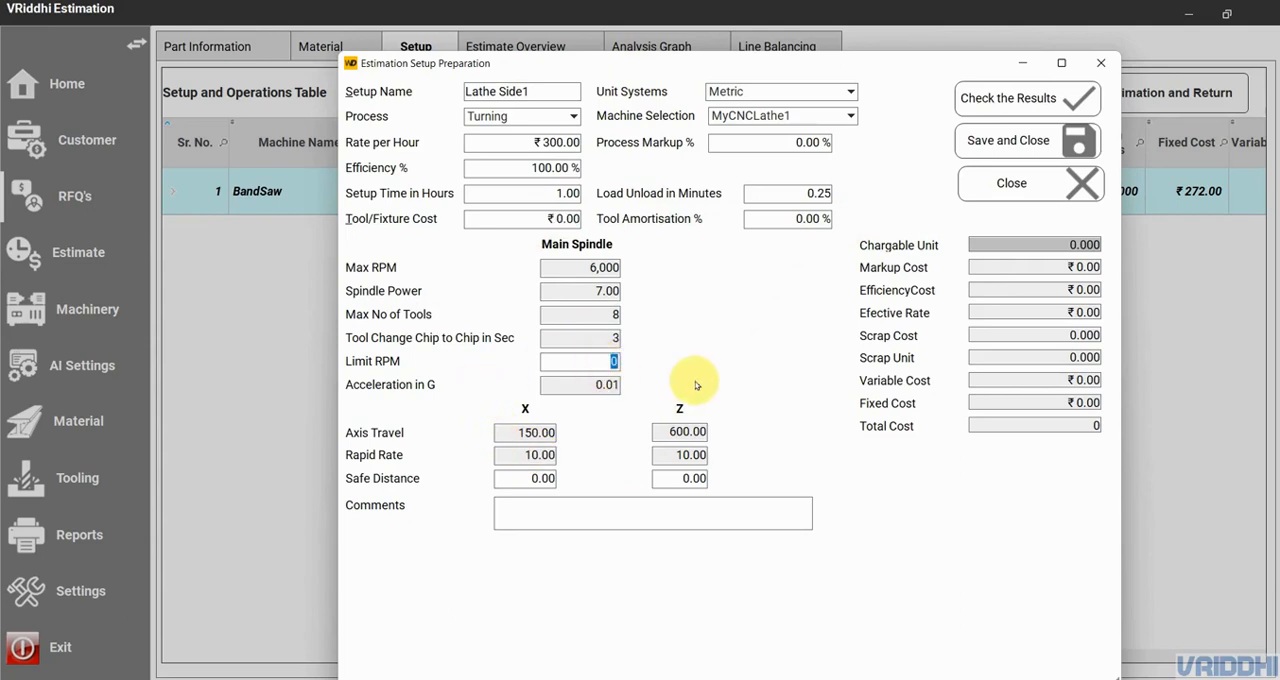
{"action": "type", "text": "3000"}
{"action": "left_click", "coordinate": [503, 476]}
{"action": "type", "text": "1"}
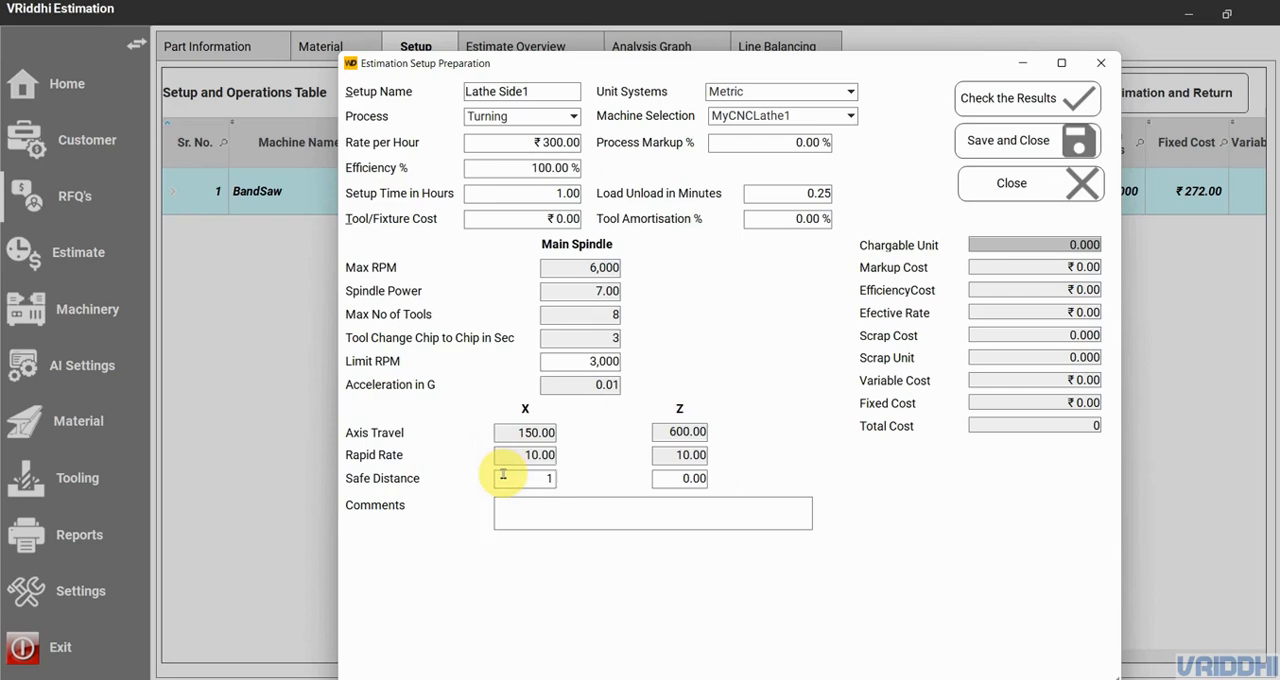
{"action": "left_click", "coordinate": [688, 478]}
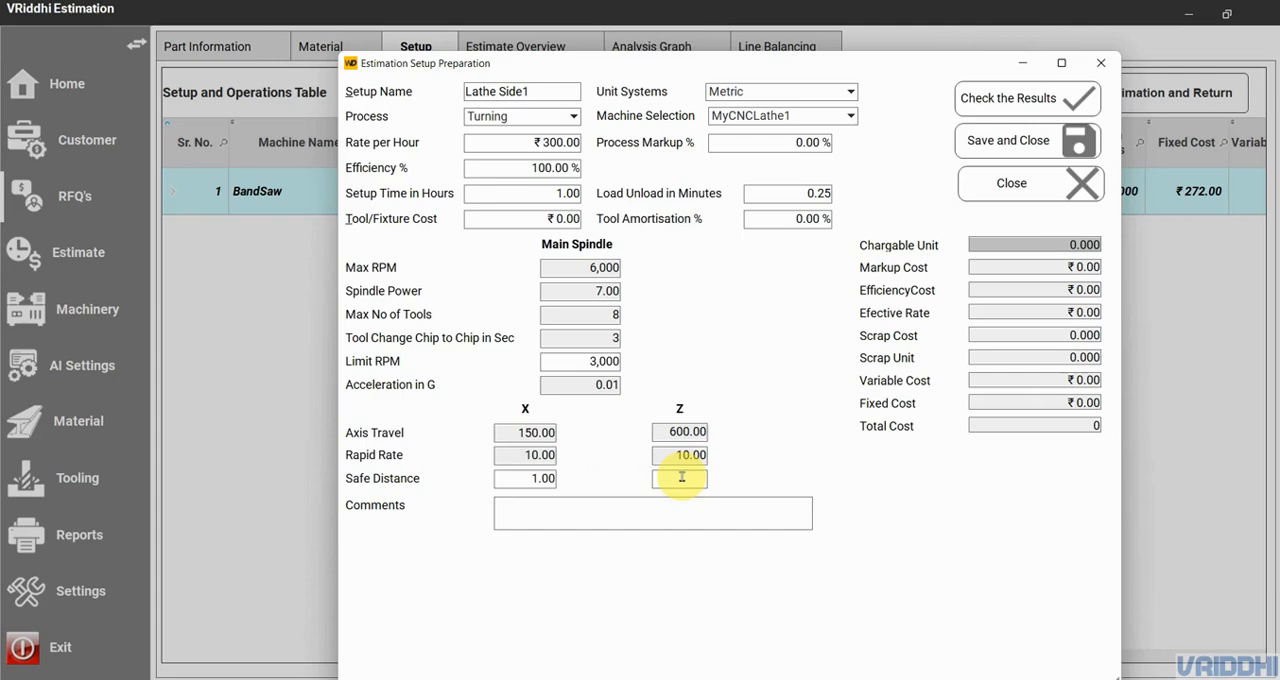
{"action": "left_click", "coordinate": [541, 478]}
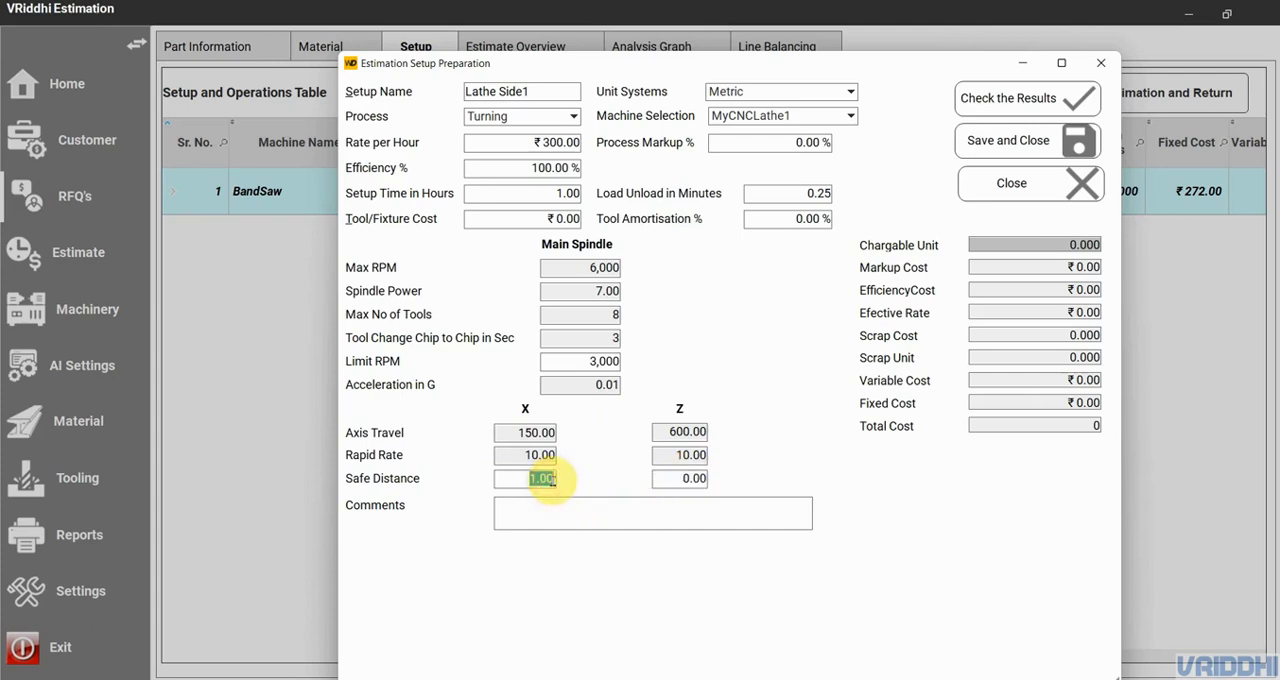
- Calculate the results of the Lathe Side1 setup and save it
{"action": "left_click", "coordinate": [975, 98]}
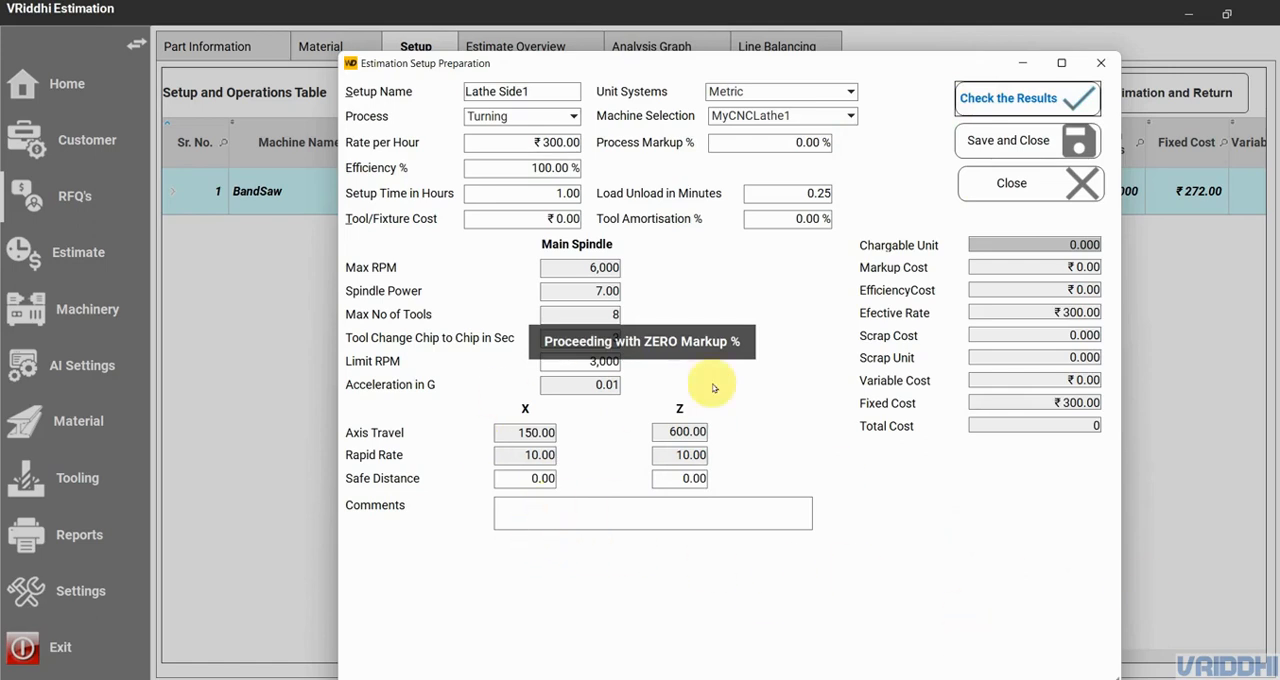
{"action": "left_click", "coordinate": [1012, 140]}
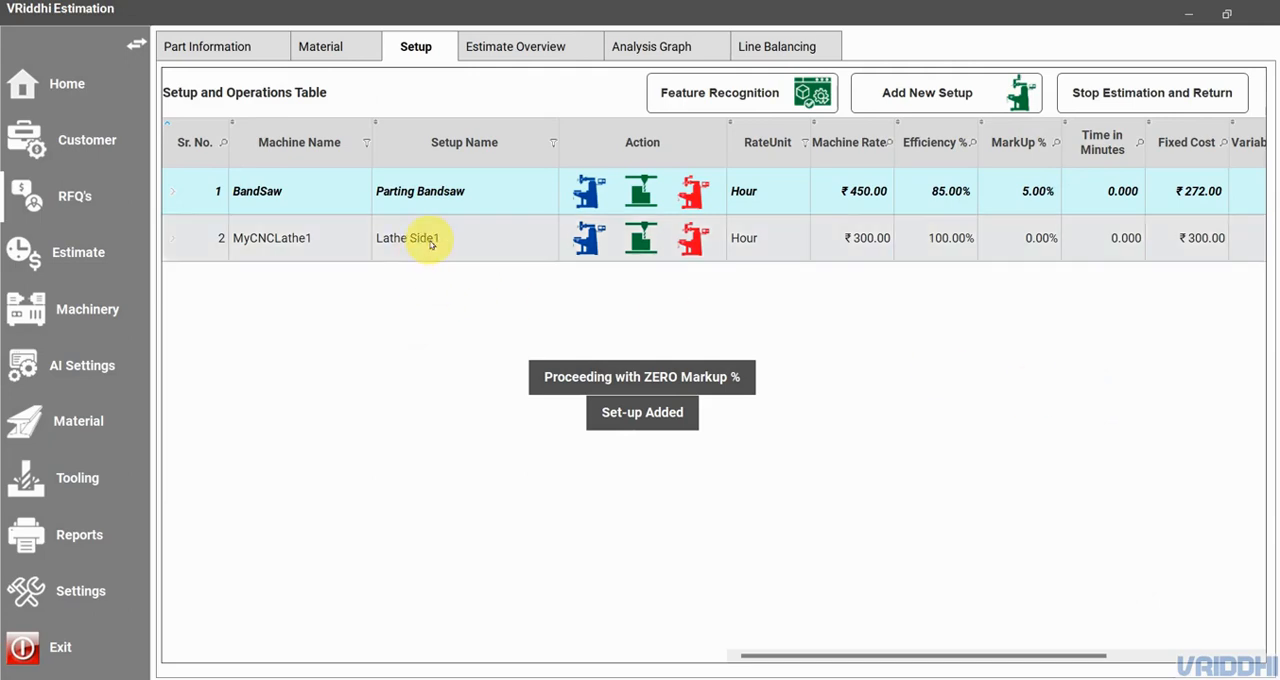
- Reopen the Lathe Side1 setup, set its X and Z safe distances to 1 mm, and save it again
{"action": "left_click", "coordinate": [588, 241]}
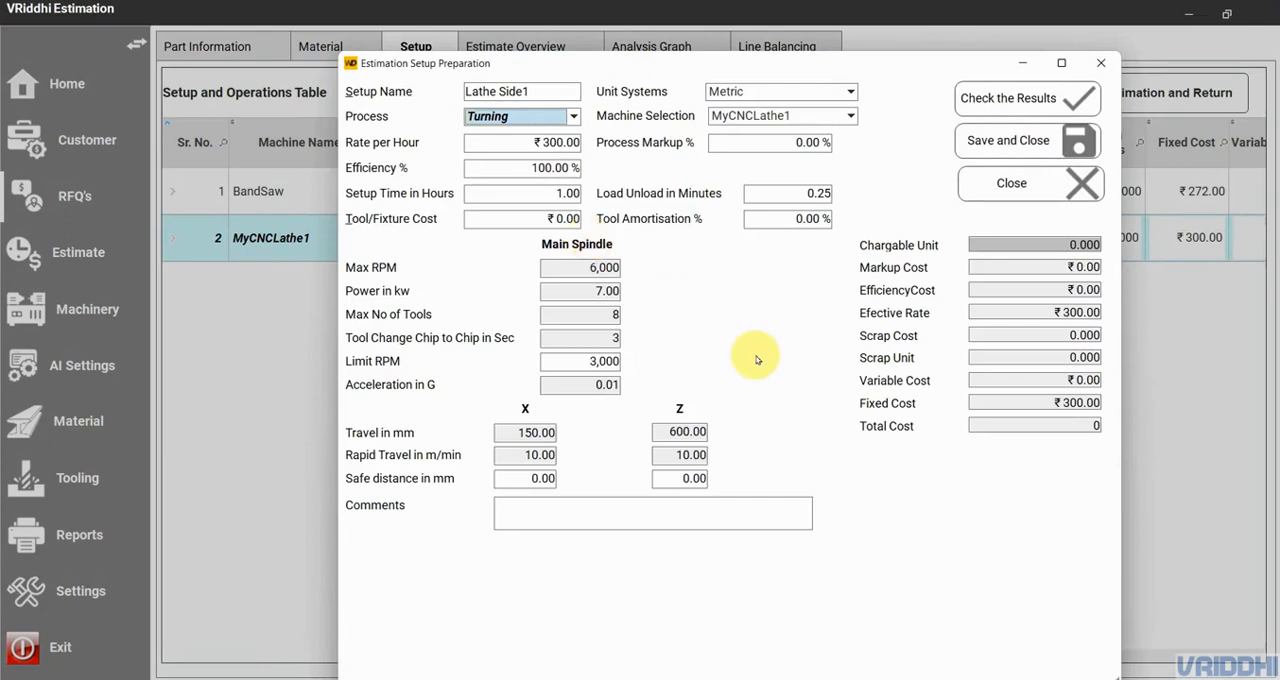
{"action": "left_click", "coordinate": [527, 480]}
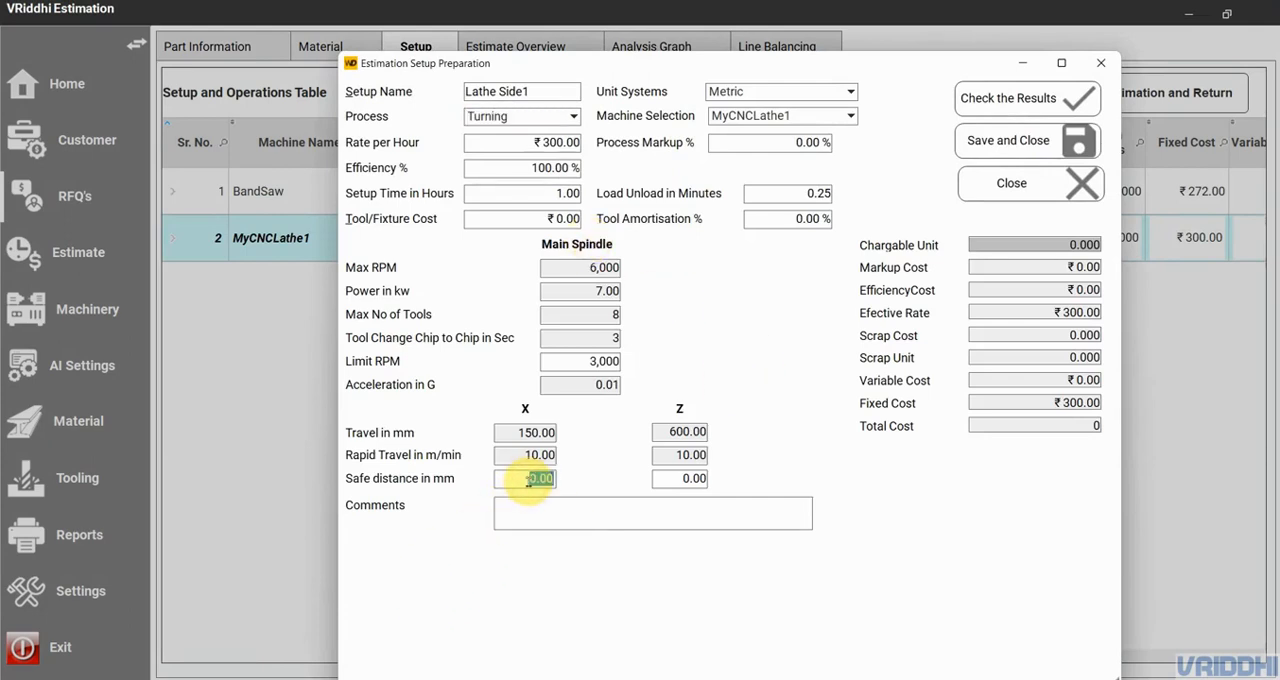
{"action": "type", "text": "1"}
{"action": "left_click", "coordinate": [680, 480]}
{"action": "type", "text": "1"}
{"action": "left_click", "coordinate": [666, 357]}
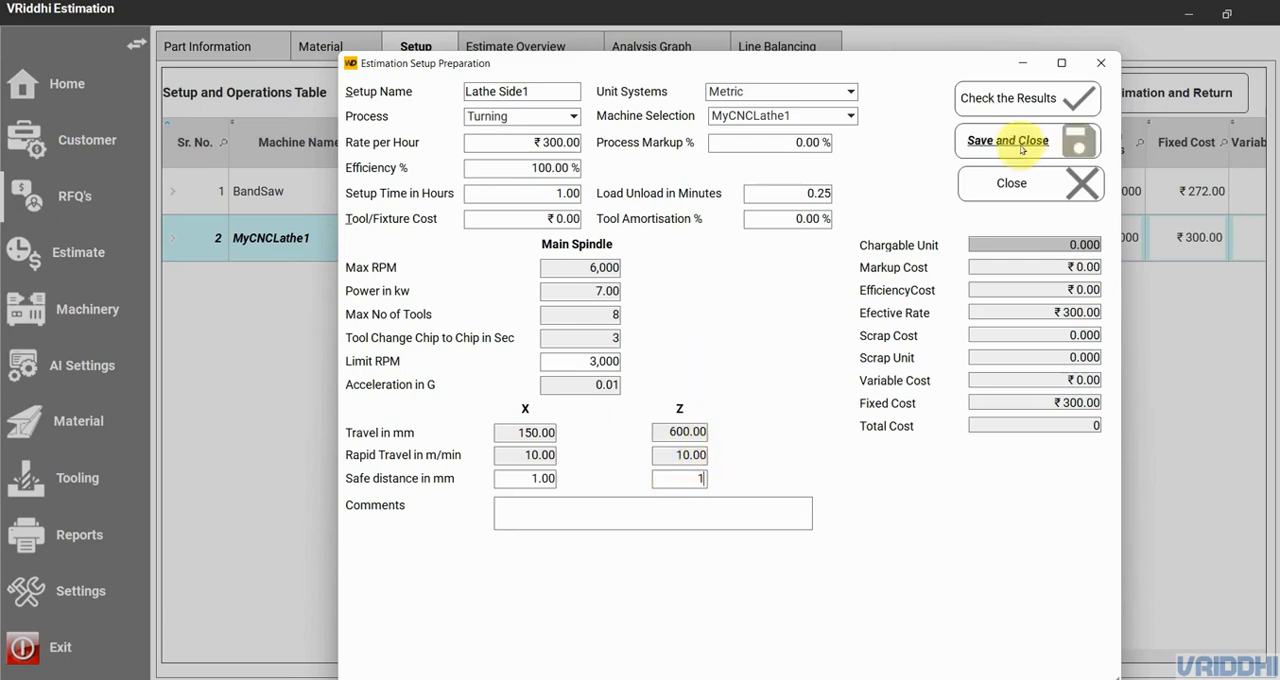
{"action": "left_click", "coordinate": [1010, 100]}
{"action": "left_click", "coordinate": [1018, 140]}
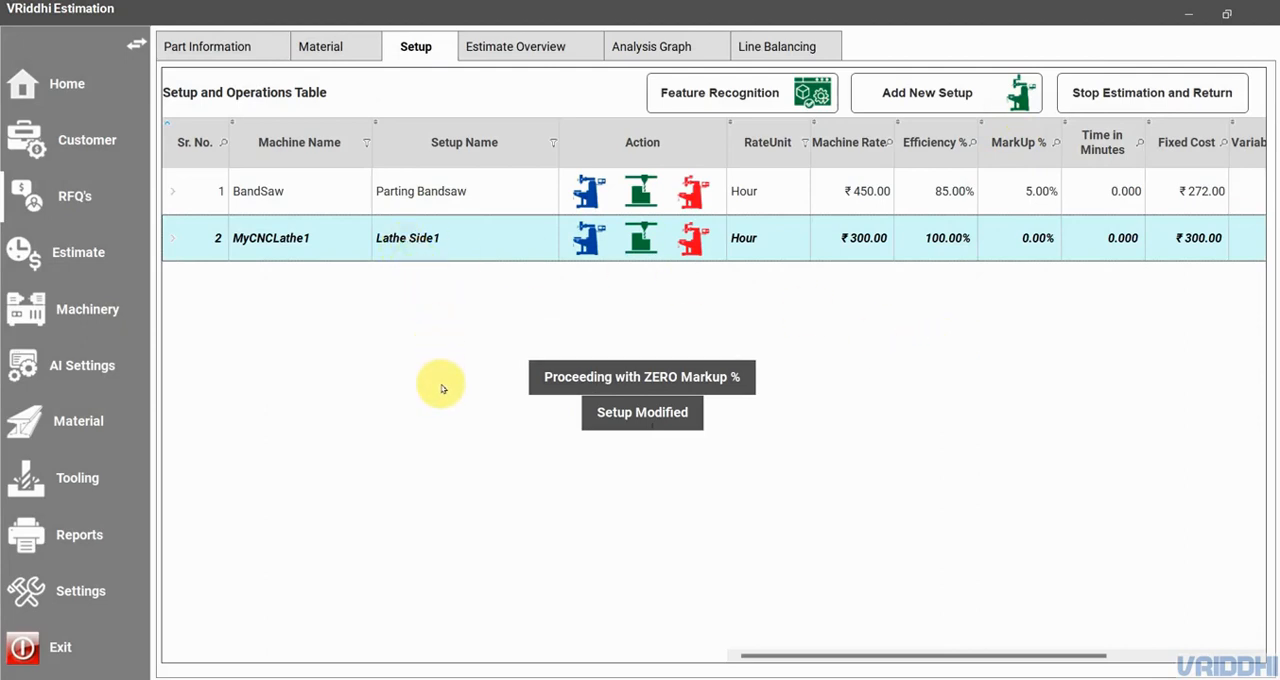
- Add a new setup named Milling Side Z with the Milling process on the MyMillingCenter machine
{"action": "left_click", "coordinate": [953, 103]}
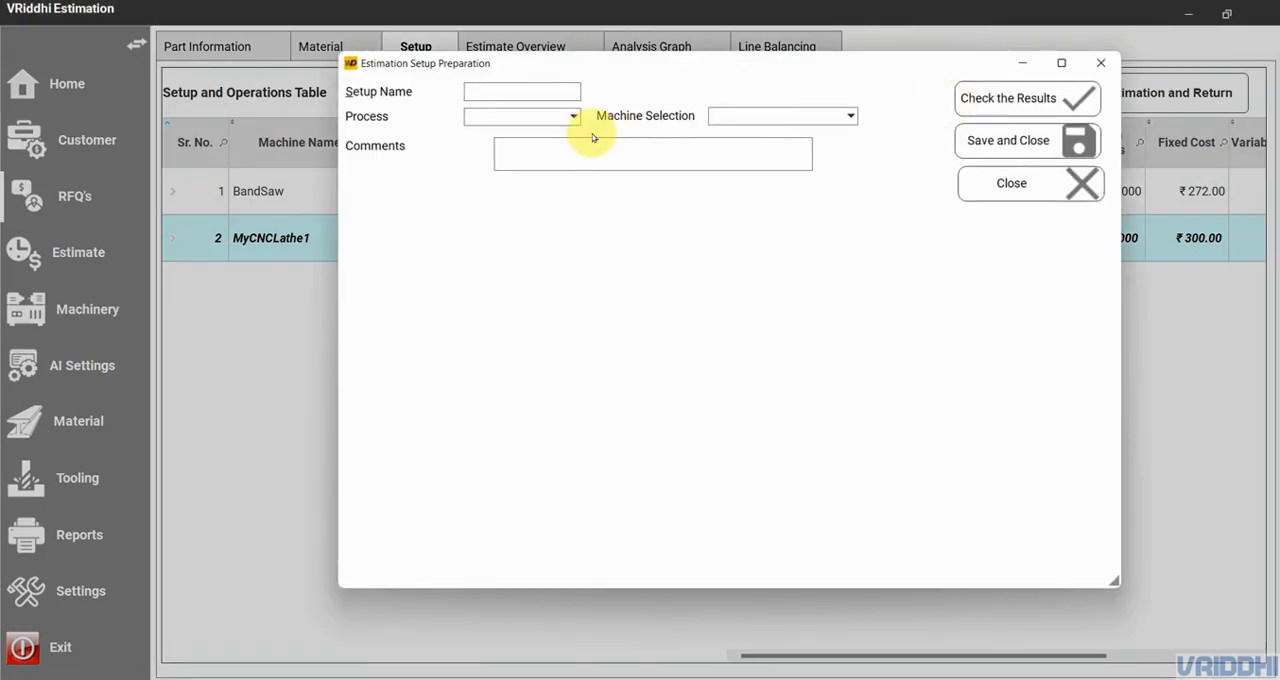
{"action": "type", "text": "Milling Side Z"}
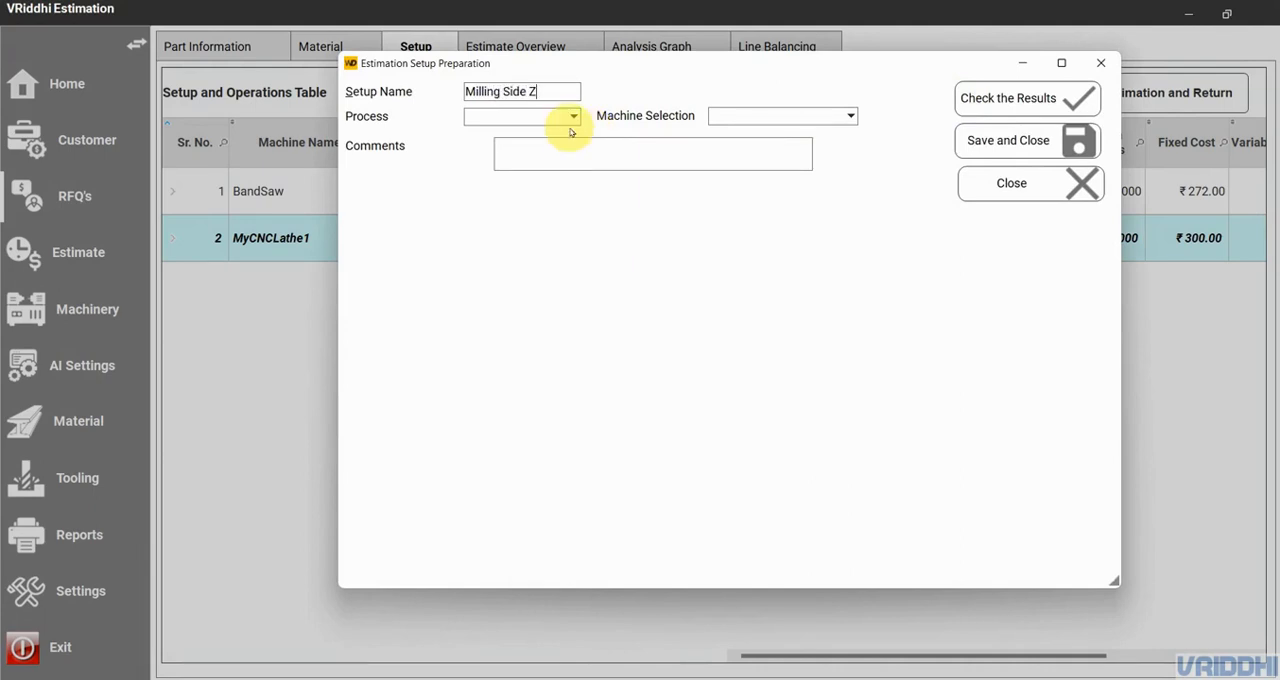
{"action": "left_click", "coordinate": [564, 117]}
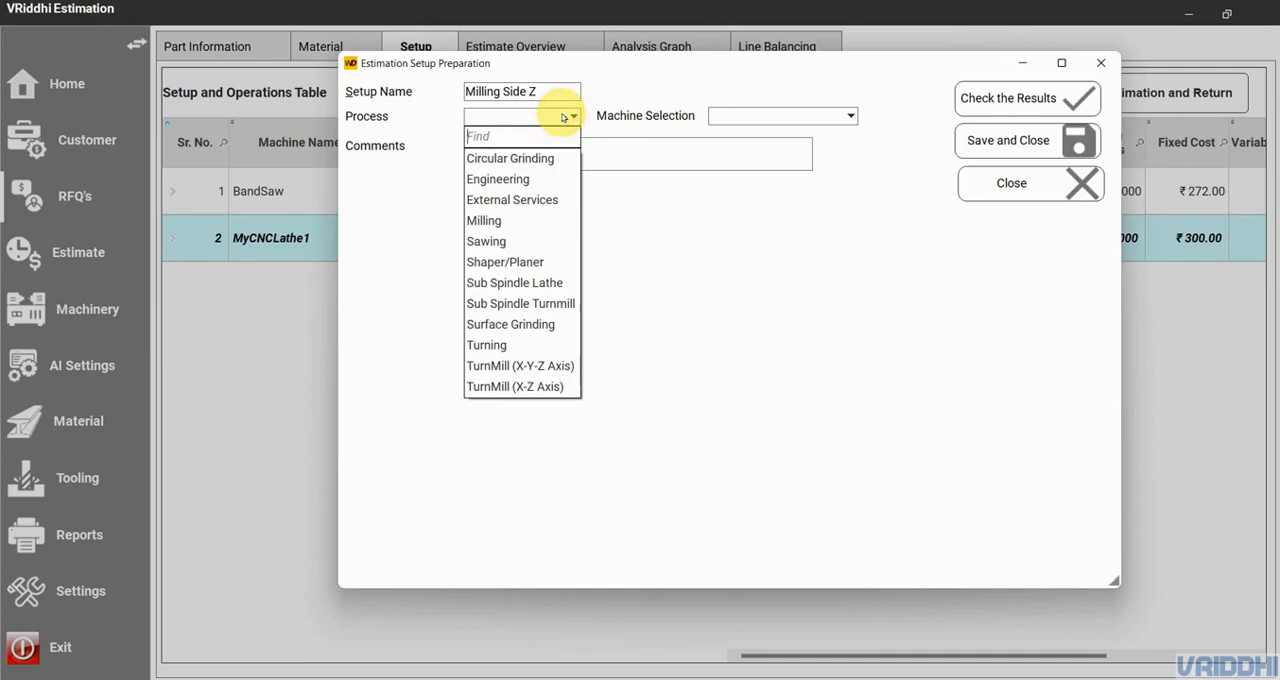
{"action": "left_click", "coordinate": [558, 222]}
{"action": "left_click", "coordinate": [757, 114]}
{"action": "left_click", "coordinate": [758, 131]}
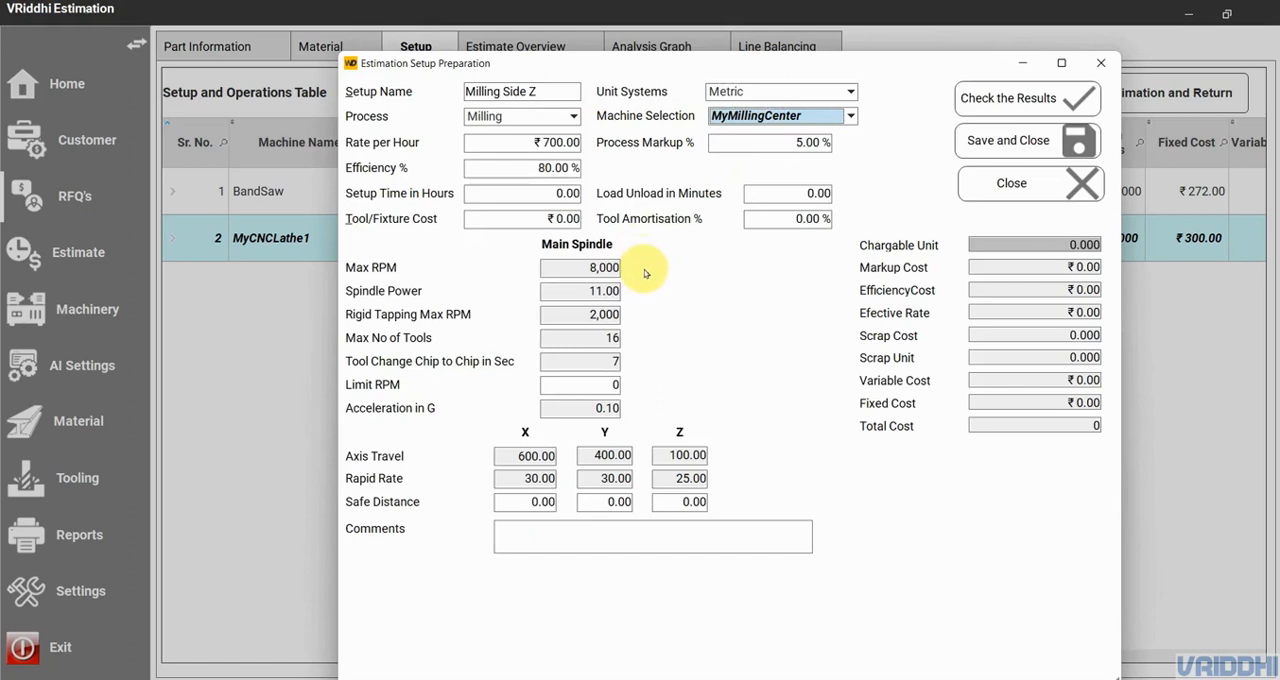
- Set the milling setup time to 0.5 hours and the load/unload time to 0.2 minutes
{"action": "left_click", "coordinate": [545, 193]}
{"action": "type", "text": ".5"}
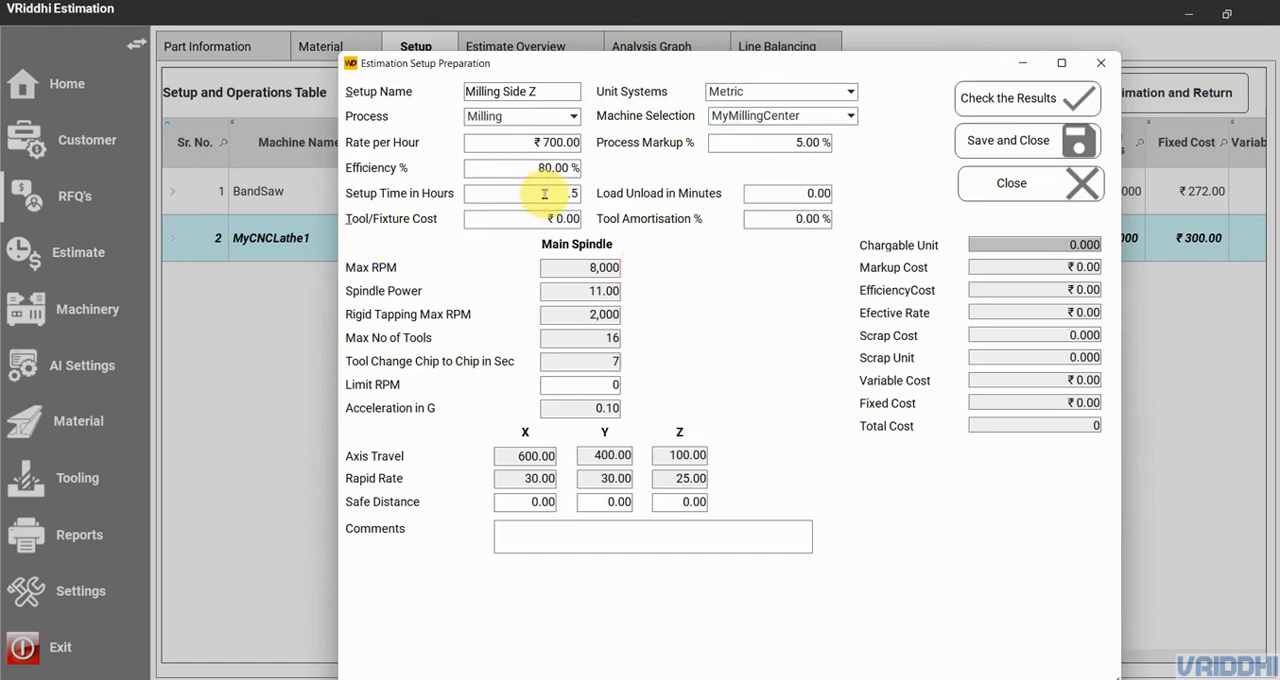
{"action": "left_click", "coordinate": [795, 192]}
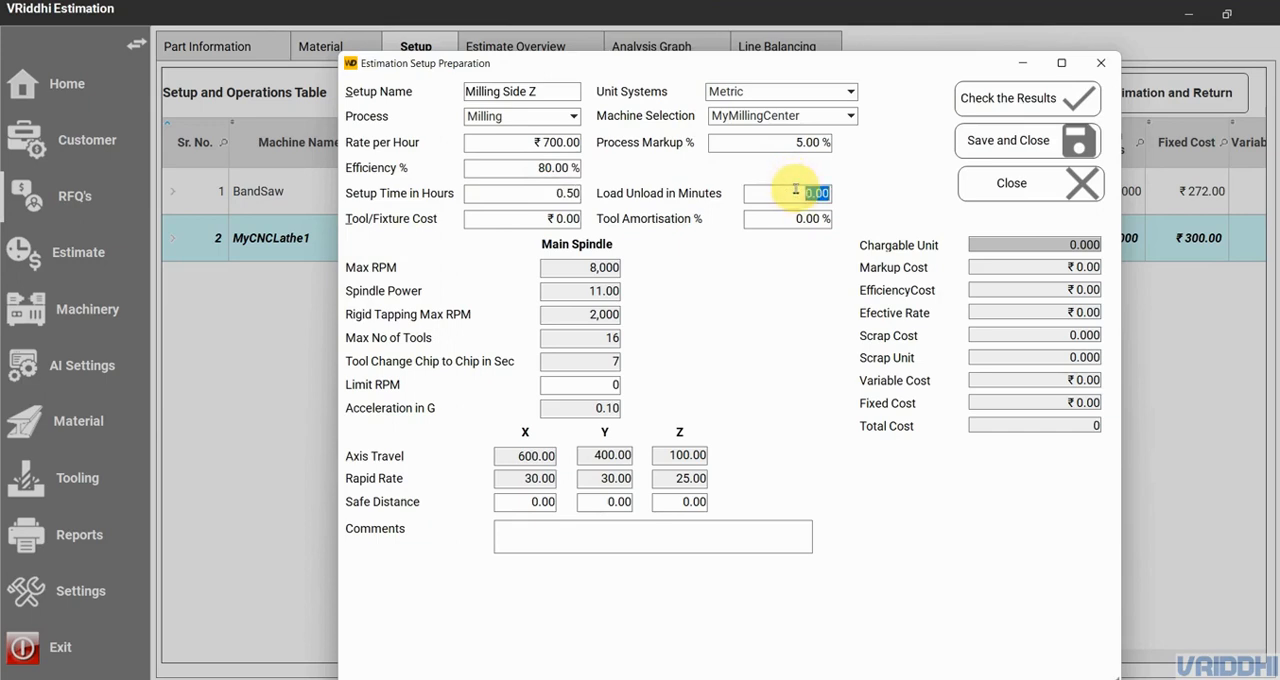
{"action": "type", "text": ".2"}
- Enter a tool/fixture cost of ₹15,000 with 100 % tool amortisation for the milling setup
{"action": "left_click", "coordinate": [555, 218]}
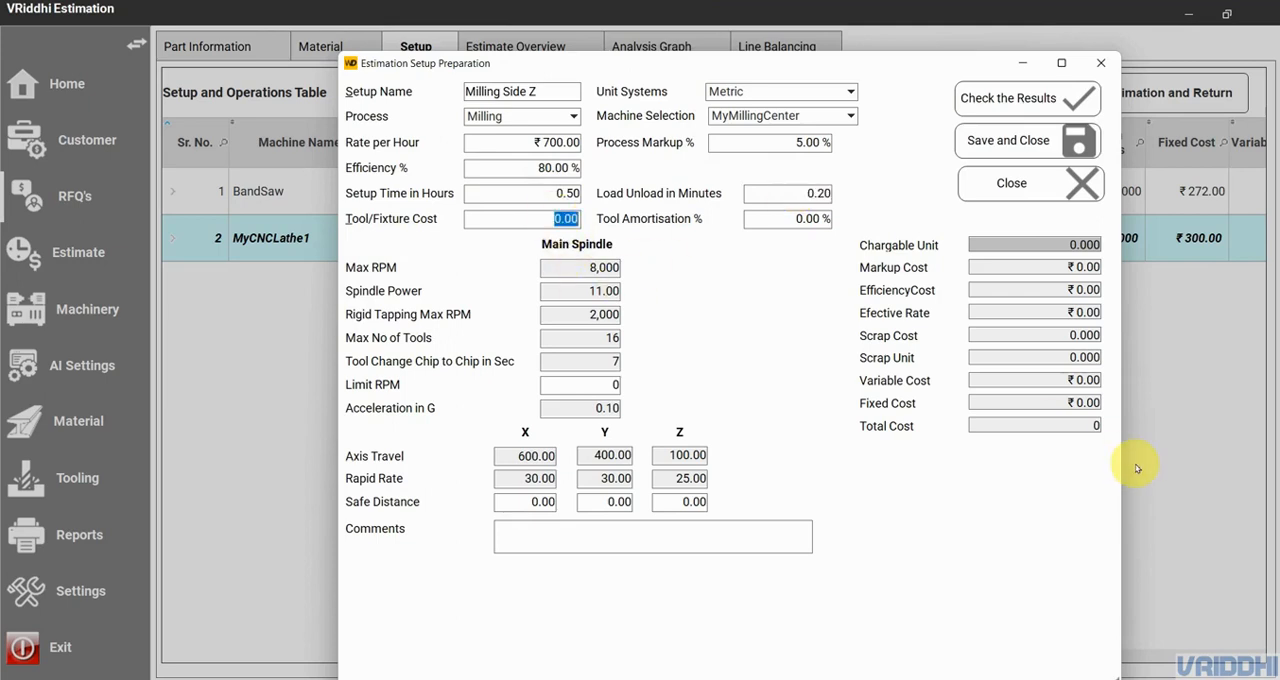
{"action": "type", "text": "15000"}
{"action": "left_click", "coordinate": [785, 218]}
{"action": "type", "text": "100"}
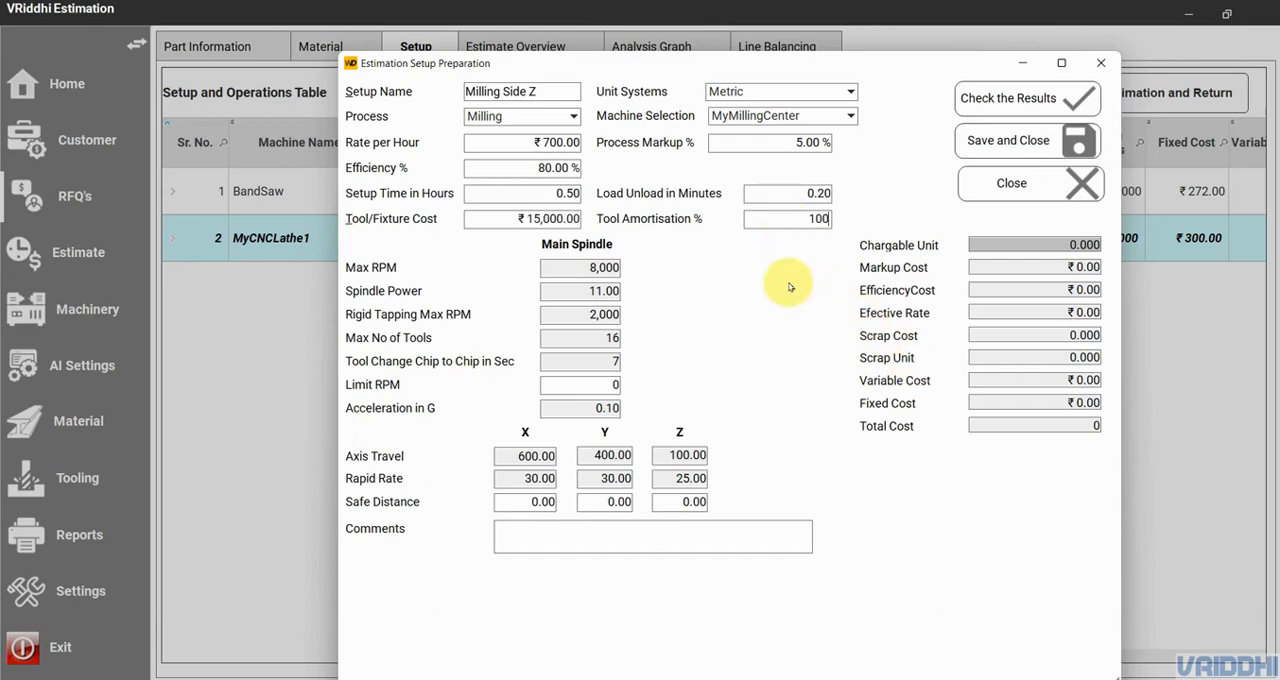
{"action": "left_click", "coordinate": [1056, 246]}
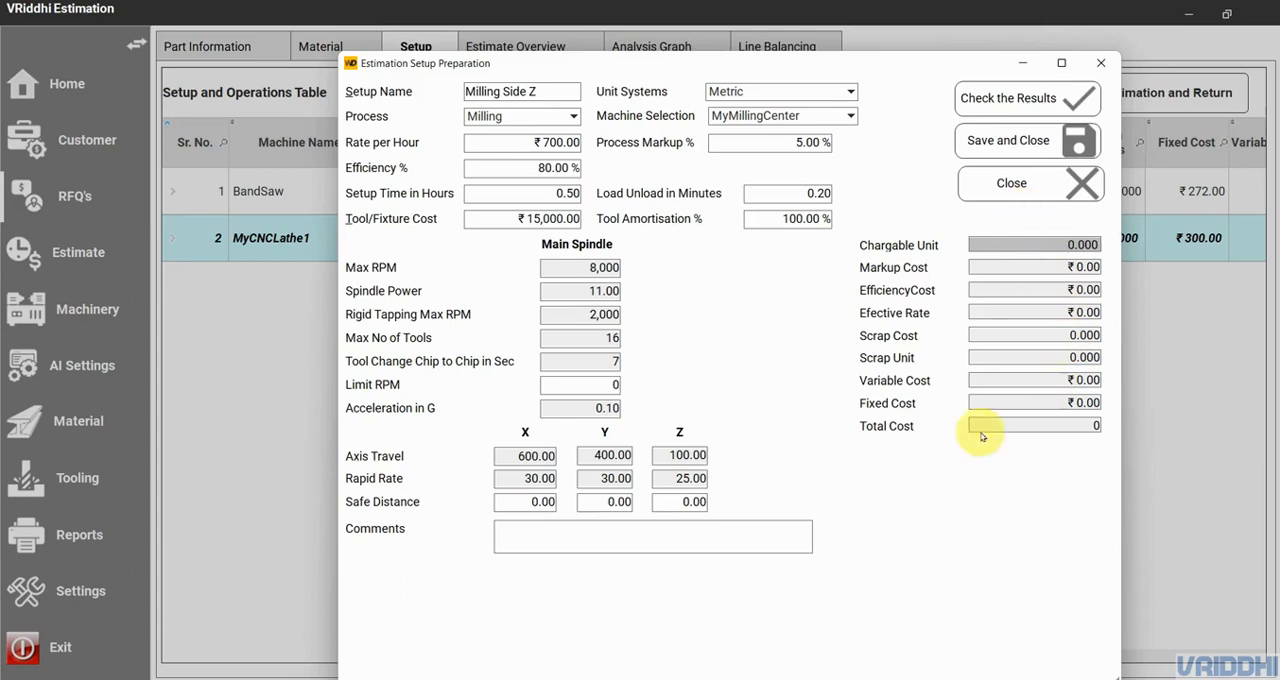
- Set the milling setup's X, Y and Z safe distances to 1 and calculate the results
{"action": "left_click", "coordinate": [1037, 116]}
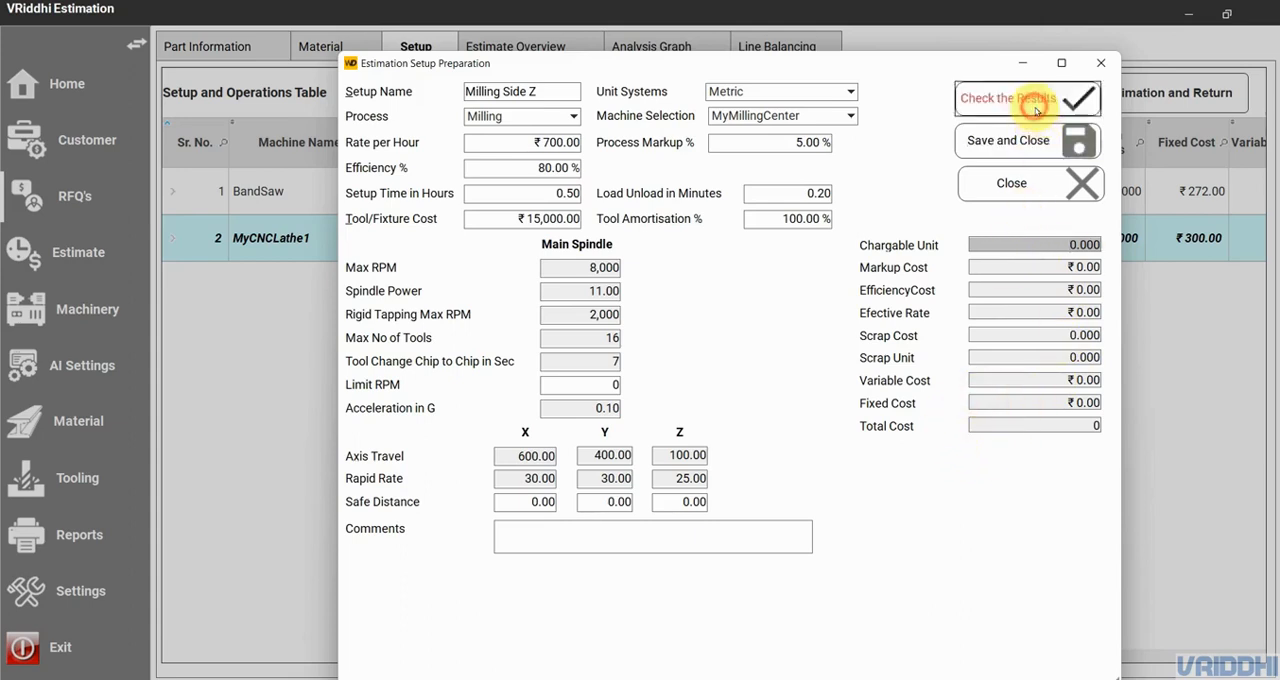
{"action": "type", "text": "1"}
{"action": "left_click", "coordinate": [610, 501]}
{"action": "type", "text": "1"}
{"action": "left_click", "coordinate": [700, 501]}
{"action": "type", "text": "1"}
{"action": "left_click", "coordinate": [1040, 99]}
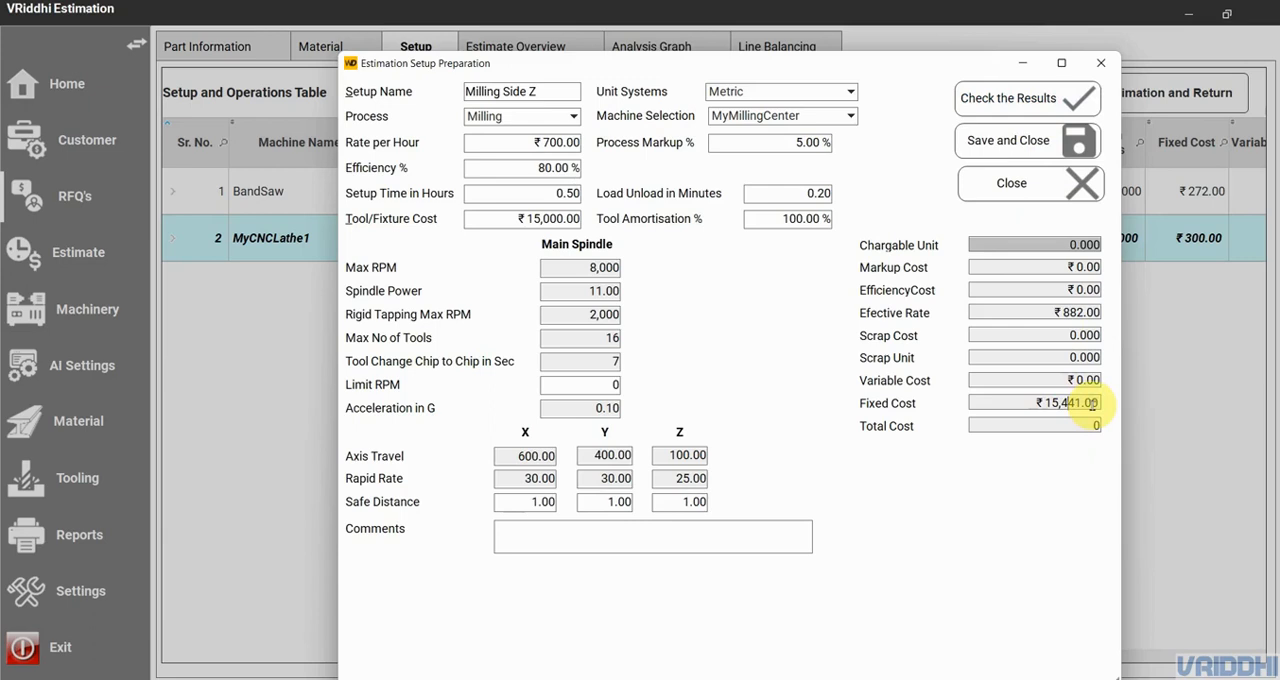
- Set the milling setup's tool amortisation to 50 % and recalculate its results
{"action": "left_click", "coordinate": [781, 218]}
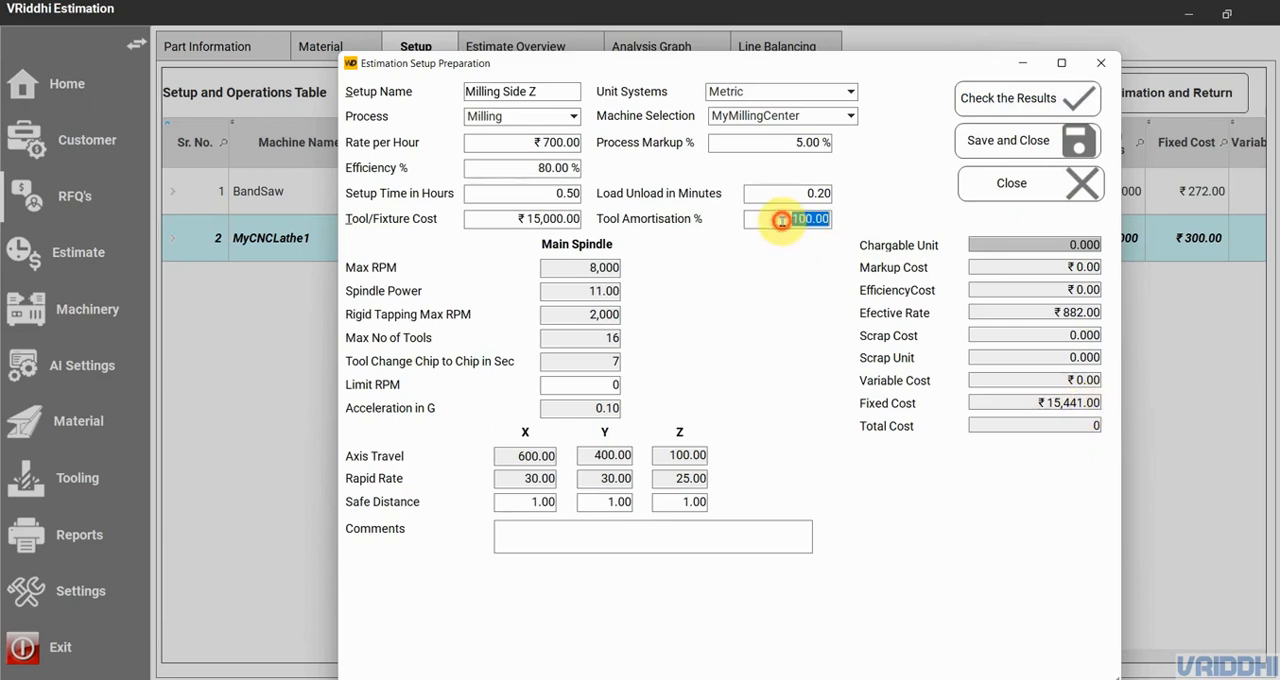
{"action": "type", "text": "50"}
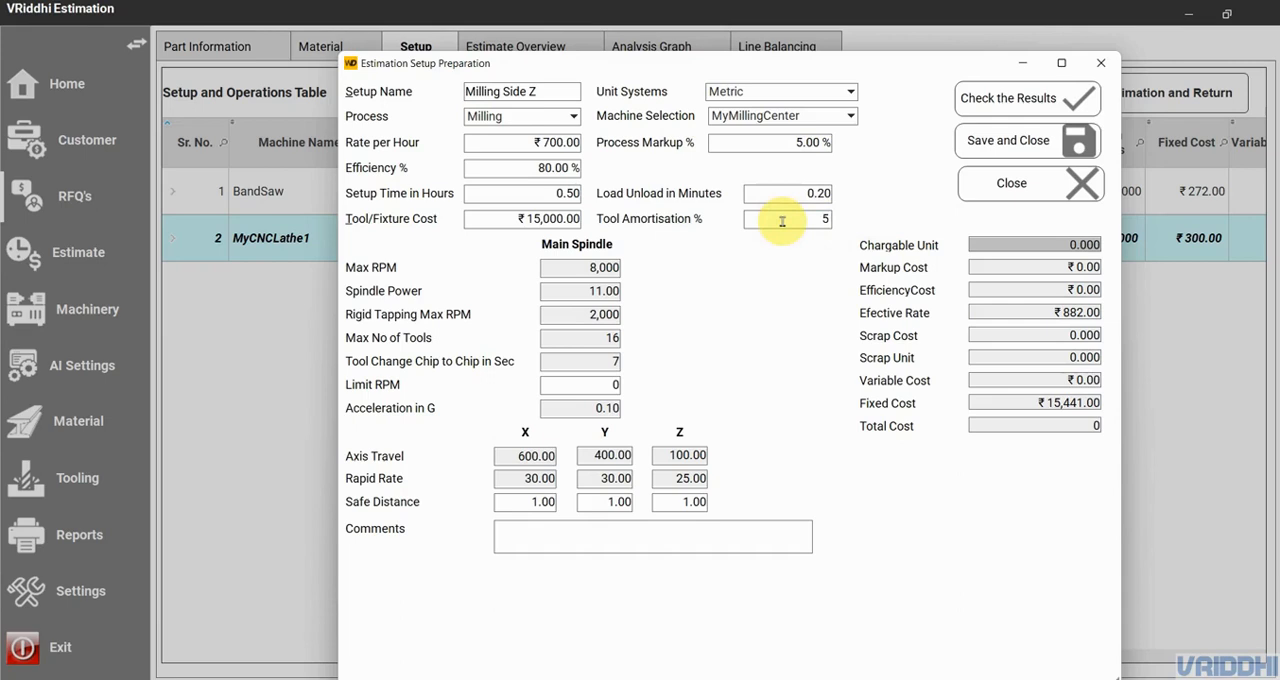
{"action": "left_click", "coordinate": [1010, 106]}
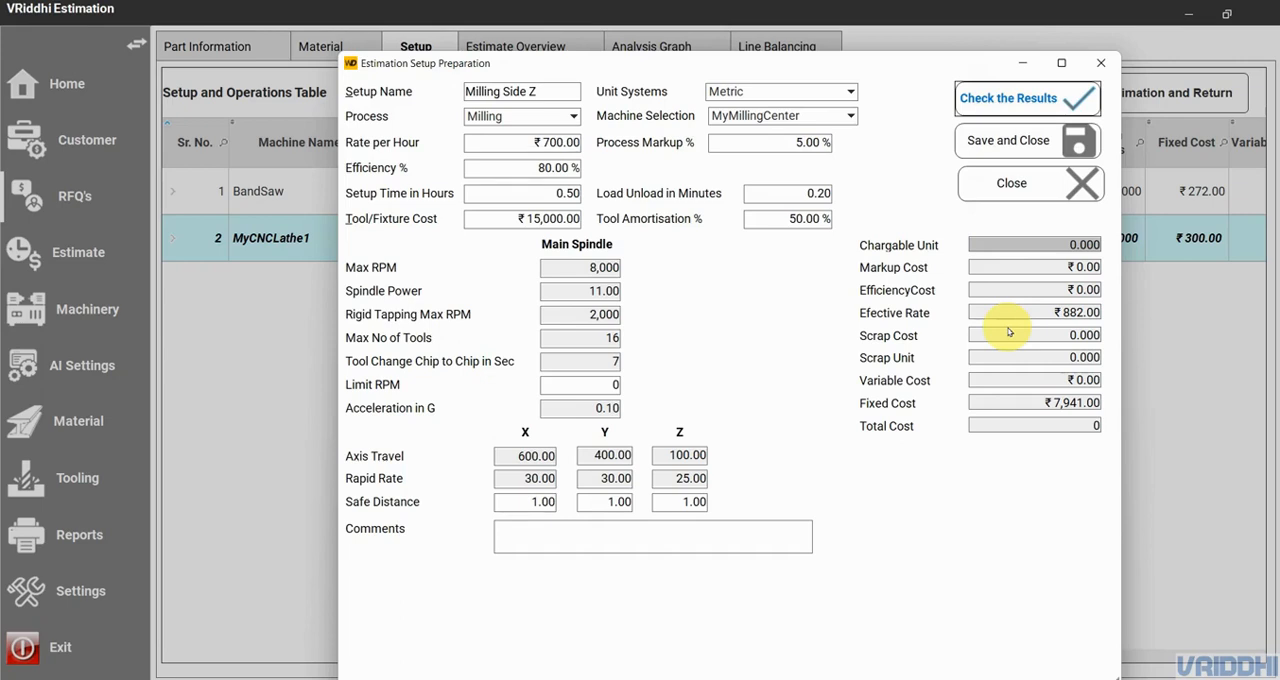
- Set the milling setup's tool amortisation to 9 %, recalculate the results and save the setup
{"action": "left_click", "coordinate": [766, 216]}
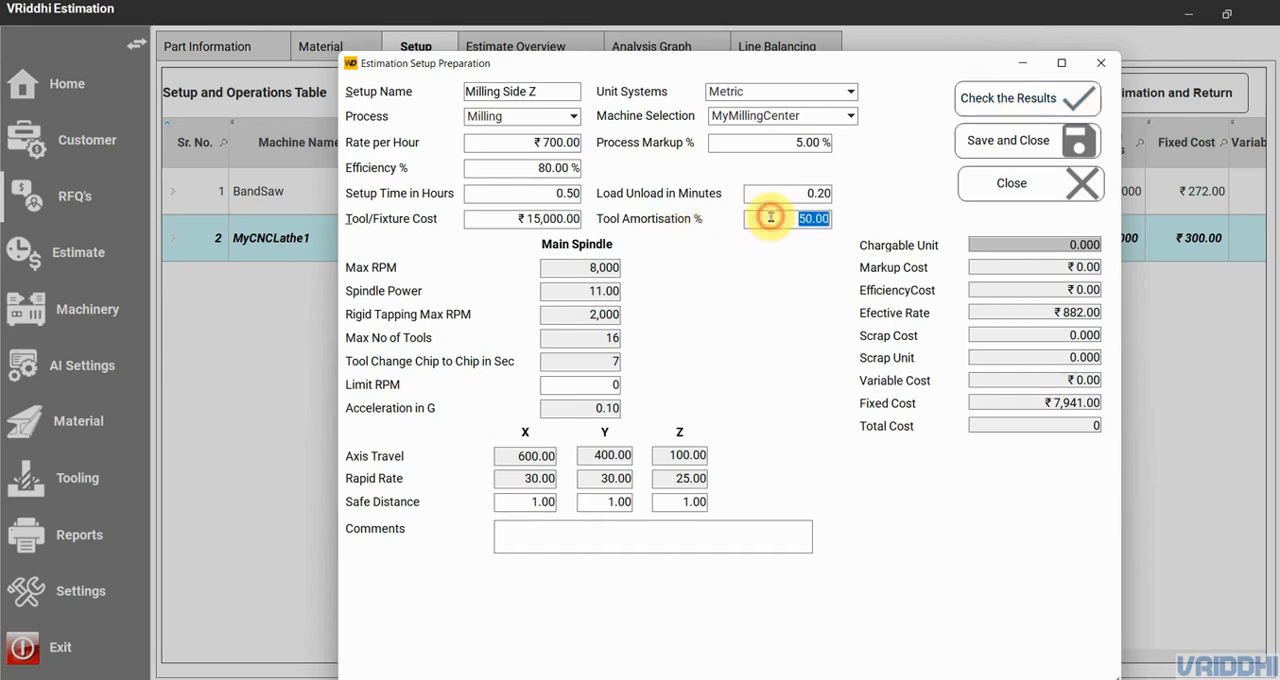
{"action": "type", "text": "9"}
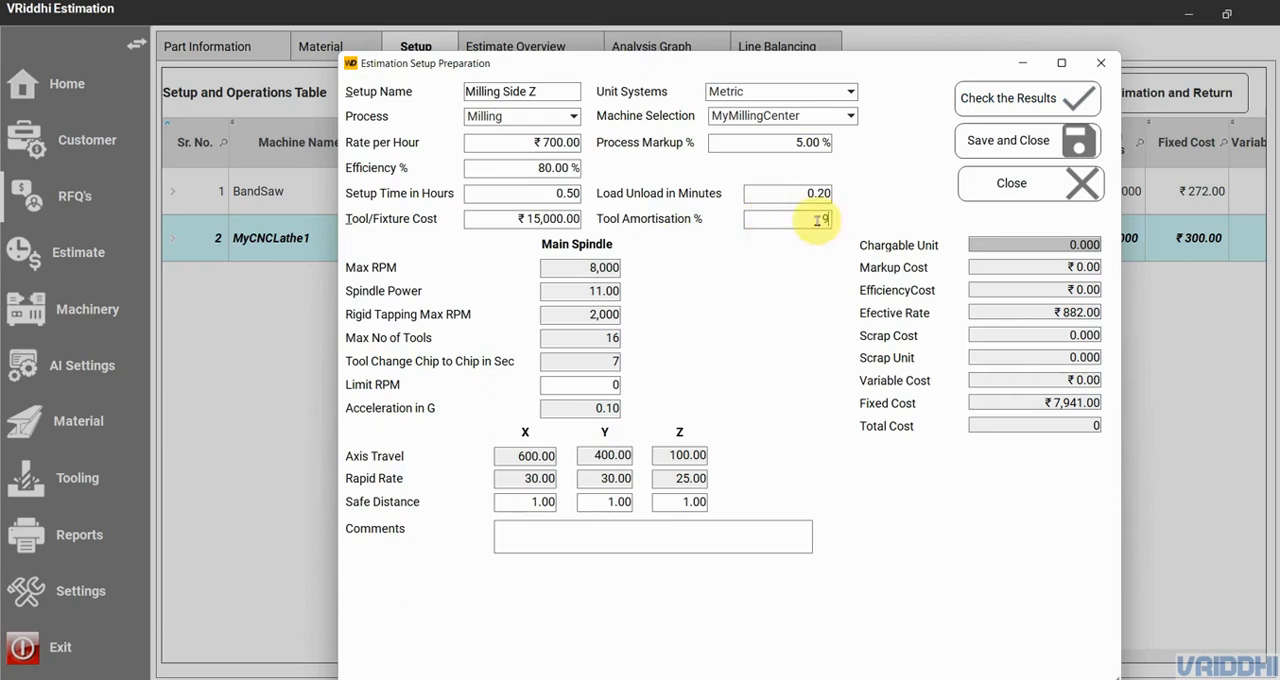
{"action": "left_click", "coordinate": [1022, 110]}
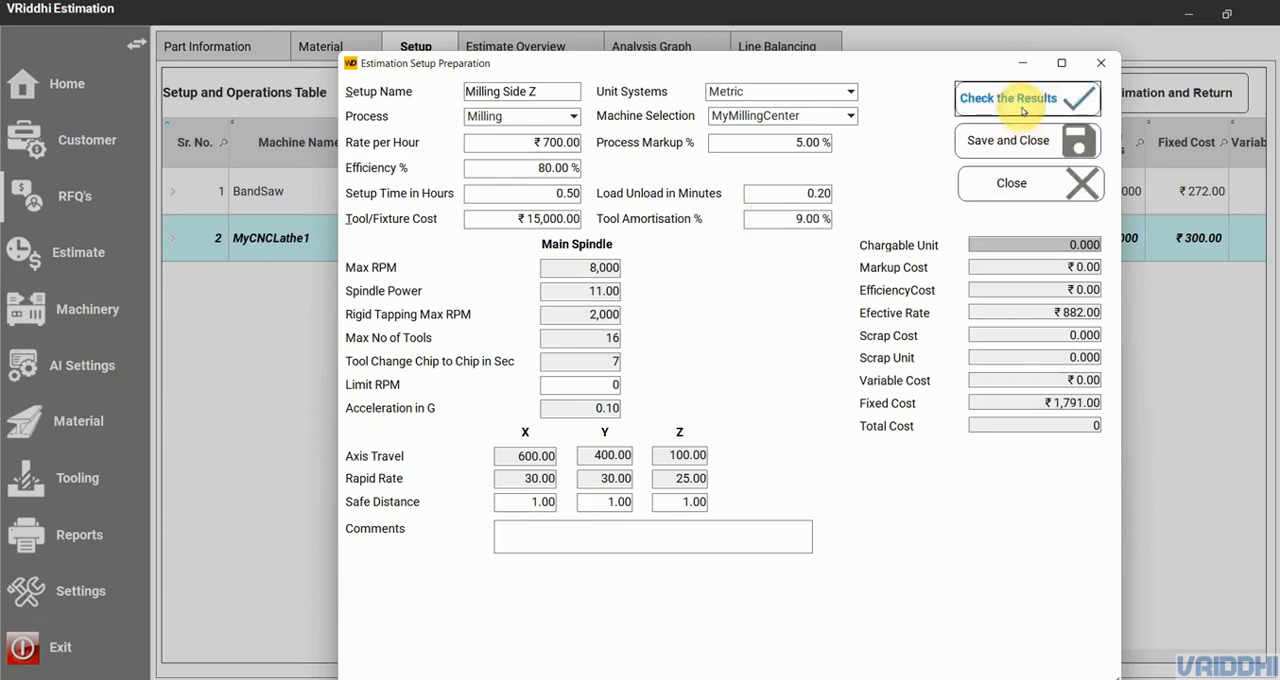
{"action": "left_click_drag", "start_coordinate": [1045, 402], "coordinate": [1113, 402]}
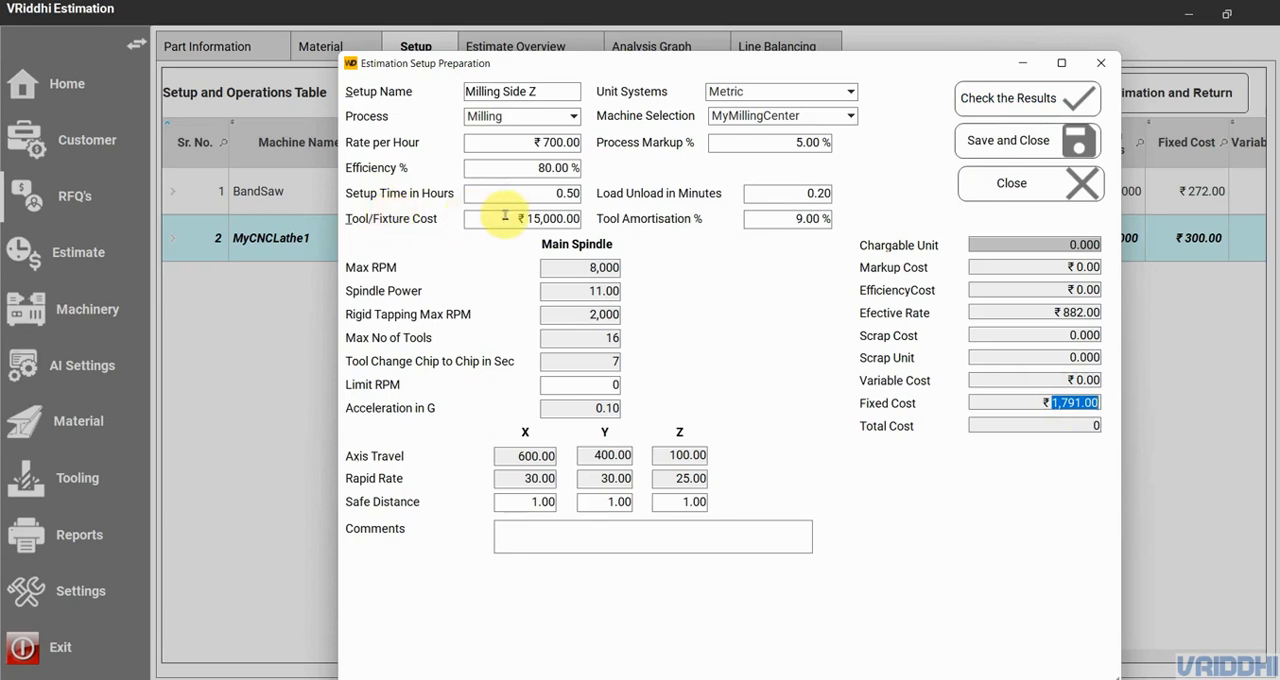
{"action": "left_click", "coordinate": [1010, 140]}
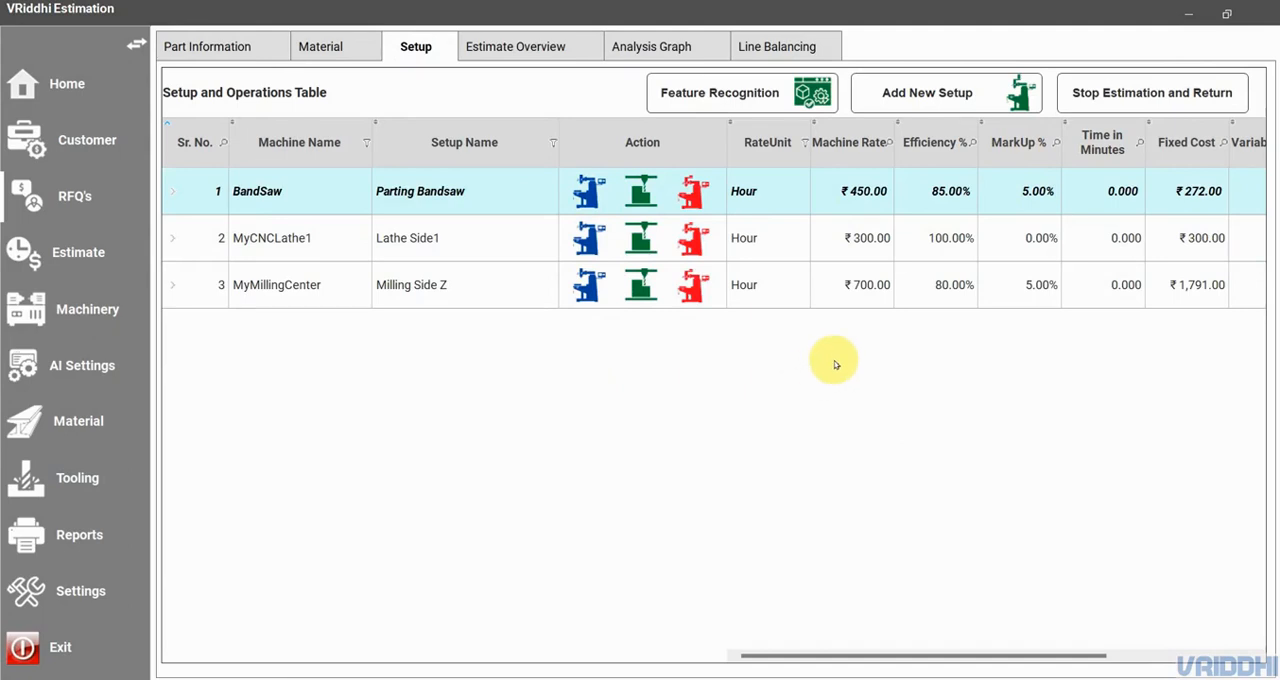
- Start a new operation named Blanking in the Parting Bandsaw setup and set its type to Bandsaw
{"action": "left_click", "coordinate": [645, 195]}
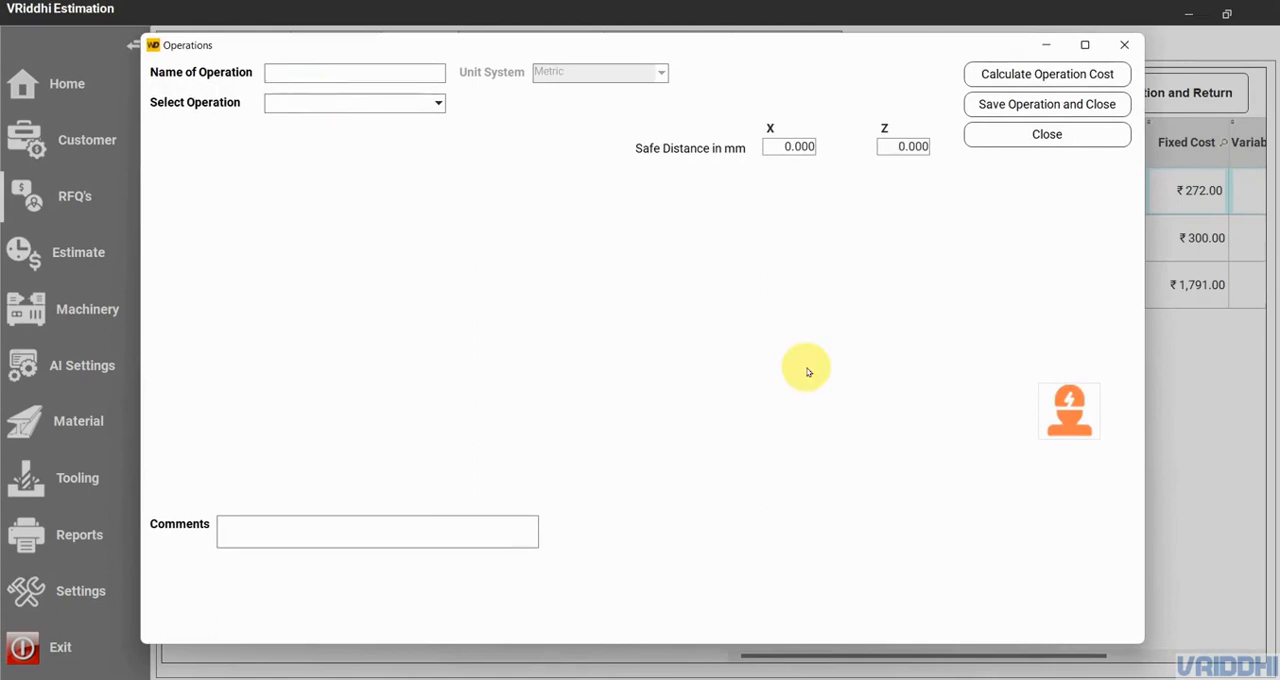
{"action": "type", "text": "Blanking"}
{"action": "left_click", "coordinate": [300, 100]}
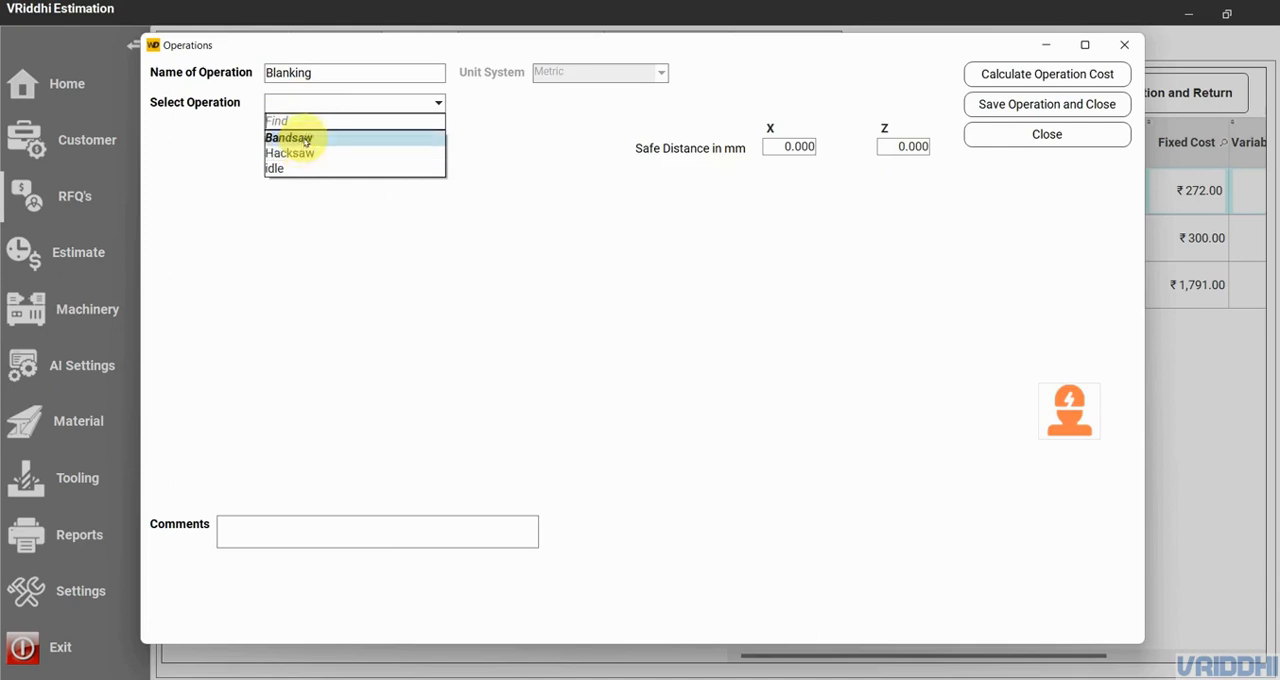
{"action": "left_click", "coordinate": [305, 138]}
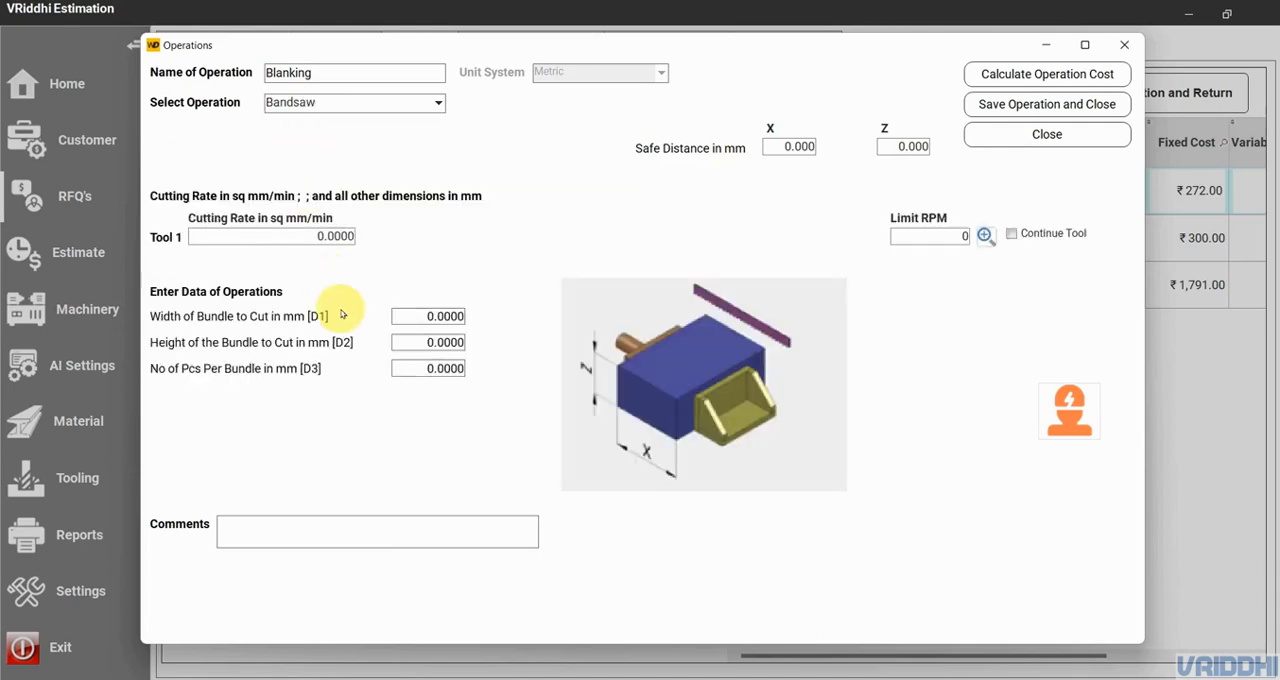
- Enlarge the bandsaw operation's dimension diagram to examine it, and close the enlarged view
{"action": "left_click", "coordinate": [291, 235]}
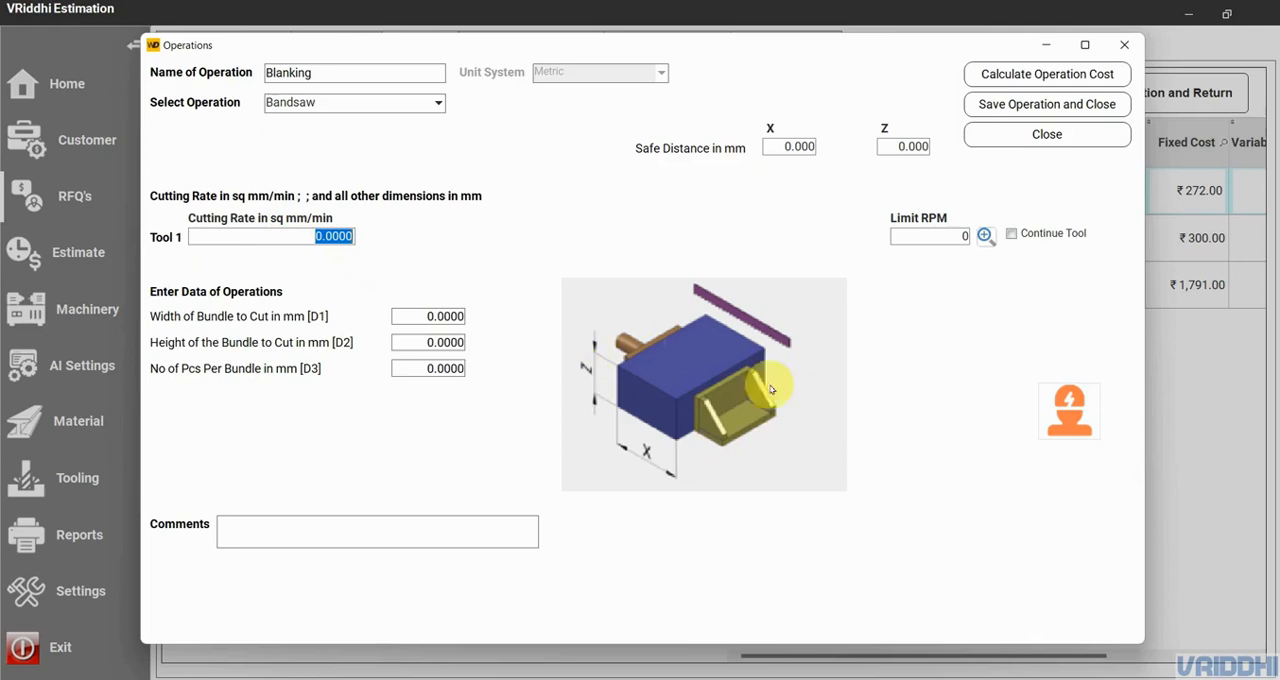
{"action": "left_click", "coordinate": [676, 412]}
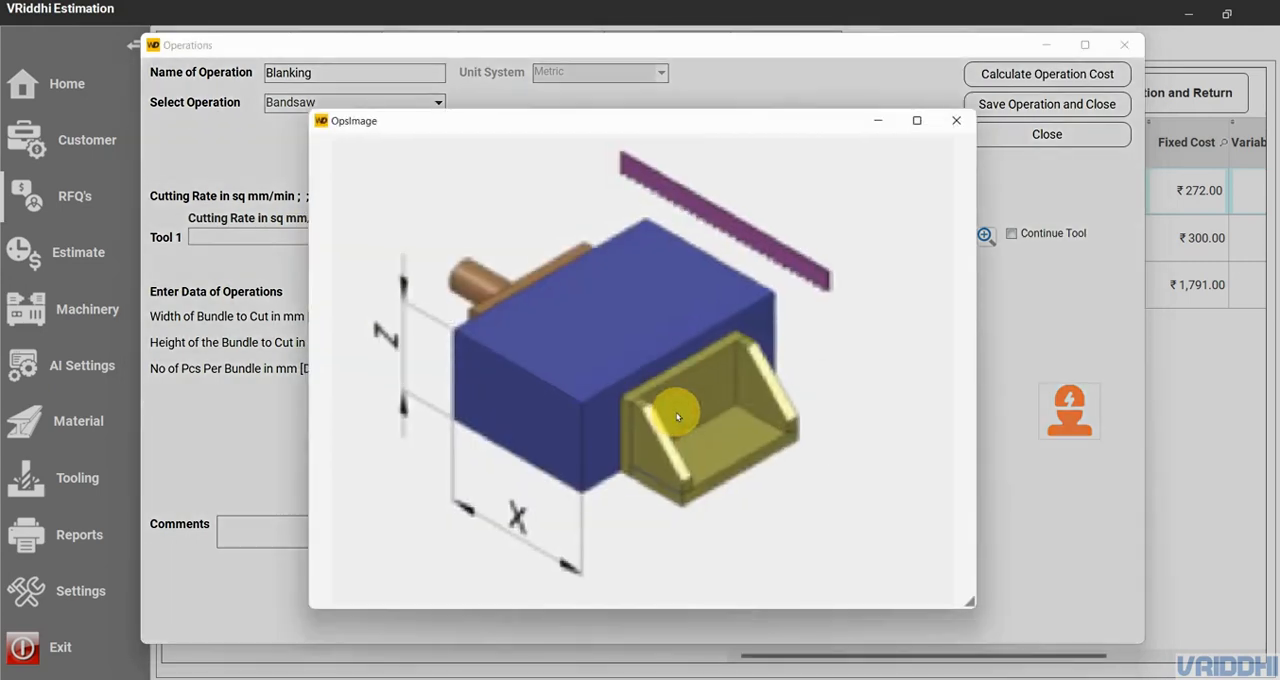
{"action": "left_click", "coordinate": [676, 413]}
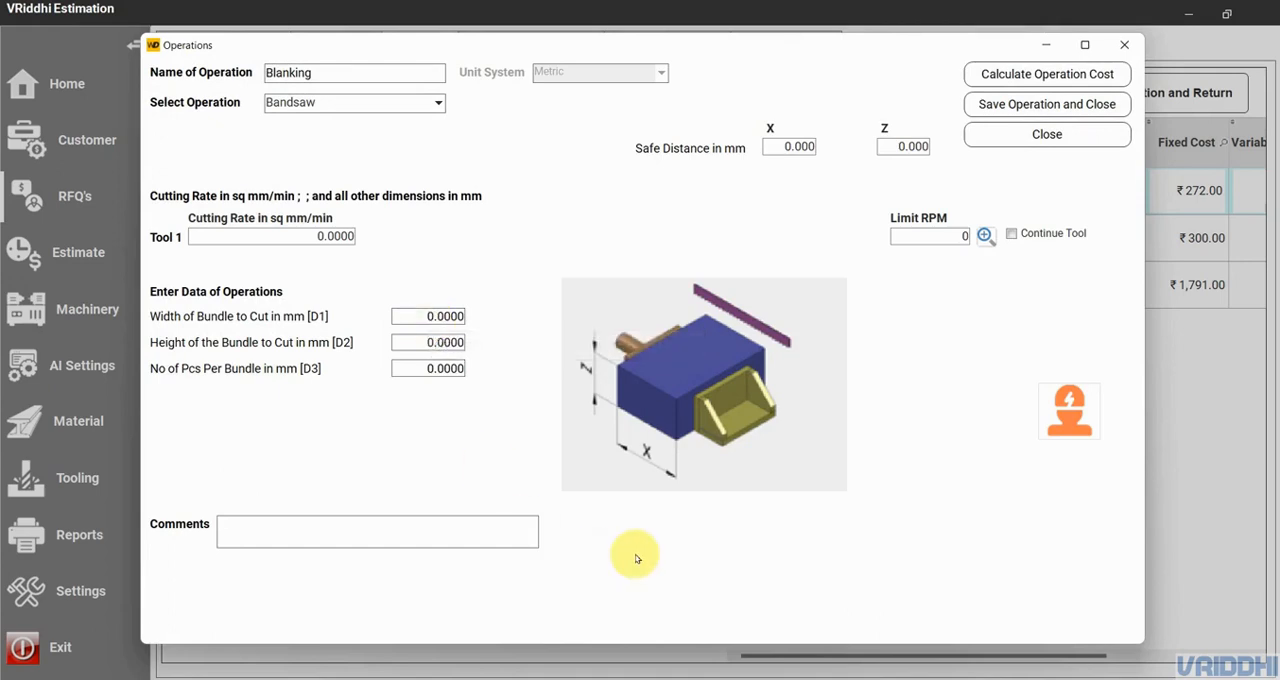
- Switch to Calculator and convert an area of 4 square inches to square millimetres
{"action": "left_click", "coordinate": [450, 678]}
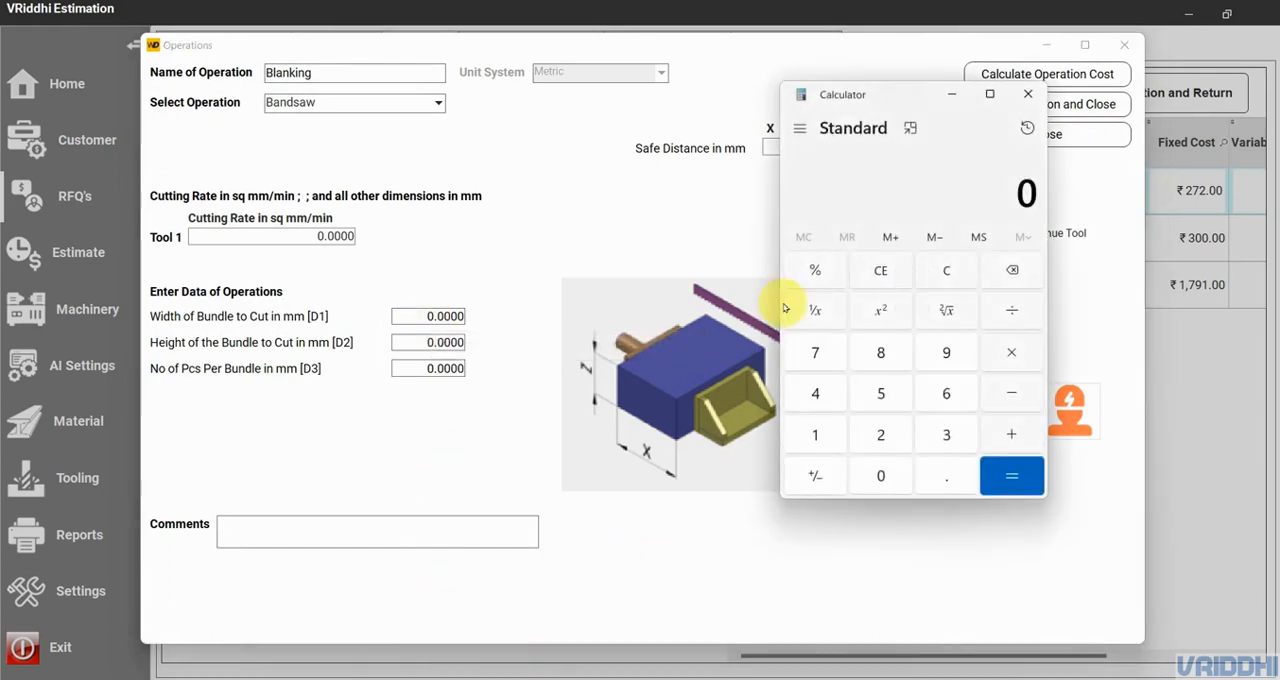
{"action": "left_click", "coordinate": [799, 128]}
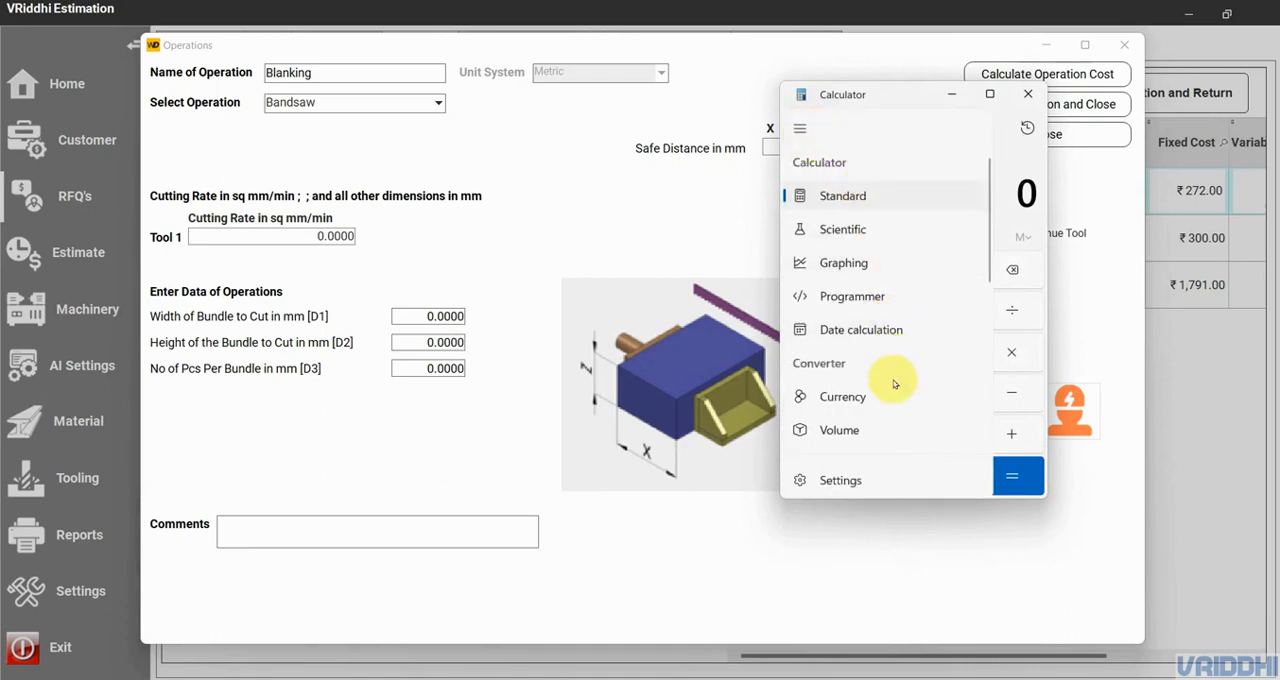
{"action": "scroll", "coordinate": [882, 429], "scroll_direction": "down", "scroll_amount": 3}
{"action": "left_click", "coordinate": [882, 240]}
{"action": "left_click", "coordinate": [820, 170]}
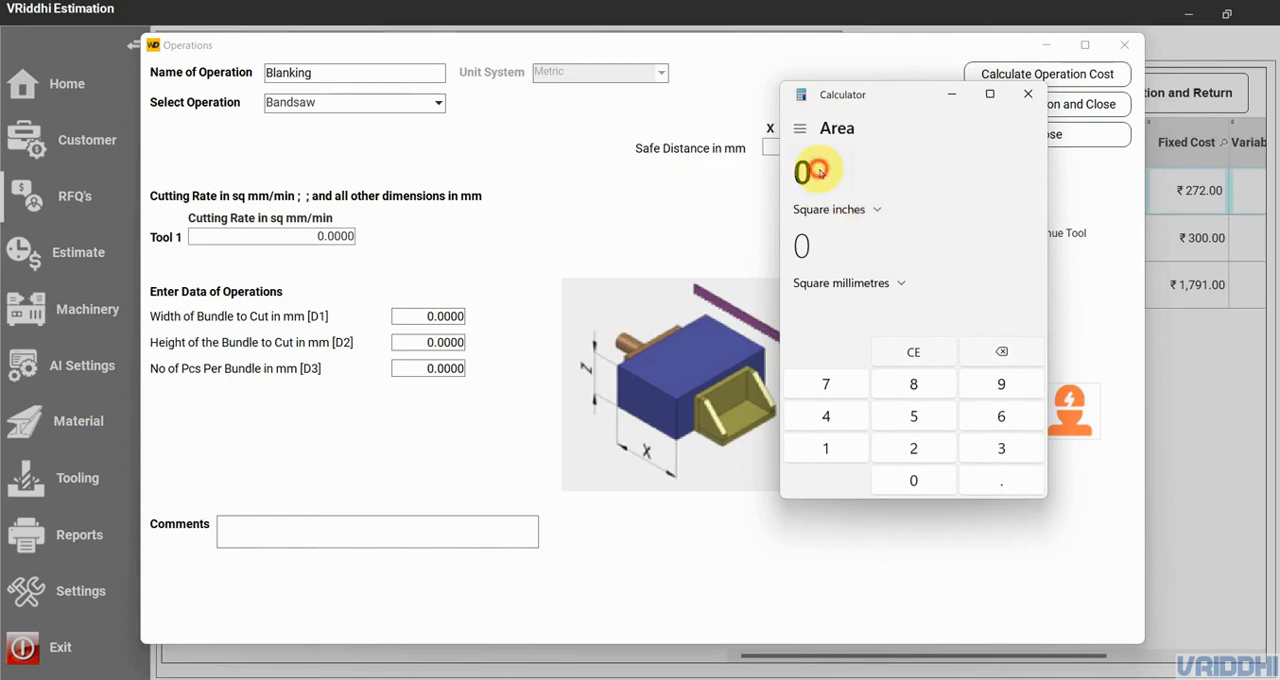
{"action": "left_click", "coordinate": [807, 170]}
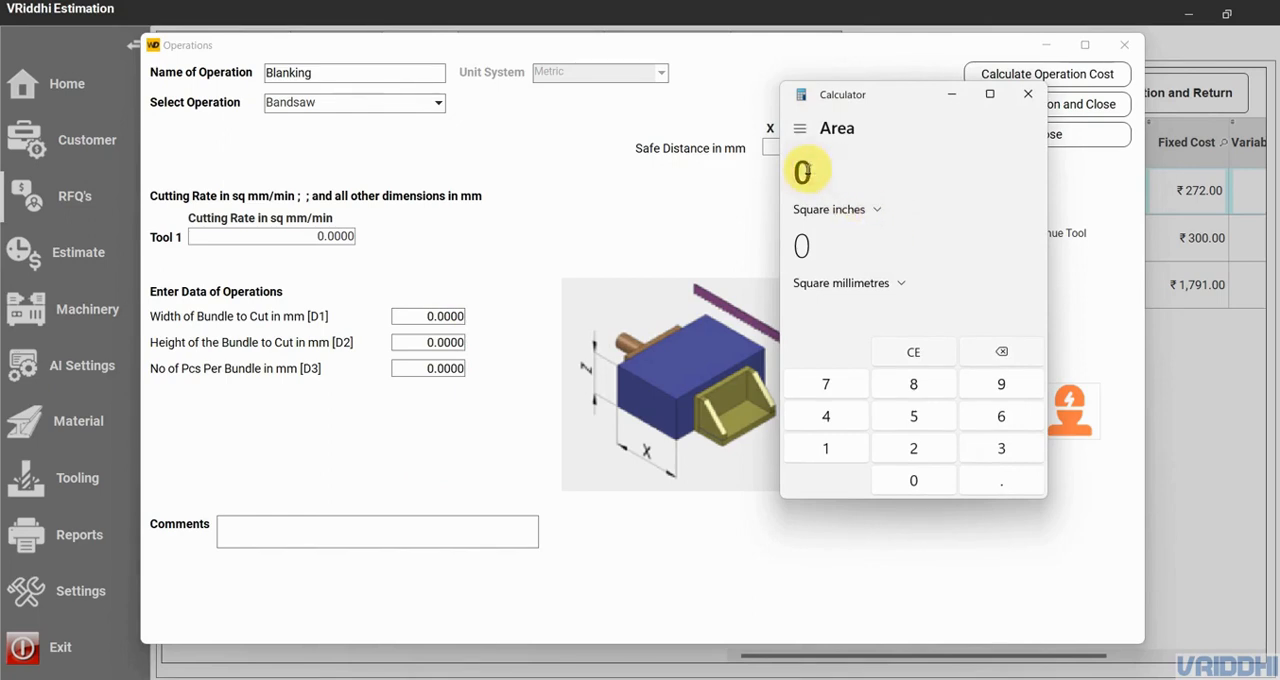
{"action": "type", "text": "4"}
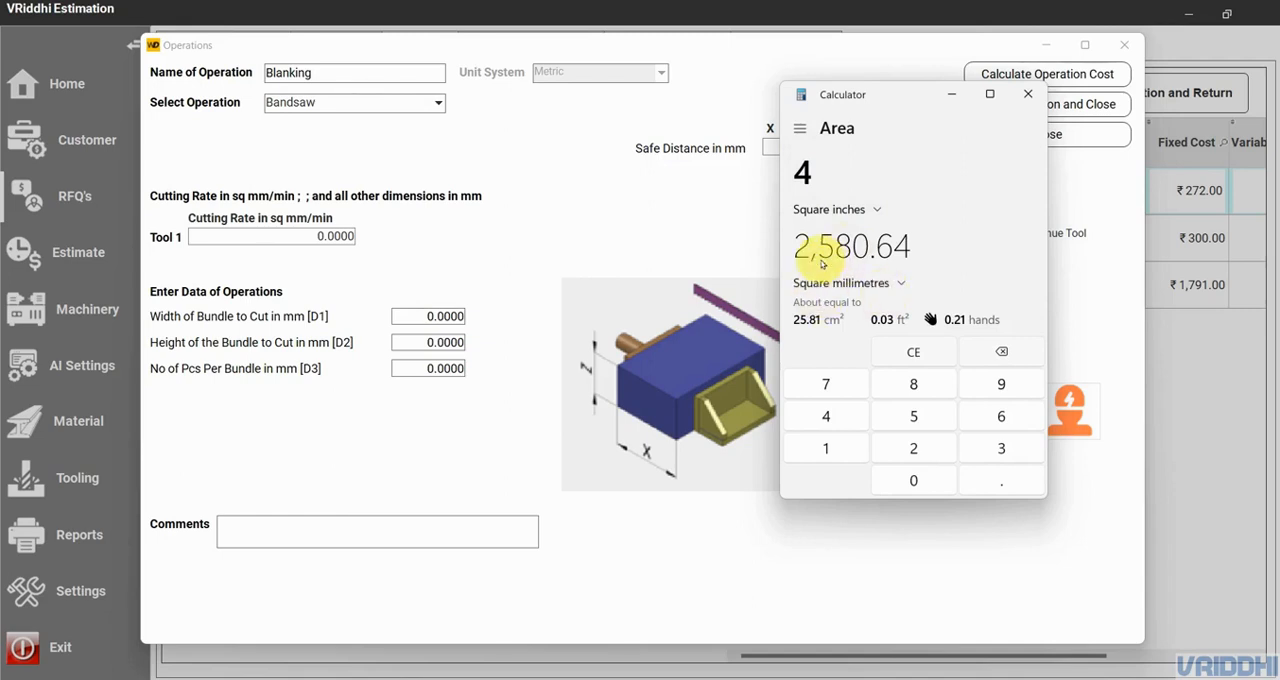
- Set the Blanking operation's cutting rate to 2580 sq mm/min and both the bundle width and height to 300 mm
{"action": "left_click", "coordinate": [287, 237]}
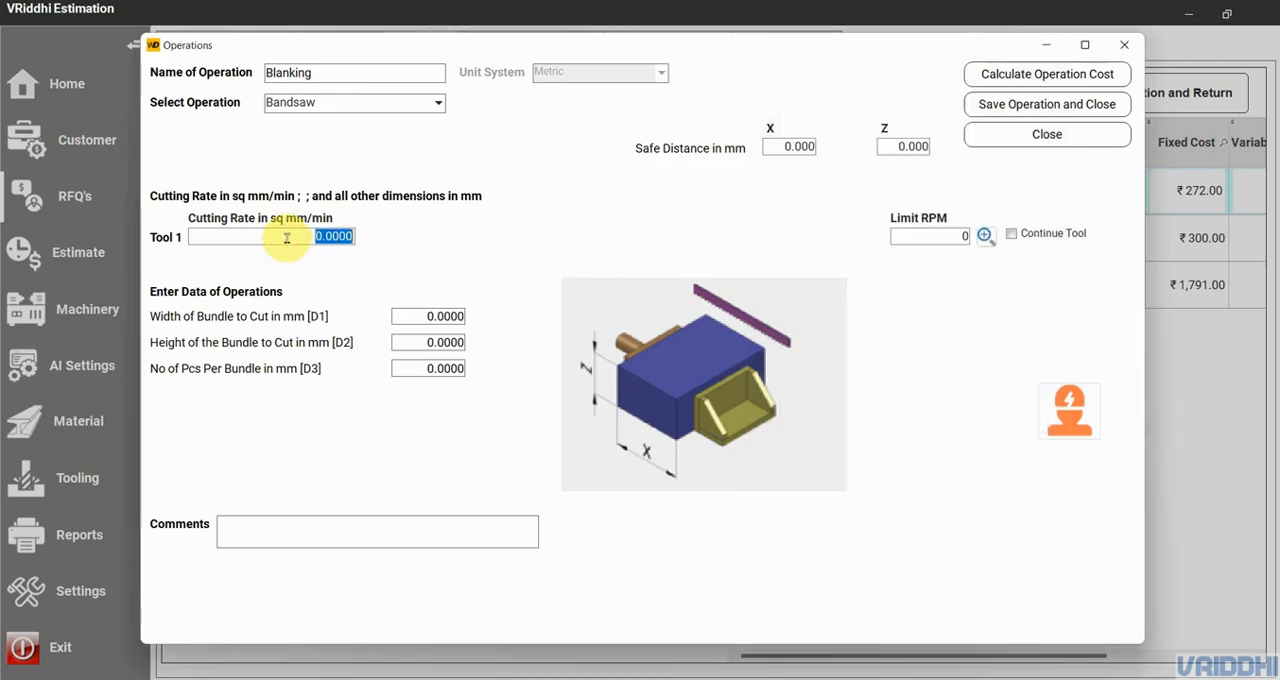
{"action": "type", "text": "2580"}
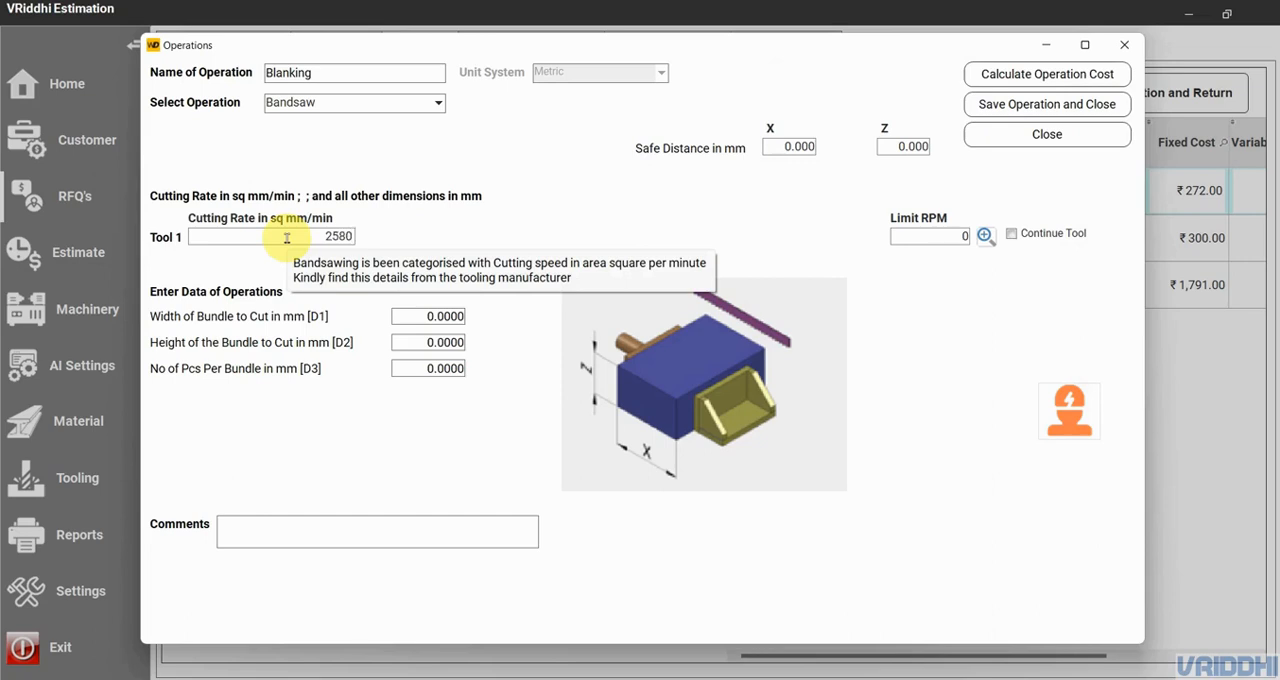
{"action": "left_click", "coordinate": [422, 316]}
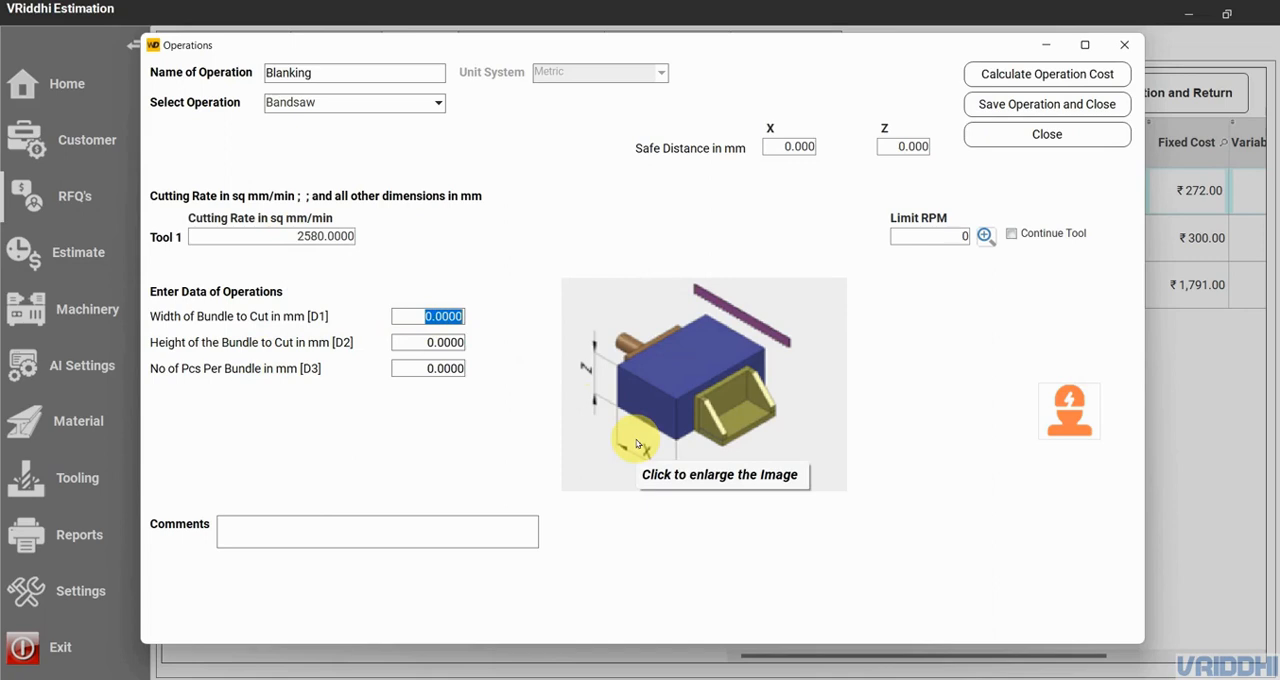
{"action": "type", "text": "300"}
{"action": "left_click", "coordinate": [409, 340]}
{"action": "type", "text": "3000"}
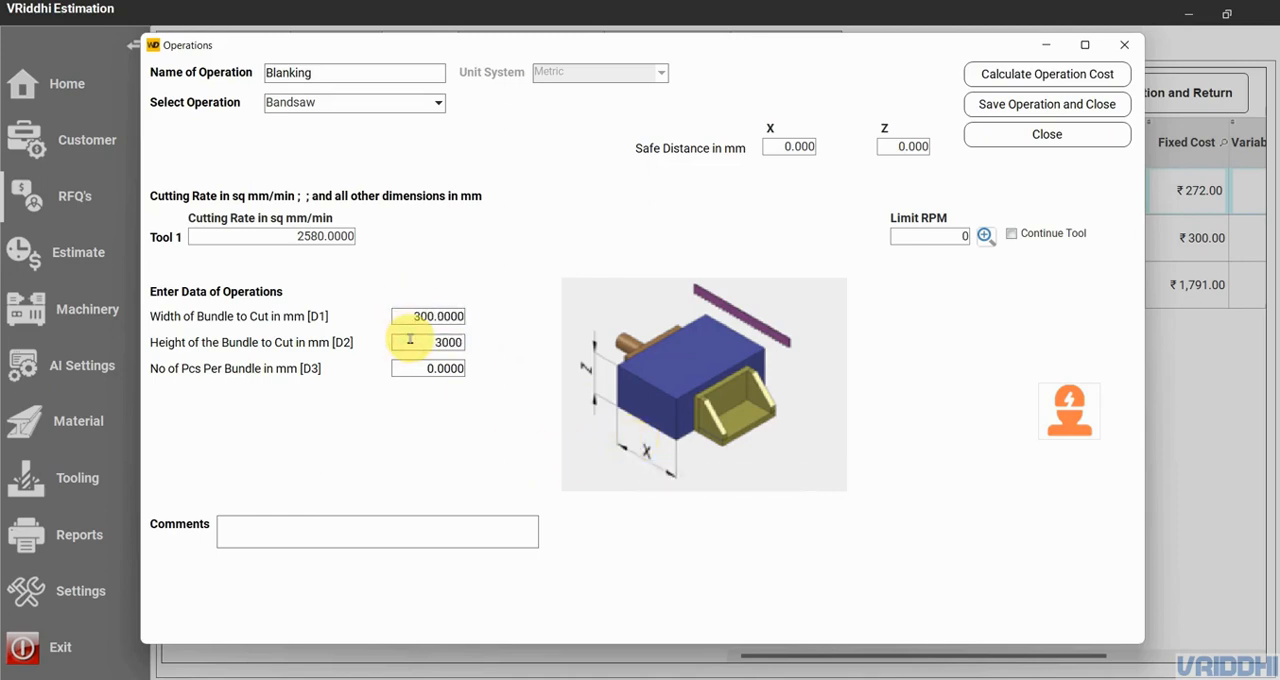
{"action": "key", "text": "BackSpace"}
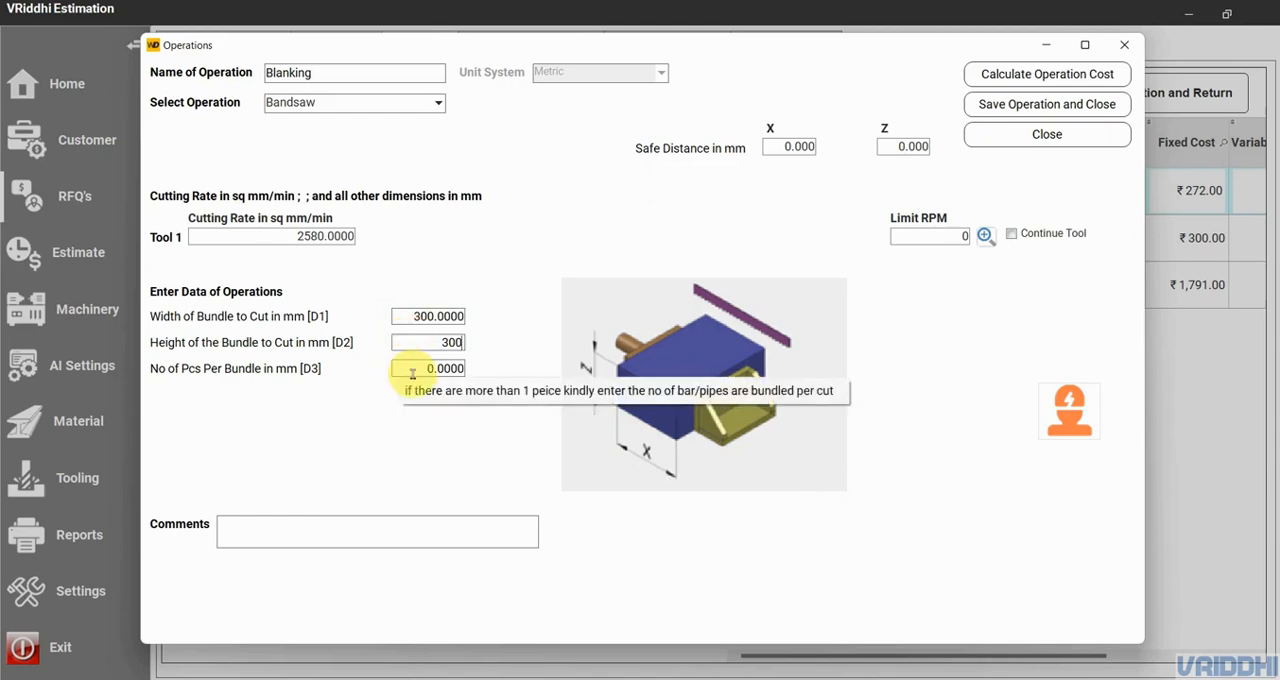
- Enter 14 pieces per bundle, calculate the Blanking operation's cost and save the operation
{"action": "left_click", "coordinate": [412, 372]}
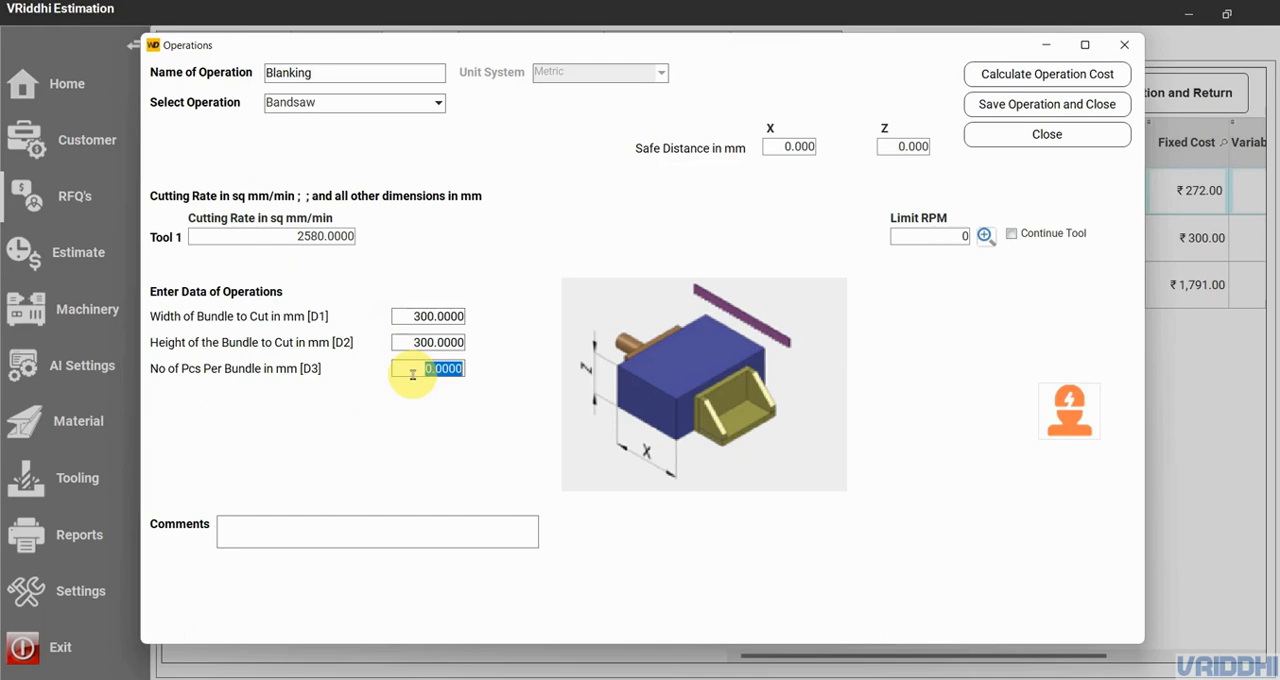
{"action": "type", "text": "14"}
{"action": "left_click", "coordinate": [1092, 78]}
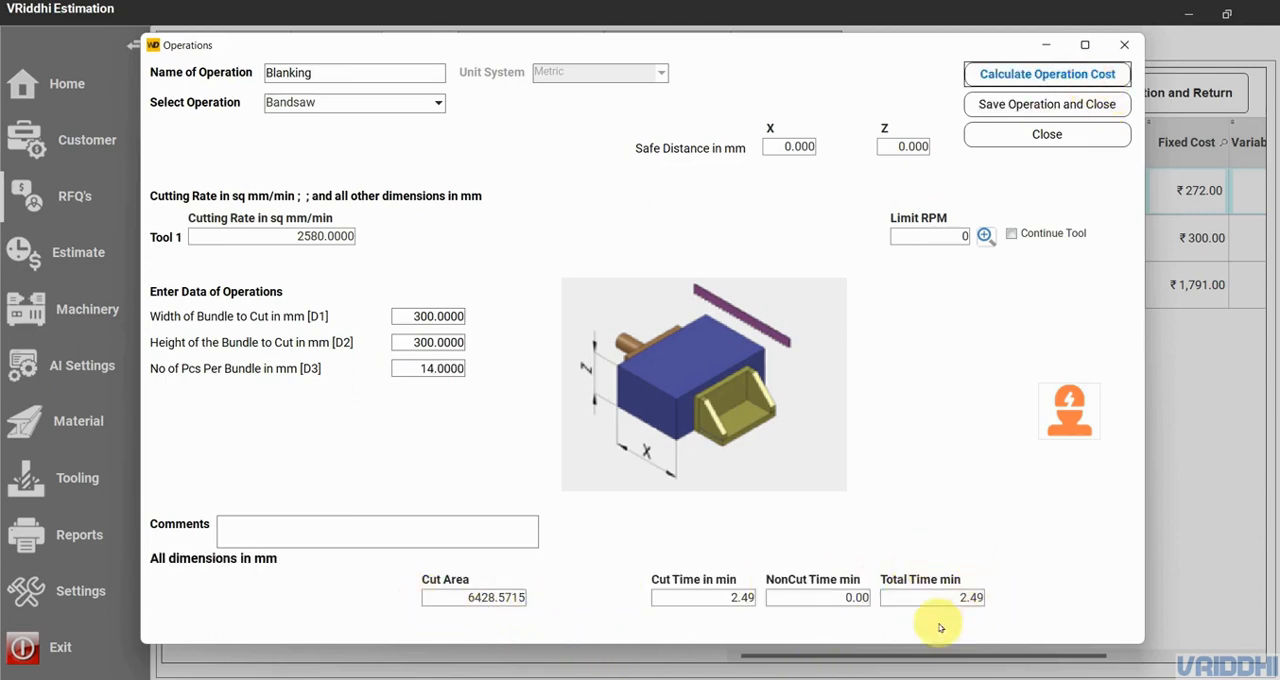
{"action": "left_click", "coordinate": [1047, 106]}
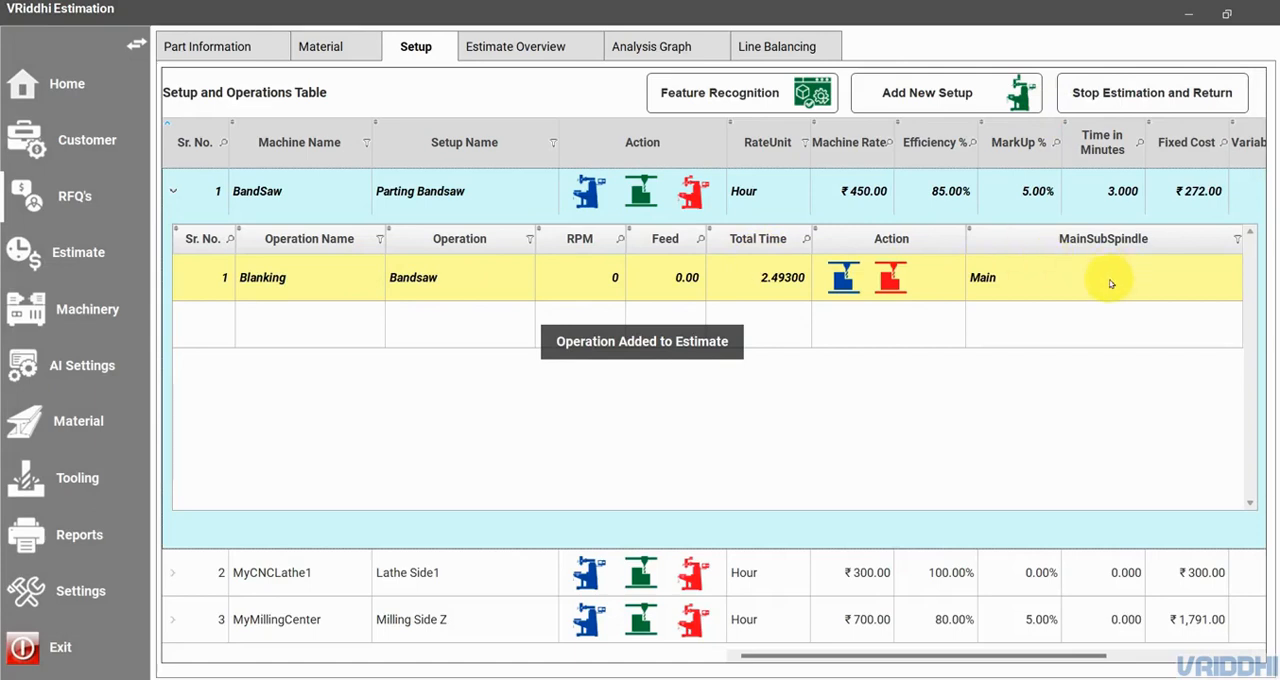
- Start a new operation named Sample1 in the Lathe Side1 setup and set its type to Taper Turning Outer
{"action": "left_click", "coordinate": [175, 193]}
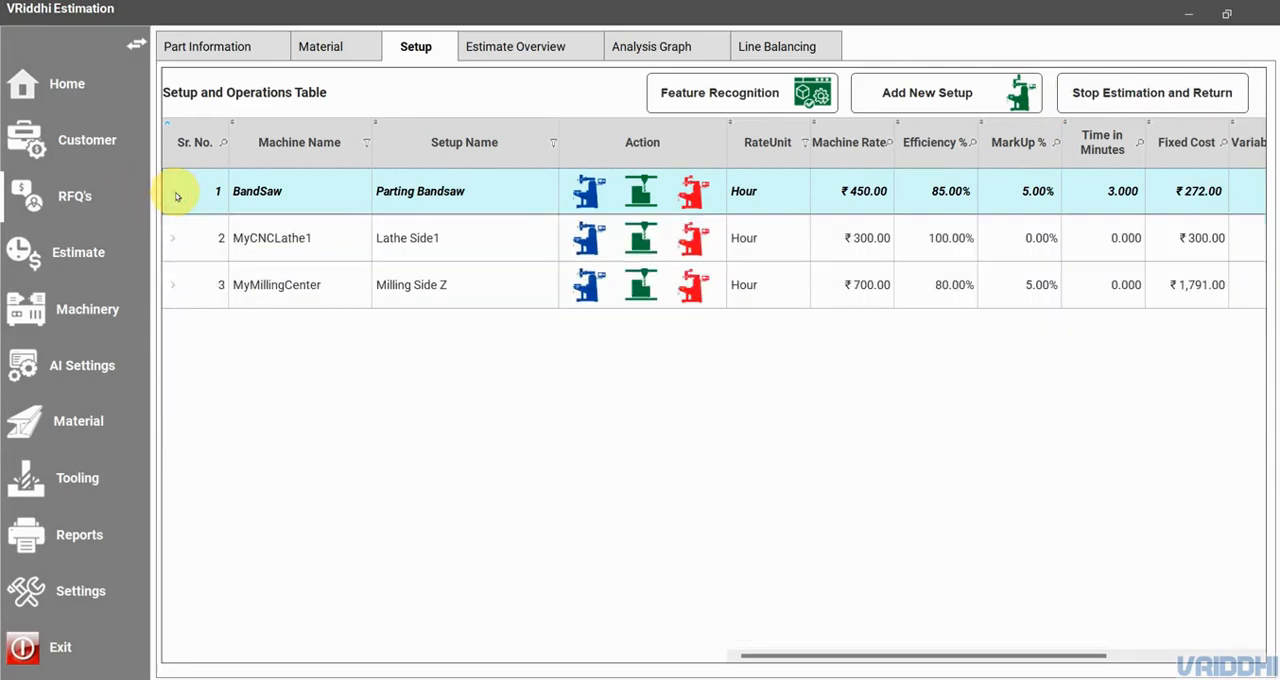
{"action": "left_click", "coordinate": [175, 241]}
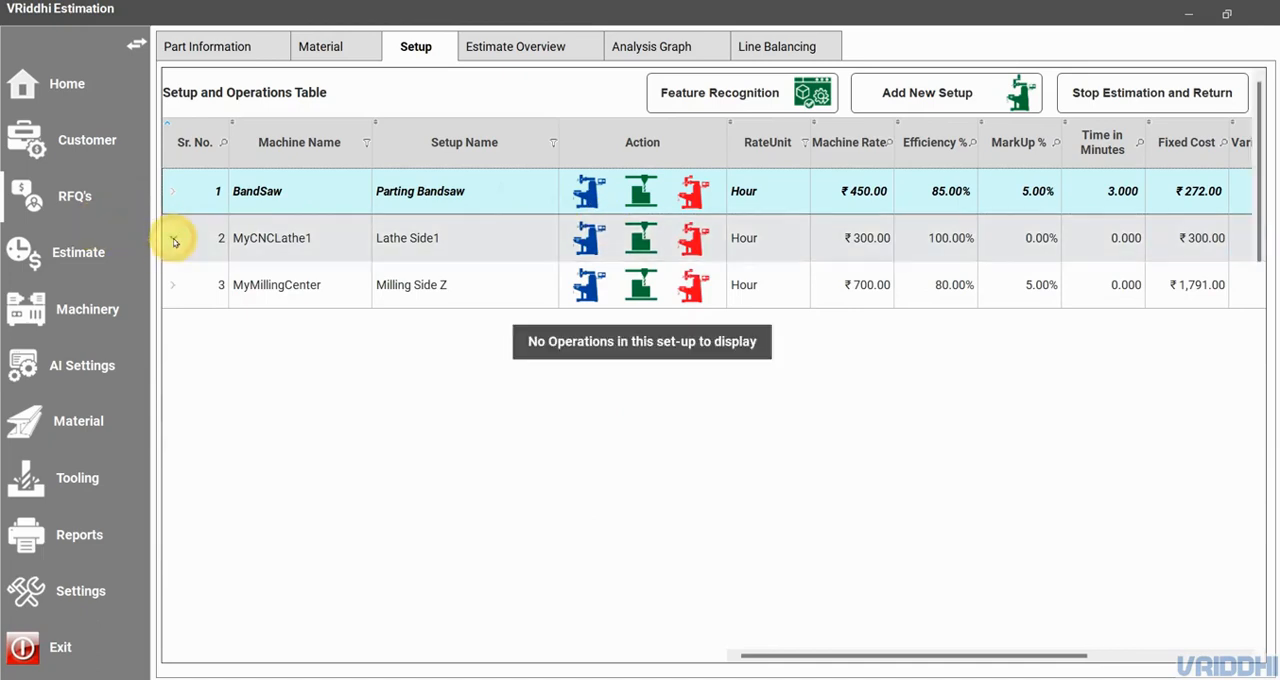
{"action": "left_click", "coordinate": [648, 237]}
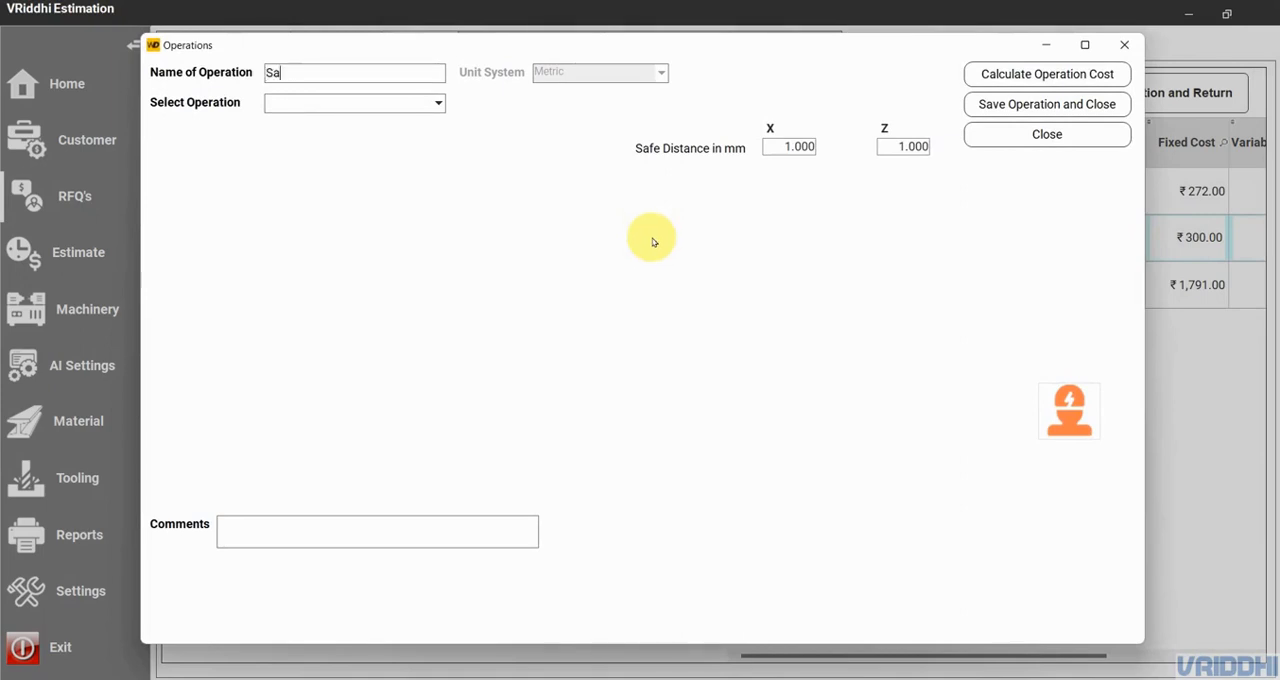
{"action": "type", "text": "Sample1"}
{"action": "left_click", "coordinate": [399, 108]}
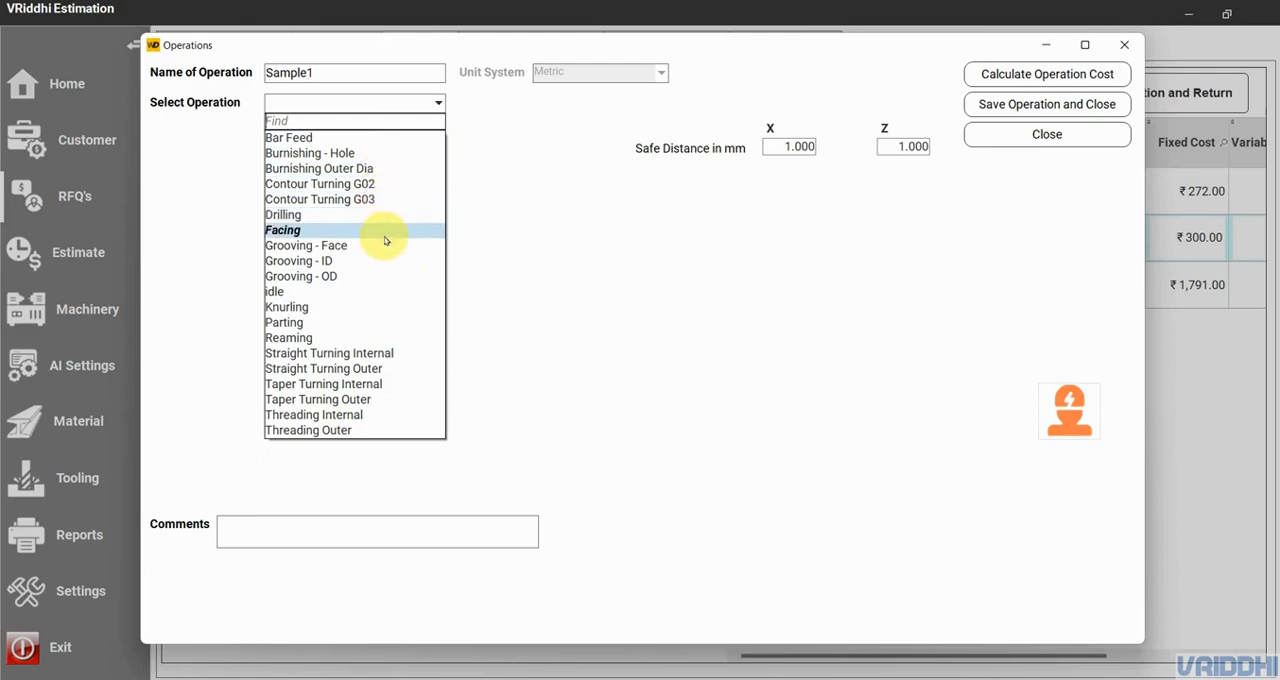
{"action": "left_click", "coordinate": [350, 368]}
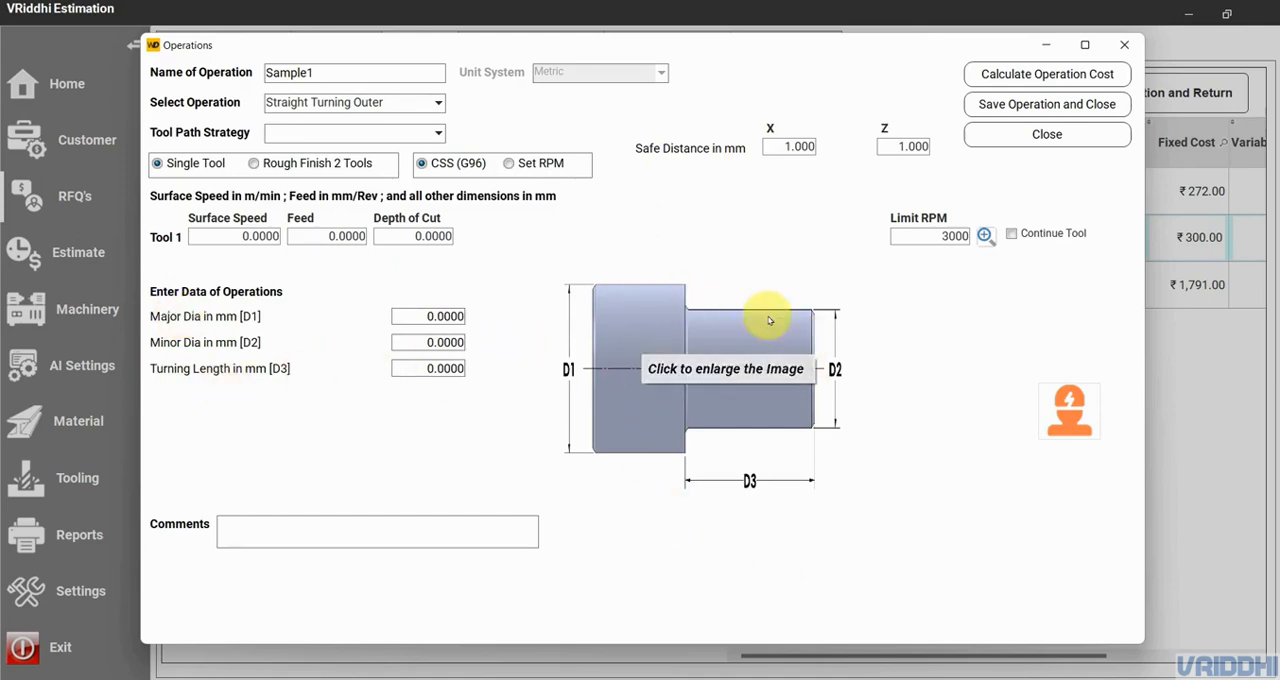
{"action": "left_click", "coordinate": [340, 102]}
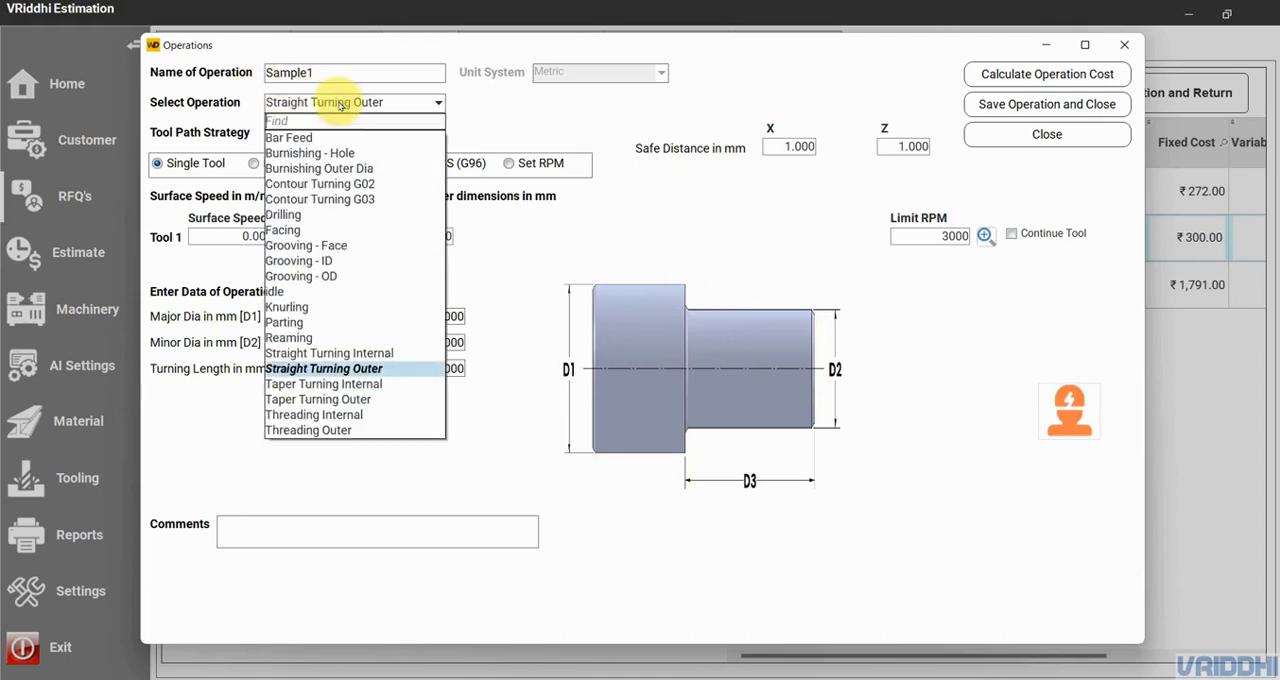
{"action": "left_click", "coordinate": [352, 399]}
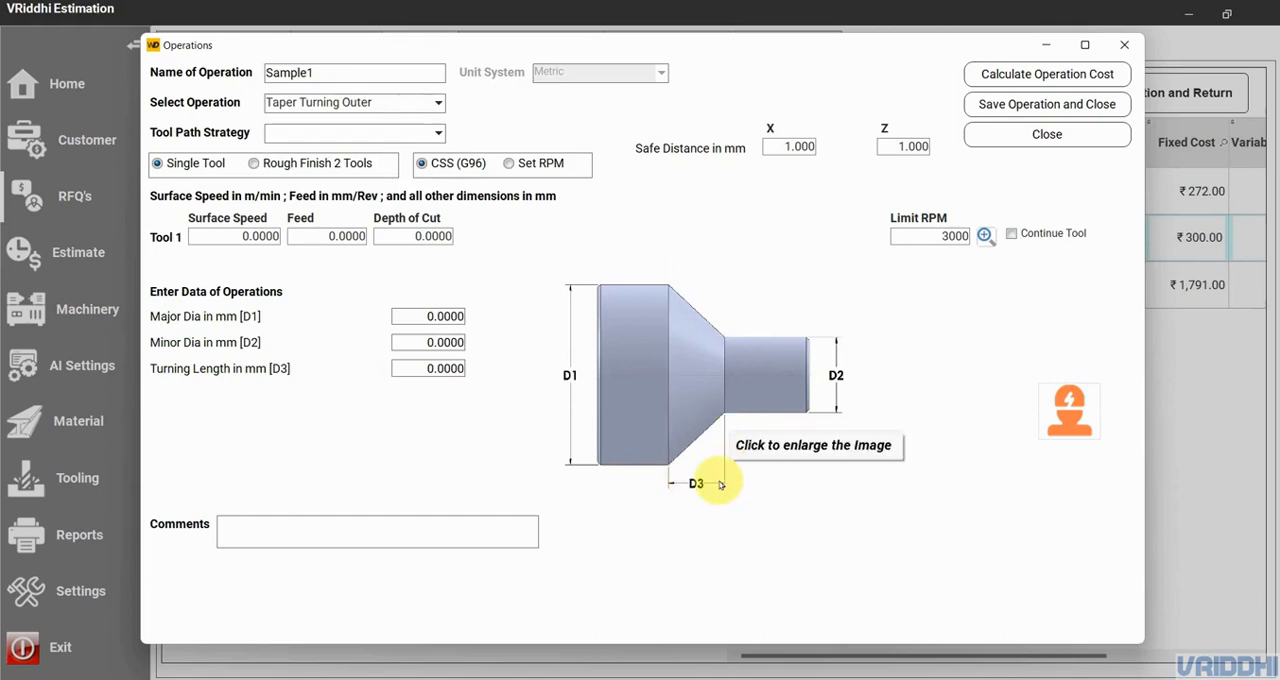
- Change the Sample1 operation's type to Grooving - Face and look through its tool path strategies
{"action": "left_click", "coordinate": [406, 108]}
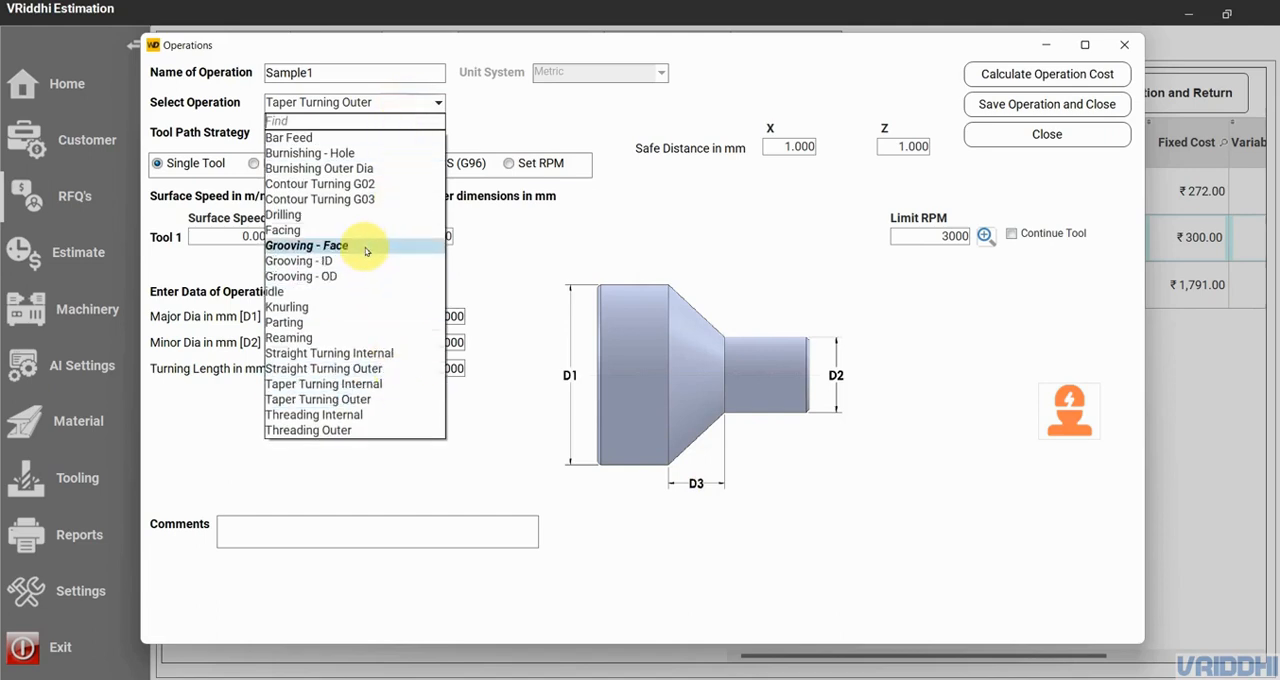
{"action": "left_click", "coordinate": [366, 246]}
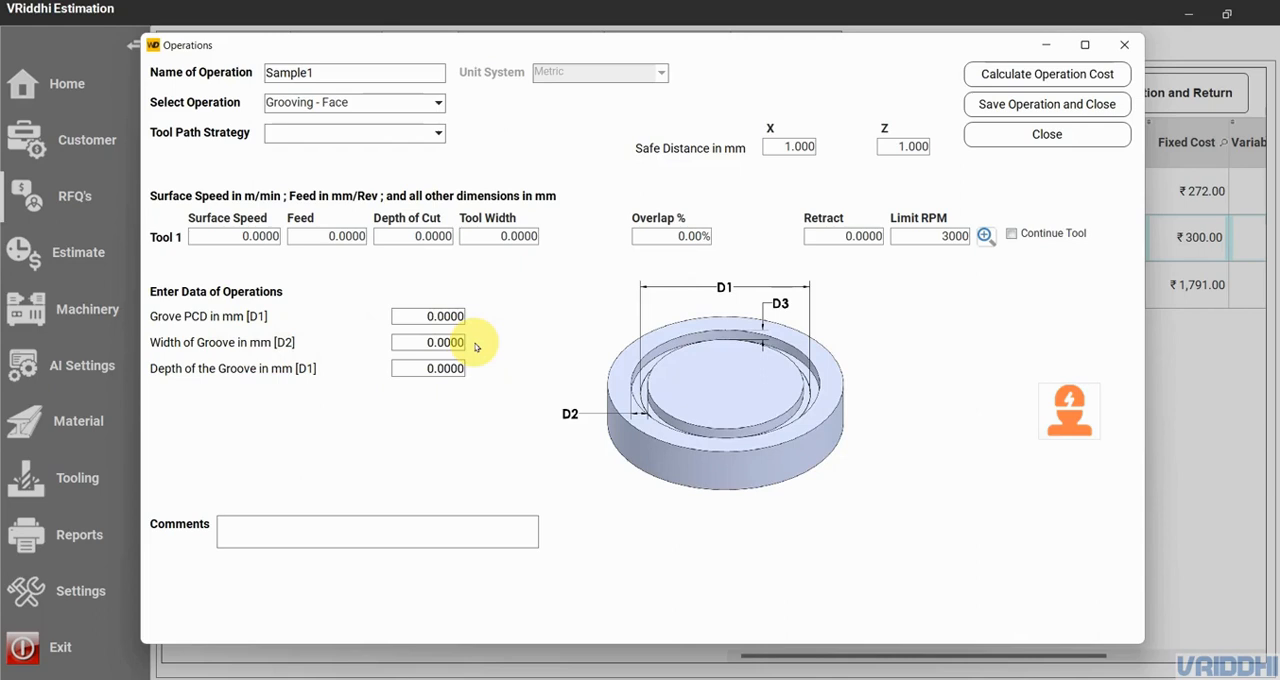
{"action": "left_click", "coordinate": [421, 369]}
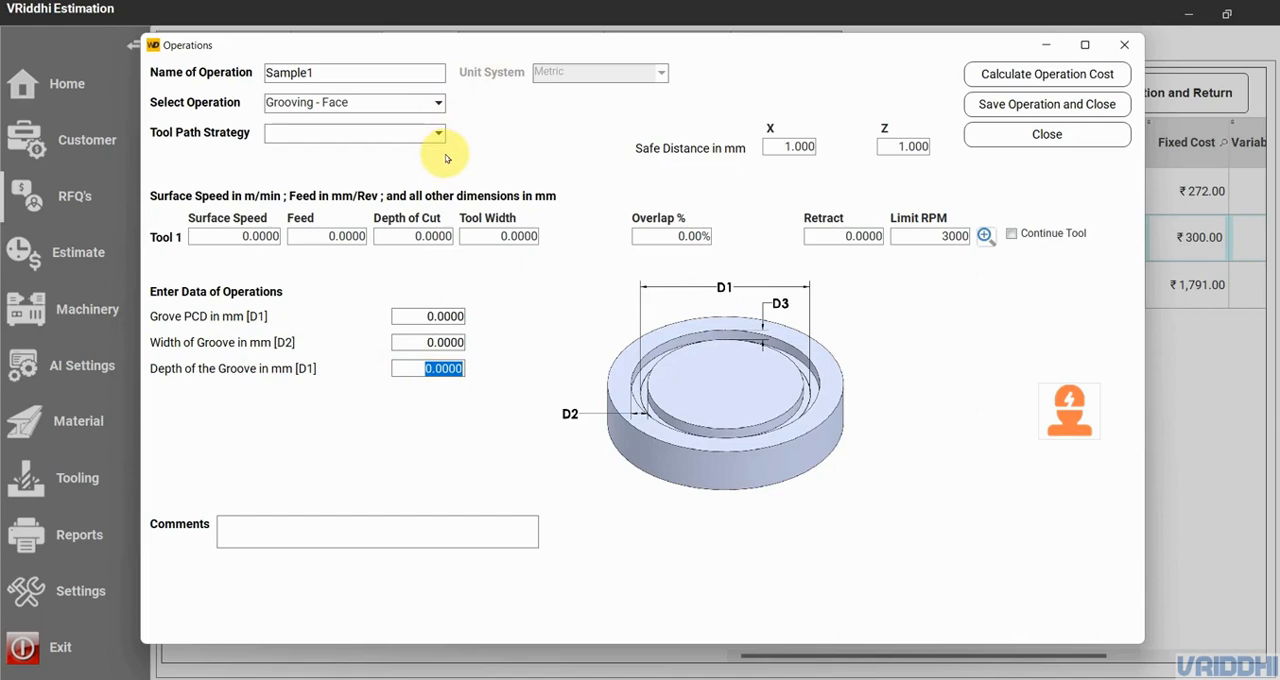
{"action": "left_click", "coordinate": [385, 137]}
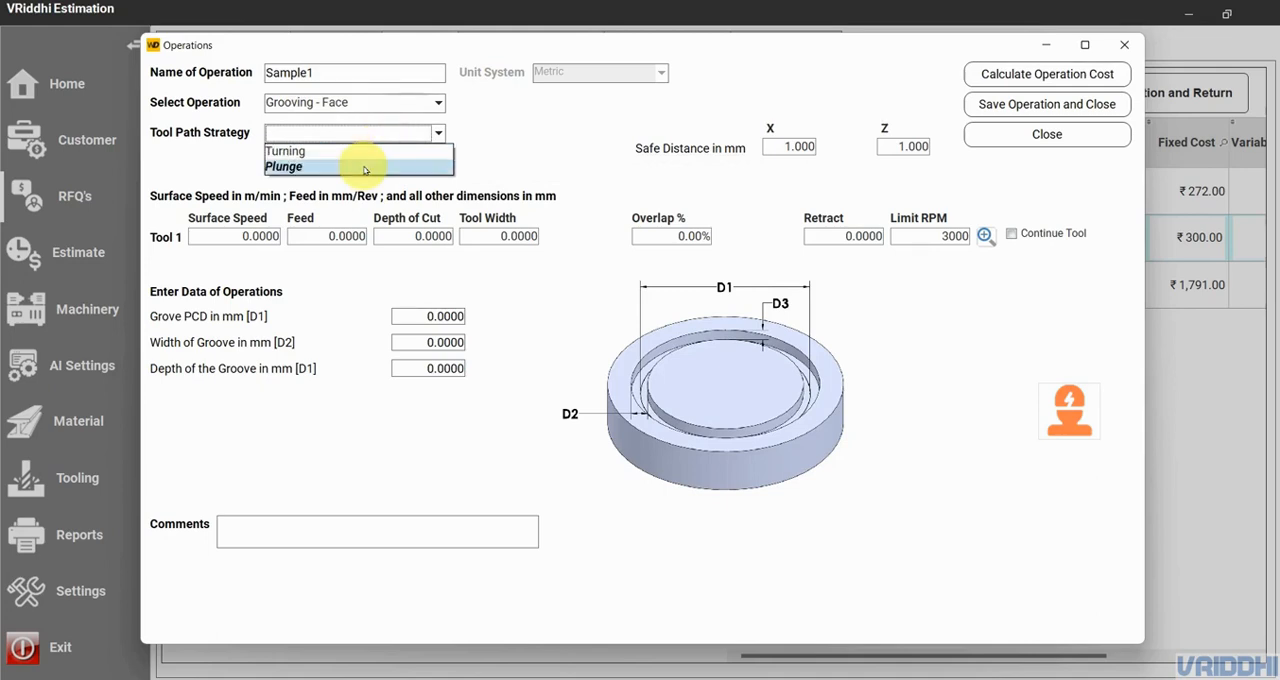
{"action": "left_click", "coordinate": [562, 148]}
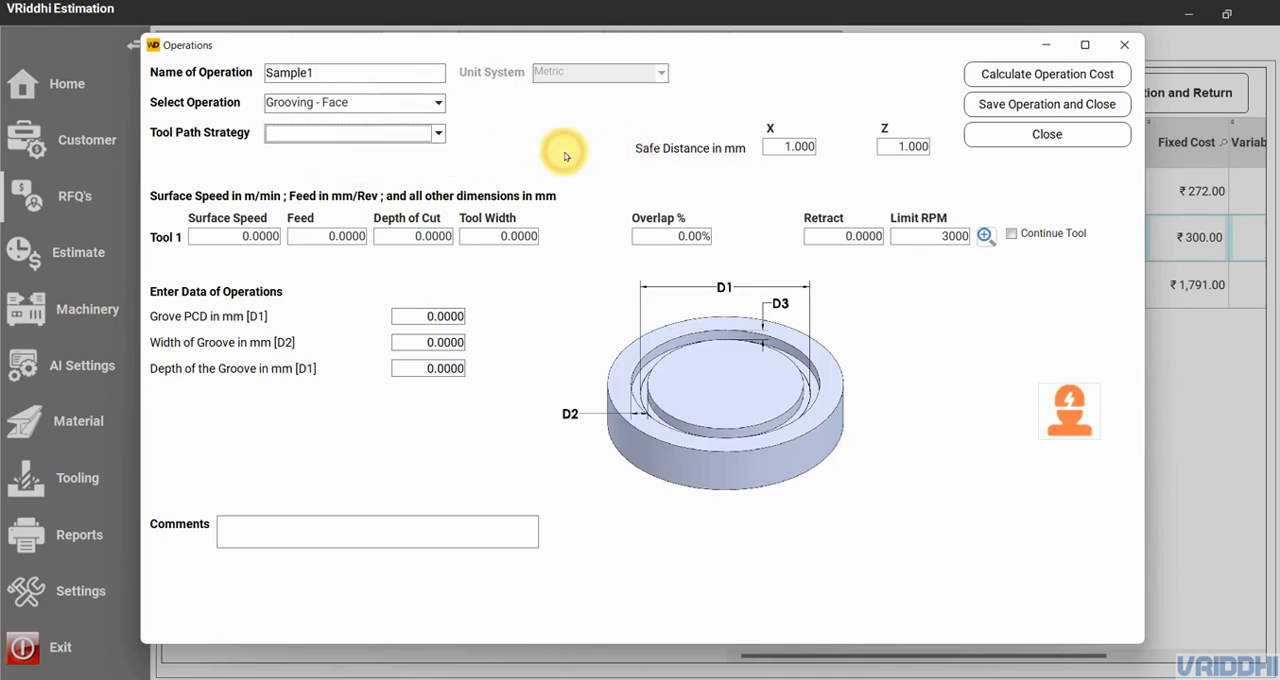
- Set the Sample1 operation to Straight Turning Outer with the Facing tool path strategy, Rough Finish 2 Tools and Set RPM
{"action": "left_click", "coordinate": [392, 103]}
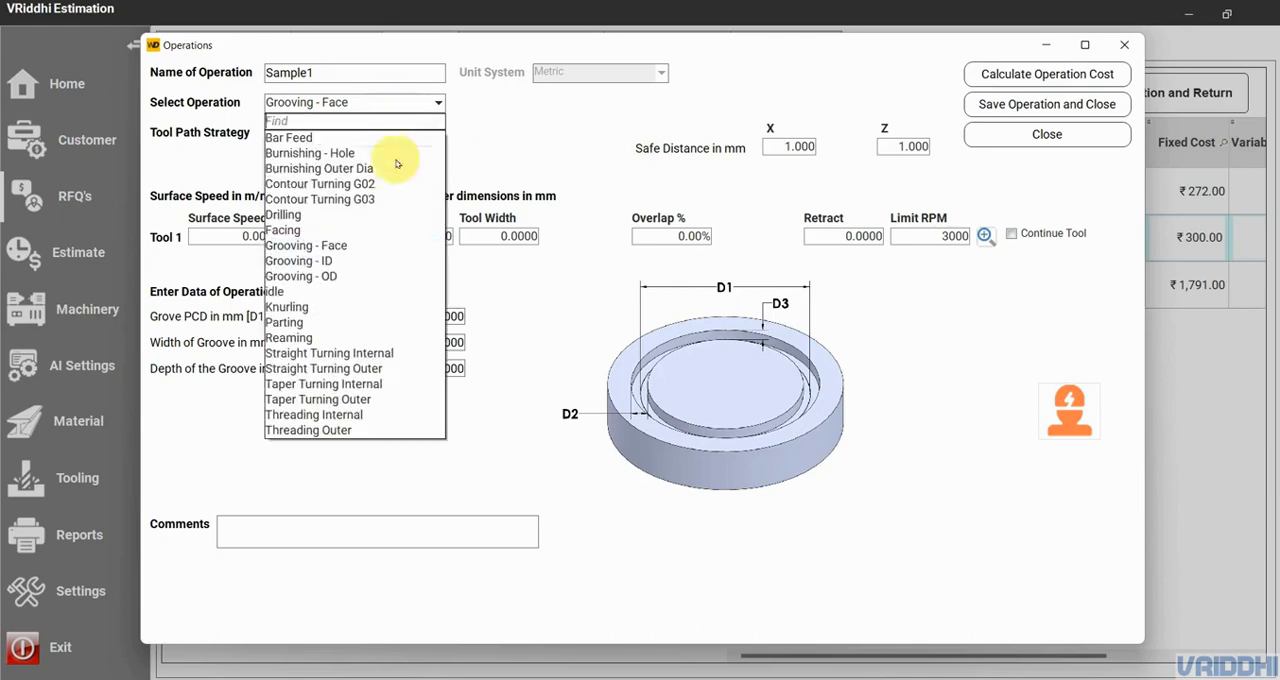
{"action": "left_click", "coordinate": [372, 369]}
{"action": "left_click", "coordinate": [404, 137]}
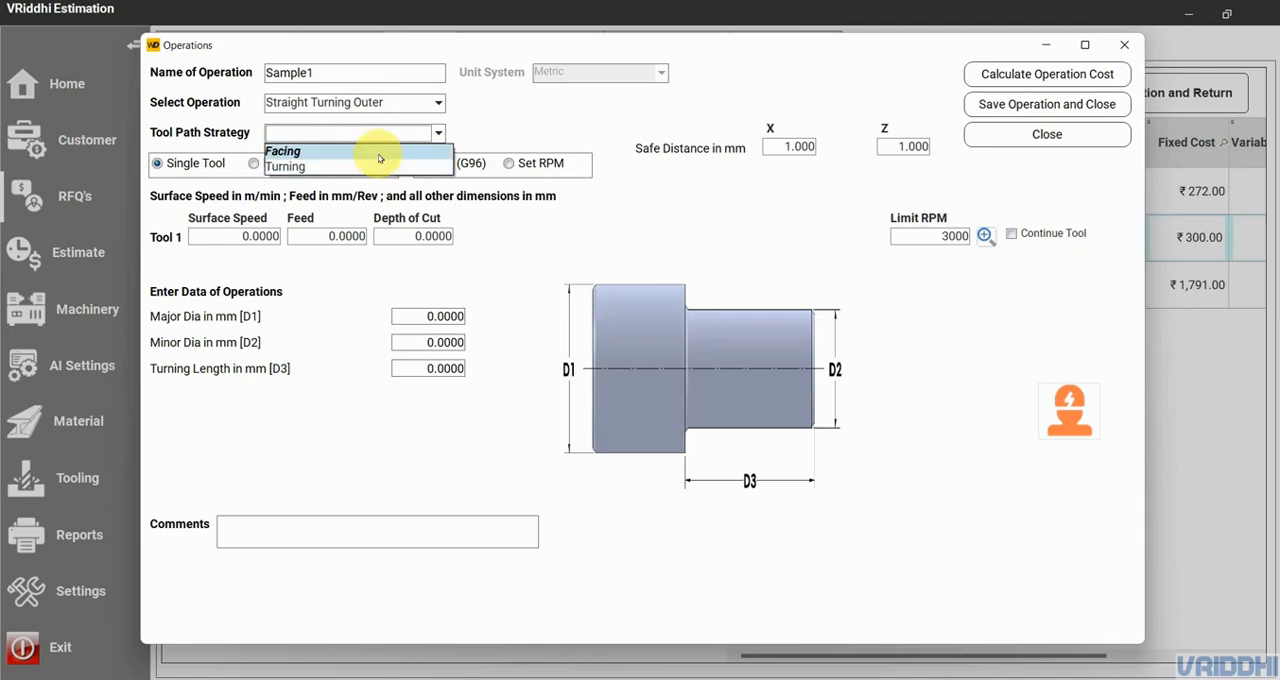
{"action": "left_click", "coordinate": [508, 316]}
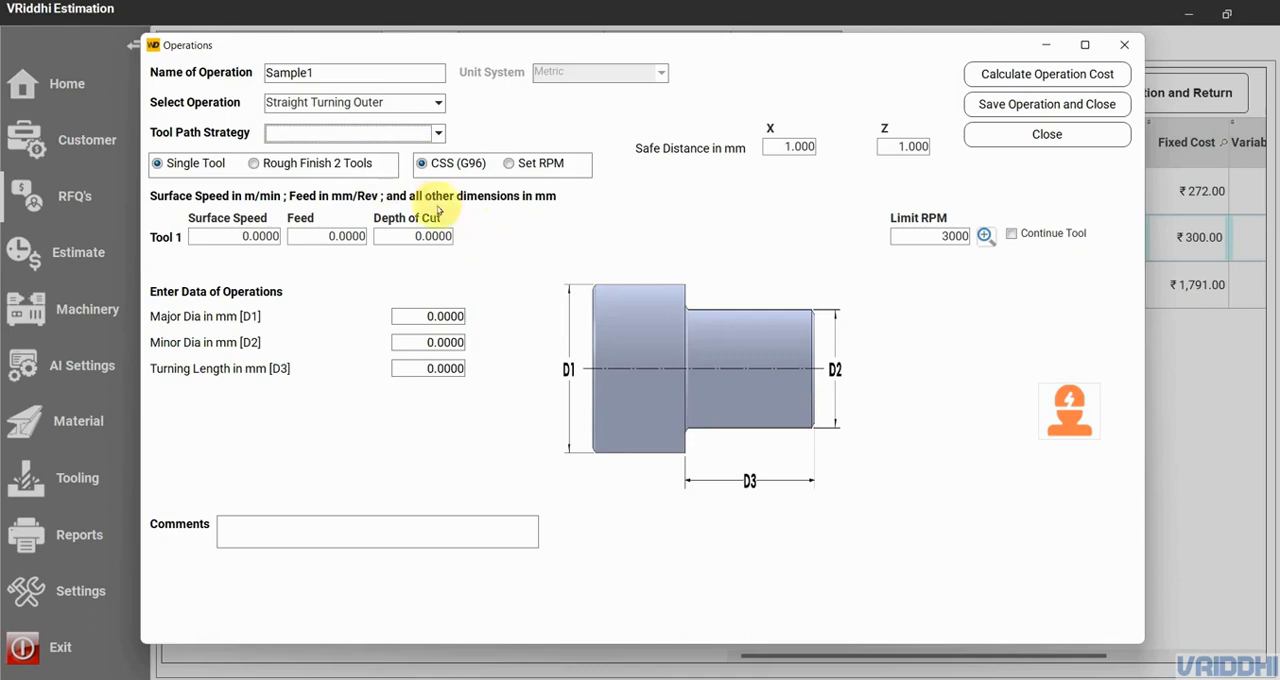
{"action": "left_click", "coordinate": [343, 134]}
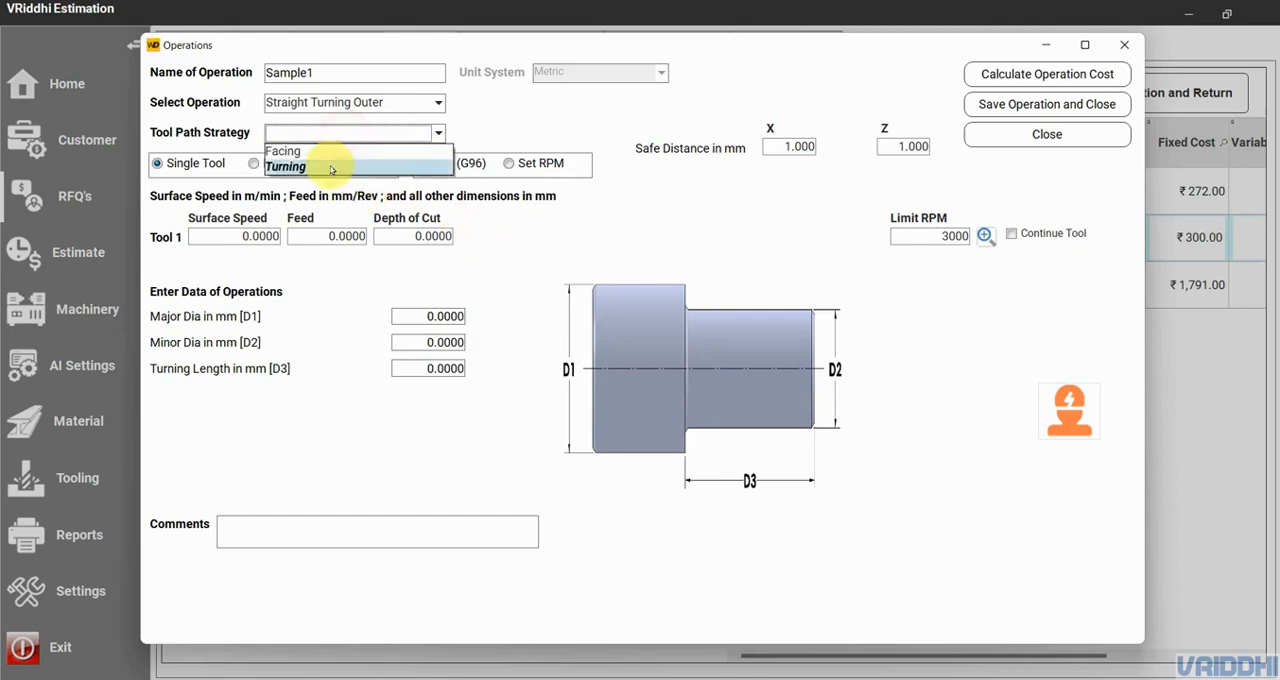
{"action": "left_click", "coordinate": [330, 158]}
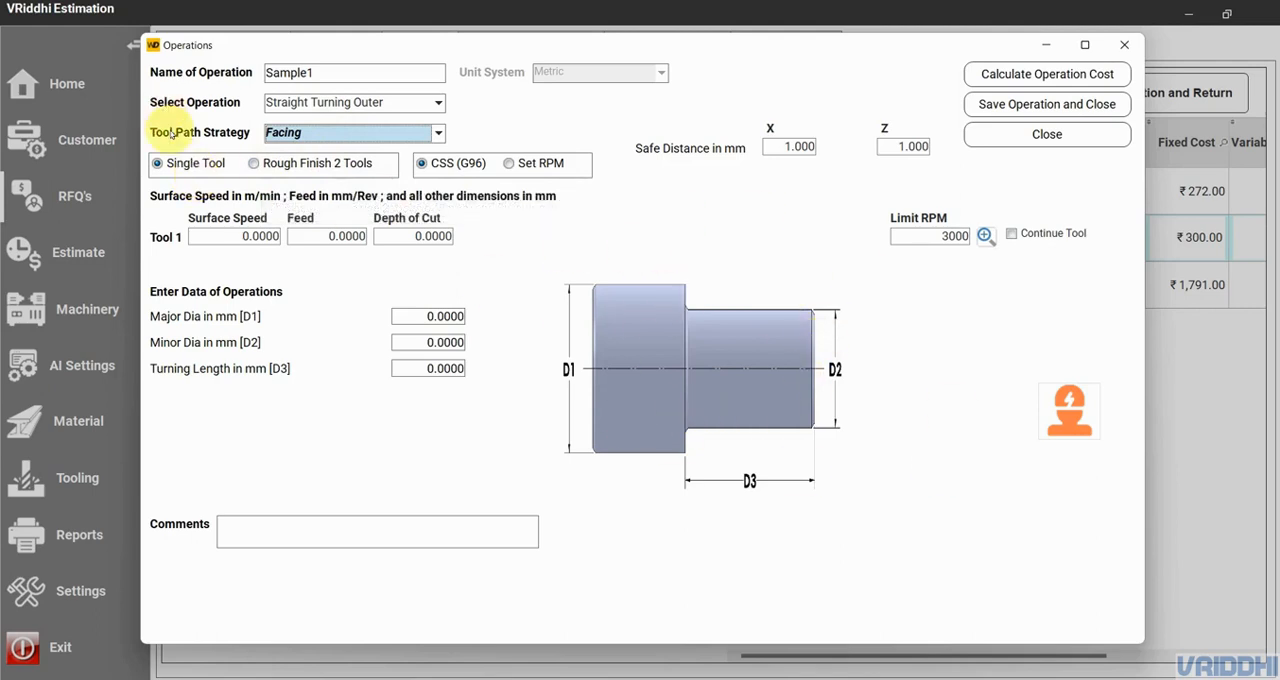
{"action": "left_click", "coordinate": [293, 165]}
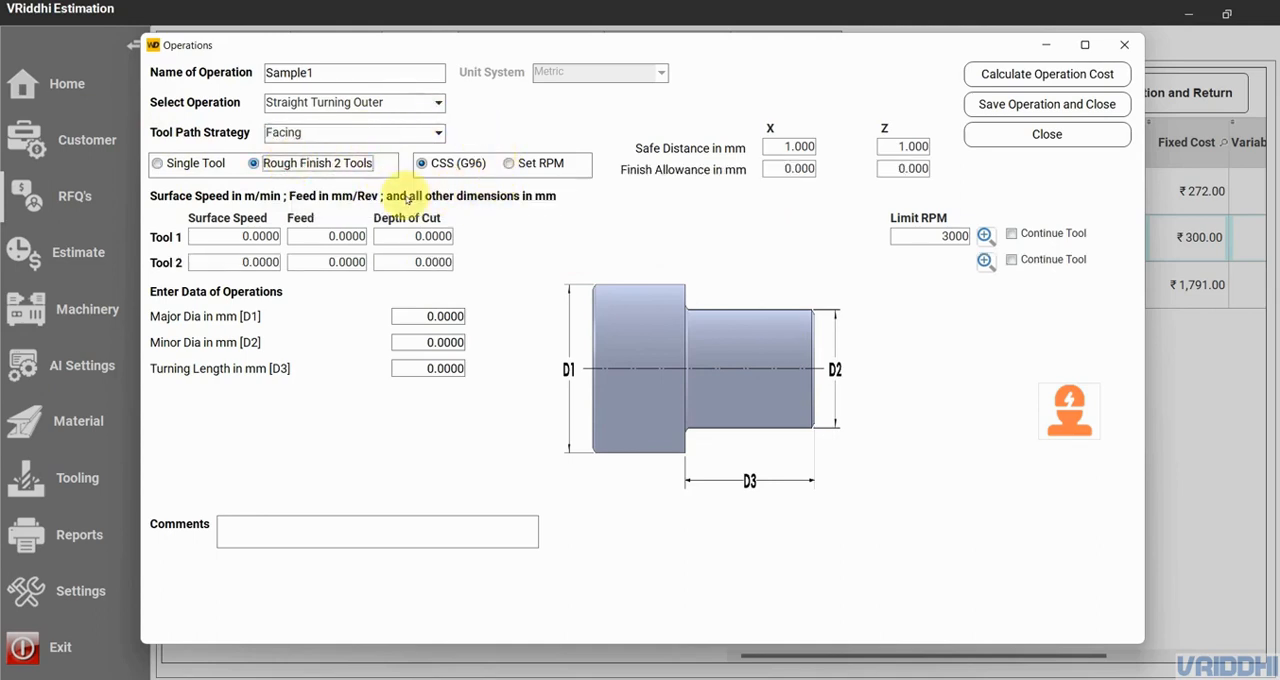
{"action": "left_click", "coordinate": [509, 164]}
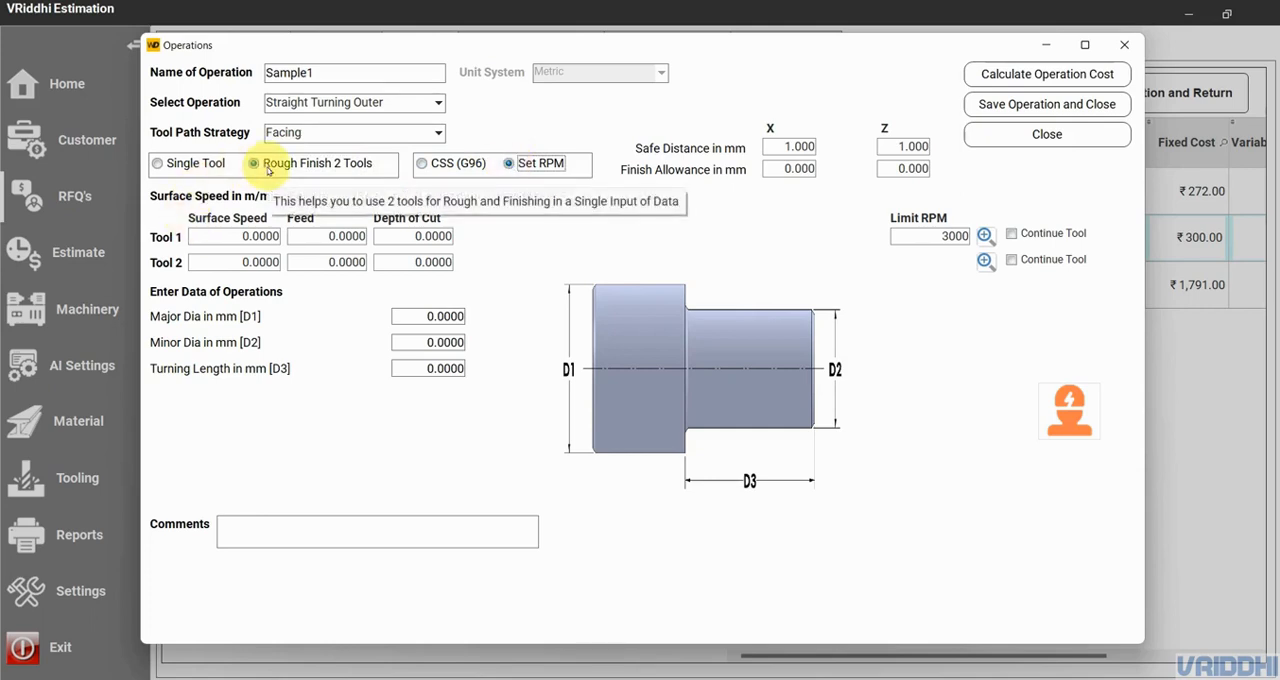
- Set the finish allowance to 0.5 mm in both X and Z
{"action": "left_click", "coordinate": [772, 168]}
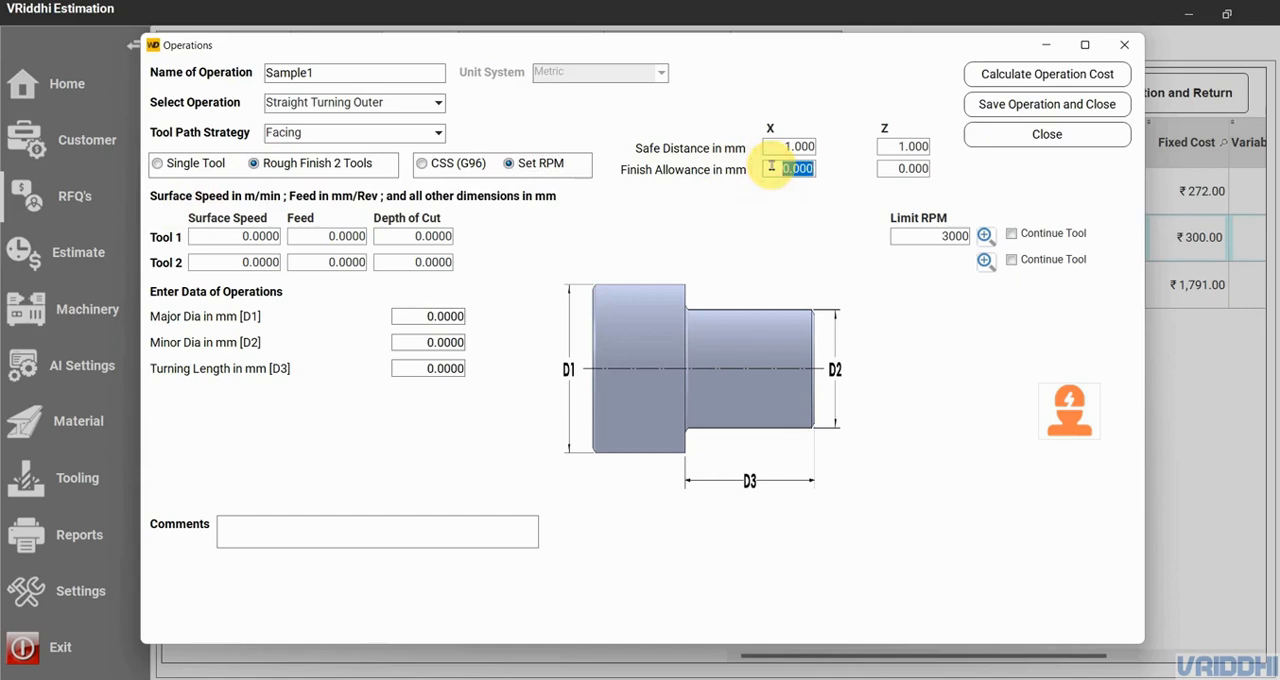
{"action": "key", "text": "BackSpace"}
{"action": "type", "text": ".5"}
{"action": "left_click", "coordinate": [905, 169]}
{"action": "key", "text": "BackSpace"}
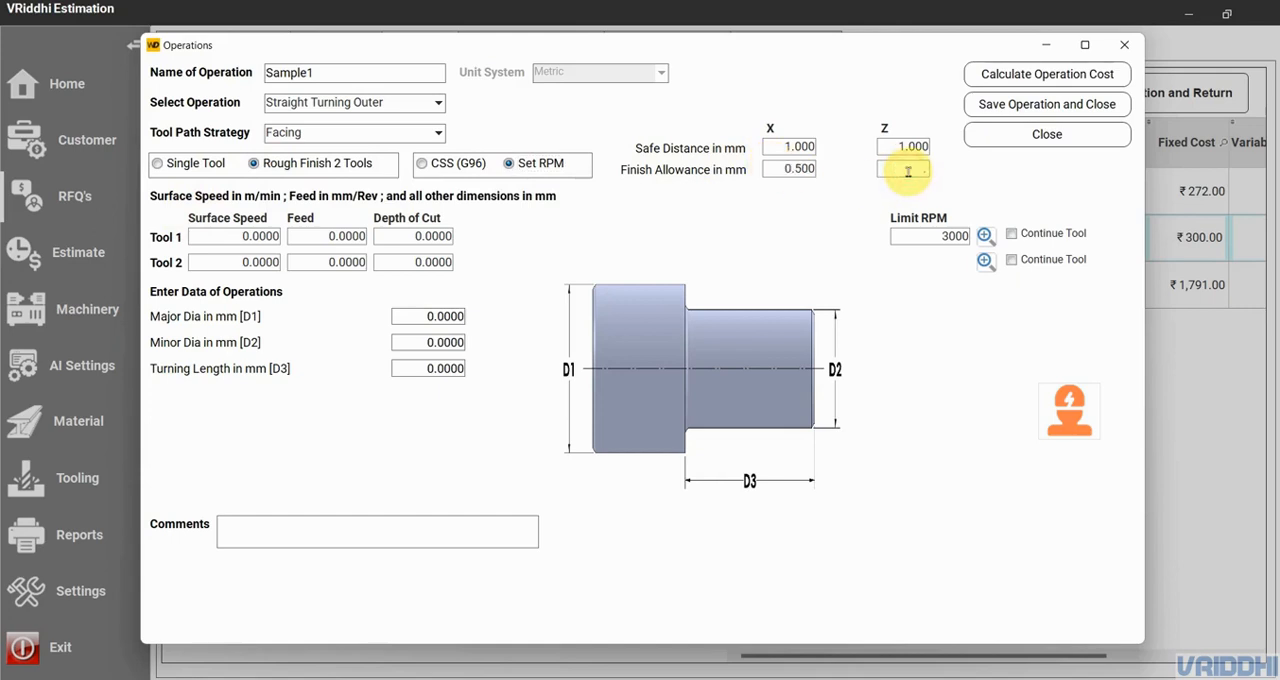
{"action": "type", "text": ".5"}
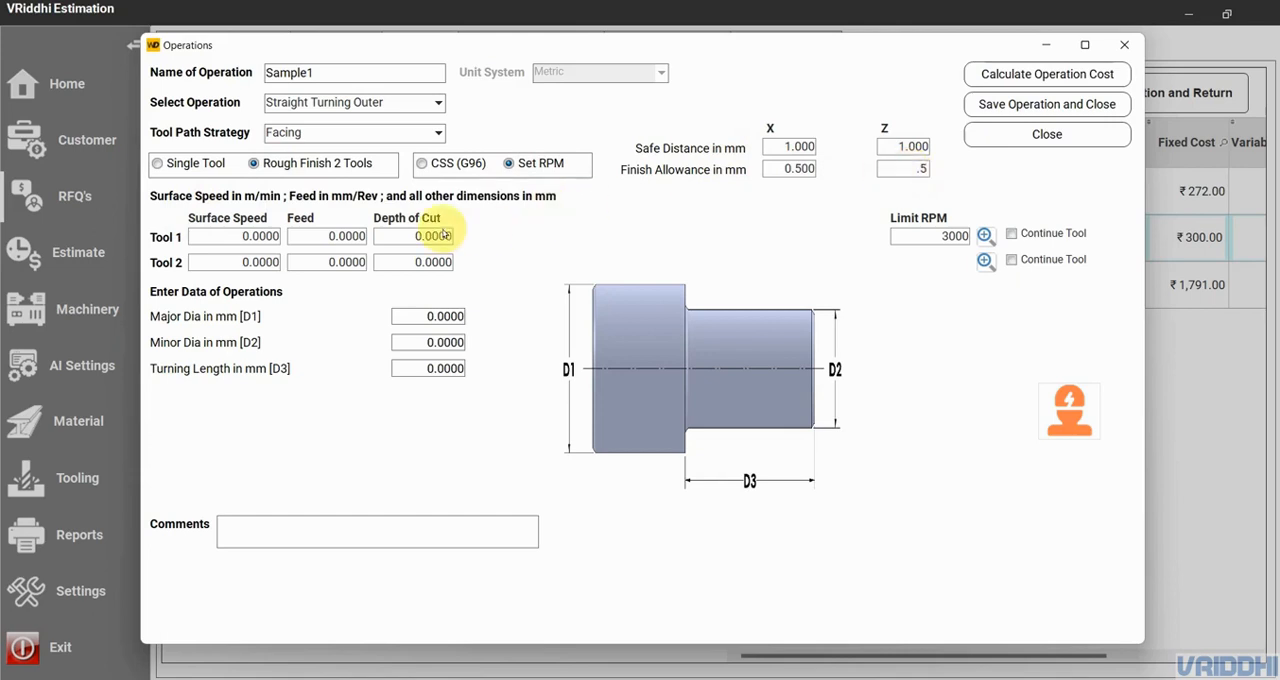
{"action": "left_click", "coordinate": [250, 237]}
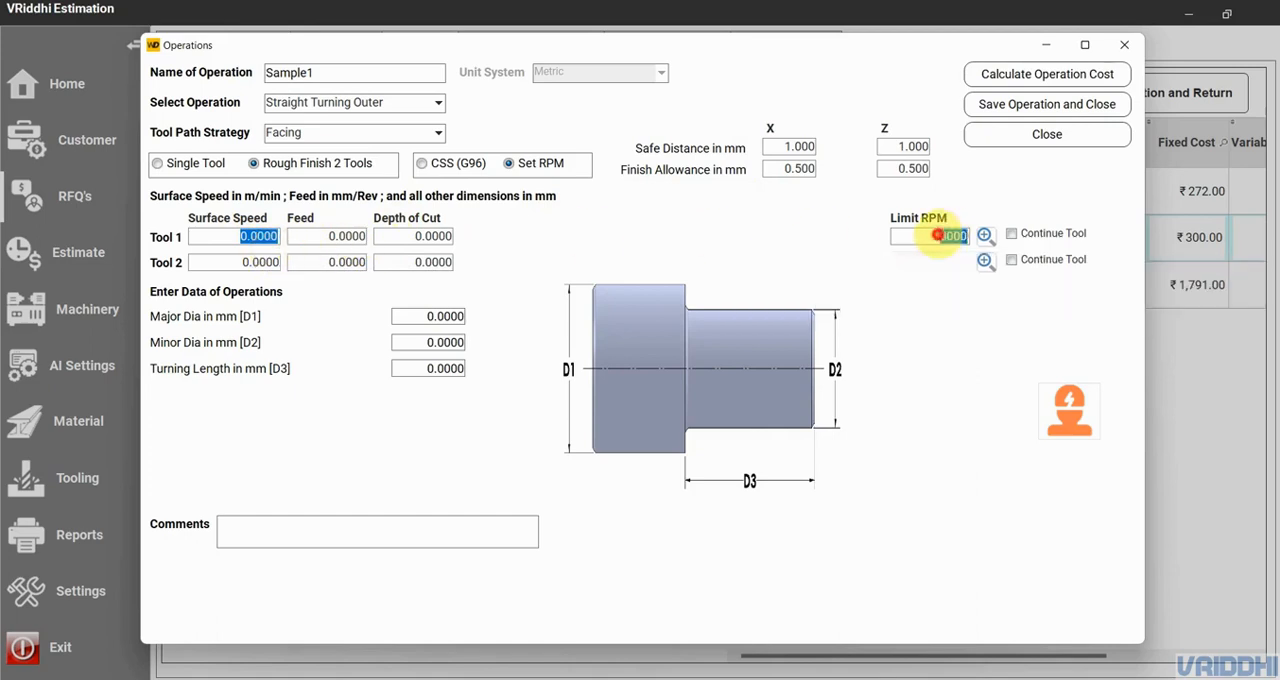
{"action": "left_click", "coordinate": [935, 236]}
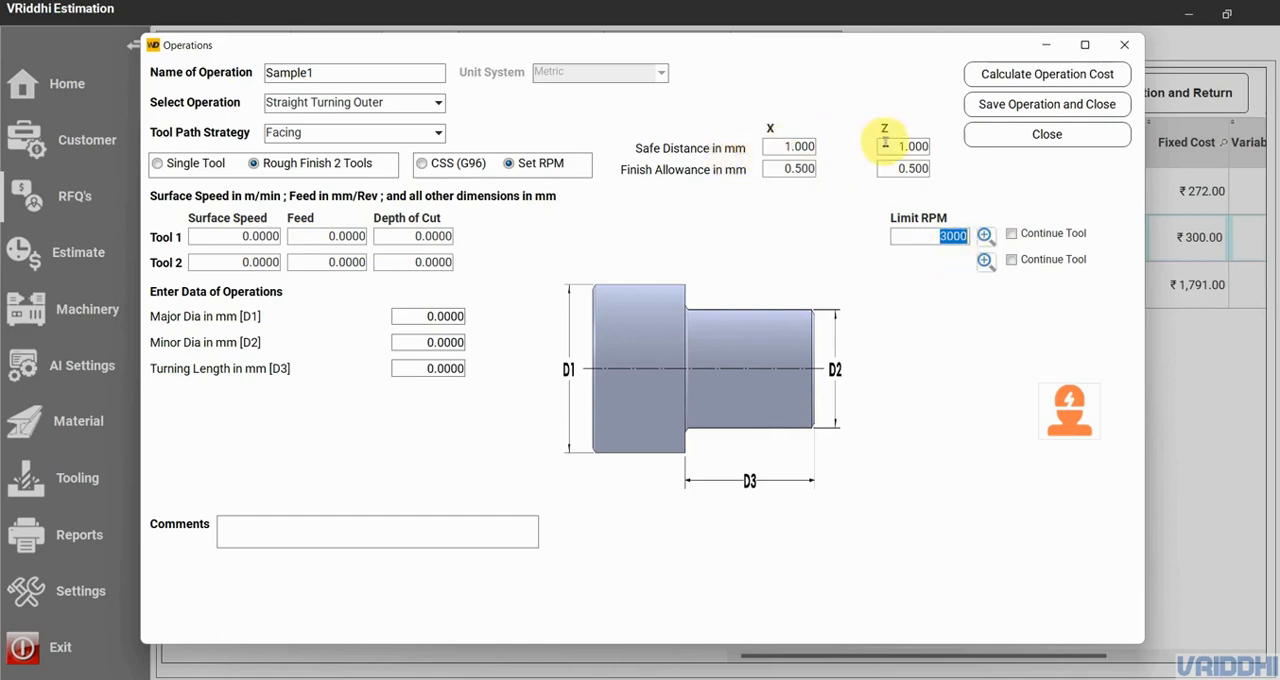
{"action": "mouse_move", "coordinate": [884, 143]}
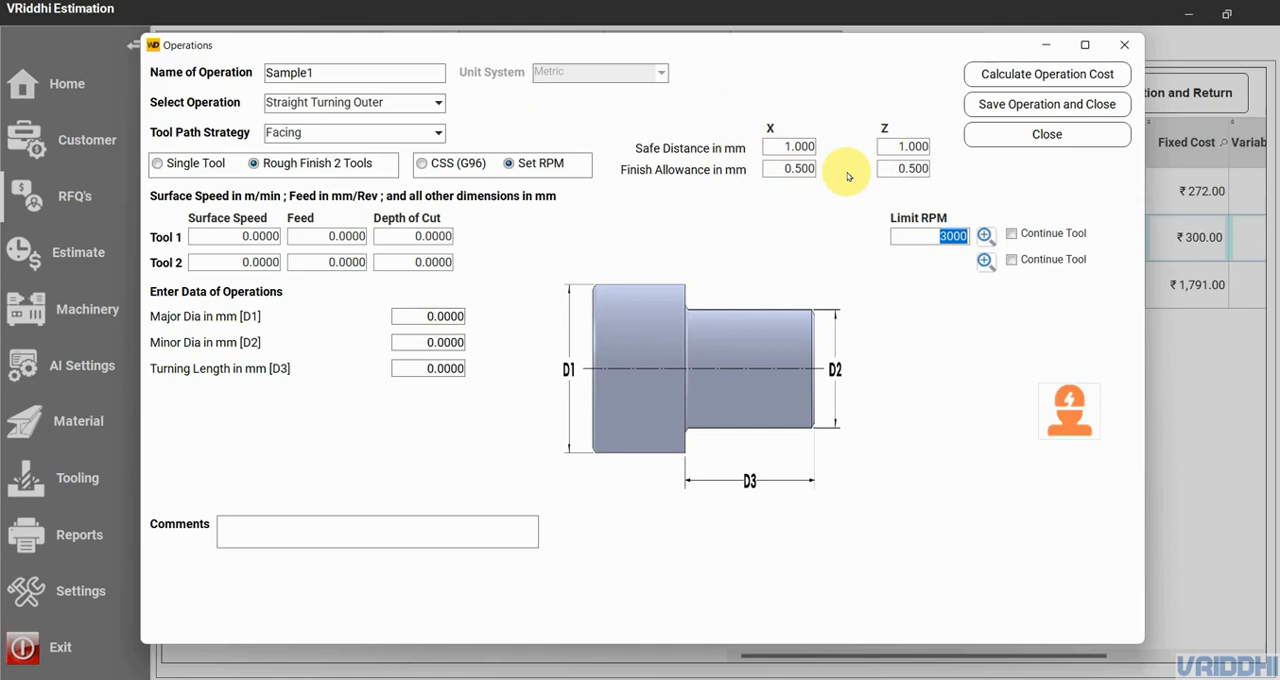
{"action": "left_click", "coordinate": [795, 149]}
{"action": "left_click", "coordinate": [890, 142]}
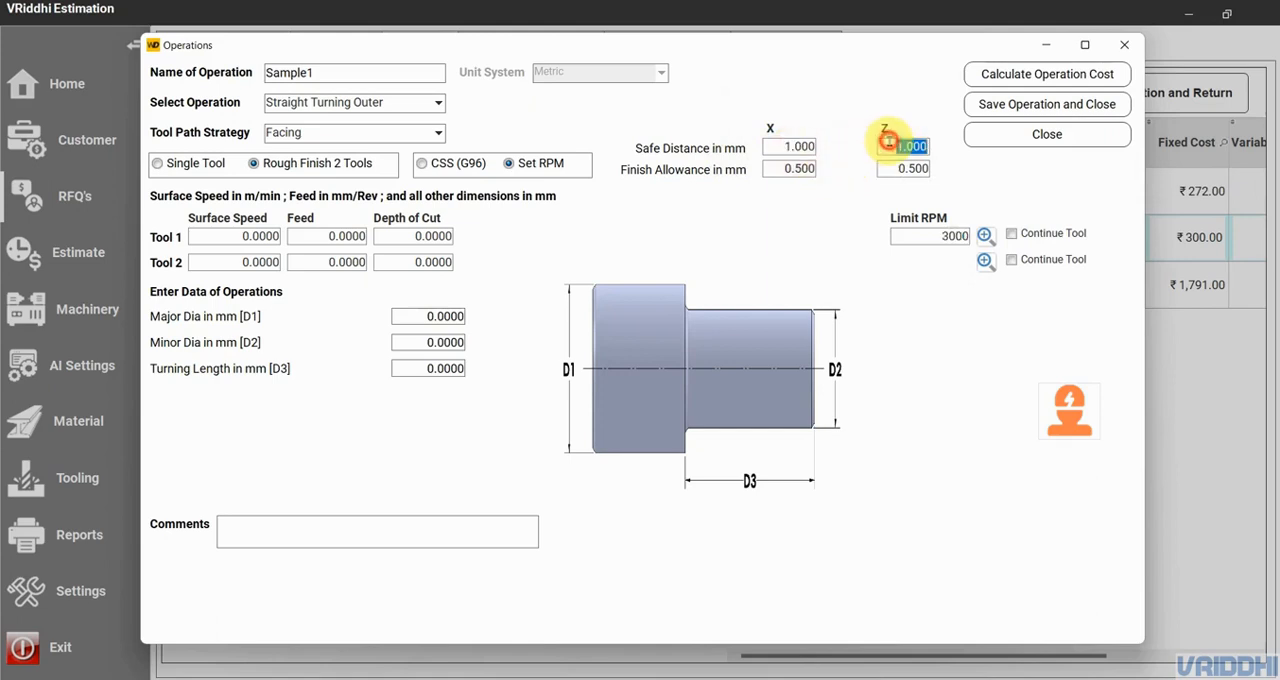
{"action": "left_click", "coordinate": [946, 239]}
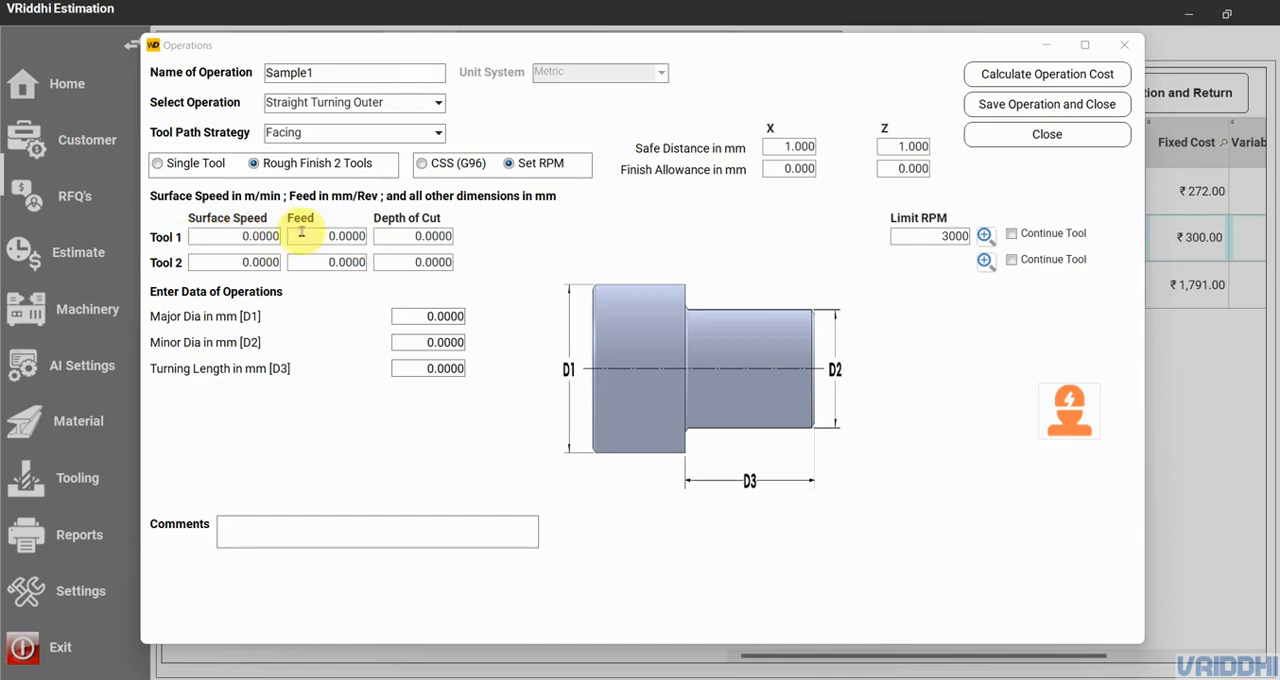
- Start a new tool from the Tool 1 tool selection, with the Metric unit system and the name Turn Face
{"action": "left_click", "coordinate": [985, 235]}
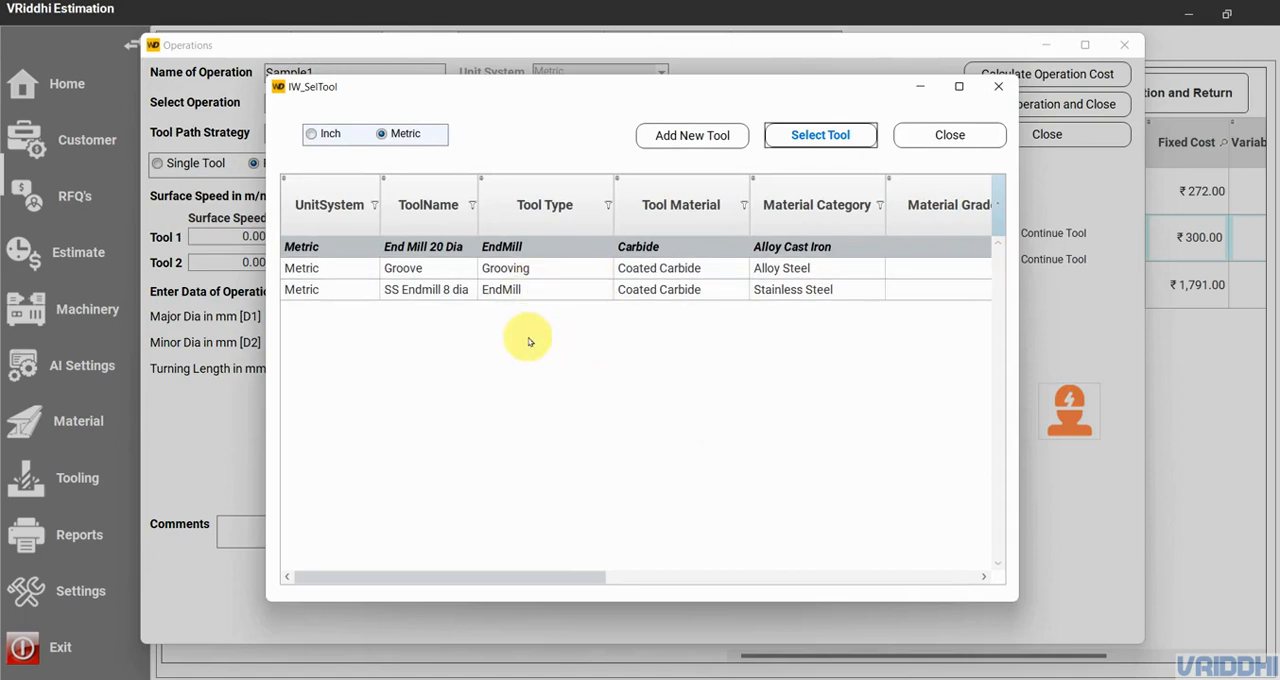
{"action": "left_click", "coordinate": [674, 134]}
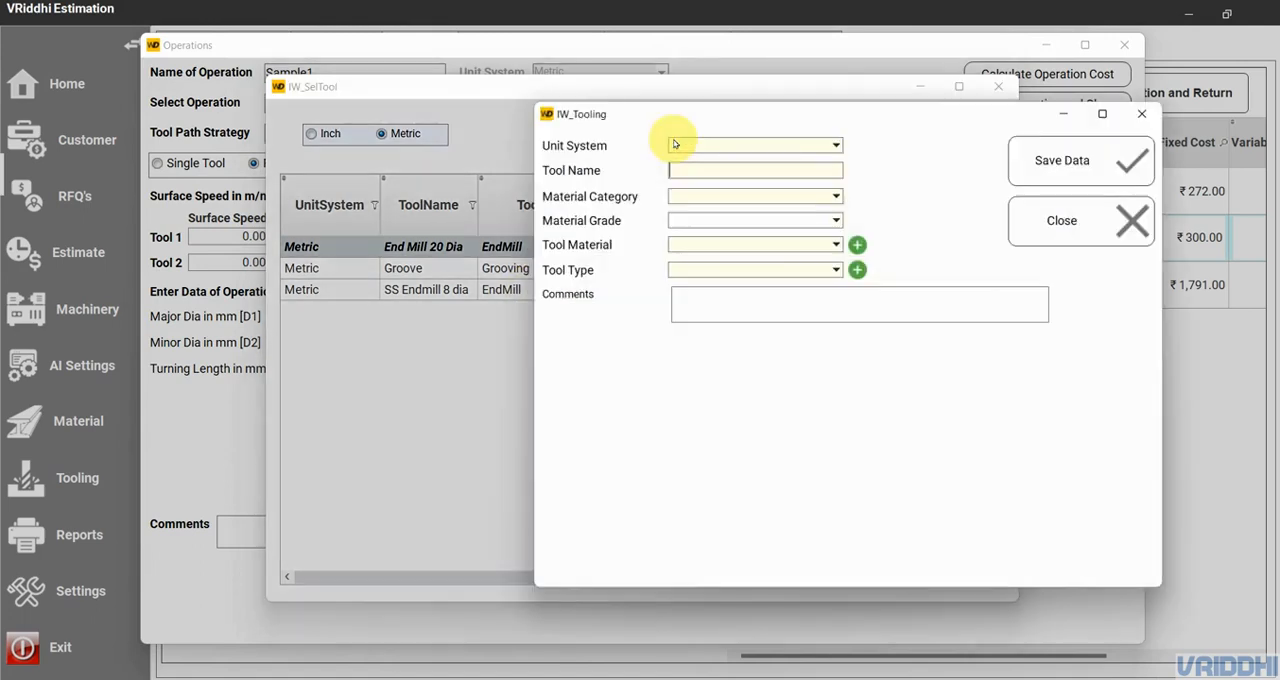
{"action": "left_click", "coordinate": [780, 145]}
{"action": "left_click", "coordinate": [831, 166]}
{"action": "left_click", "coordinate": [756, 170]}
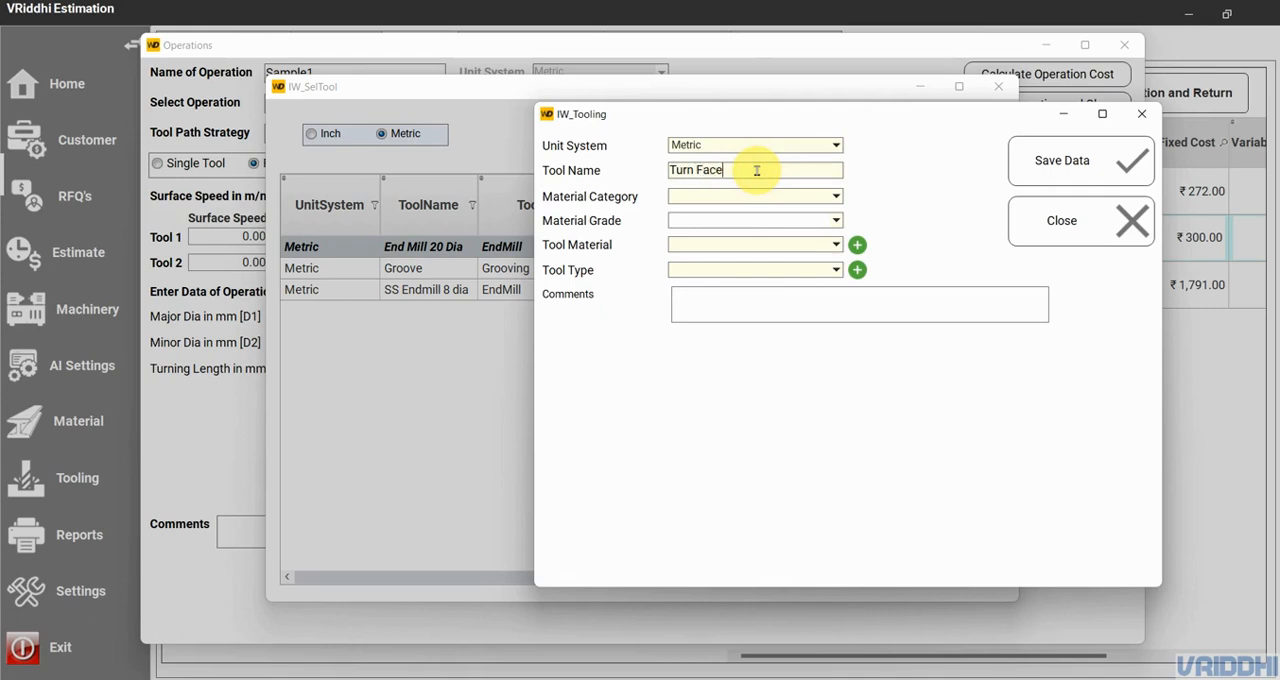
- Set the new tool's material category to Free Machining Steel and proceed without adding a specific grade
{"action": "left_click", "coordinate": [740, 197]}
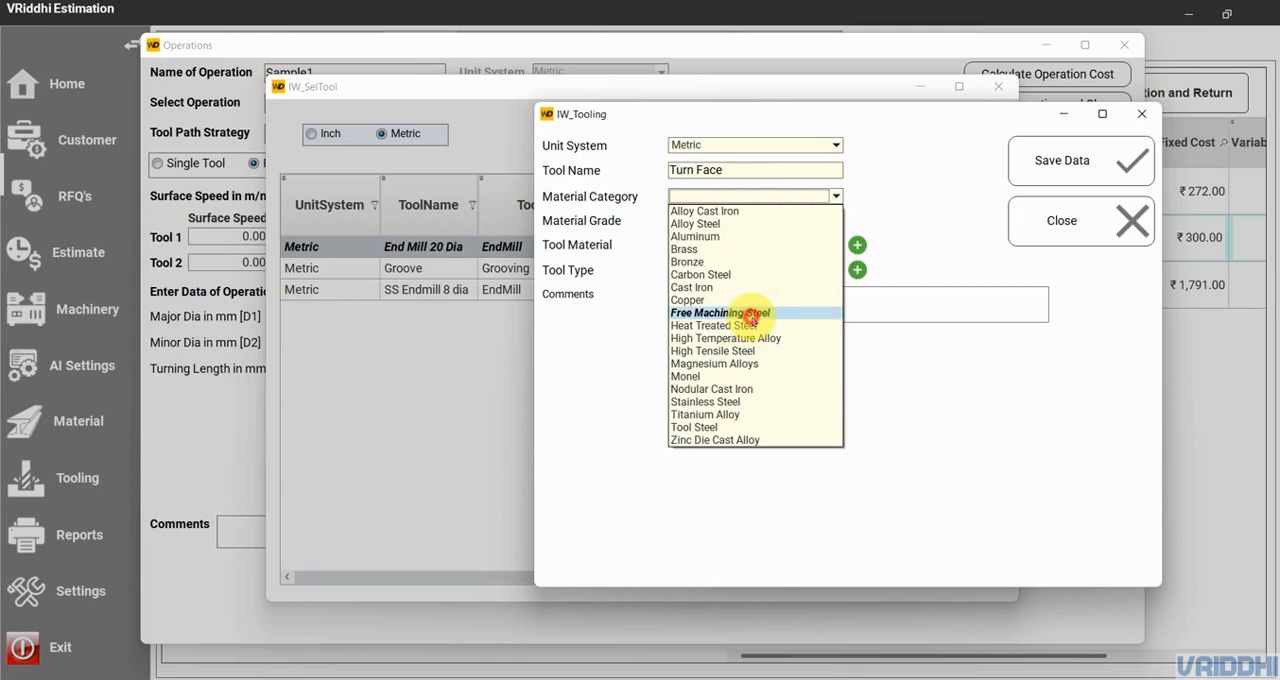
{"action": "left_click", "coordinate": [751, 316]}
{"action": "left_click", "coordinate": [835, 222]}
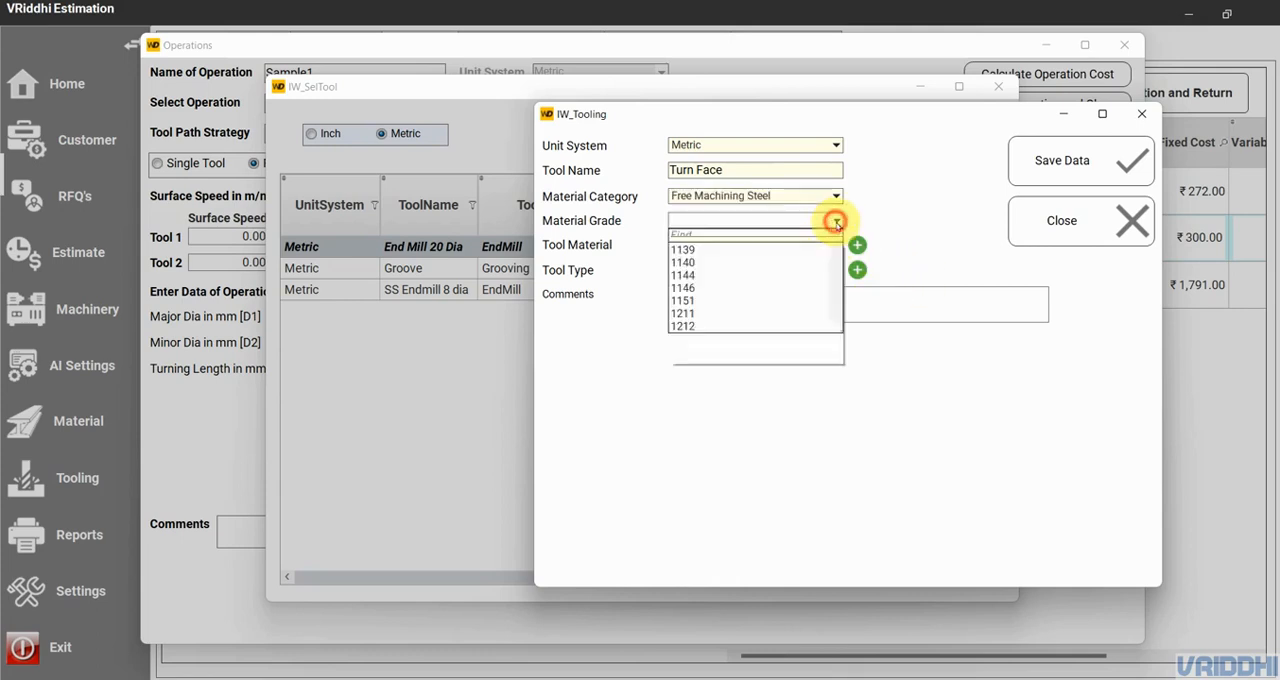
{"action": "left_click", "coordinate": [836, 221]}
{"action": "left_click", "coordinate": [838, 244]}
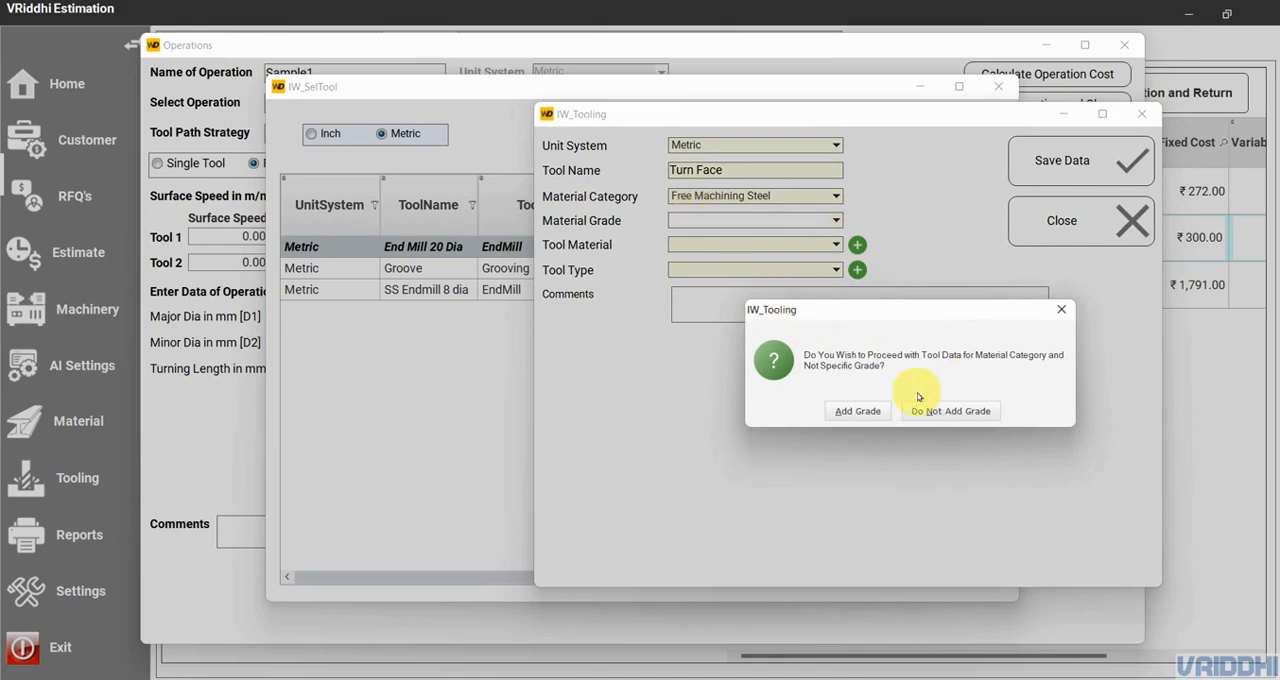
{"action": "left_click", "coordinate": [956, 410]}
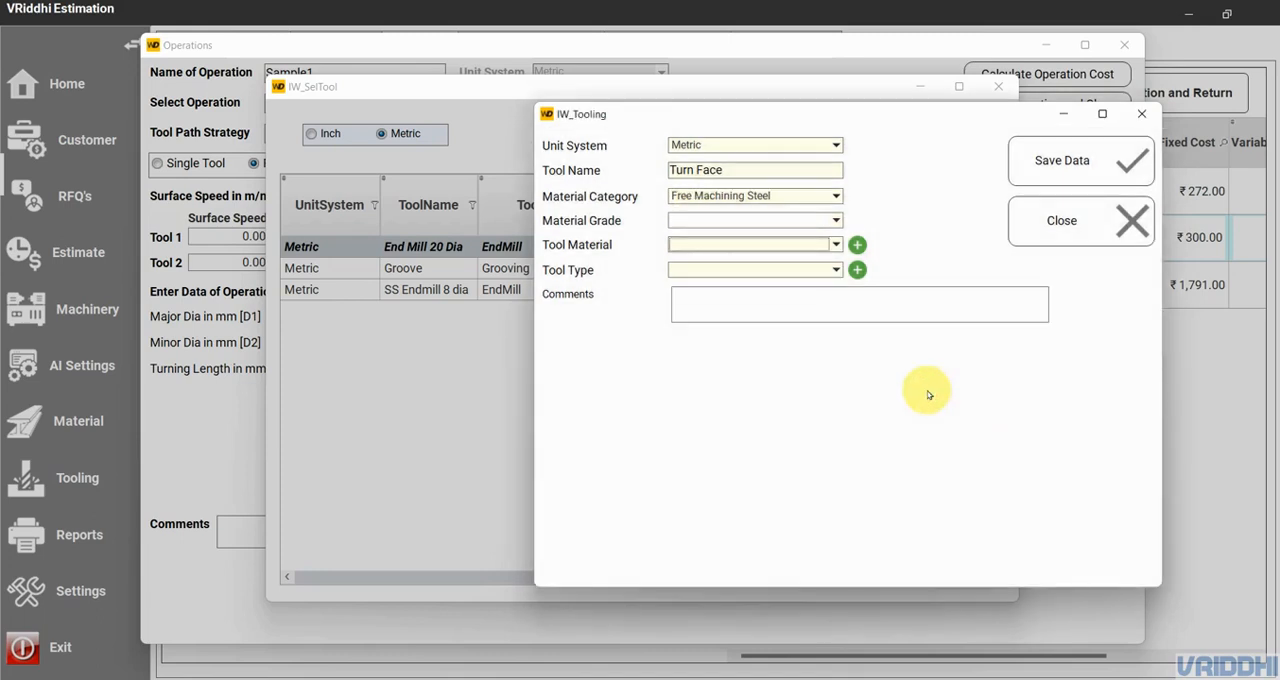
- Set the new tool's material to Coated Carbide and its type to Turning
{"action": "left_click", "coordinate": [834, 246]}
{"action": "left_click", "coordinate": [780, 285]}
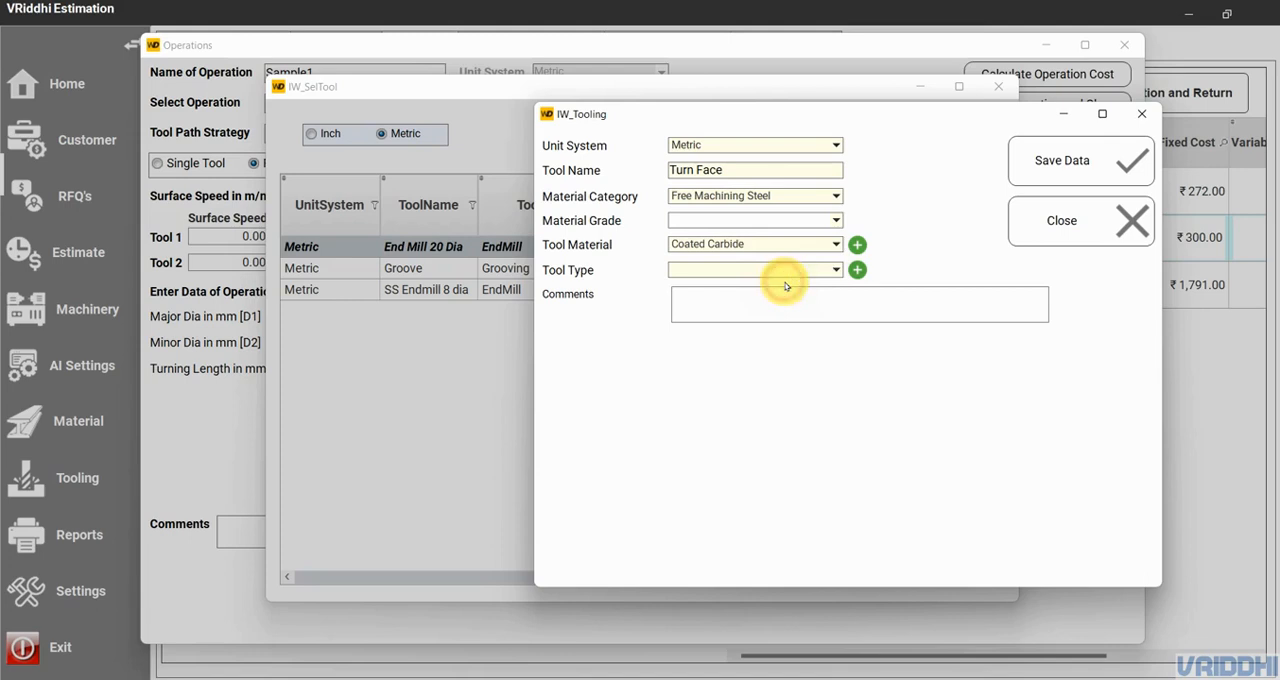
{"action": "left_click", "coordinate": [795, 271]}
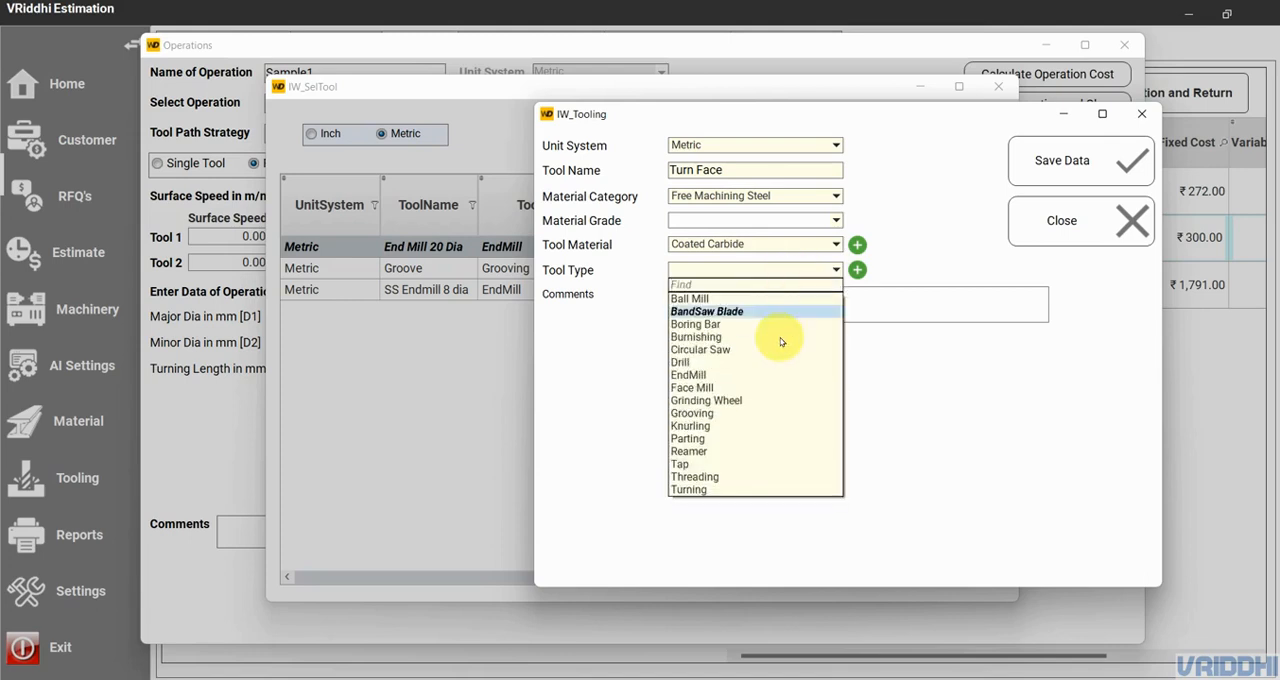
{"action": "left_click", "coordinate": [742, 490]}
- Enter a surface speed of 230 m/min, feed per tooth 0.15 mm and depth of cut 2 mm, and save the tool without adding another
{"action": "left_click", "coordinate": [745, 301]}
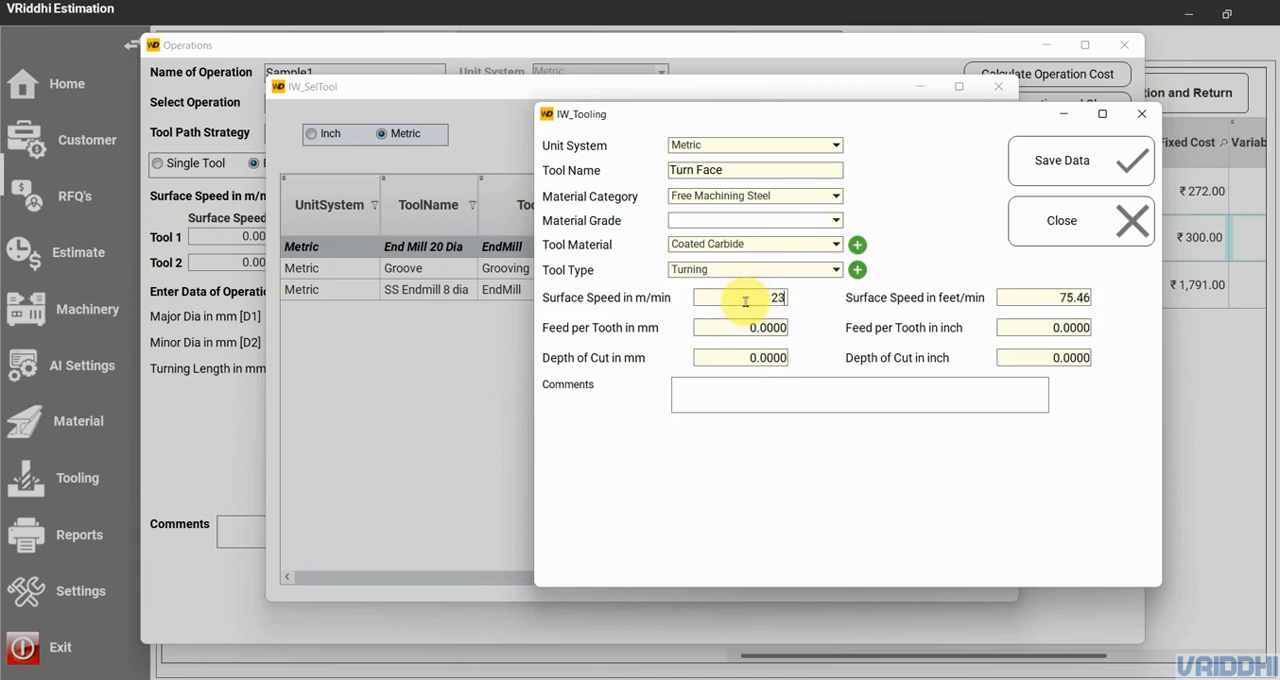
{"action": "left_click", "coordinate": [750, 328]}
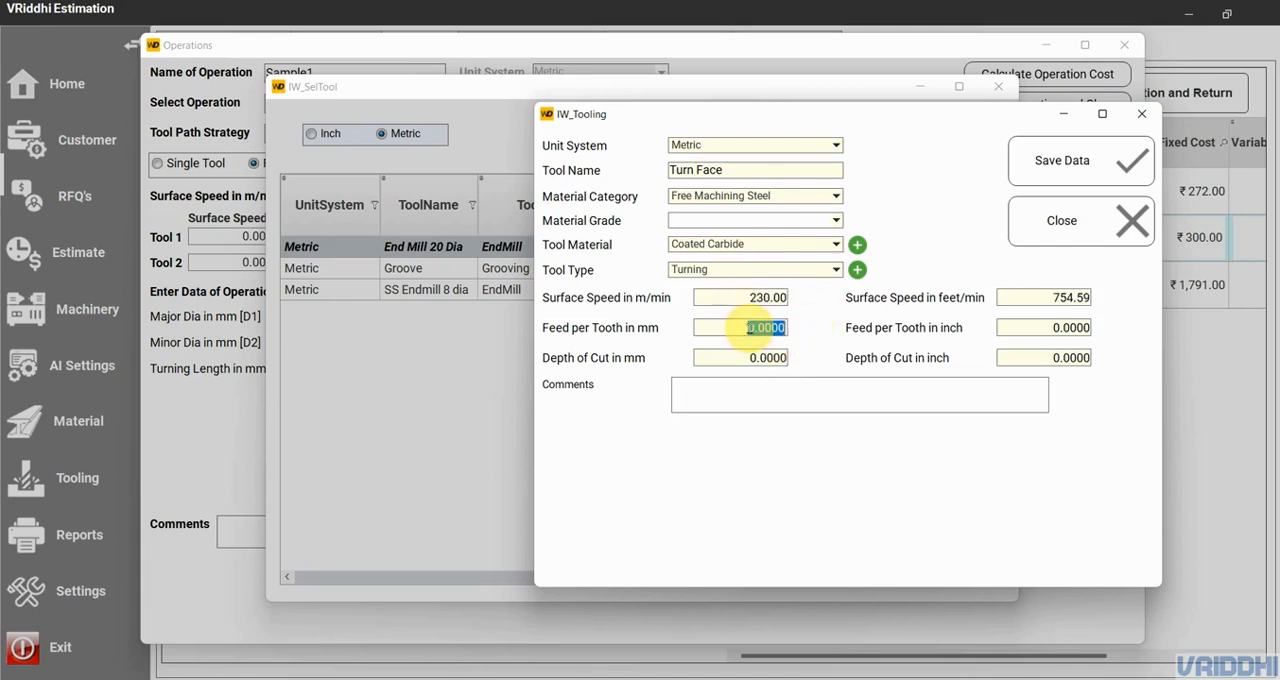
{"action": "type", "text": ".15"}
{"action": "left_click", "coordinate": [752, 357]}
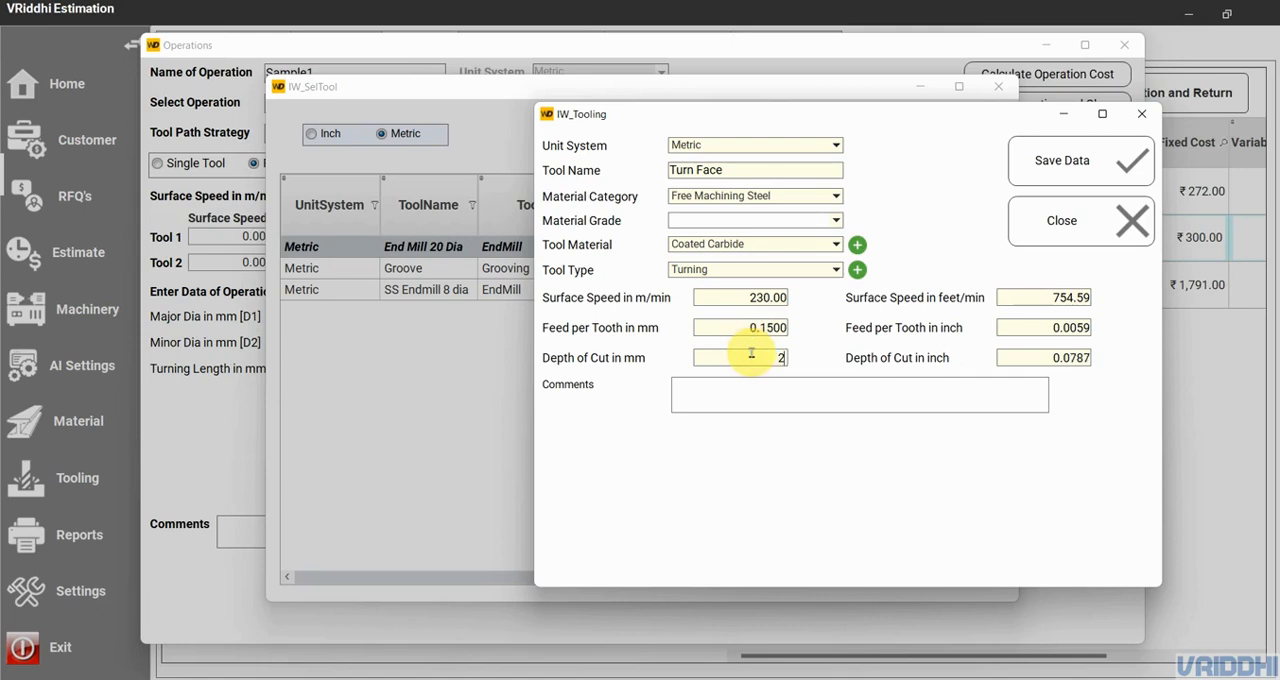
{"action": "type", "text": "2"}
{"action": "left_click", "coordinate": [737, 399]}
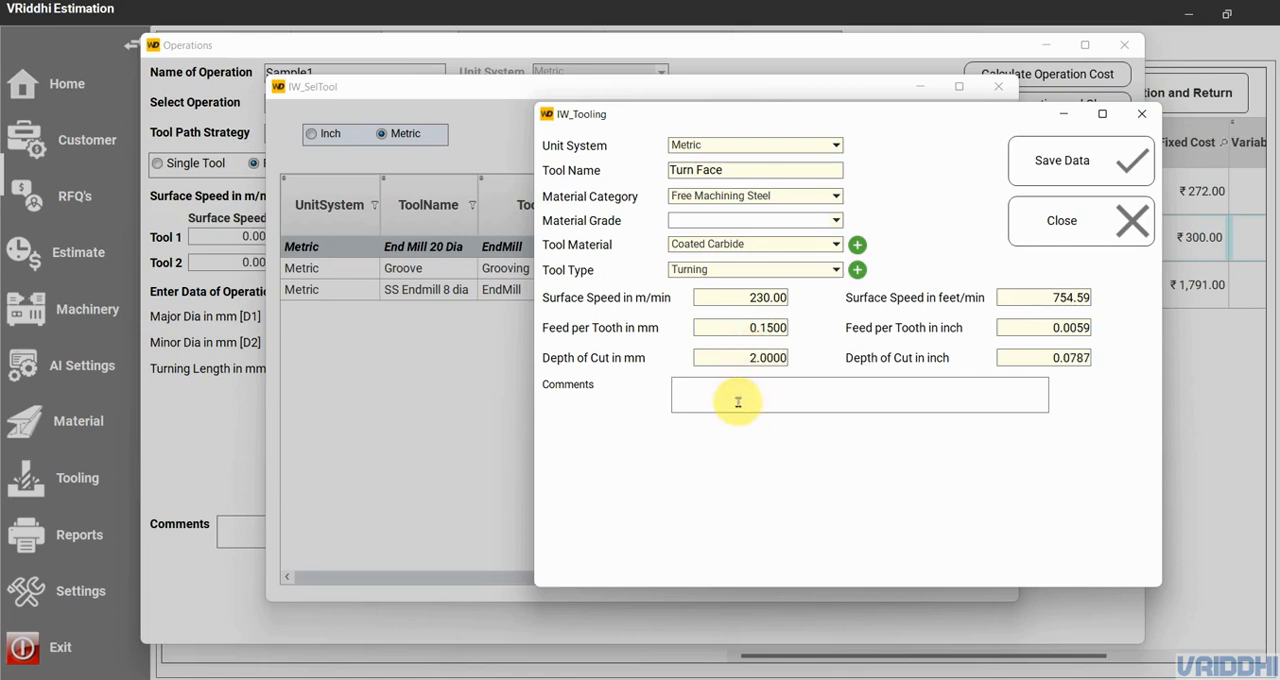
{"action": "left_click", "coordinate": [1060, 163]}
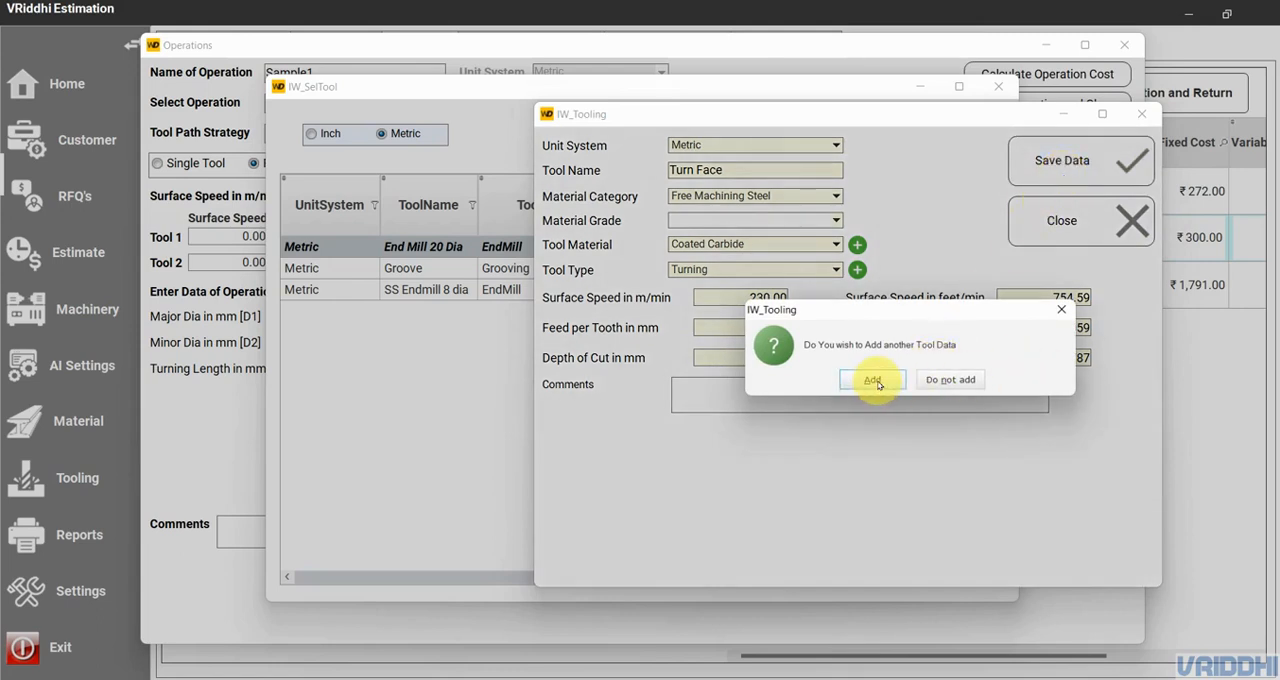
{"action": "left_click", "coordinate": [951, 382]}
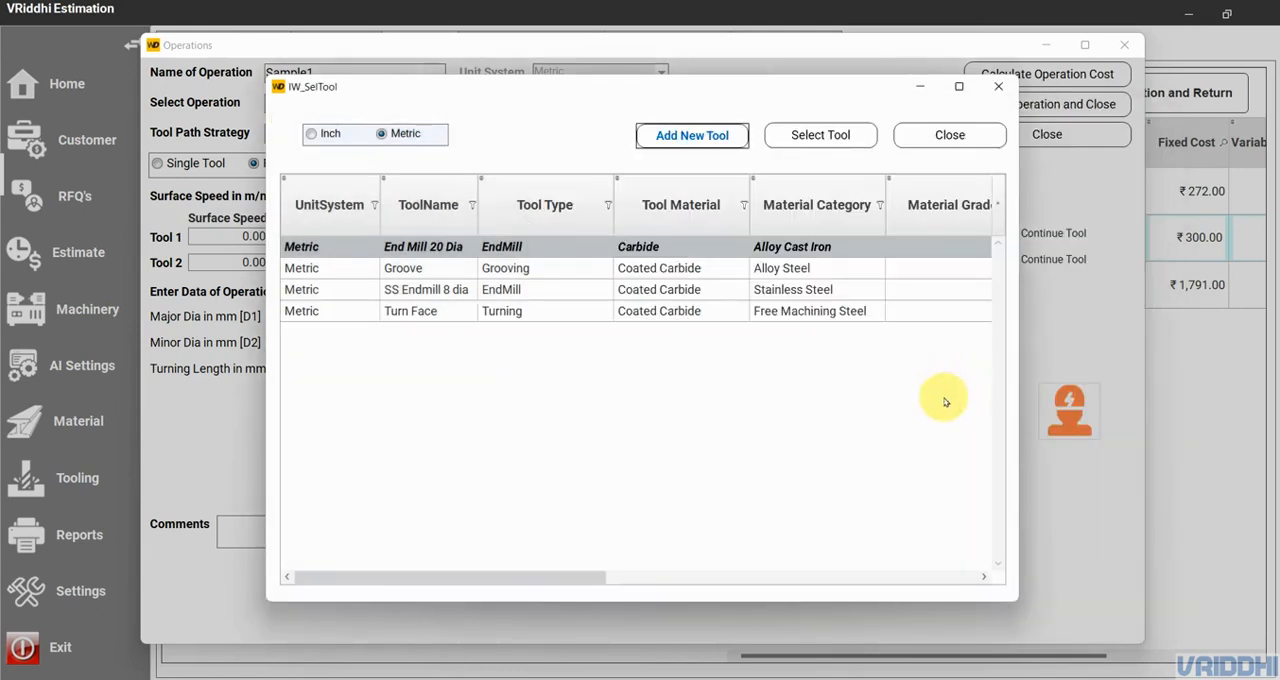
- Assign the Turn Face turning tool to both Tool 1 and Tool 2 of the operation
{"action": "left_click", "coordinate": [560, 314]}
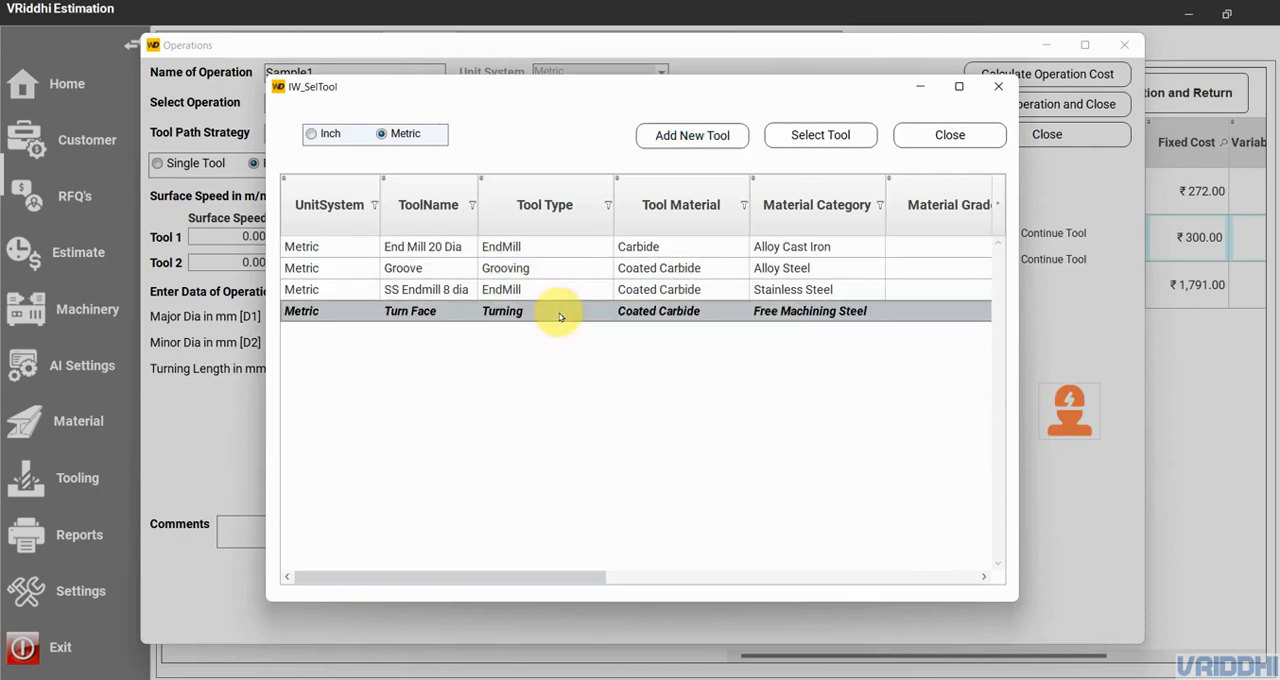
{"action": "left_click", "coordinate": [833, 138]}
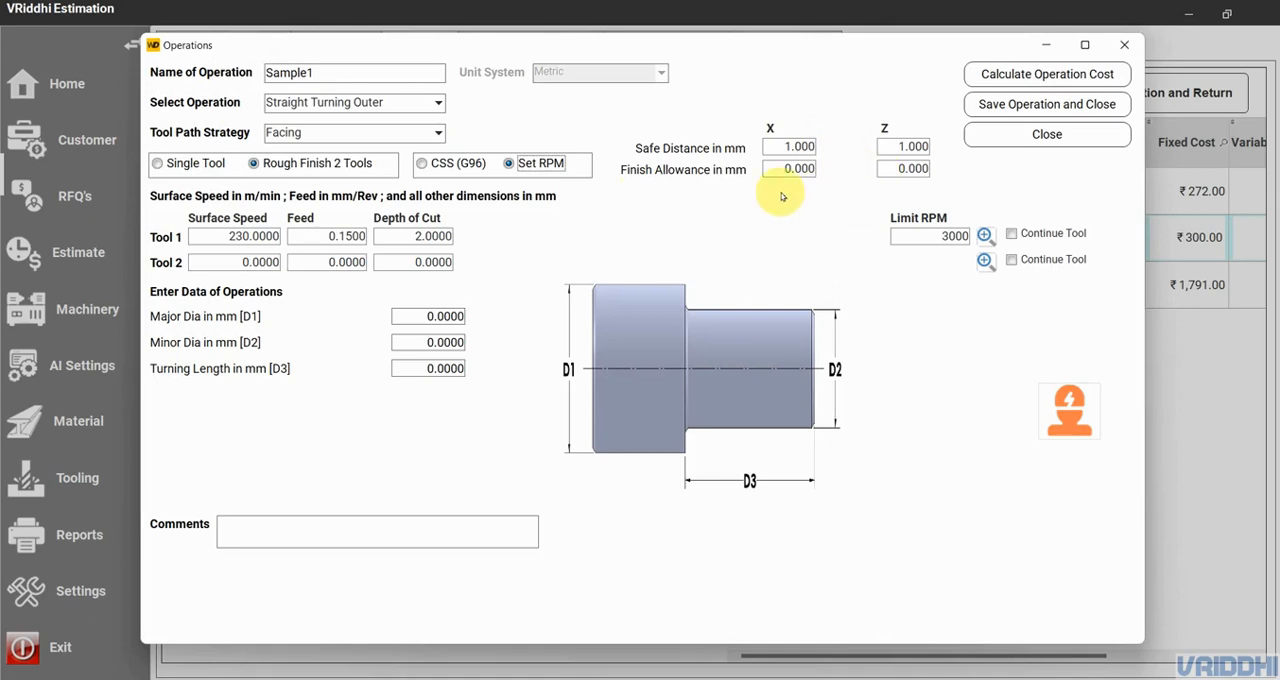
{"action": "left_click", "coordinate": [985, 260]}
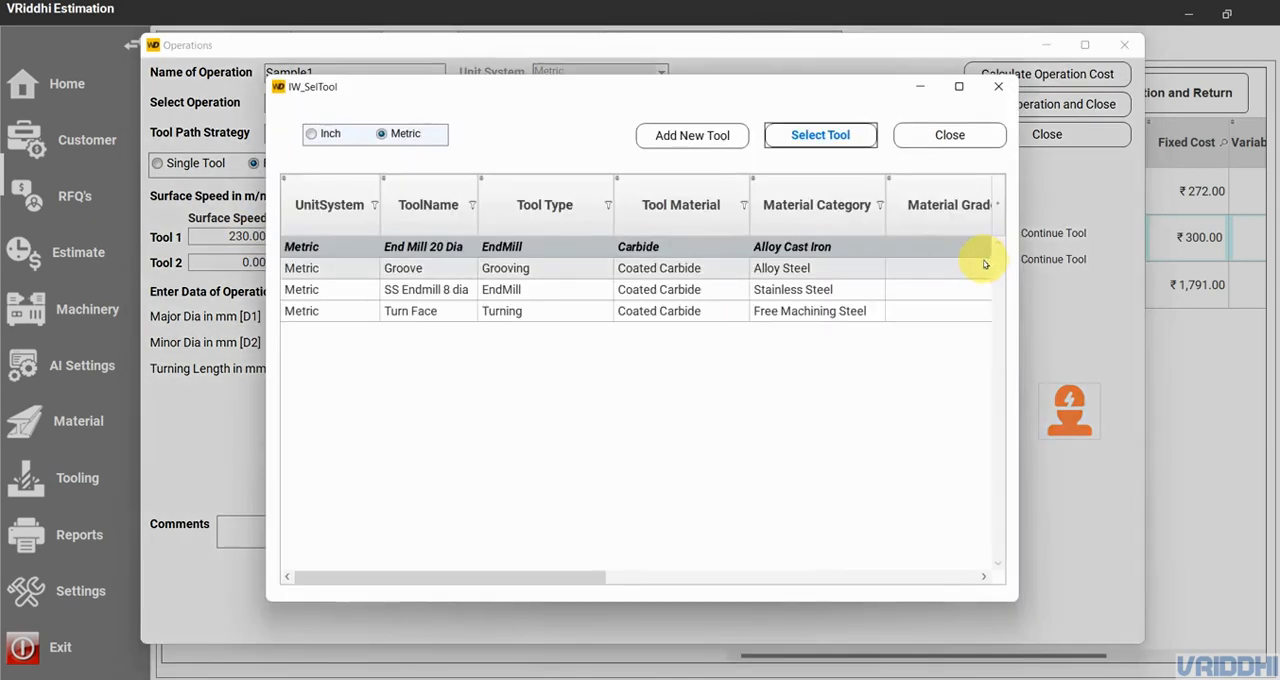
{"action": "left_click", "coordinate": [817, 312]}
{"action": "left_click", "coordinate": [821, 136]}
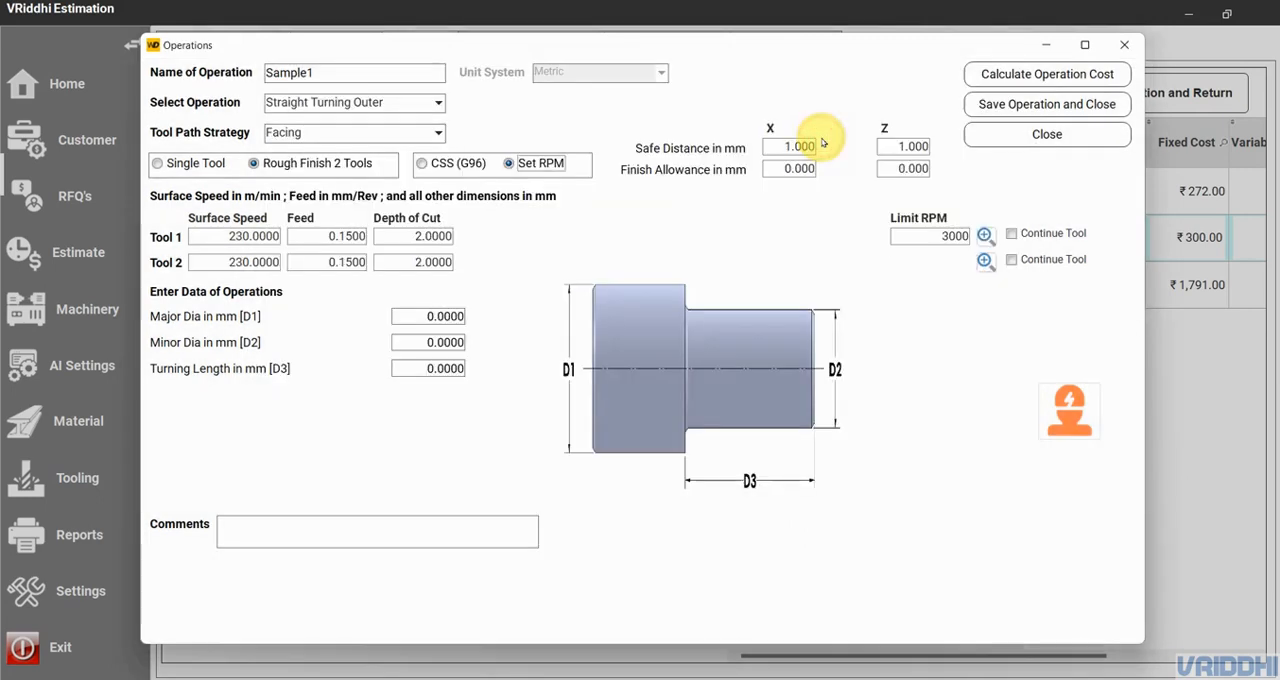
- Set Tool 2's feed to 0.1 mm/rev and its depth of cut to 1 mm
{"action": "left_click", "coordinate": [343, 262]}
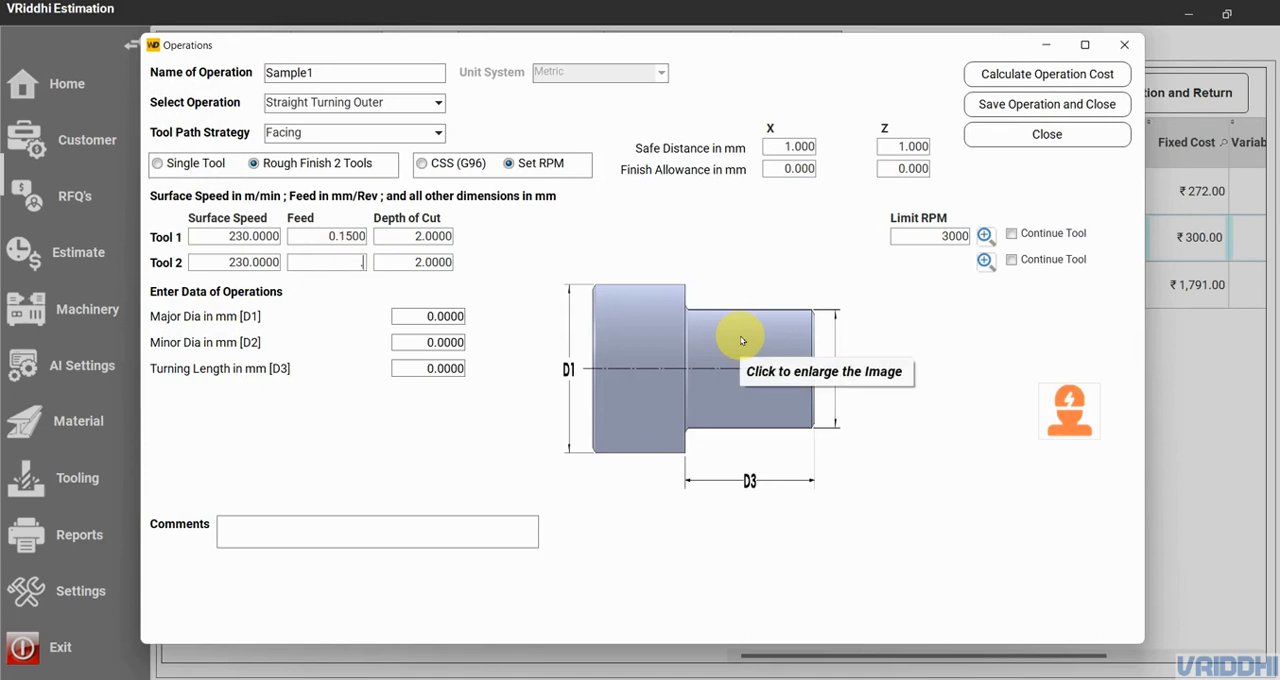
{"action": "type", "text": ".1"}
{"action": "left_click", "coordinate": [407, 263]}
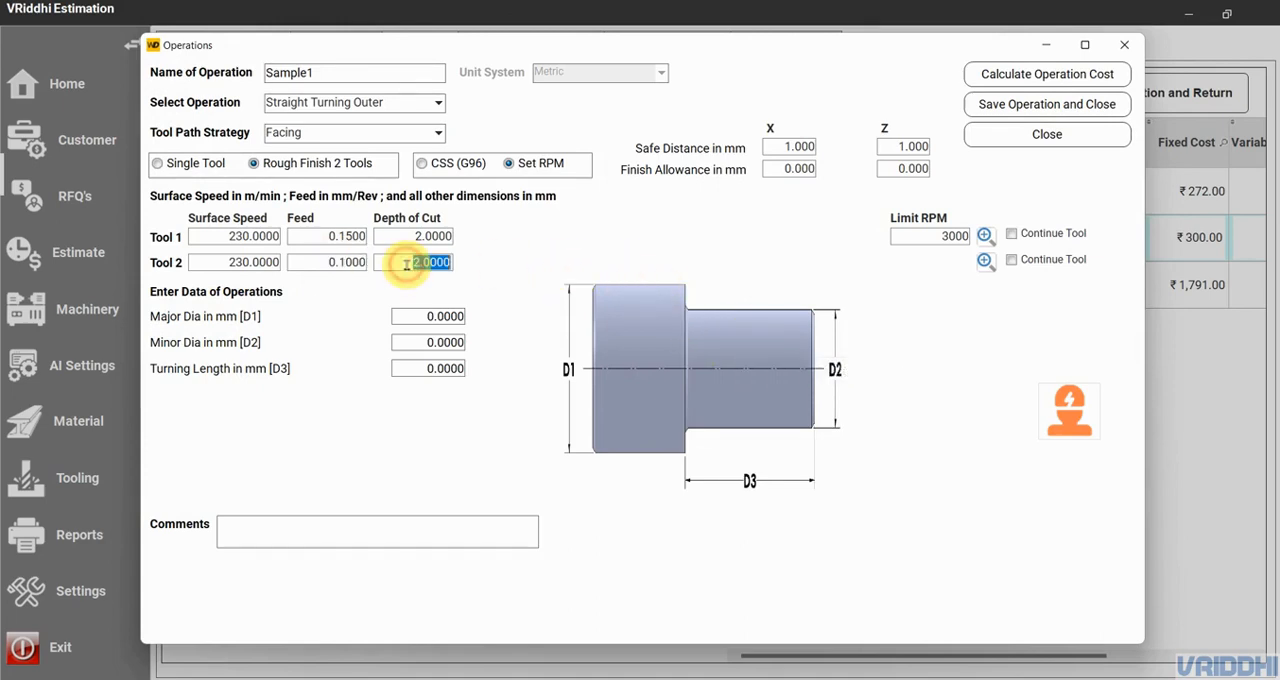
{"action": "type", "text": "1"}
{"action": "left_click", "coordinate": [428, 316]}
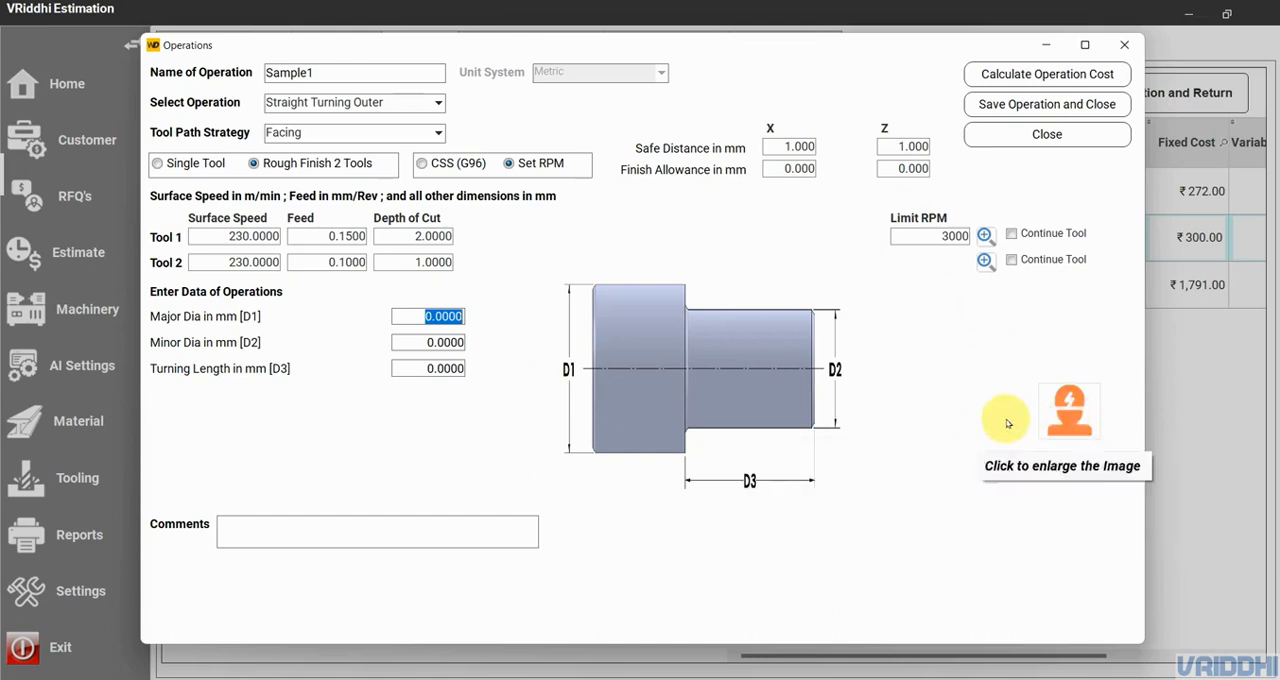
- Open the Machining Foreman power calculation in Metric and set the material to Free Machining Steel, grade 1212, hardness 120 to 140 BHN
{"action": "left_click", "coordinate": [1070, 412]}
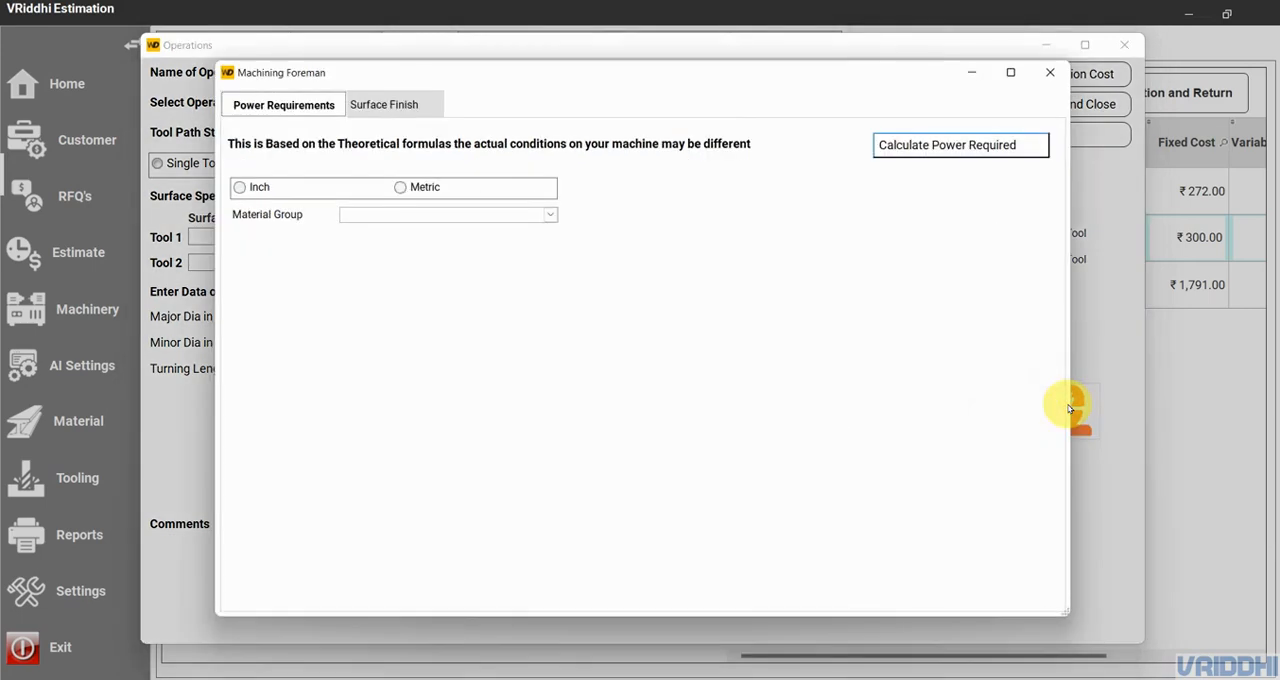
{"action": "left_click", "coordinate": [430, 187]}
{"action": "left_click", "coordinate": [450, 216]}
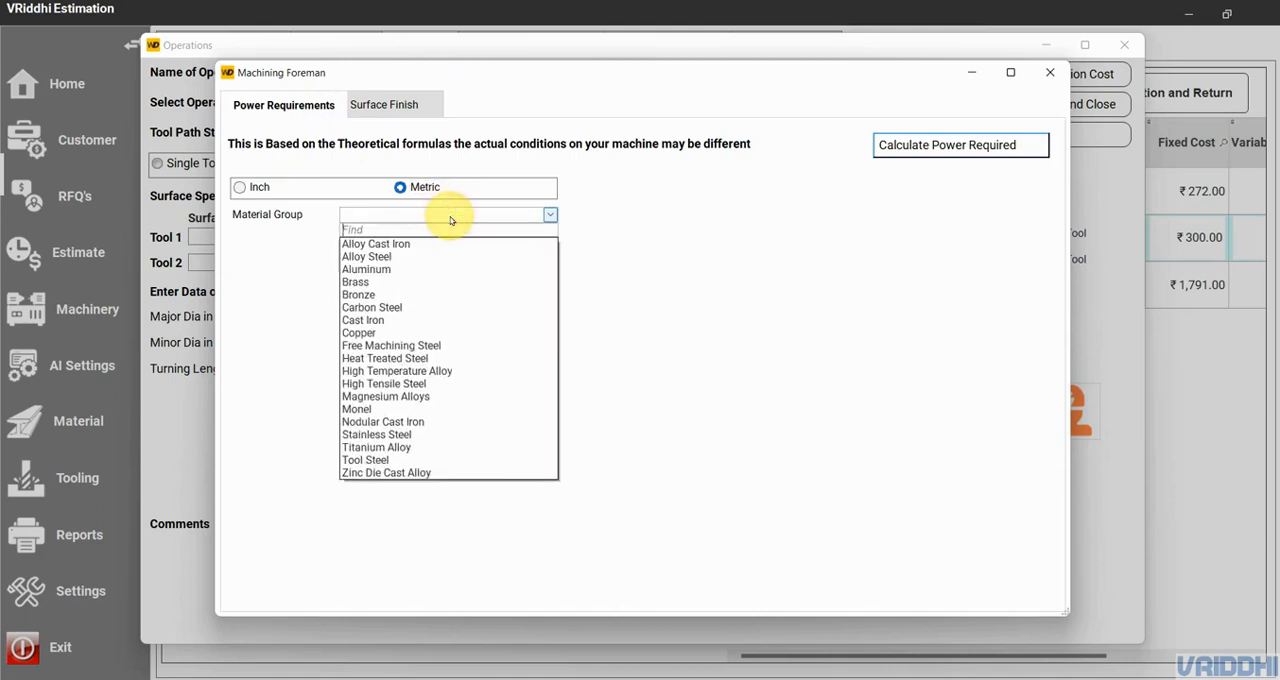
{"action": "left_click", "coordinate": [446, 345]}
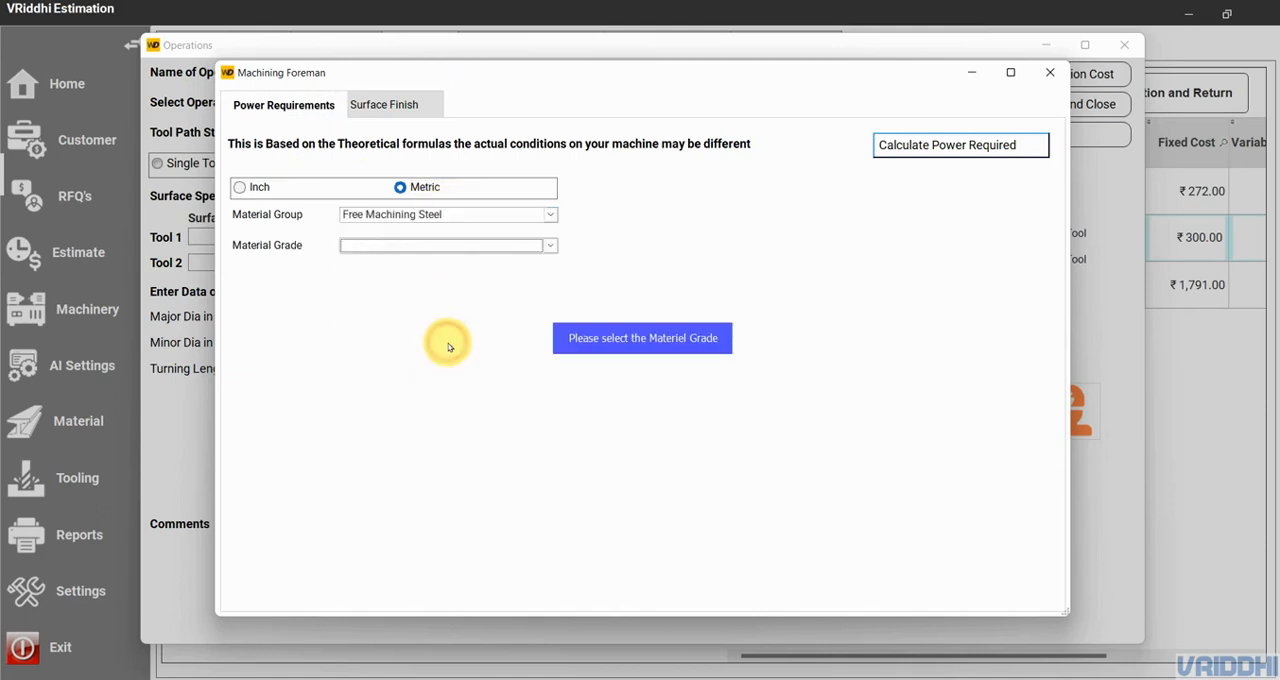
{"action": "left_click", "coordinate": [450, 246]}
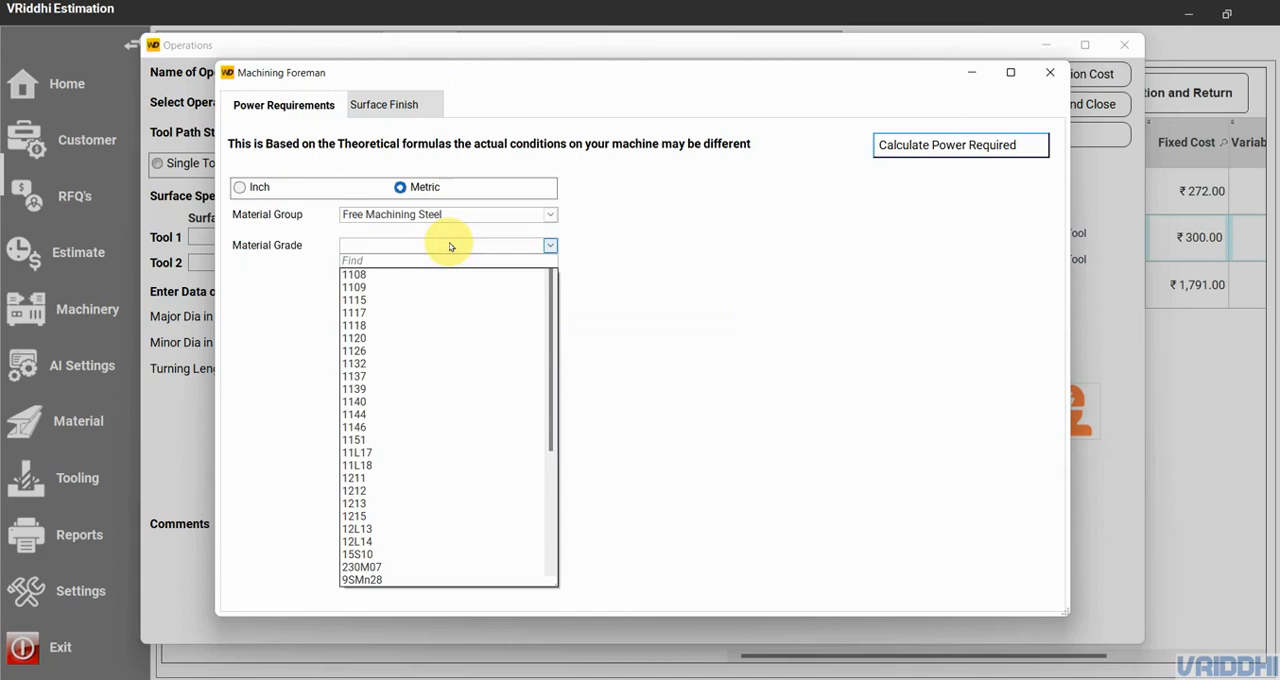
{"action": "left_click", "coordinate": [408, 490]}
{"action": "left_click", "coordinate": [436, 280]}
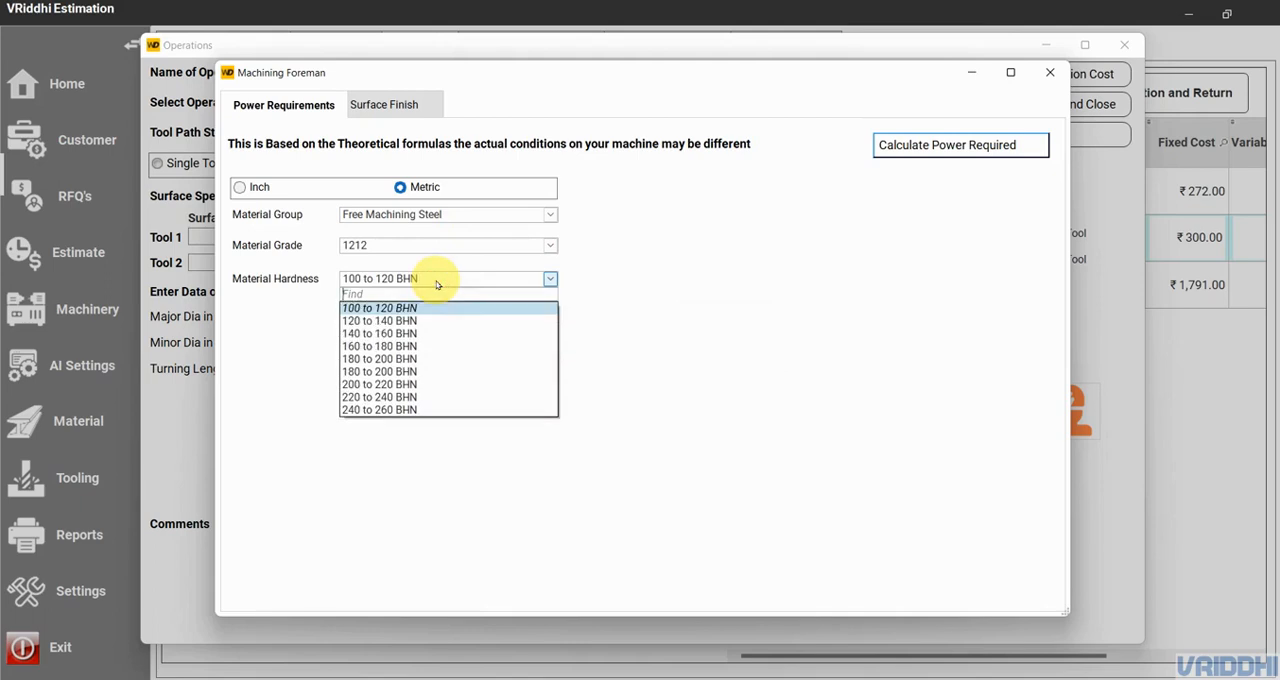
{"action": "left_click", "coordinate": [414, 321]}
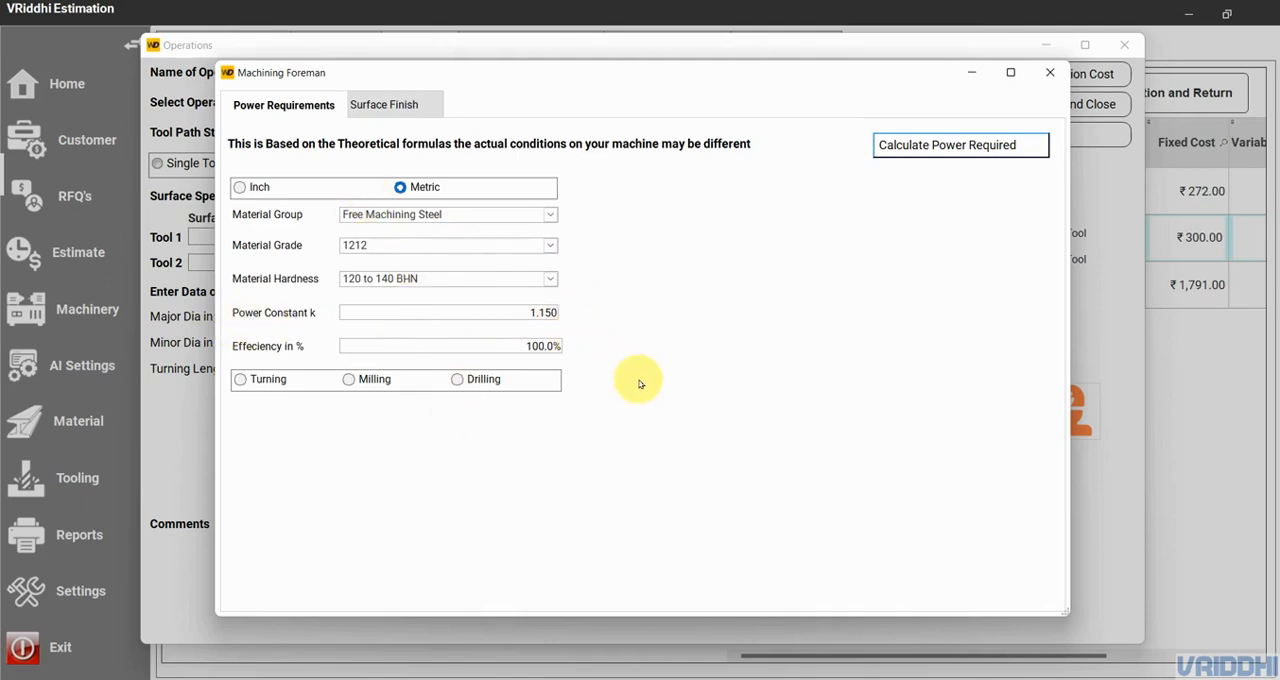
- Calculate the spindle power for Rough Turning at 230 m/min, feed 0.15 mm and depth of cut 2 mm, and close the calculator
{"action": "left_click", "coordinate": [263, 379]}
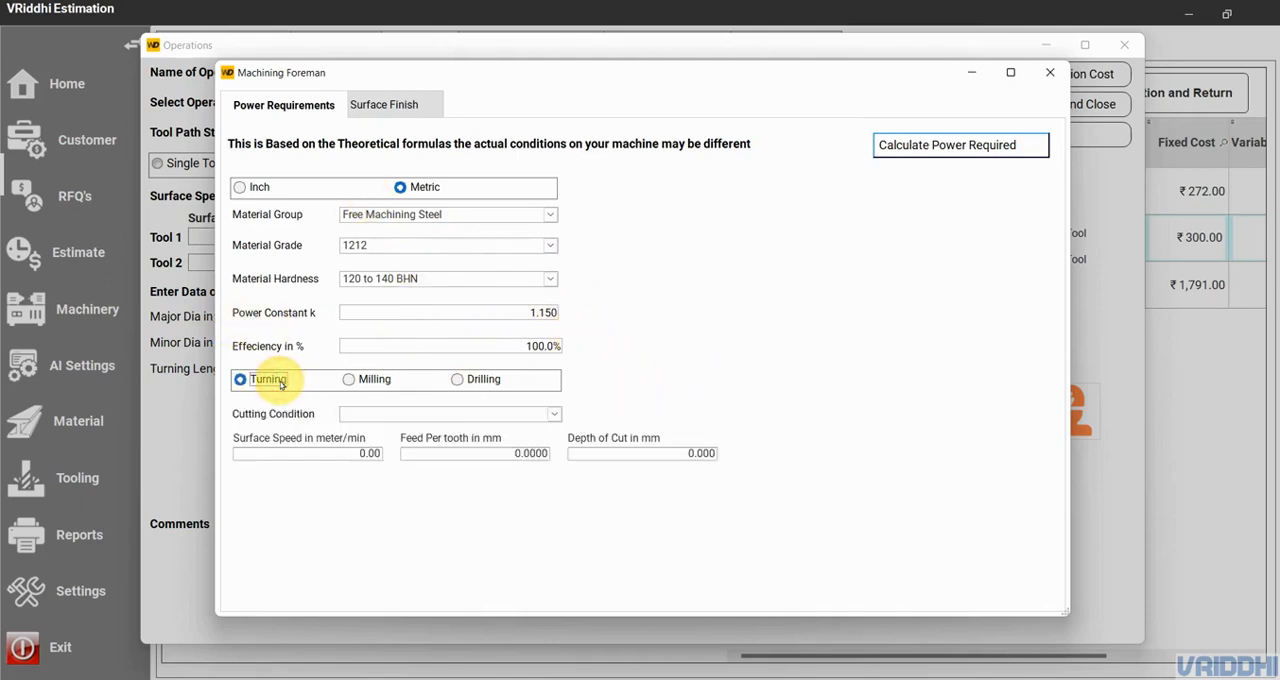
{"action": "left_click", "coordinate": [355, 414]}
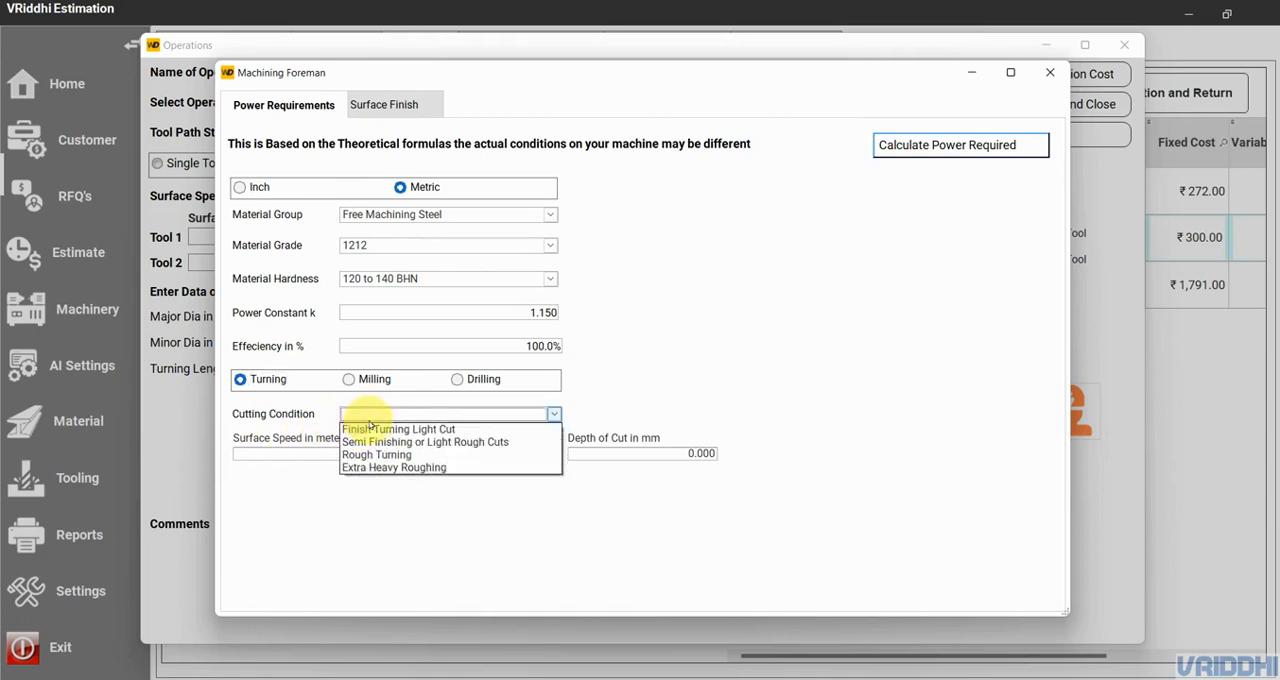
{"action": "left_click", "coordinate": [392, 456]}
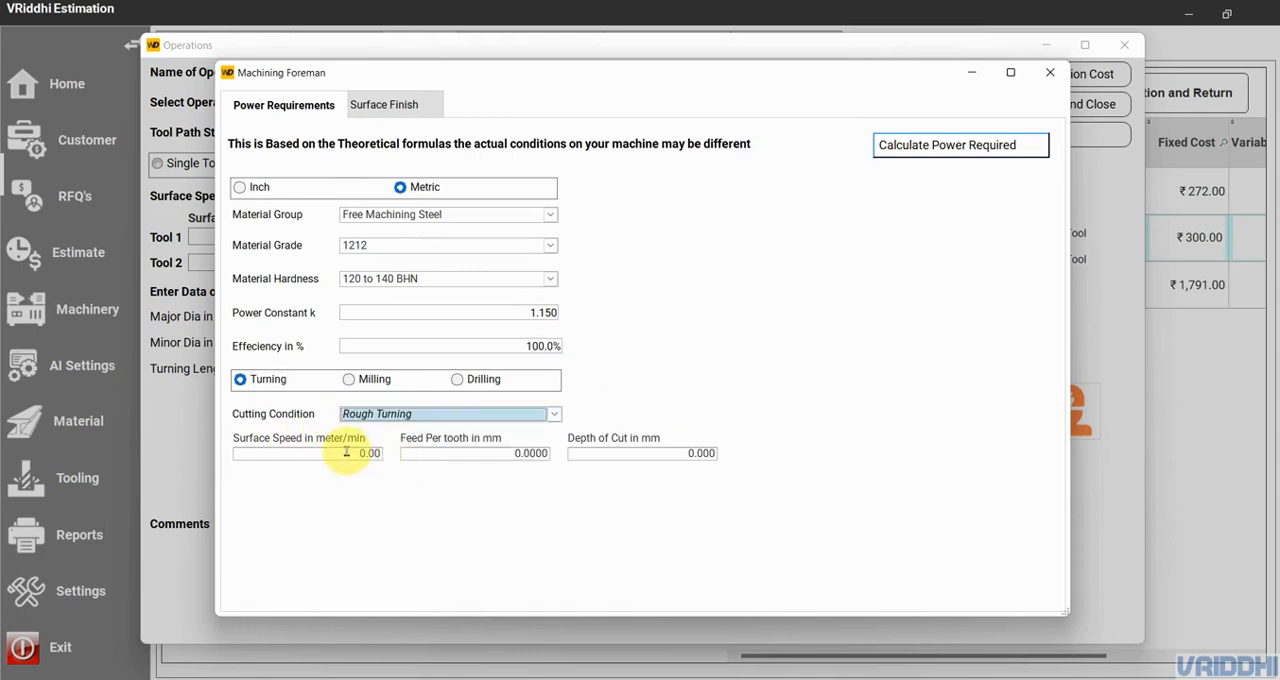
{"action": "left_click", "coordinate": [346, 452]}
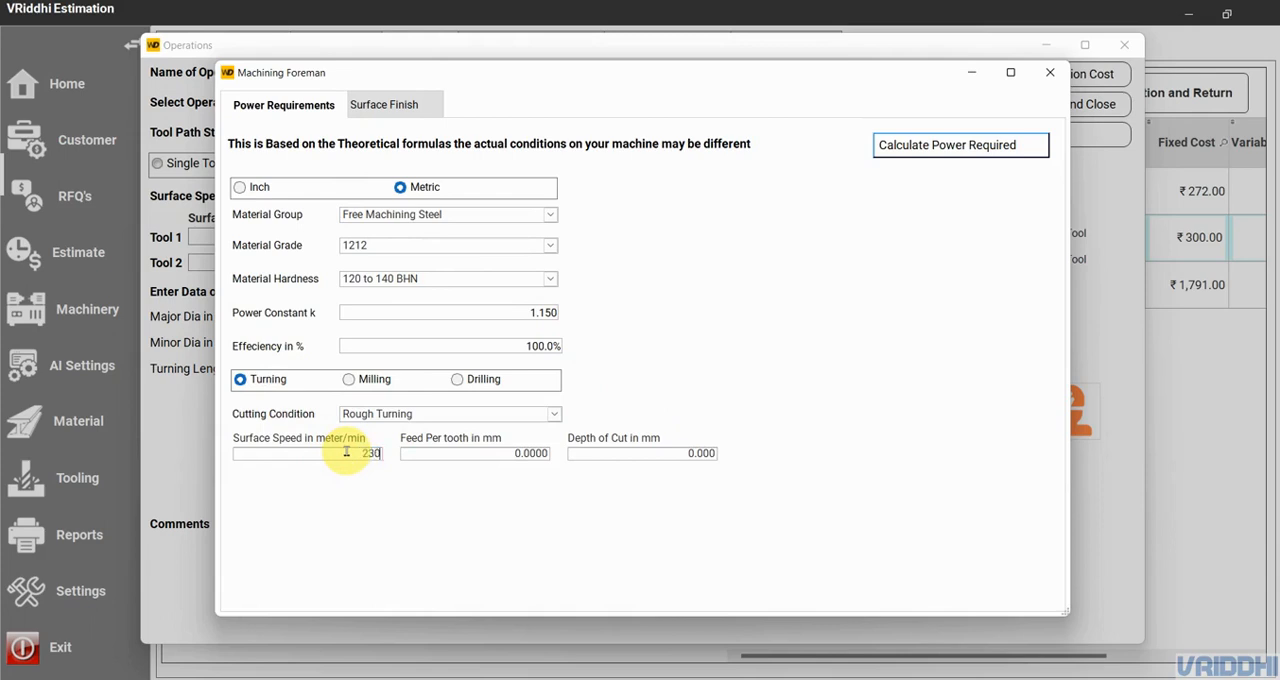
{"action": "left_click", "coordinate": [493, 451]}
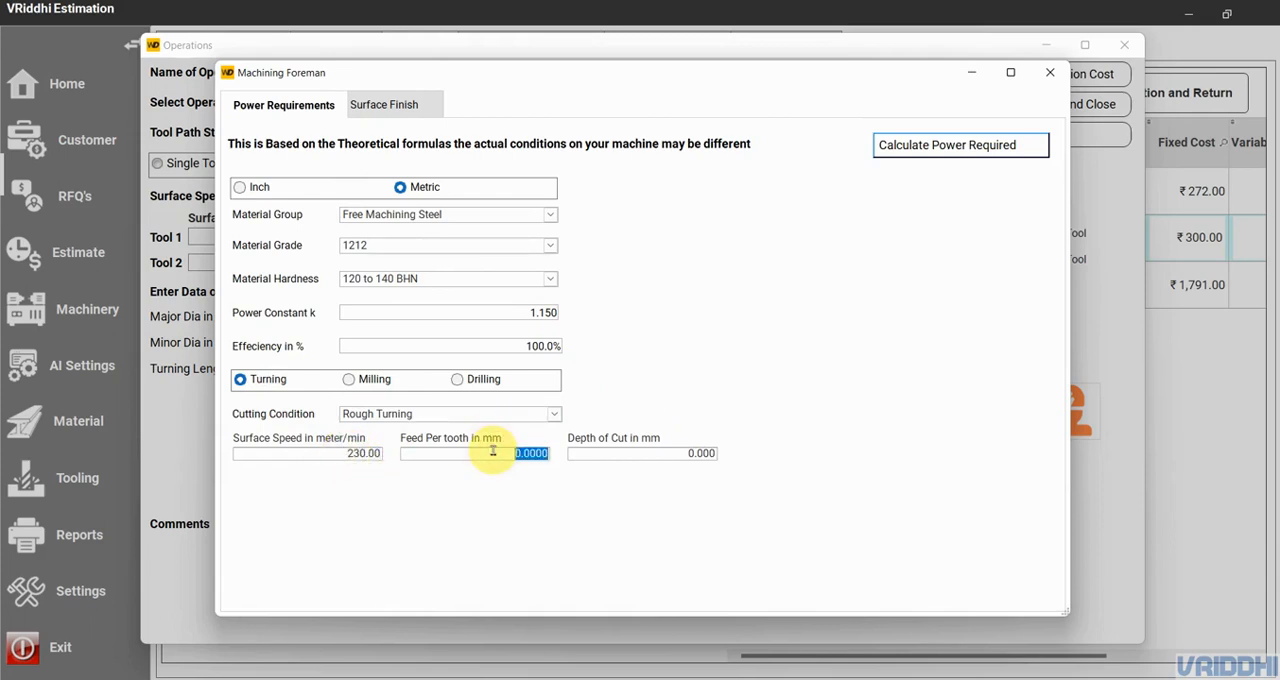
{"action": "left_click", "coordinate": [679, 453]}
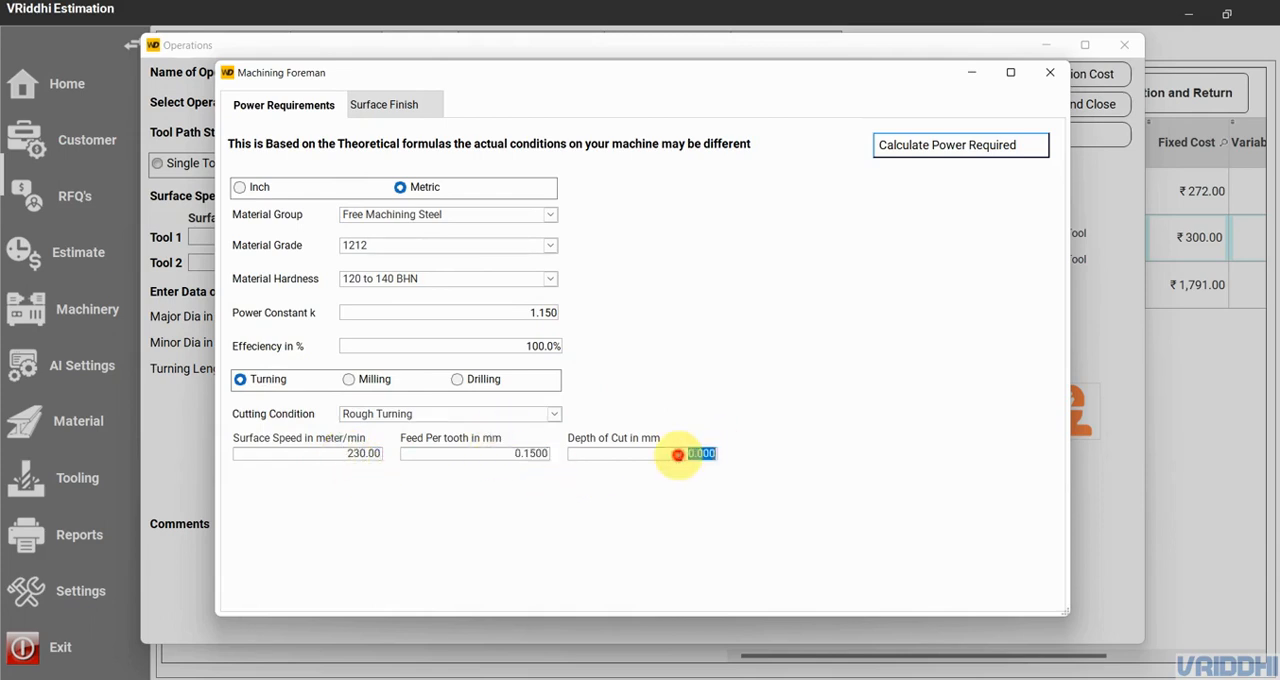
{"action": "left_click", "coordinate": [947, 147]}
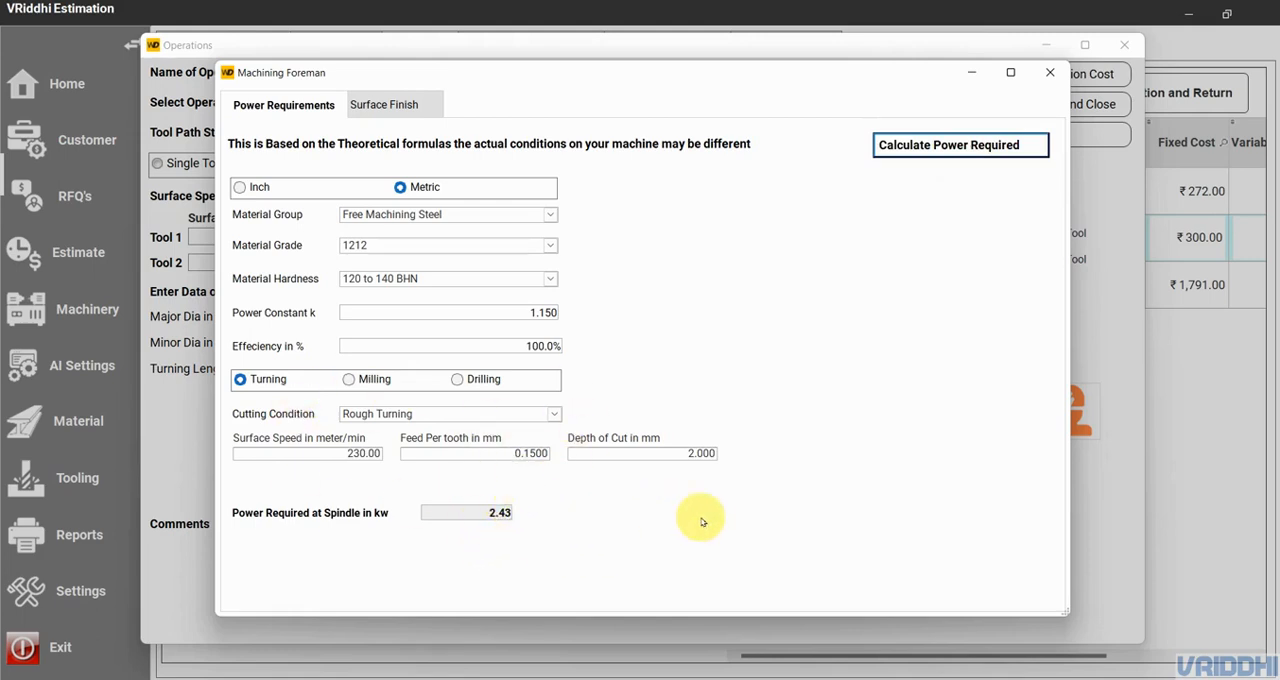
{"action": "left_click", "coordinate": [1049, 72]}
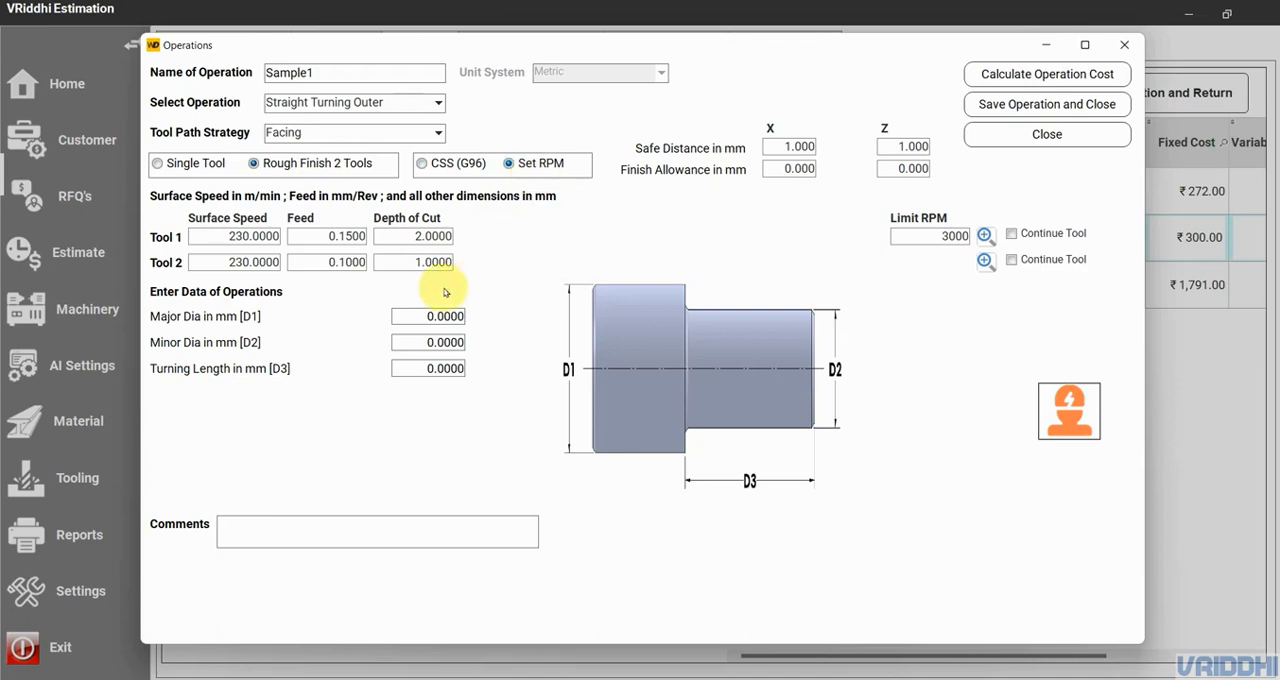
- Set the operation's major diameter to 50 mm, minor diameter to 30 mm and turning length to 50 mm
{"action": "left_click", "coordinate": [418, 316]}
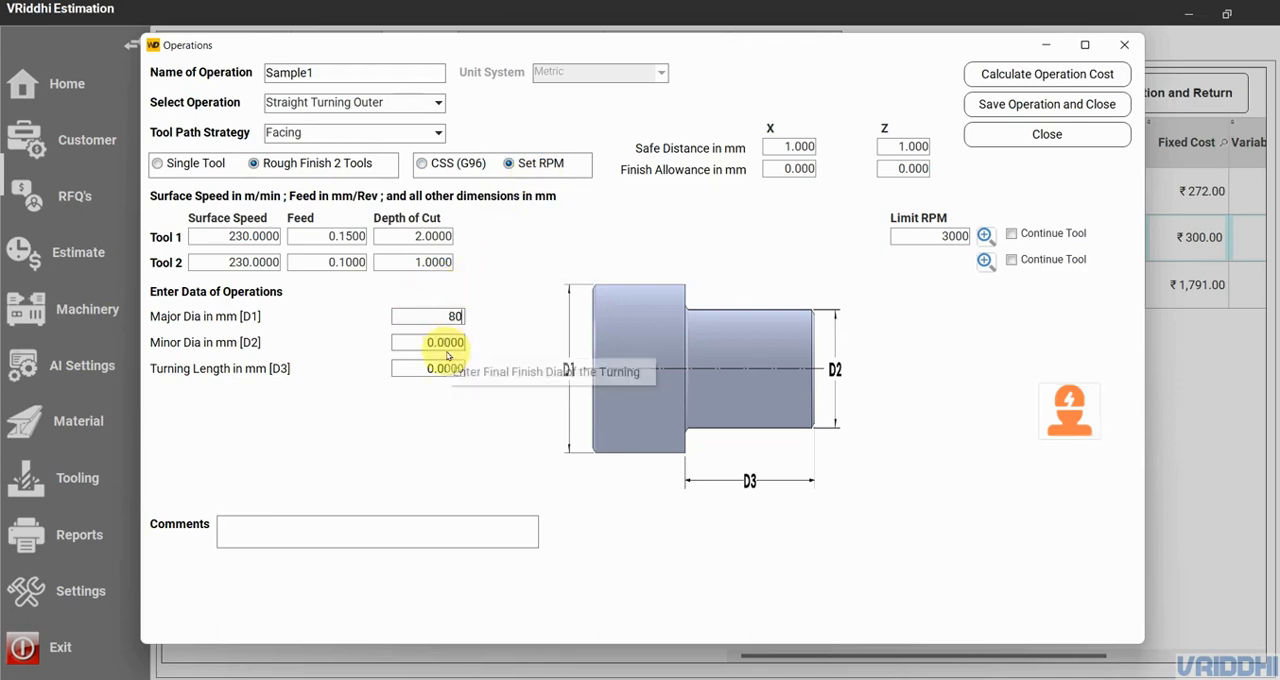
{"action": "key", "text": "BackSpace"}
{"action": "key", "text": "BackSpace"}
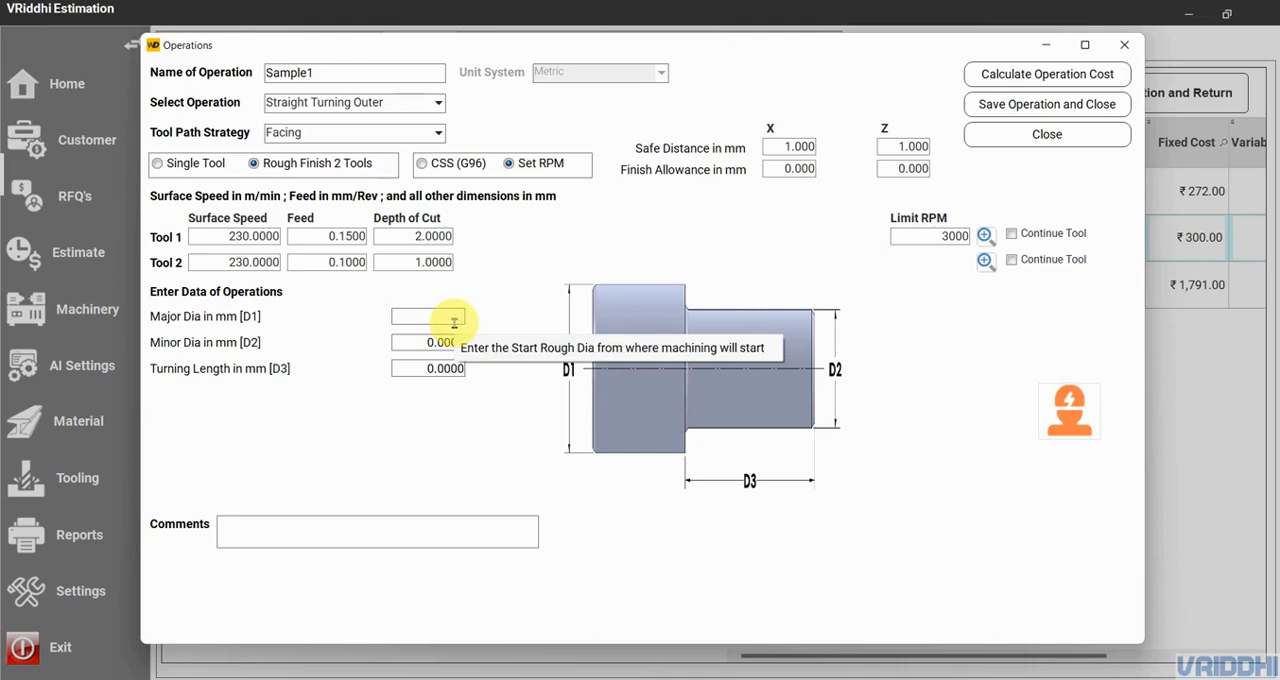
{"action": "left_click", "coordinate": [443, 342]}
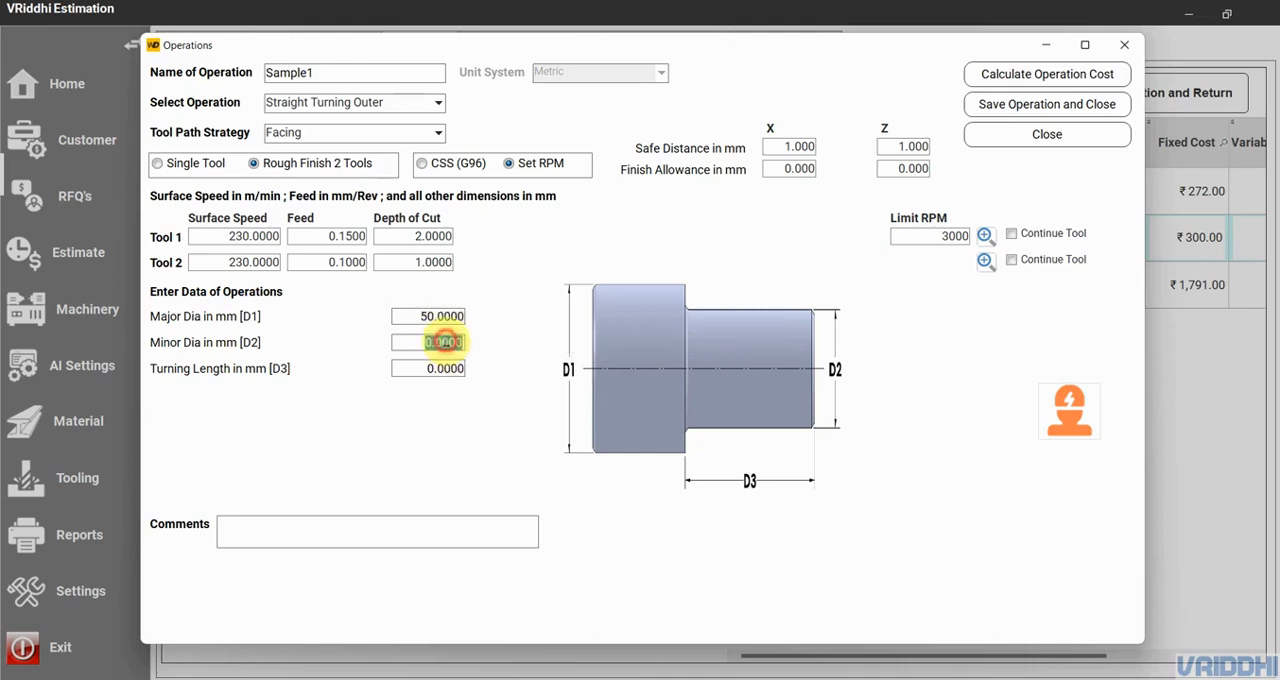
{"action": "type", "text": "30"}
{"action": "left_click", "coordinate": [433, 370]}
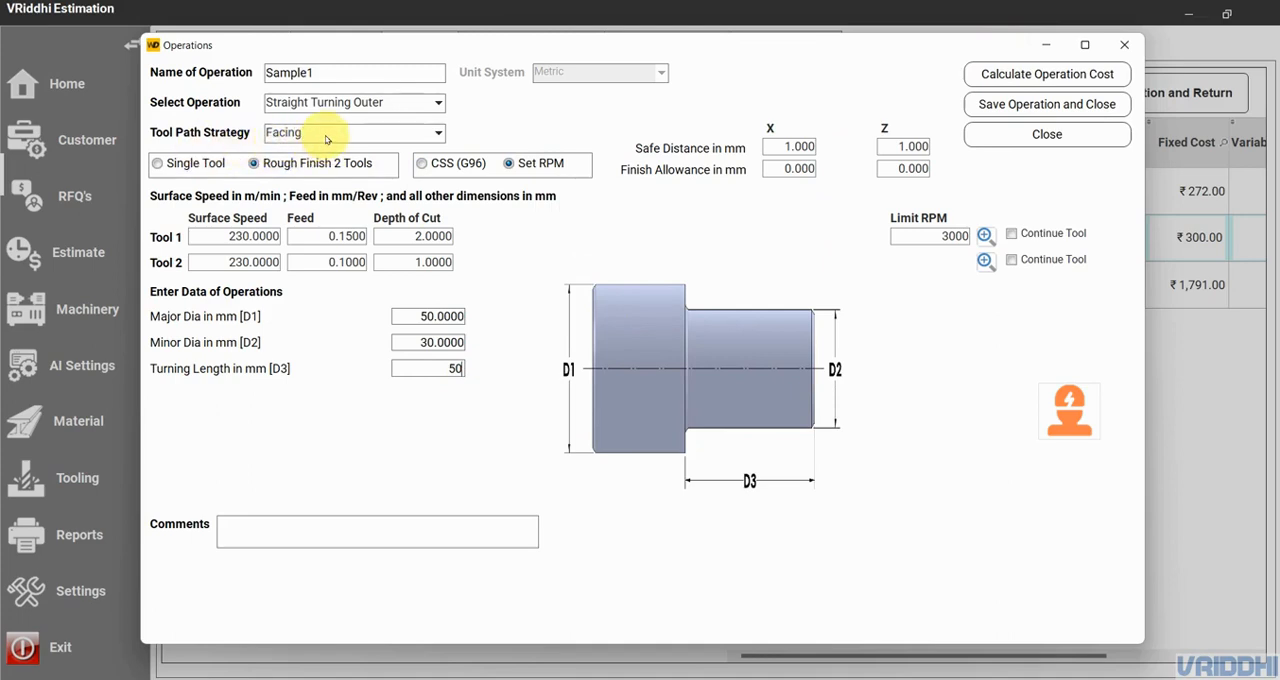
- Set the finish allowance to 0.5 mm in X and Z and calculate the operation cost
{"action": "left_click", "coordinate": [1087, 77]}
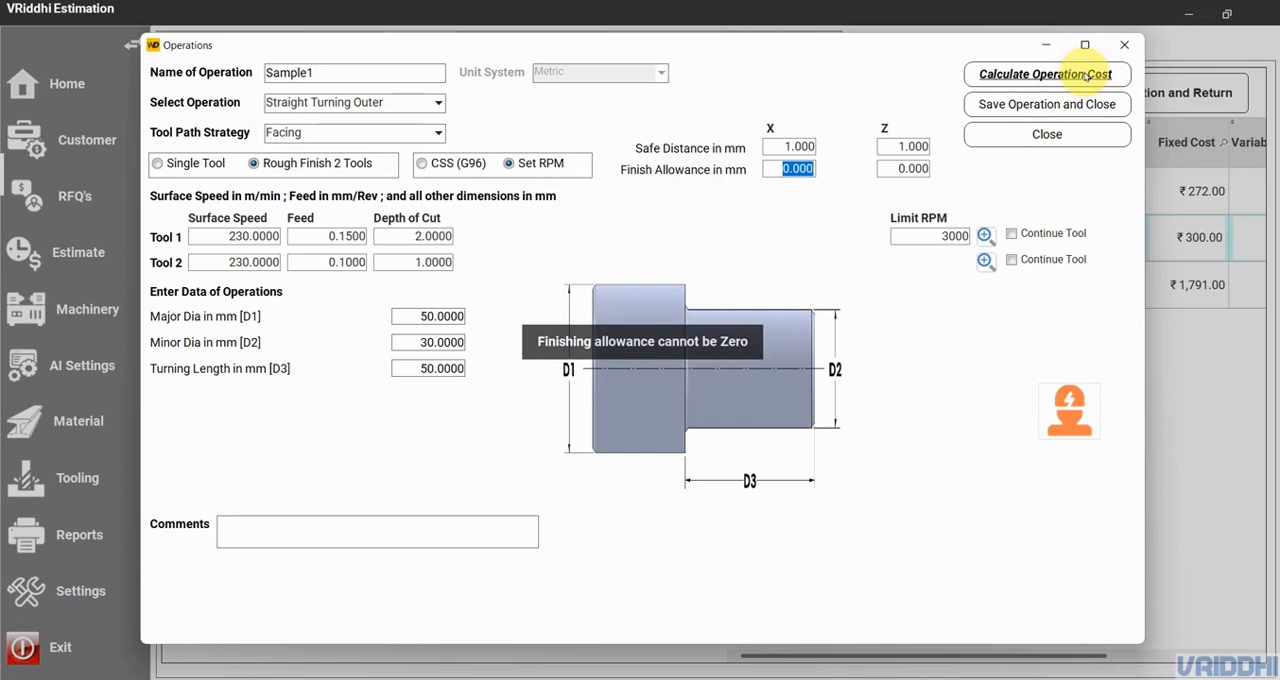
{"action": "key", "text": "BackSpace"}
{"action": "left_click", "coordinate": [906, 168]}
{"action": "type", "text": "."}
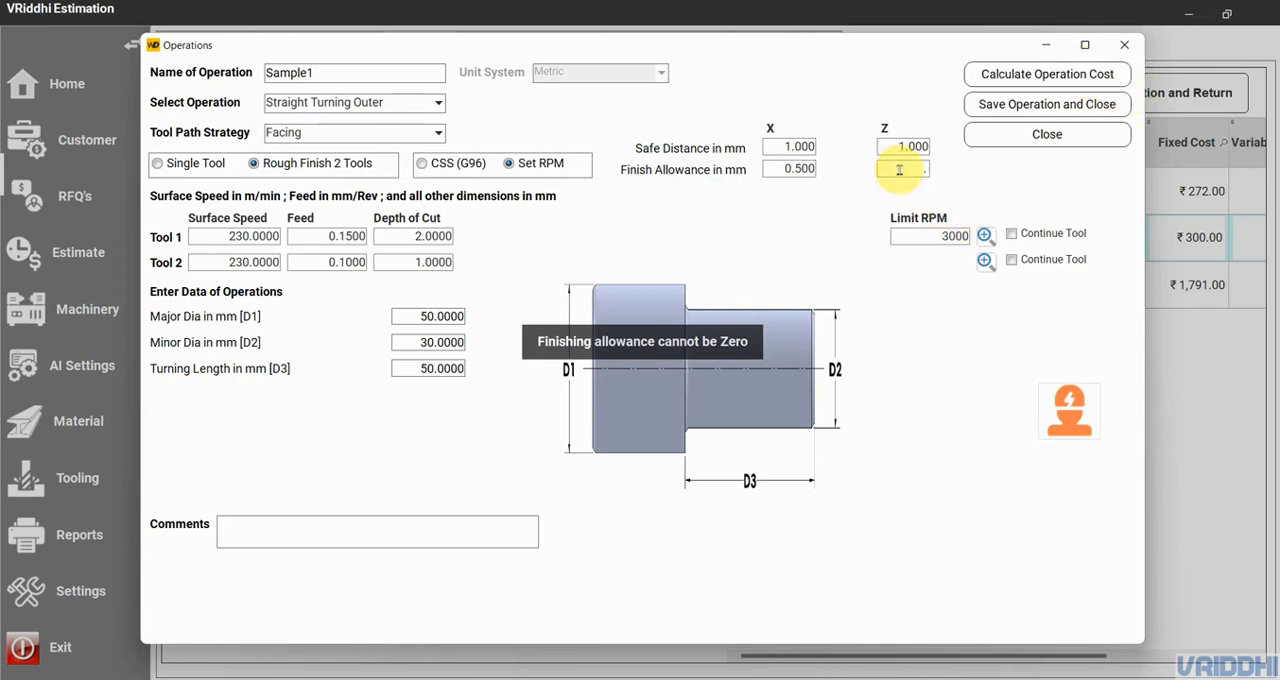
{"action": "type", "text": "5"}
{"action": "left_click", "coordinate": [1031, 84]}
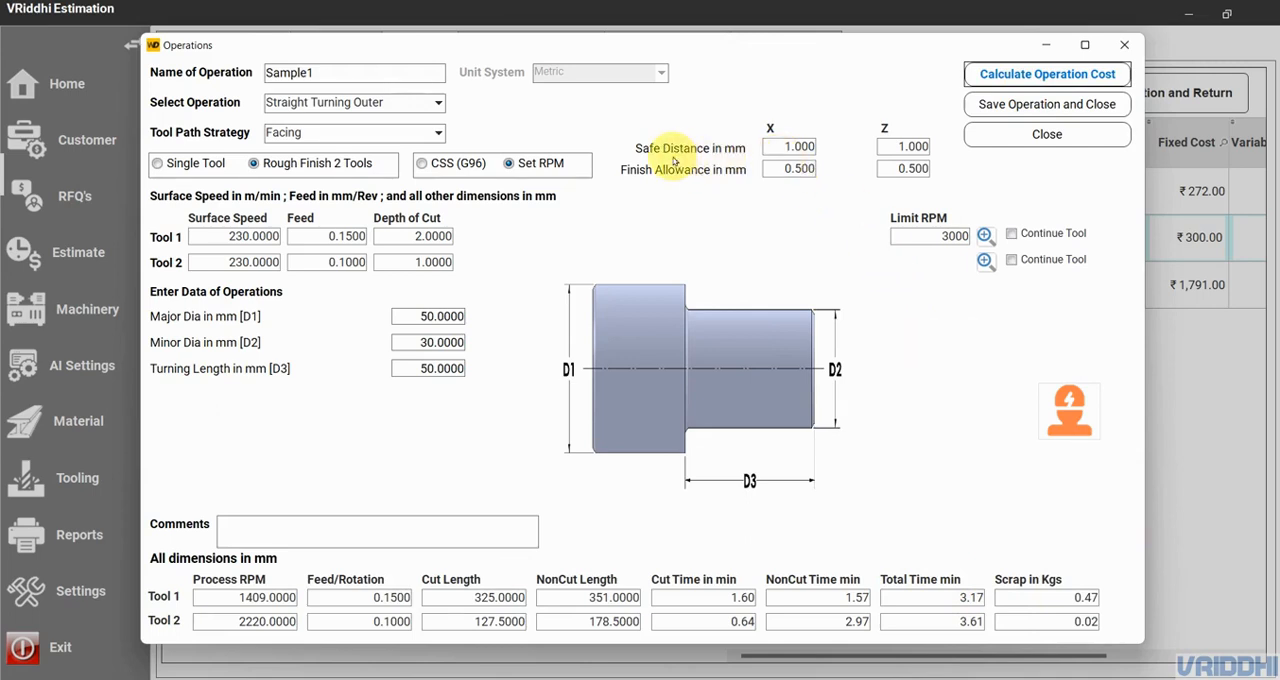
- Set the safe distance to 0 mm in X and Z and recalculate the operation cost to compare the cut lengths
{"action": "left_click", "coordinate": [785, 146]}
{"action": "left_click", "coordinate": [893, 146]}
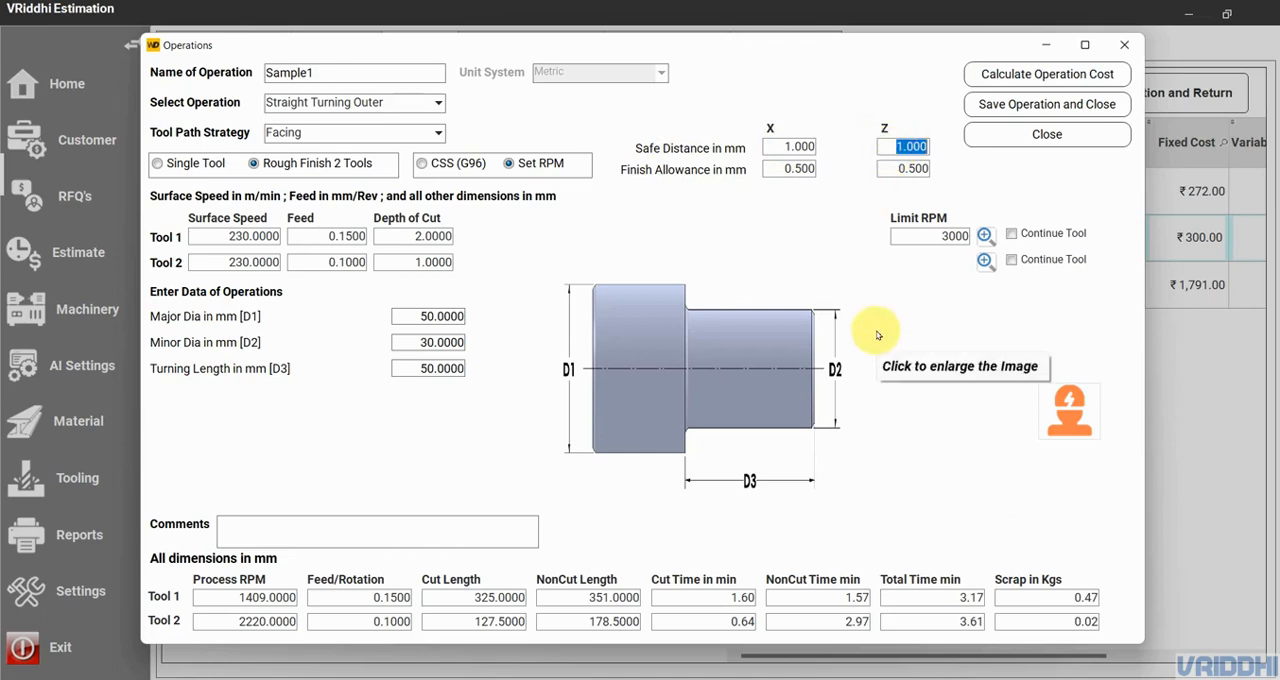
{"action": "left_click", "coordinate": [484, 600]}
{"action": "left_click", "coordinate": [477, 616]}
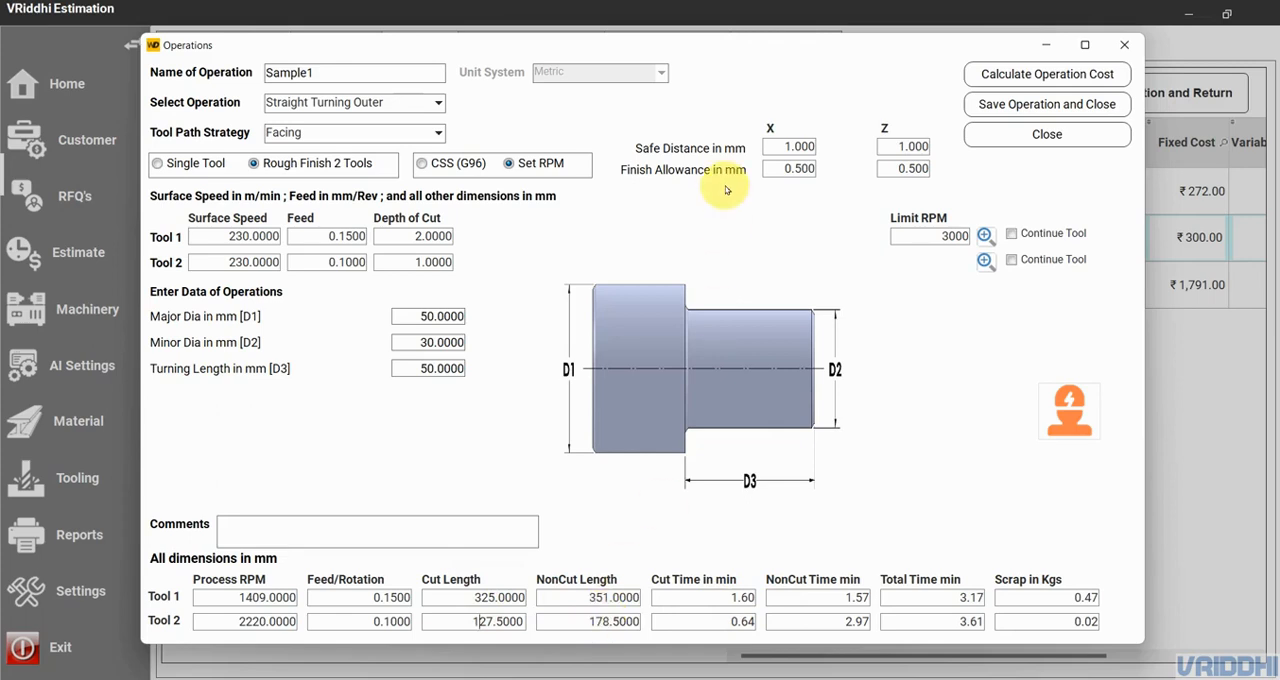
{"action": "double_click", "coordinate": [800, 147]}
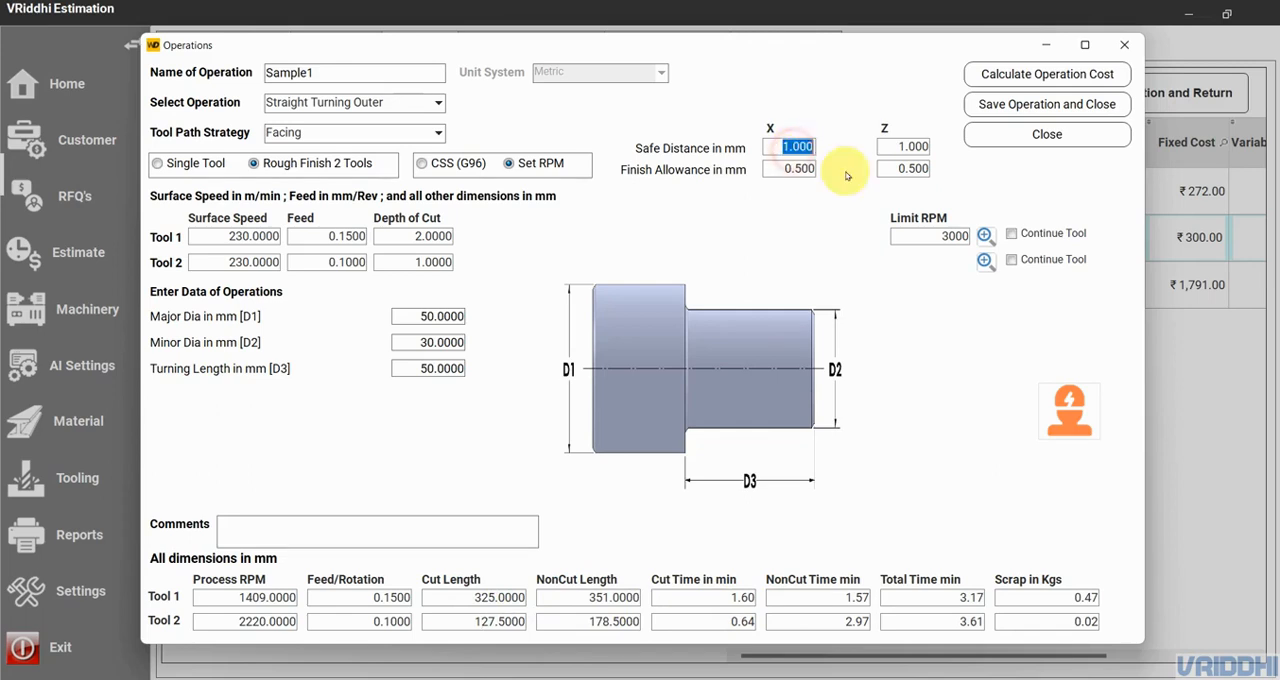
{"action": "type", "text": "0"}
{"action": "double_click", "coordinate": [912, 146]}
{"action": "type", "text": "0"}
{"action": "left_click", "coordinate": [1058, 84]}
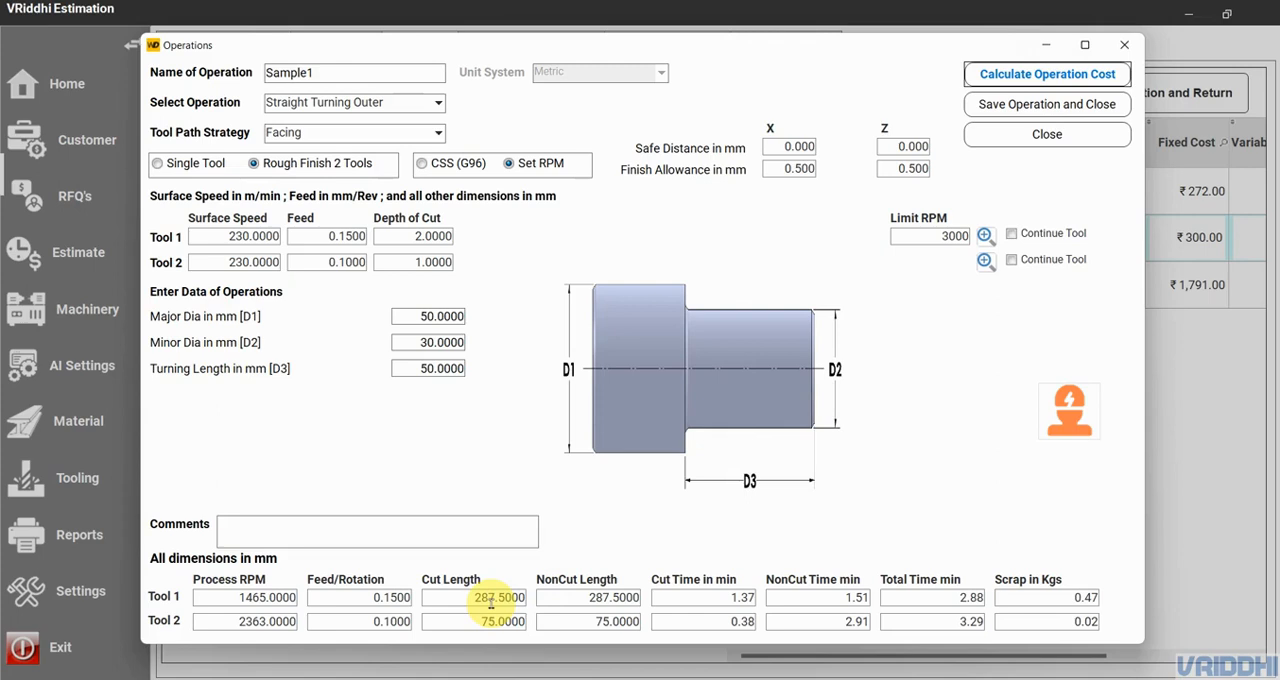
- Change the tool path strategy to Turning, continuing with the change despite the unsaved calculation
{"action": "left_click", "coordinate": [344, 135]}
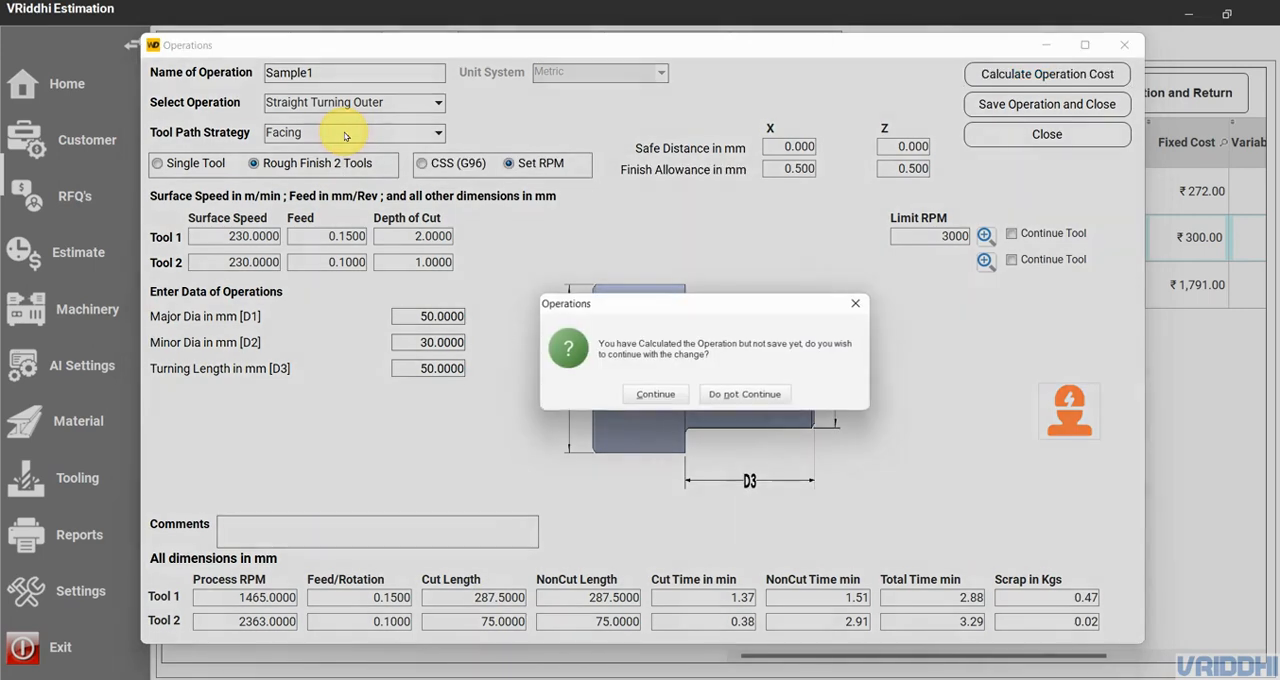
{"action": "left_click", "coordinate": [672, 403]}
{"action": "left_click", "coordinate": [348, 166]}
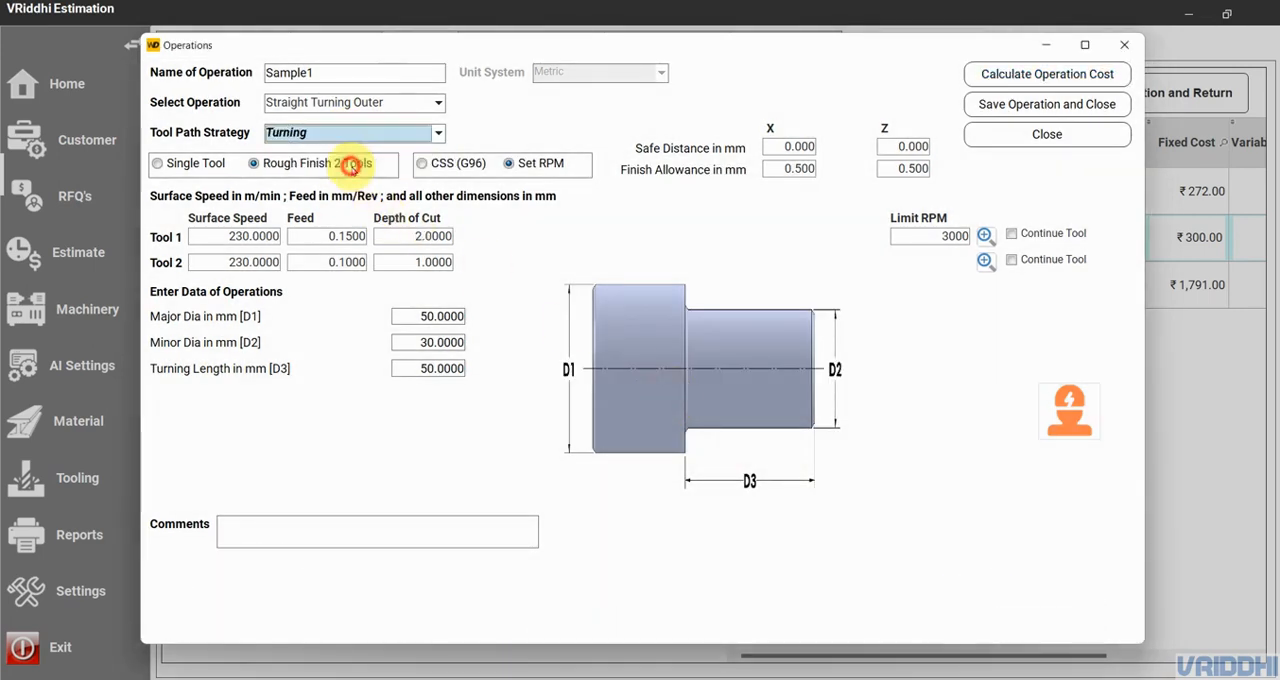
- Set the safe distance to 1 mm in X and Z and recalculate the operation cost for the Turning strategy
{"action": "left_click", "coordinate": [795, 148]}
{"action": "type", "text": "1"}
{"action": "left_click", "coordinate": [912, 147]}
{"action": "type", "text": "1"}
{"action": "left_click", "coordinate": [1052, 74]}
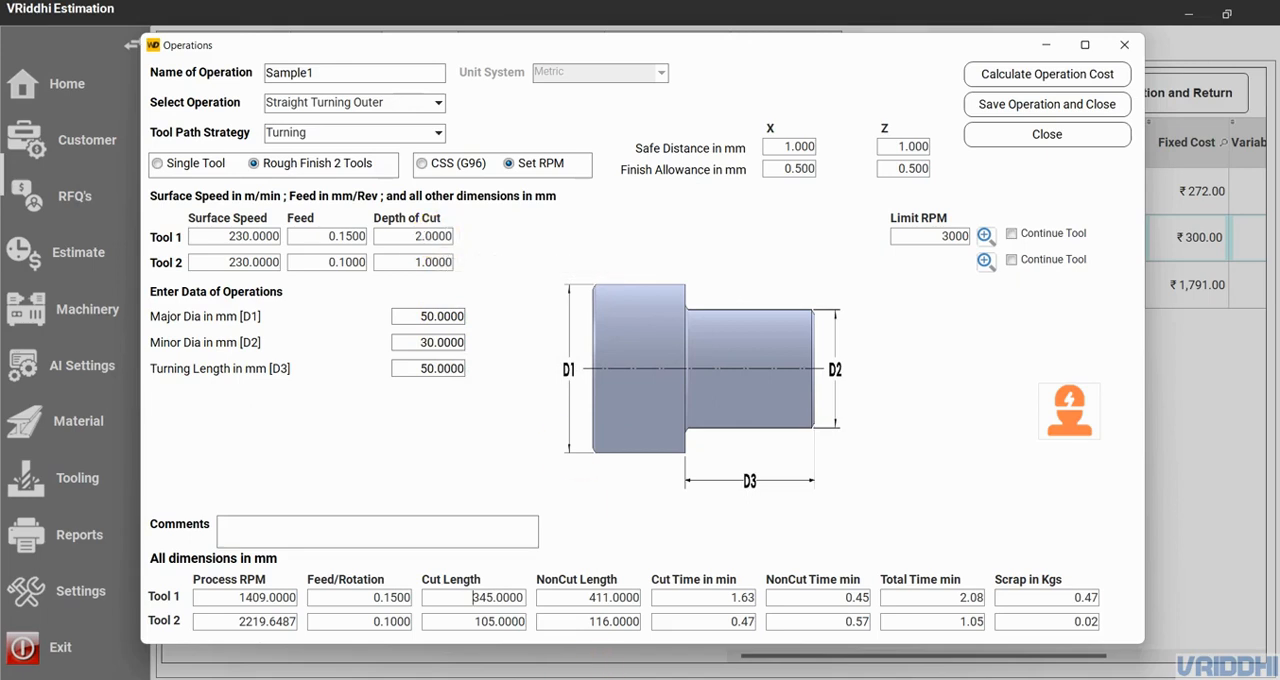
- Open the calculator, clear its Area converter entry and change it to Standard mode
{"action": "left_click", "coordinate": [525, 679]}
{"action": "type", "text": "5030"}
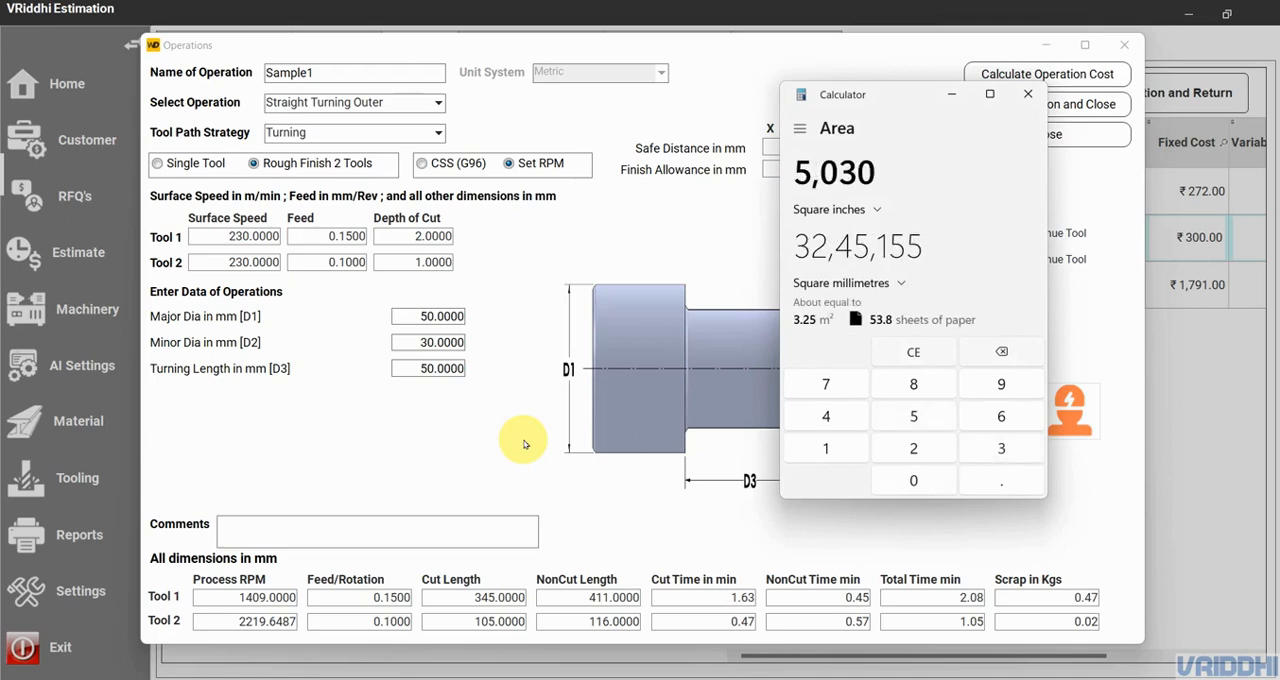
{"action": "key", "text": "Escape"}
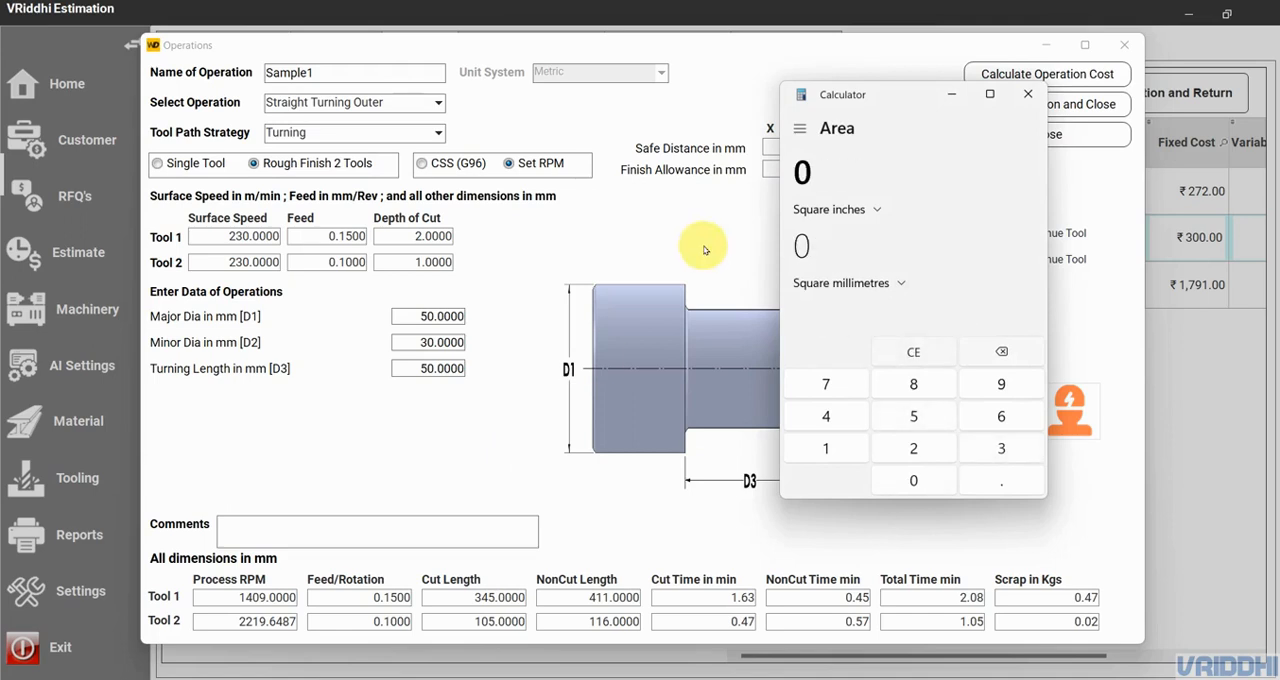
{"action": "left_click", "coordinate": [801, 134]}
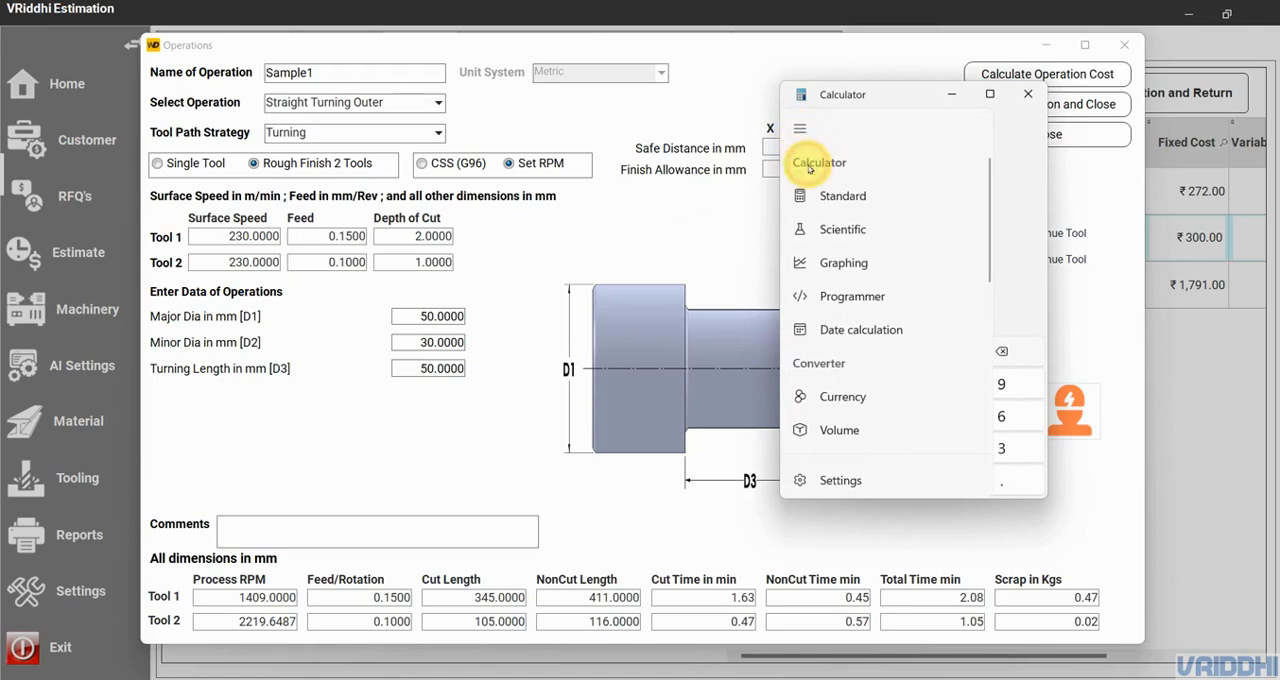
{"action": "left_click", "coordinate": [818, 197]}
- Calculate 50 minus 30, divided by 2 and again by 2, to check the number of cuts, and return to the operation
{"action": "type", "text": "50"}
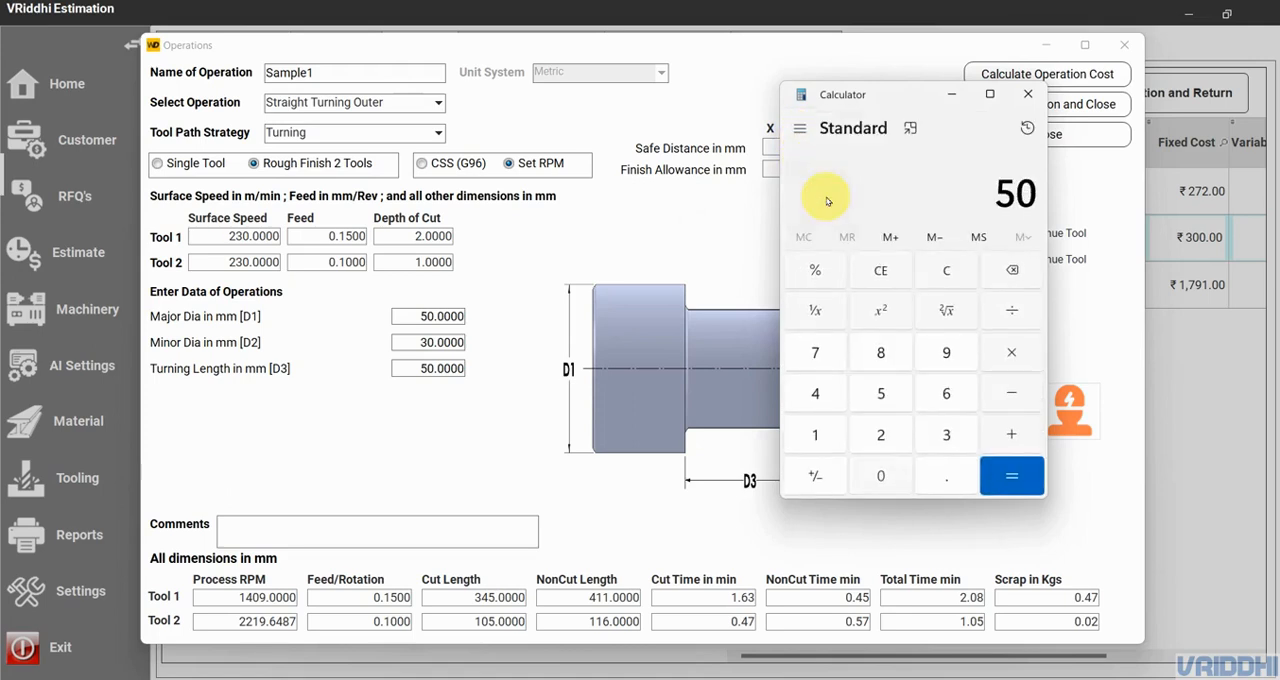
{"action": "type", "text": " - 30"}
{"action": "key", "text": "Return"}
{"action": "type", "text": "2"}
{"action": "key", "text": "Return"}
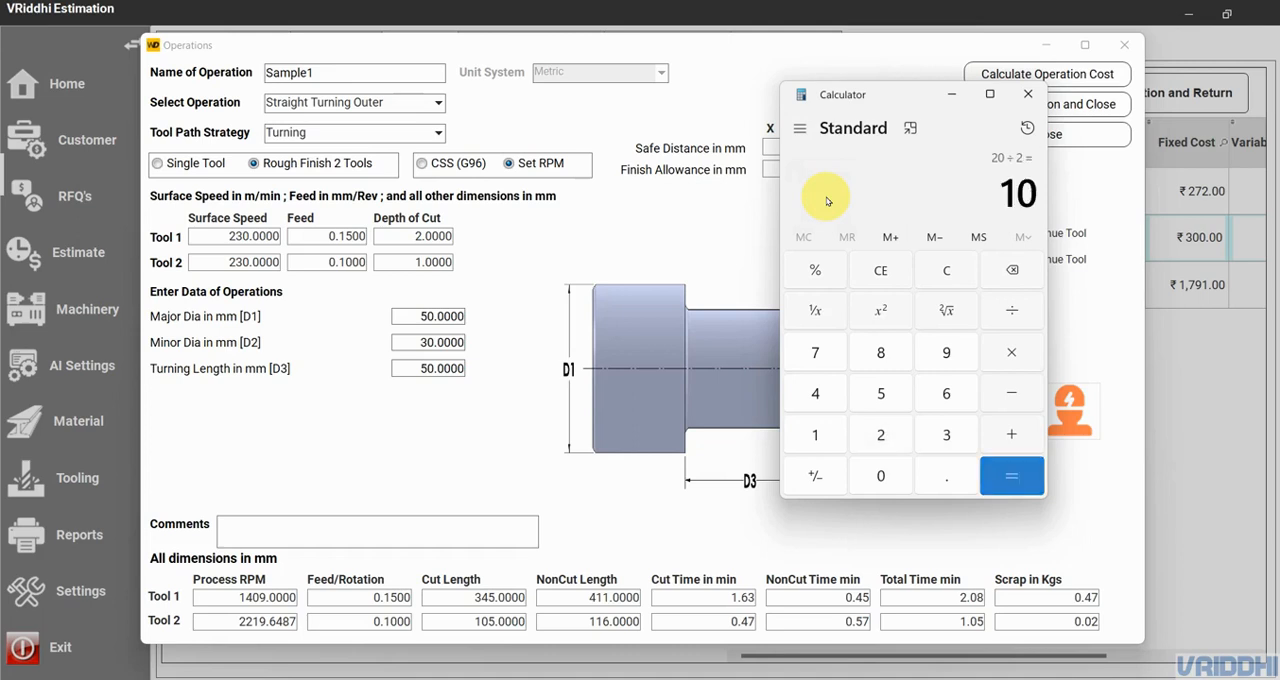
{"action": "type", "text": "2"}
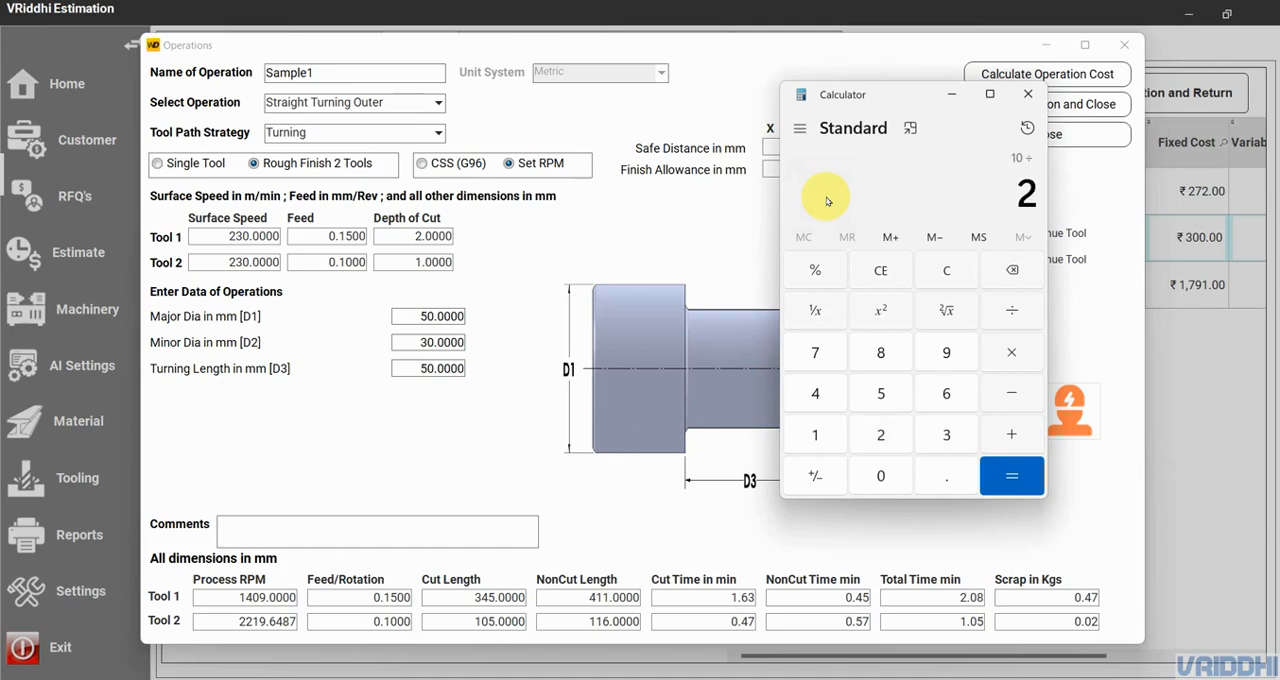
{"action": "left_click", "coordinate": [560, 223]}
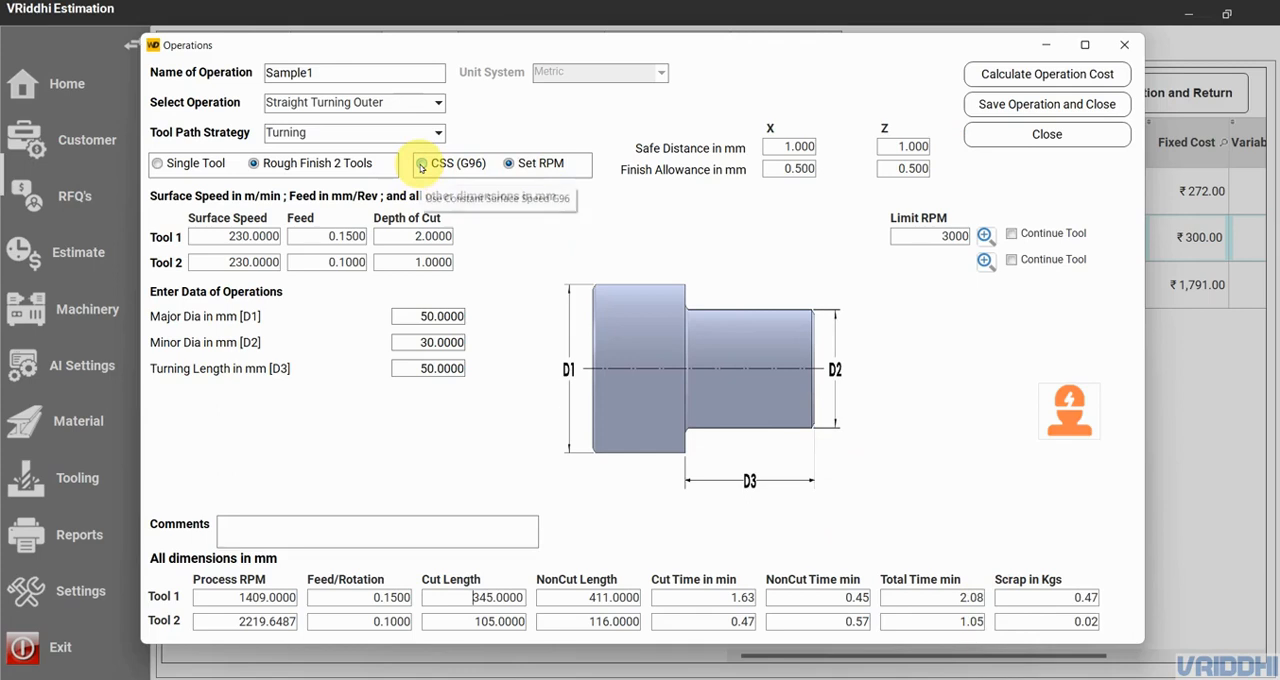
- Set the Sample1 operation to constant surface speed, CSS (G96), and recalculate the operation cost
{"action": "left_click", "coordinate": [421, 165]}
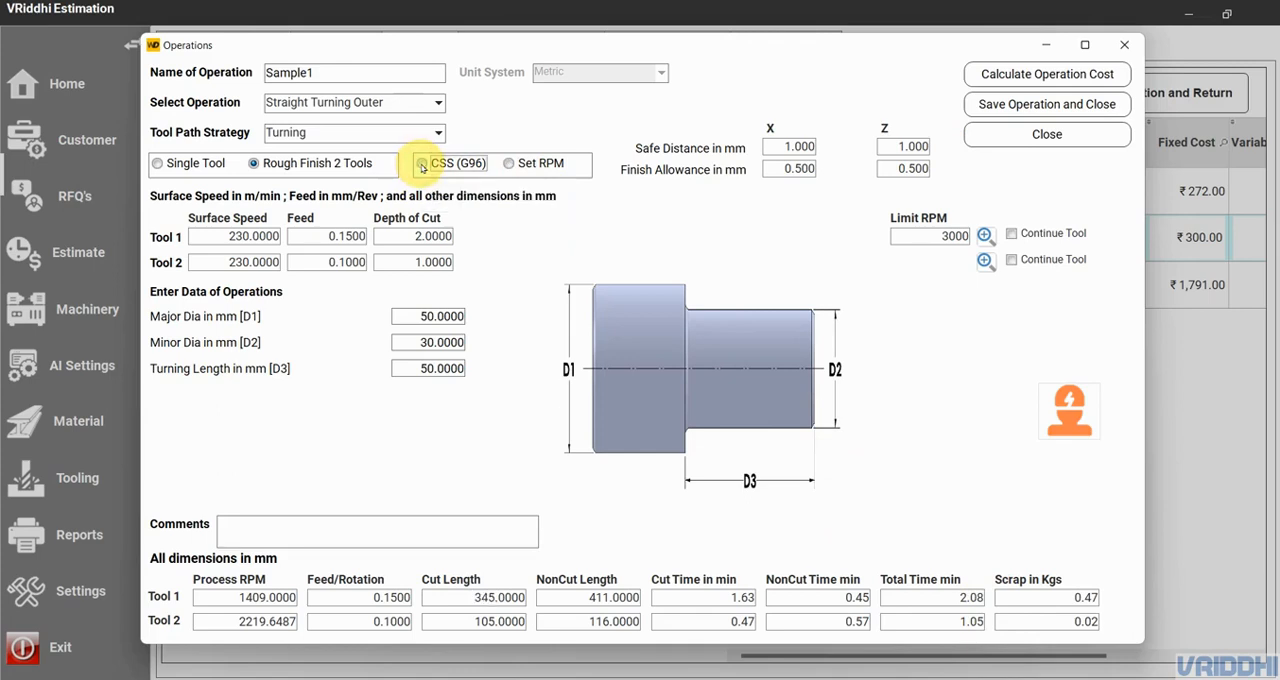
{"action": "left_click", "coordinate": [1041, 76]}
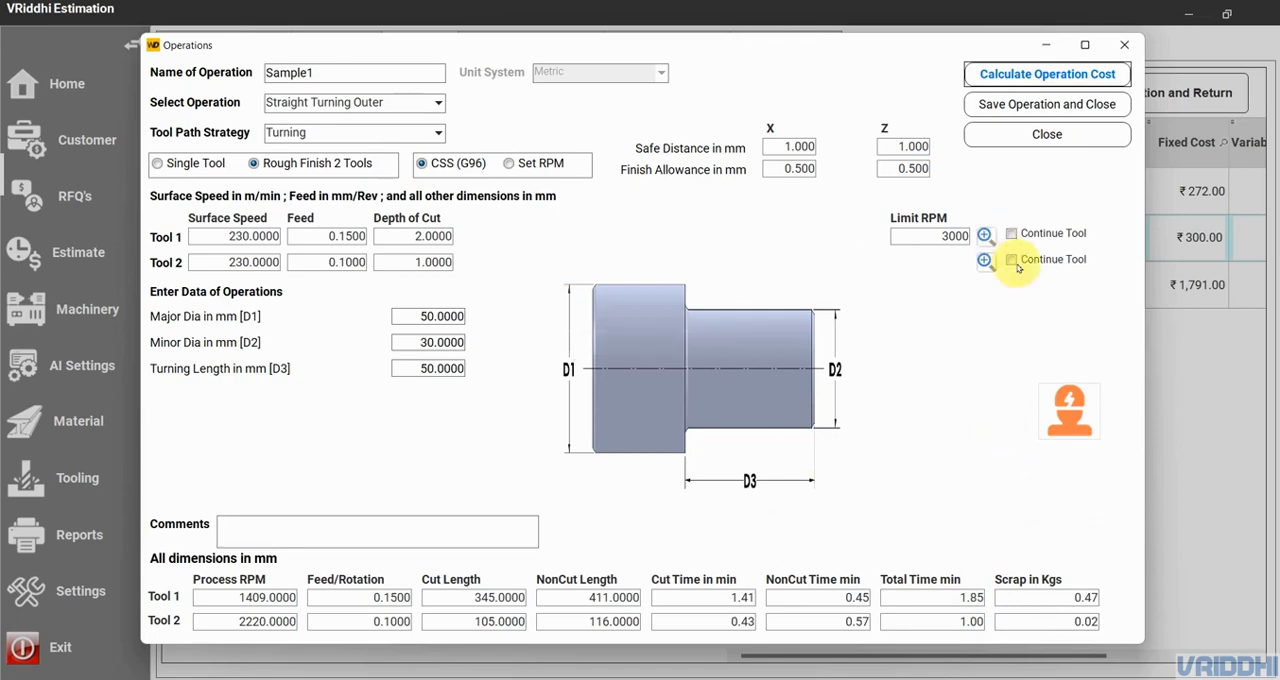
{"action": "mouse_move", "coordinate": [1086, 426]}
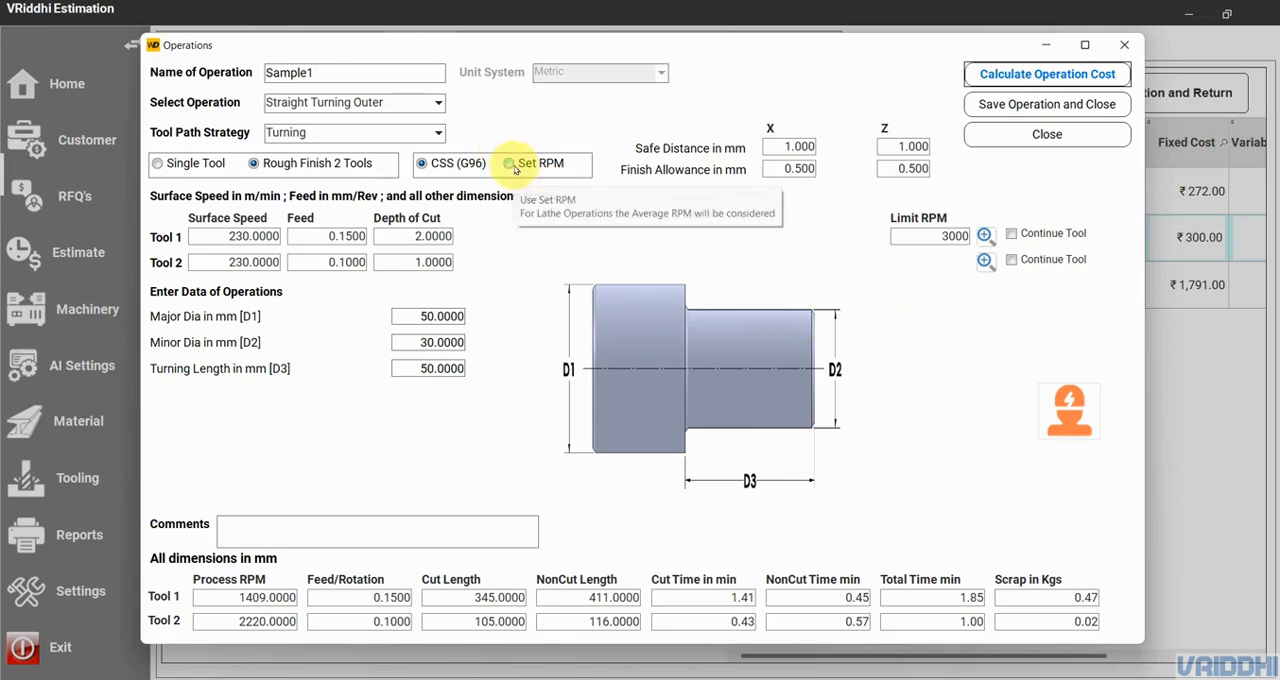
- Change the tool path strategy to Facing, continuing with the change despite the unsaved calculation
{"action": "left_click", "coordinate": [401, 131]}
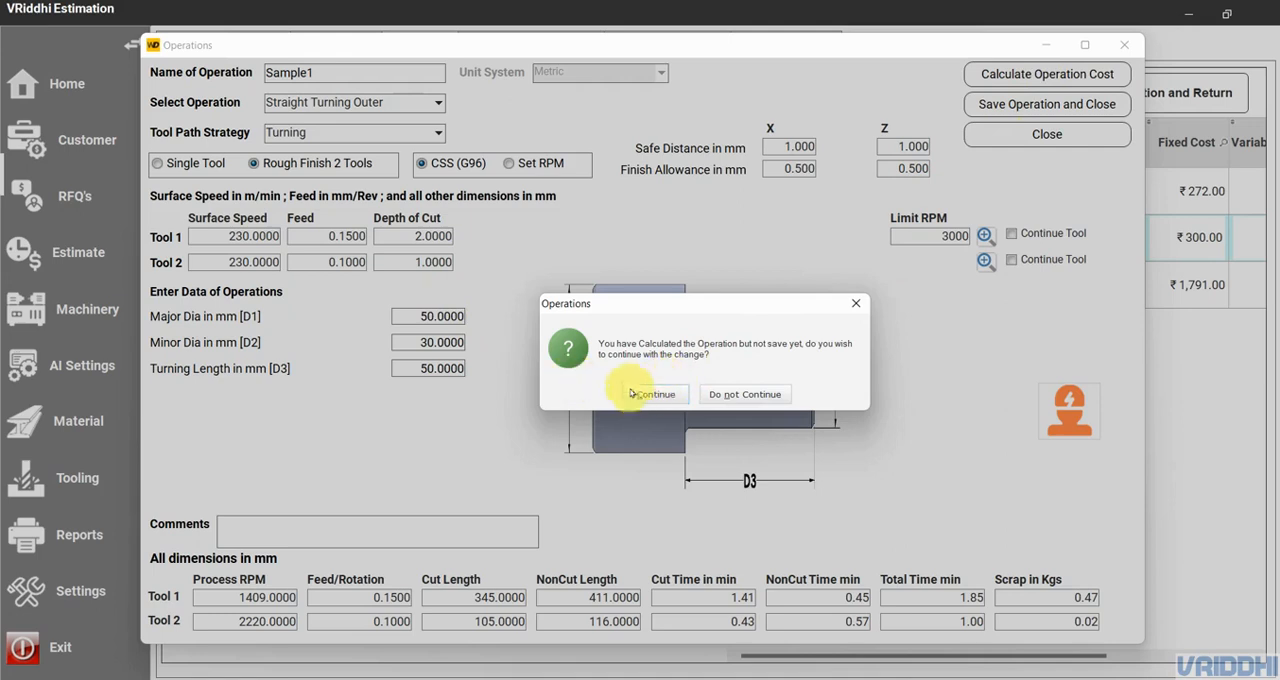
{"action": "left_click", "coordinate": [668, 396]}
{"action": "left_click", "coordinate": [323, 131]}
{"action": "left_click", "coordinate": [322, 151]}
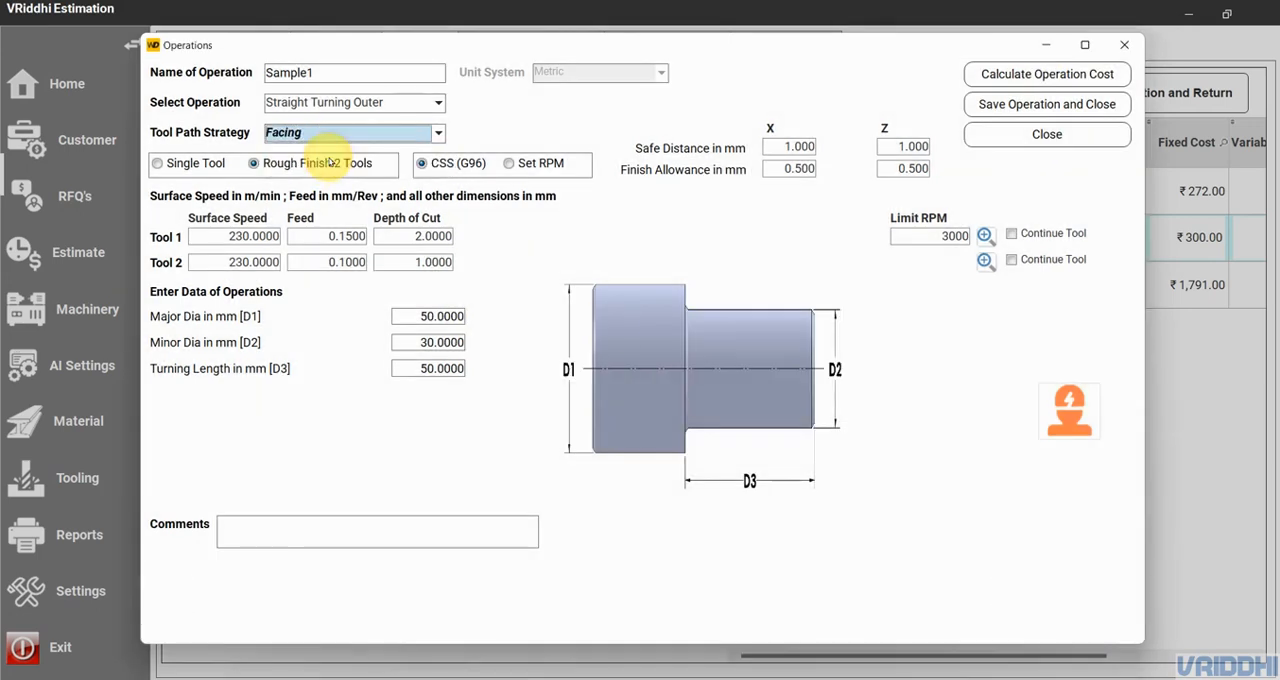
- Set Tool 1's depth of cut to 4 mm and calculate the operation cost for the Facing strategy
{"action": "left_click", "coordinate": [412, 237]}
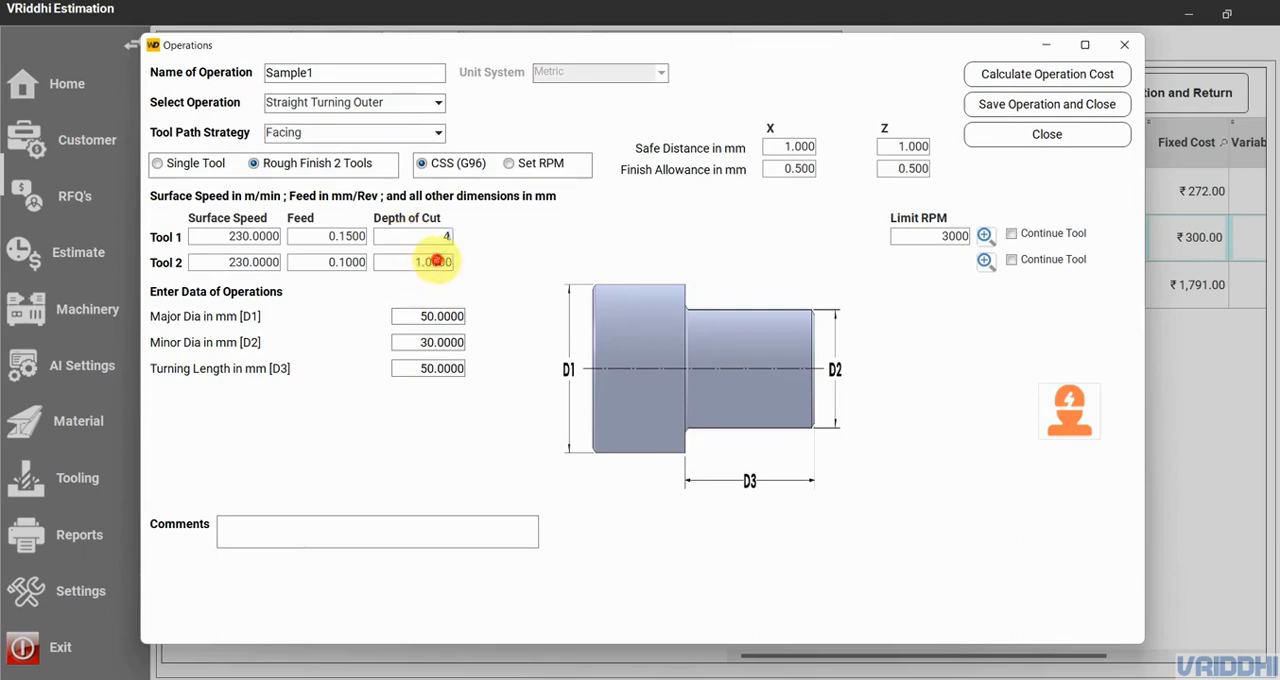
{"action": "left_click", "coordinate": [435, 262]}
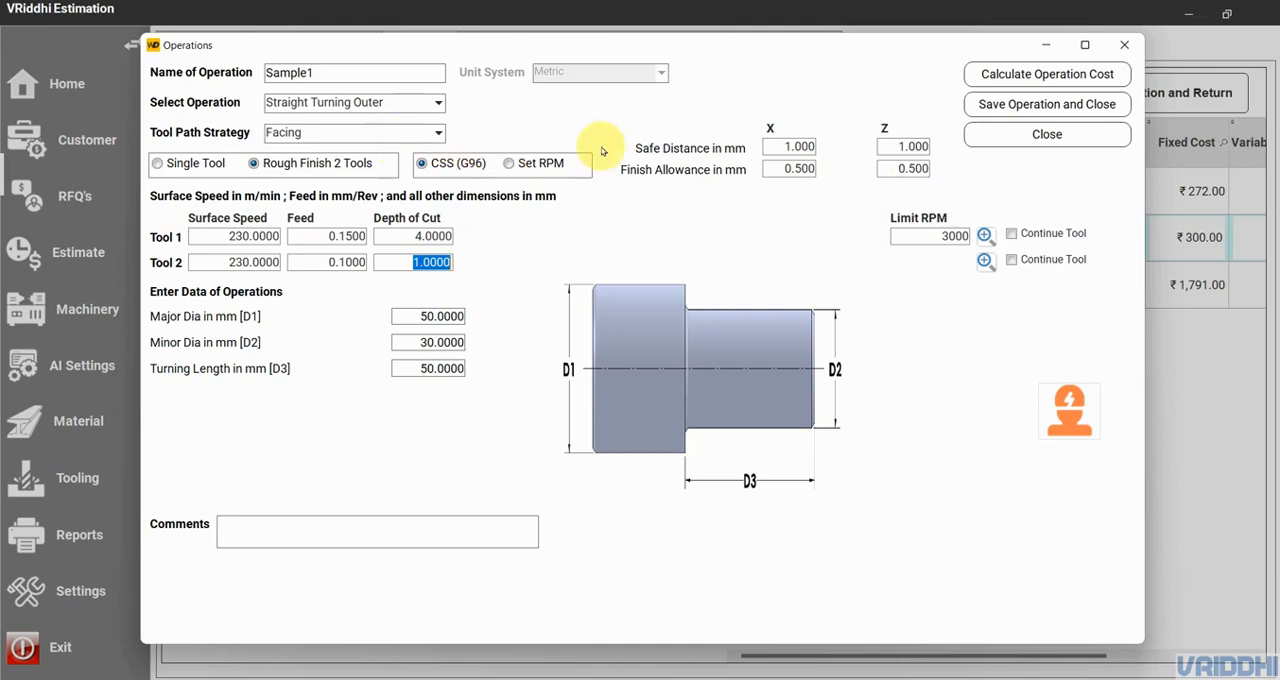
{"action": "left_click", "coordinate": [1011, 75]}
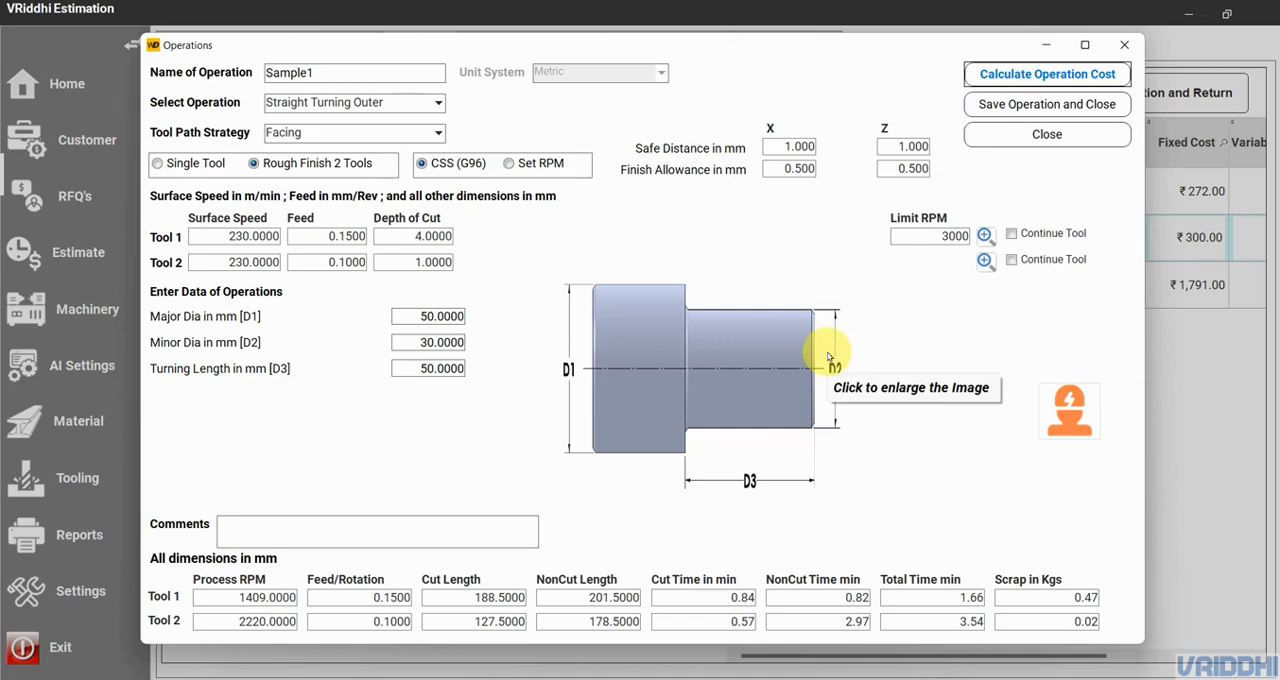
- Return the tool path strategy to Turning and recalculate the operation cost with the 4 mm depth of cut
{"action": "left_click", "coordinate": [335, 140]}
{"action": "left_click", "coordinate": [655, 394]}
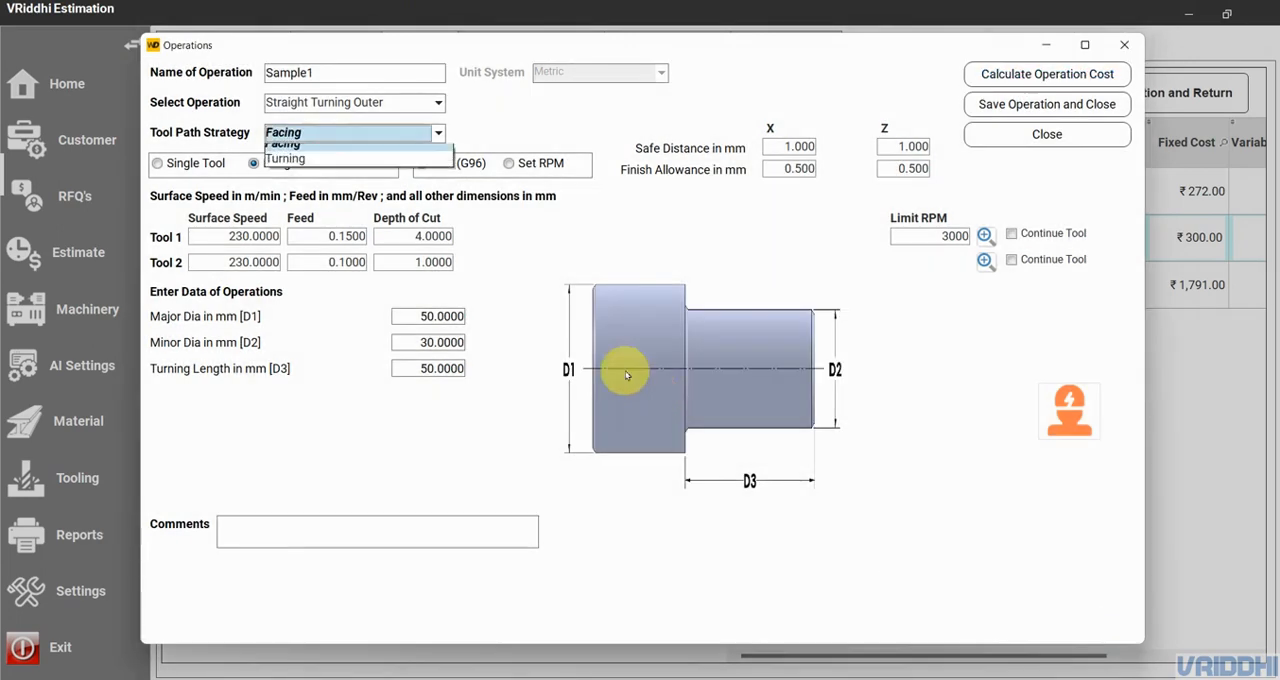
{"action": "left_click", "coordinate": [373, 165]}
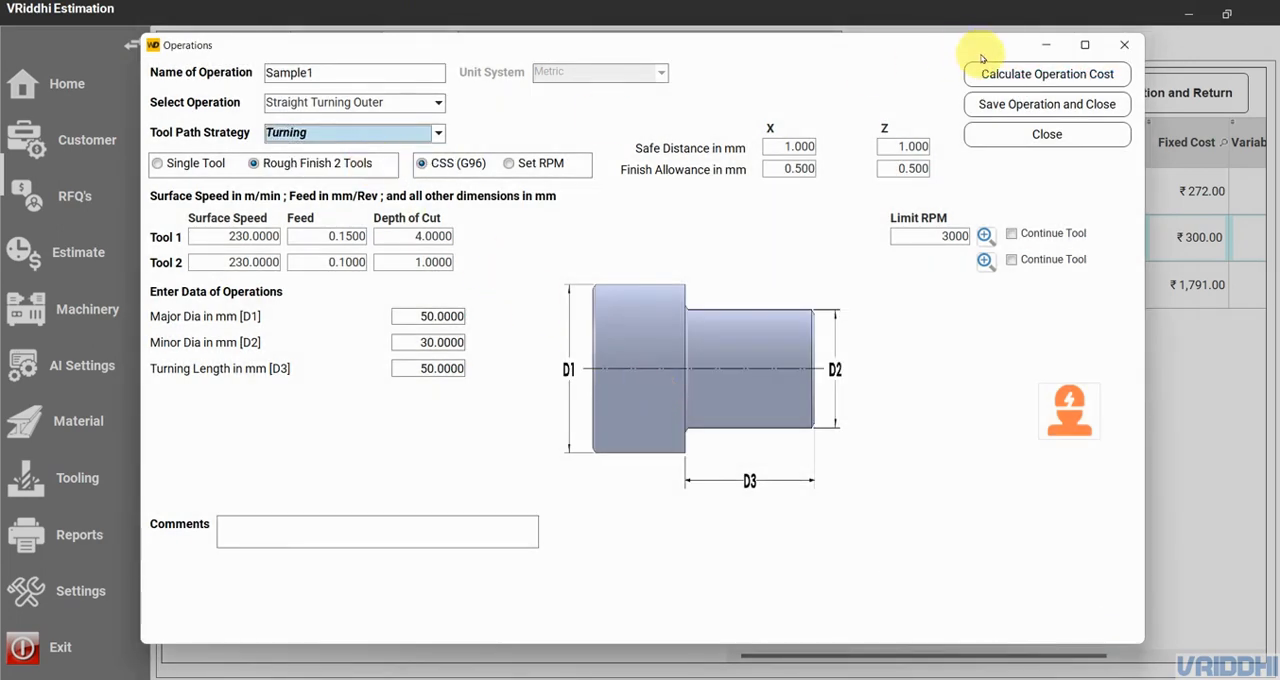
{"action": "left_click", "coordinate": [1025, 77]}
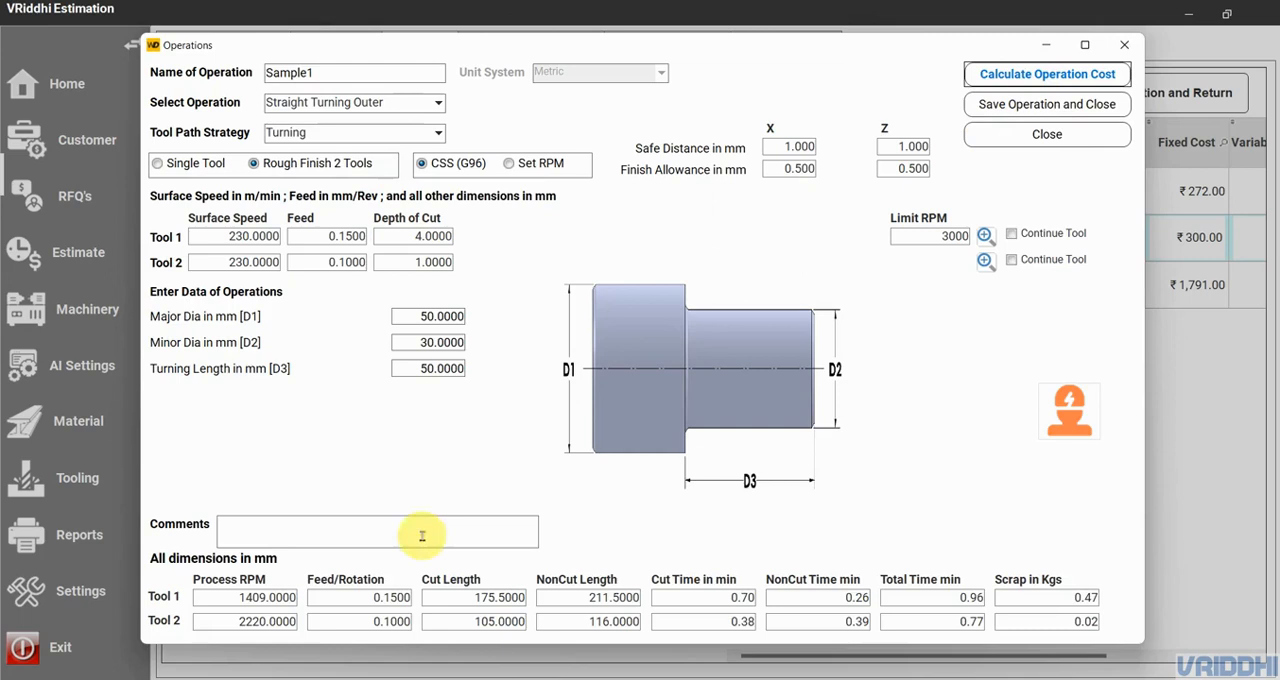
- Set Tool 1's depth of cut to 2 mm and recalculate the operation cost
{"action": "double_click", "coordinate": [425, 236]}
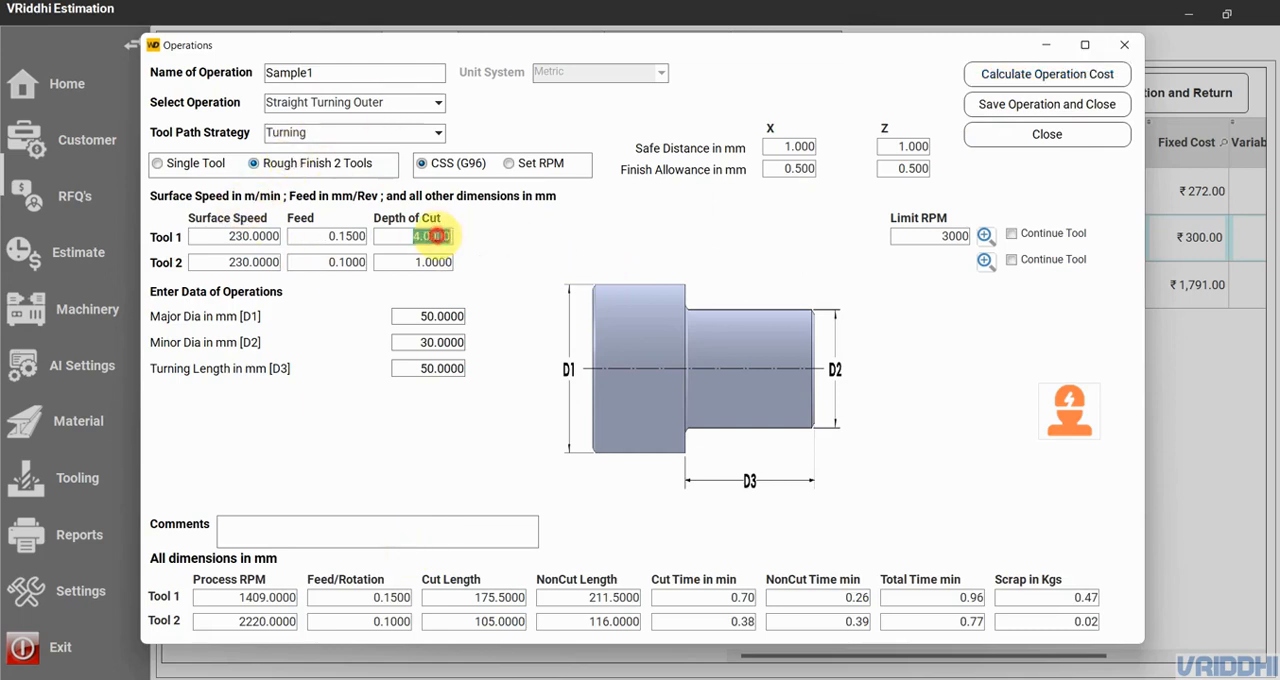
{"action": "key", "text": "Tab"}
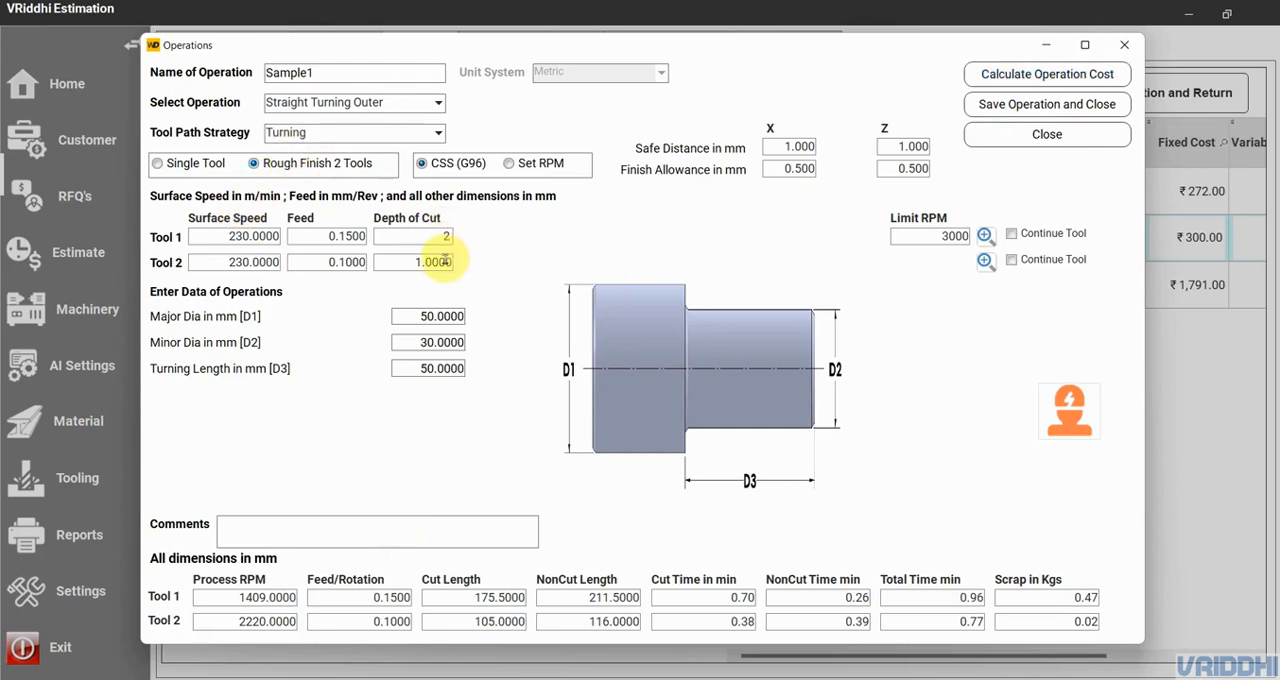
{"action": "left_click", "coordinate": [1000, 74]}
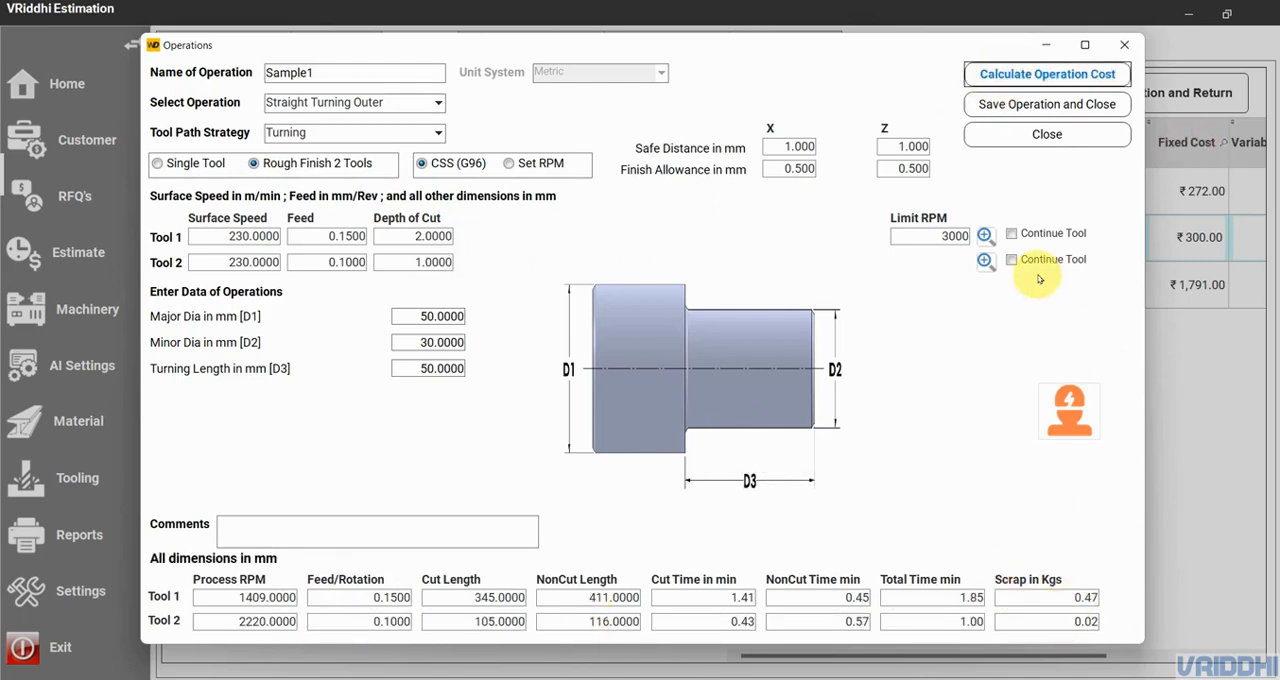
- Save the Sample1 operation to the estimate and check its rough and finish entries under the Lathe Side1 setup
{"action": "left_click", "coordinate": [1043, 106]}
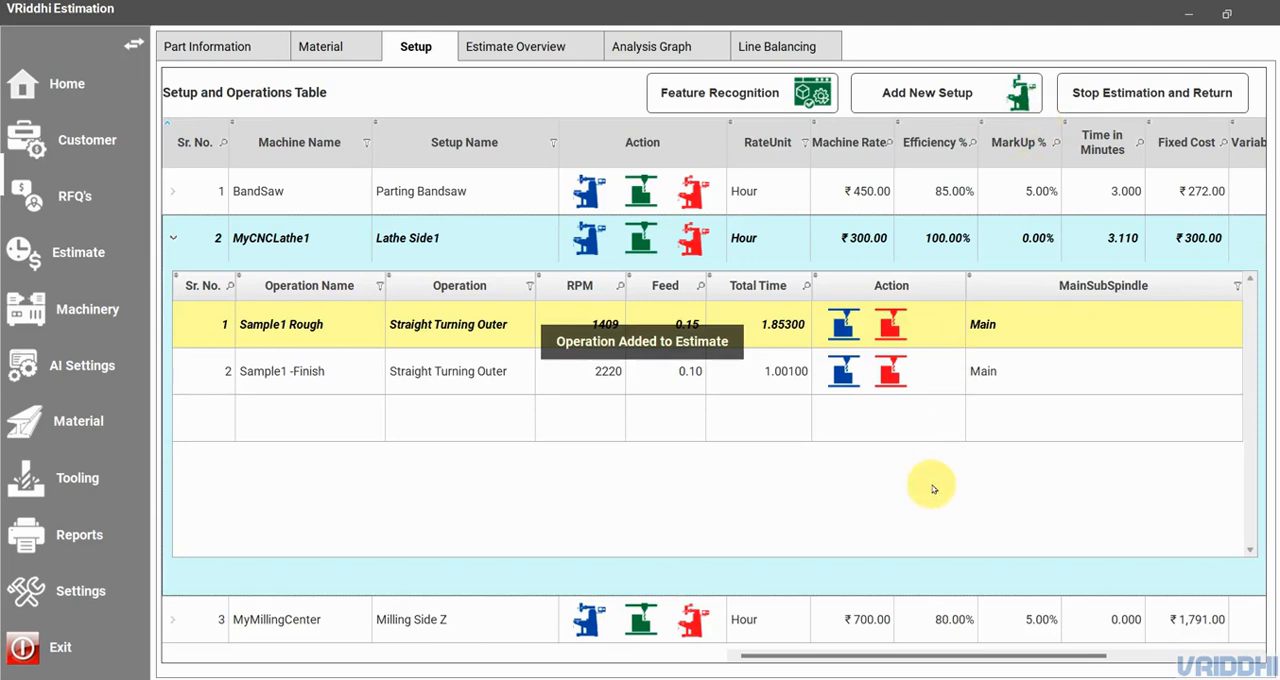
{"action": "left_click", "coordinate": [358, 341]}
{"action": "left_click", "coordinate": [356, 373]}
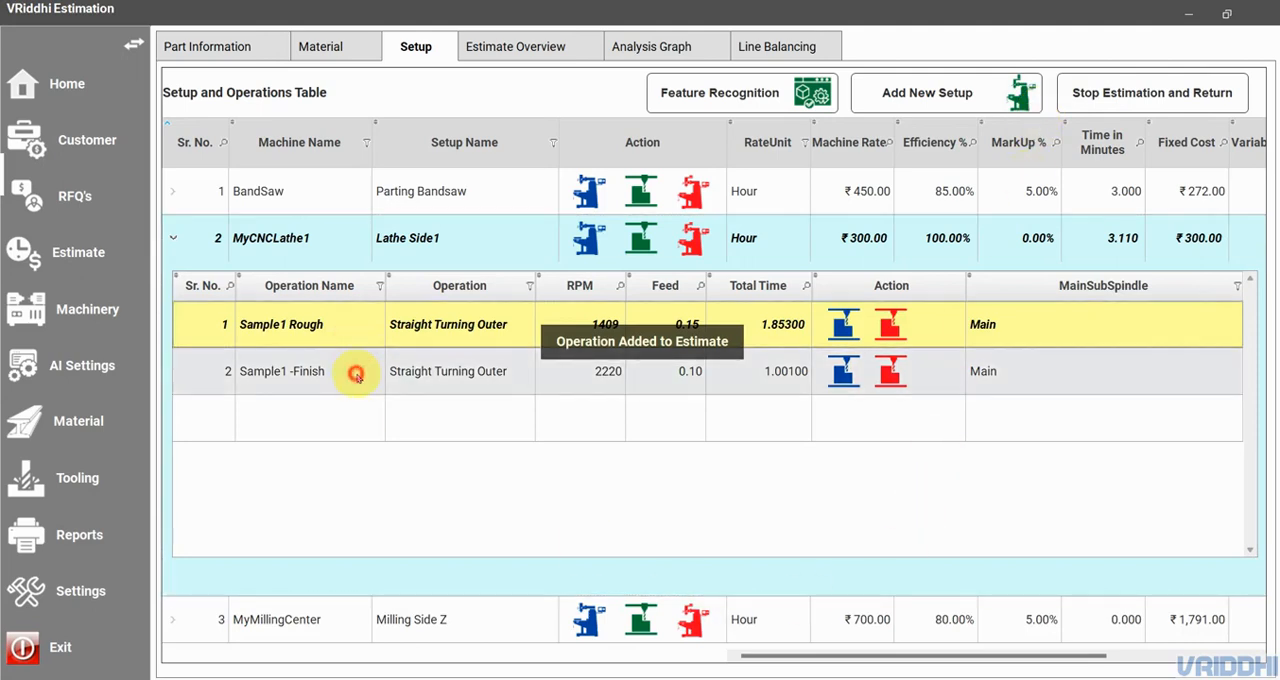
{"action": "left_click", "coordinate": [435, 319]}
{"action": "left_click", "coordinate": [449, 370]}
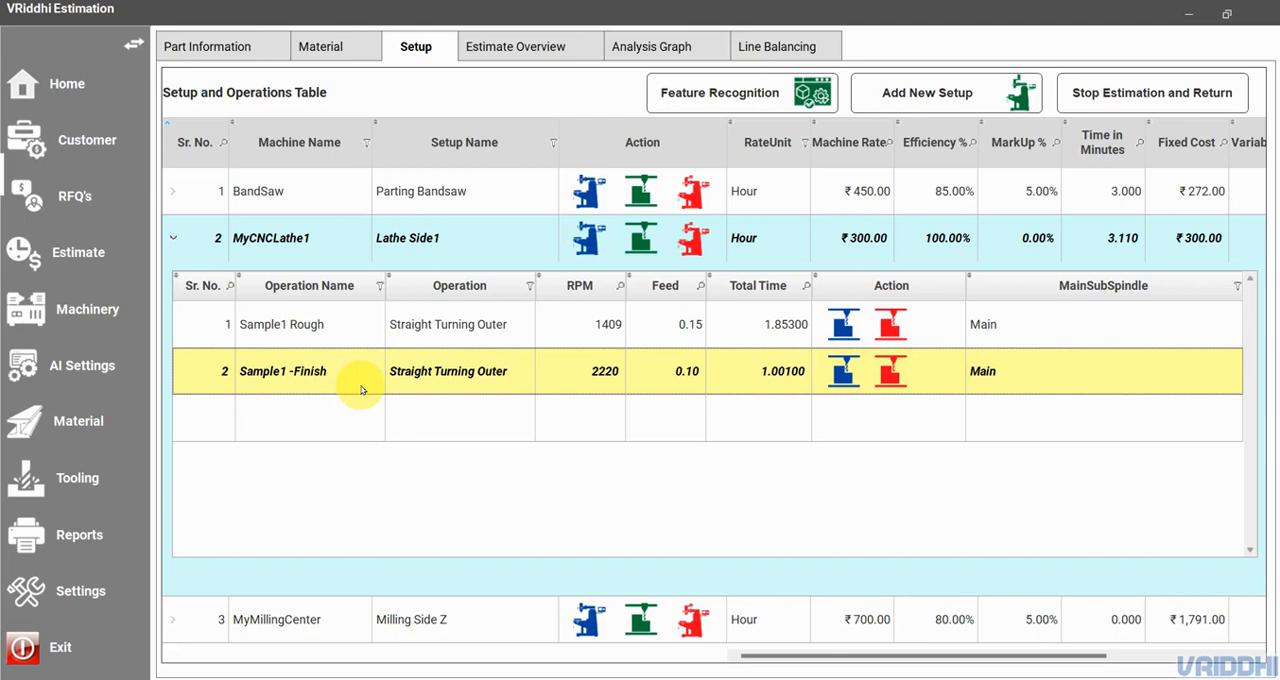
- Add a Lathe Side1 operation named Groove, of type Grooving - OD with the Turning tool path strategy
{"action": "left_click", "coordinate": [641, 241]}
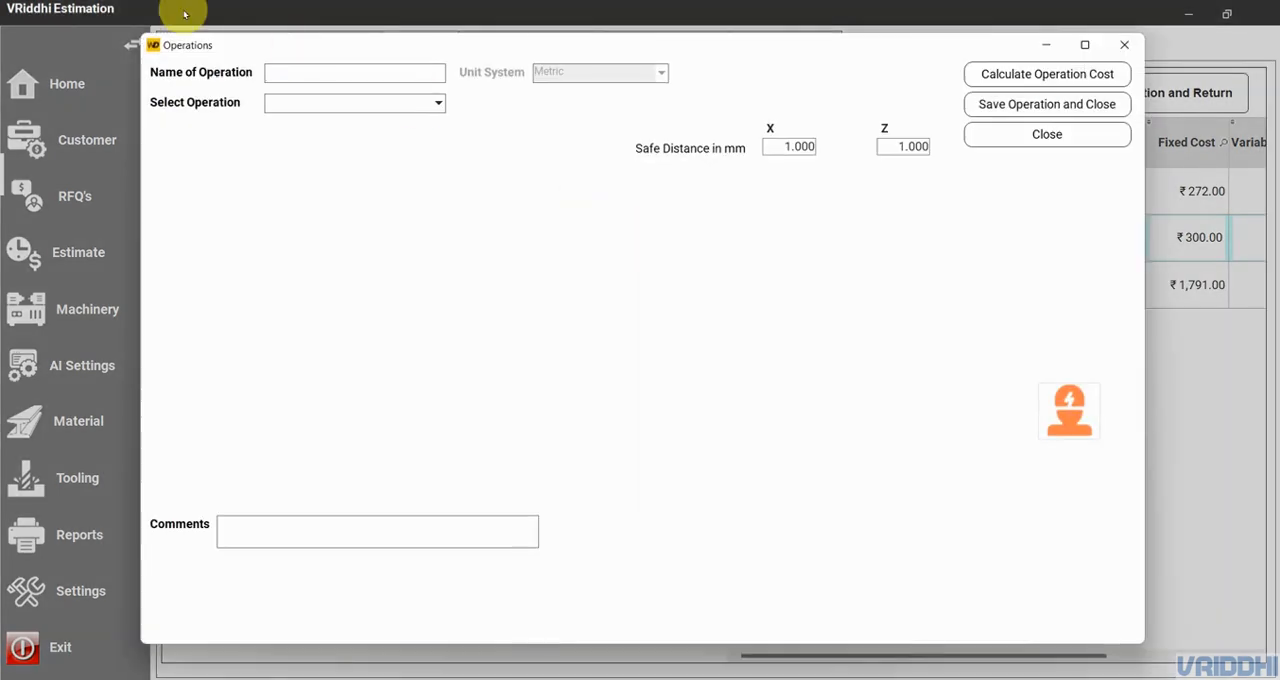
{"action": "left_click", "coordinate": [403, 104]}
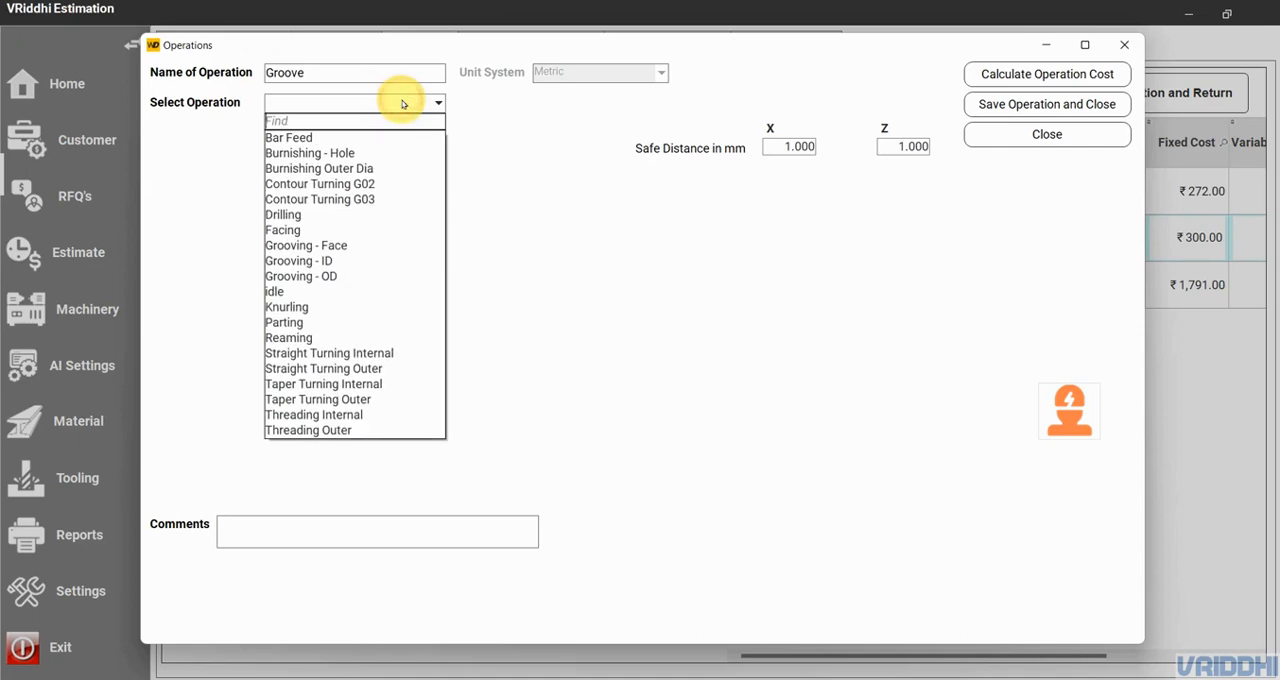
{"action": "left_click", "coordinate": [368, 276]}
{"action": "left_click", "coordinate": [372, 133]}
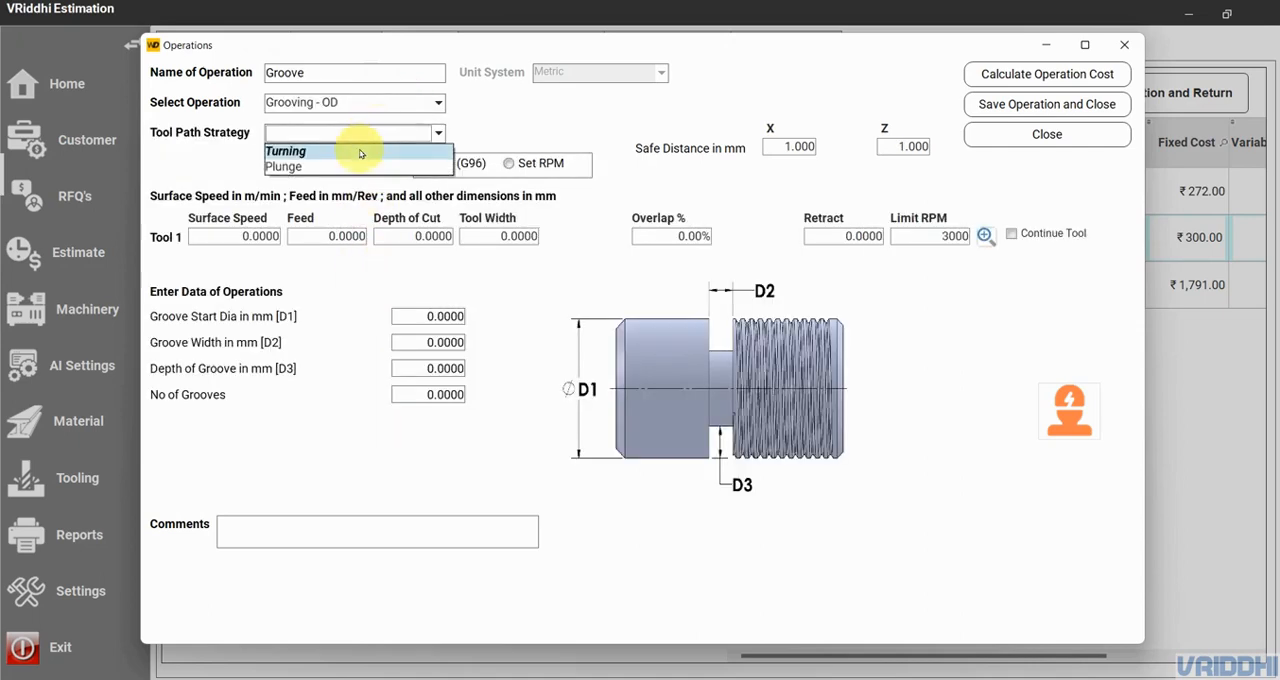
{"action": "left_click", "coordinate": [361, 152]}
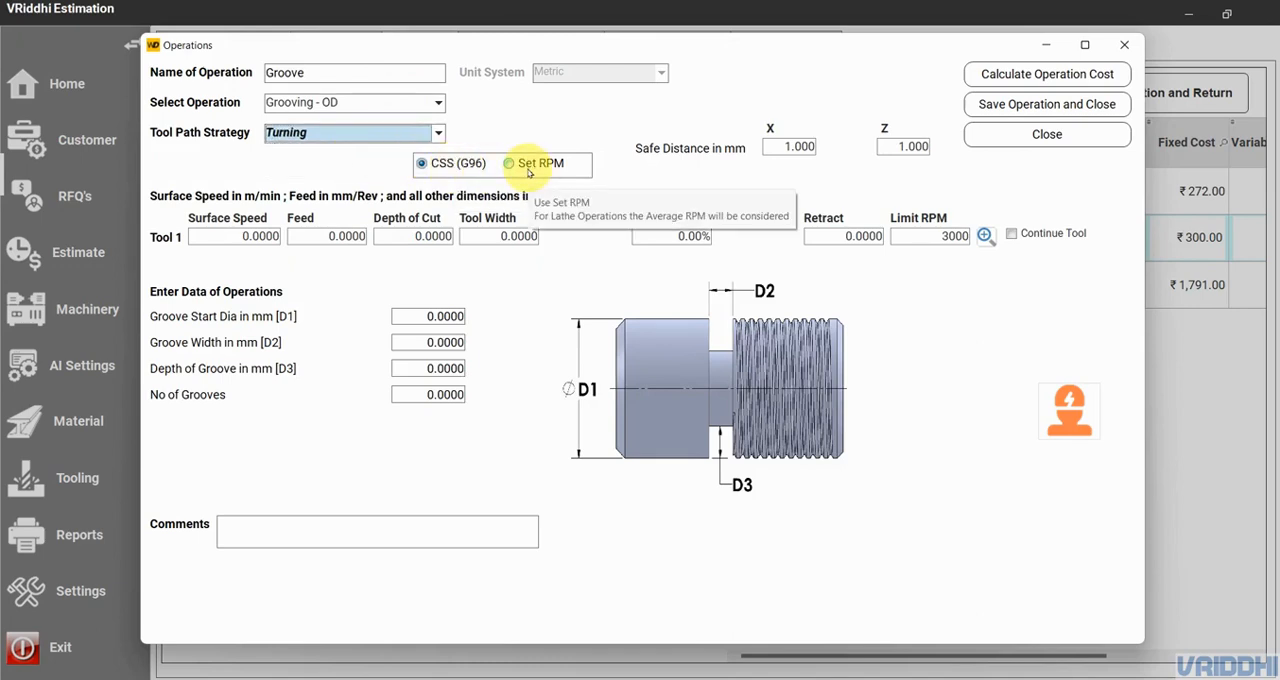
- Assign the metric coated carbide Groove tool from the tool list to Tool 1 of the Groove operation
{"action": "left_click", "coordinate": [224, 236]}
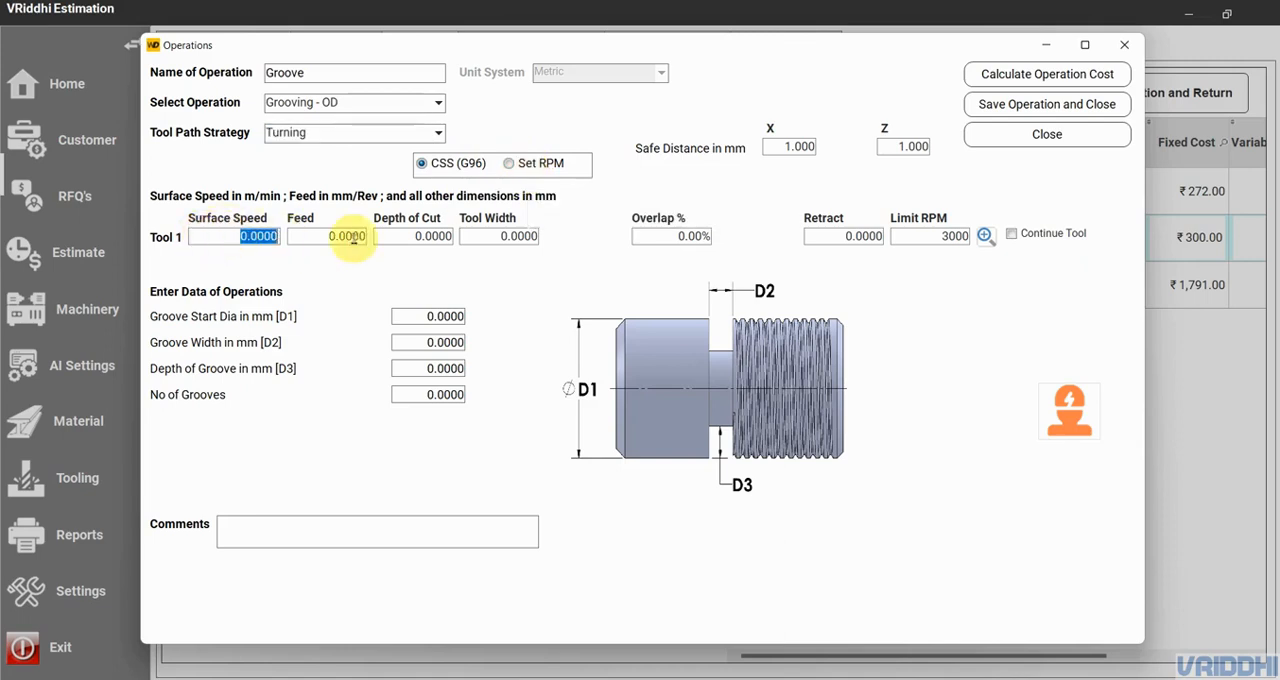
{"action": "left_click", "coordinate": [985, 235]}
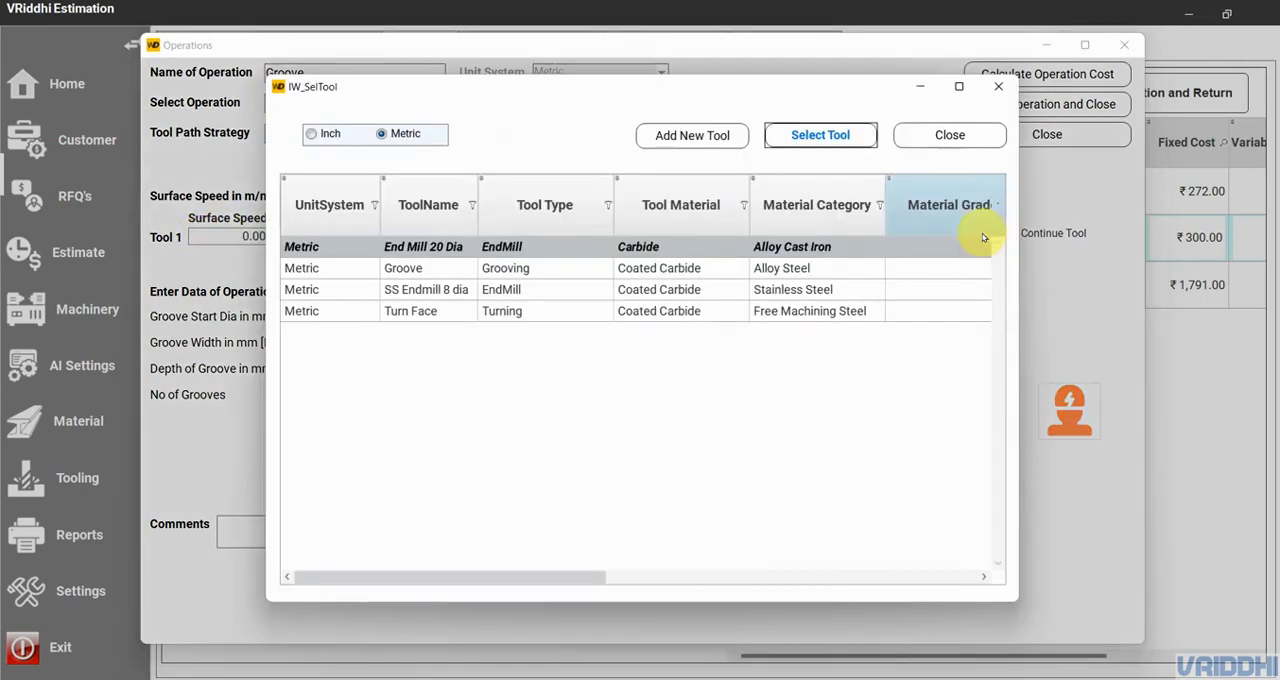
{"action": "left_click", "coordinate": [526, 266]}
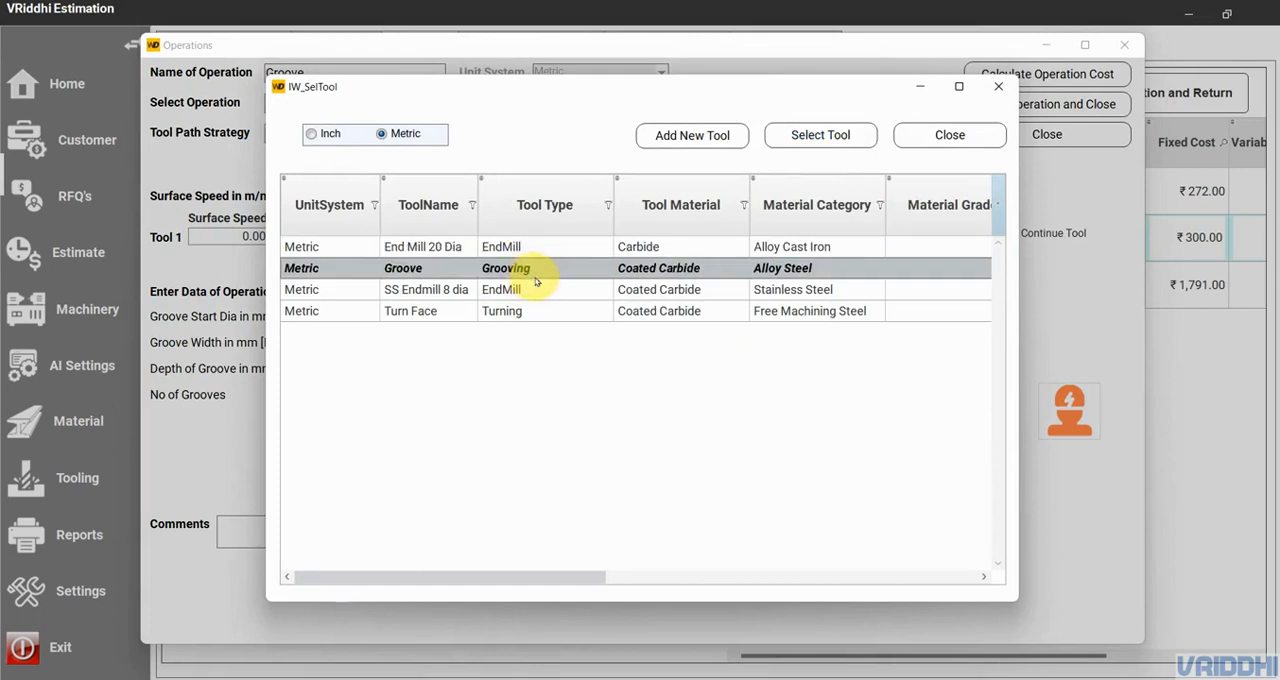
{"action": "left_click", "coordinate": [776, 140]}
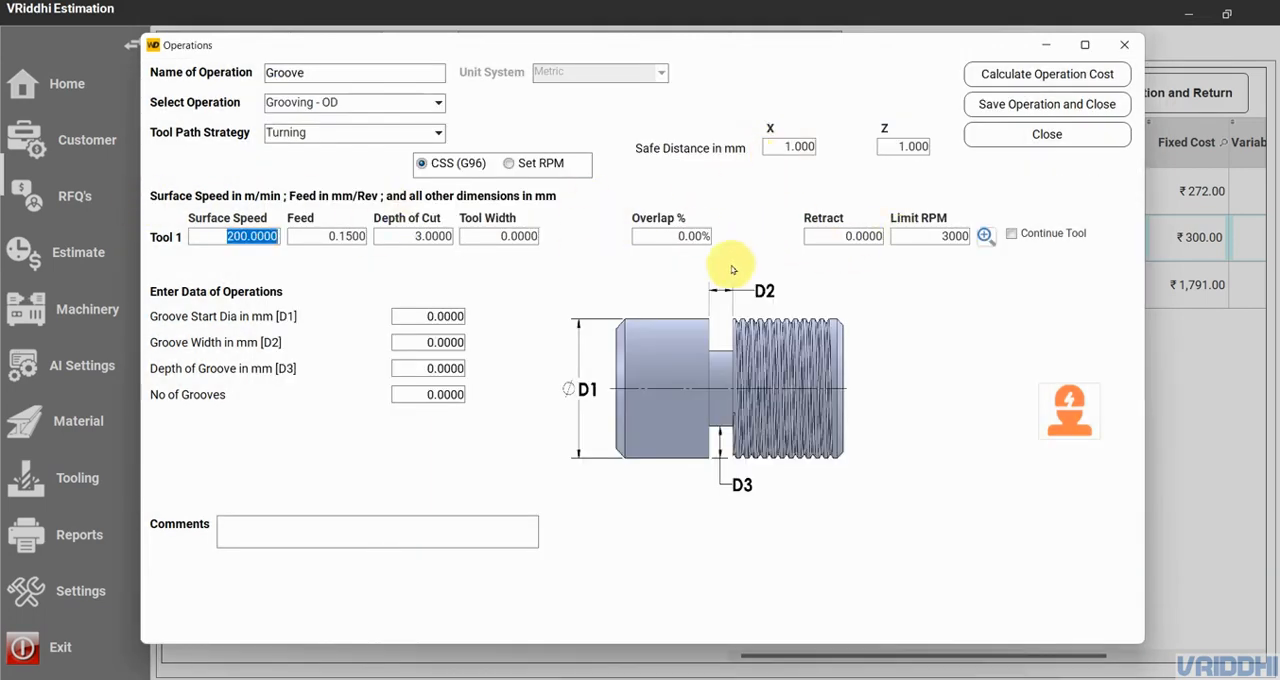
- Define the groove with a 50 mm start diameter, 6 mm width, 3 mm depth and 1 groove
{"action": "left_click", "coordinate": [421, 316]}
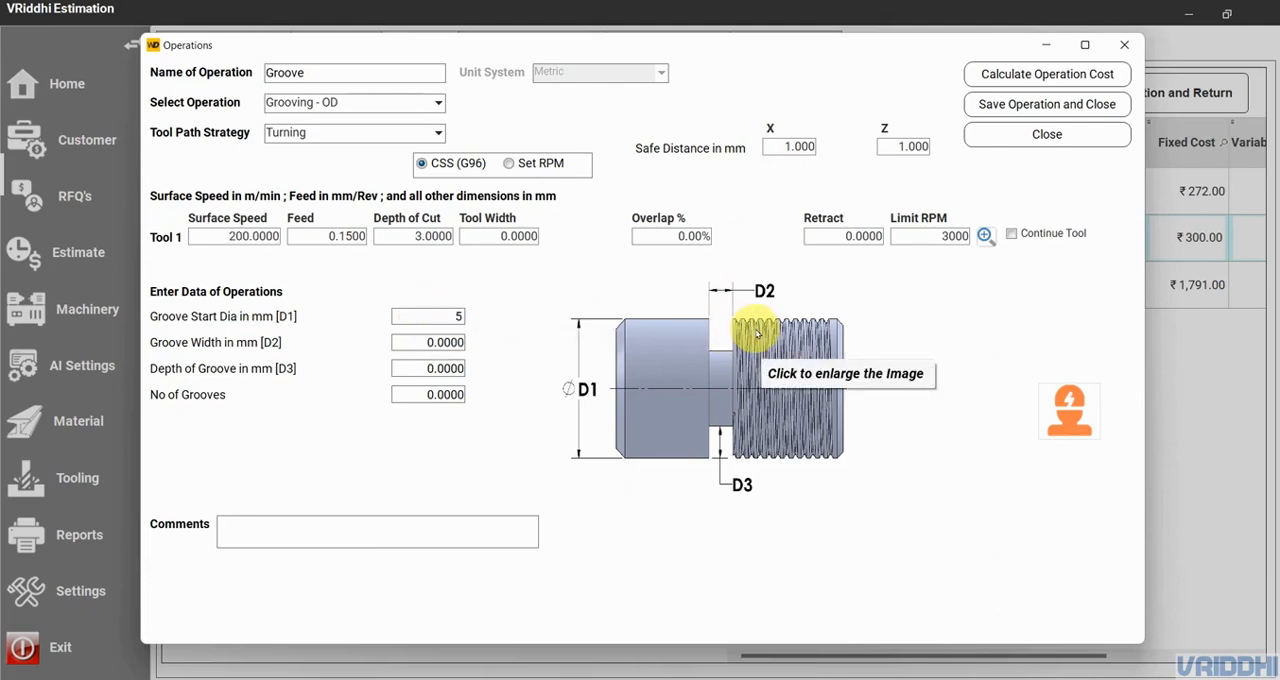
{"action": "left_click", "coordinate": [426, 342]}
{"action": "type", "text": "6"}
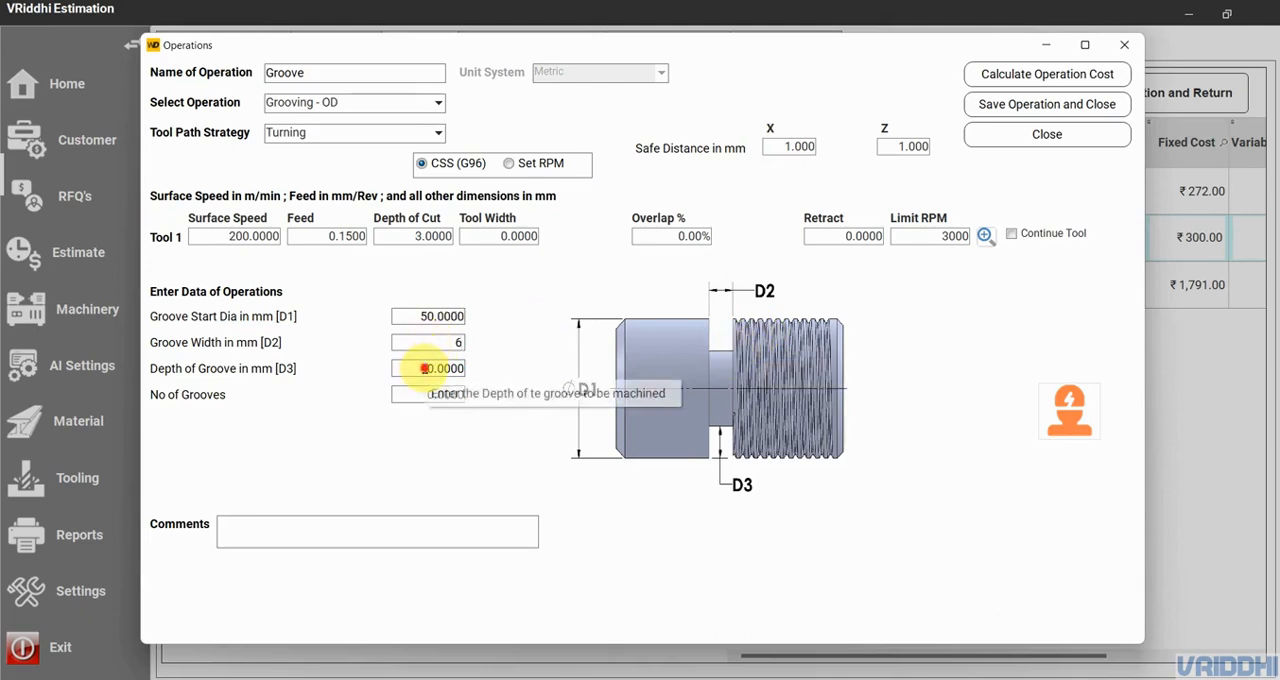
{"action": "left_click", "coordinate": [427, 368]}
{"action": "type", "text": "3"}
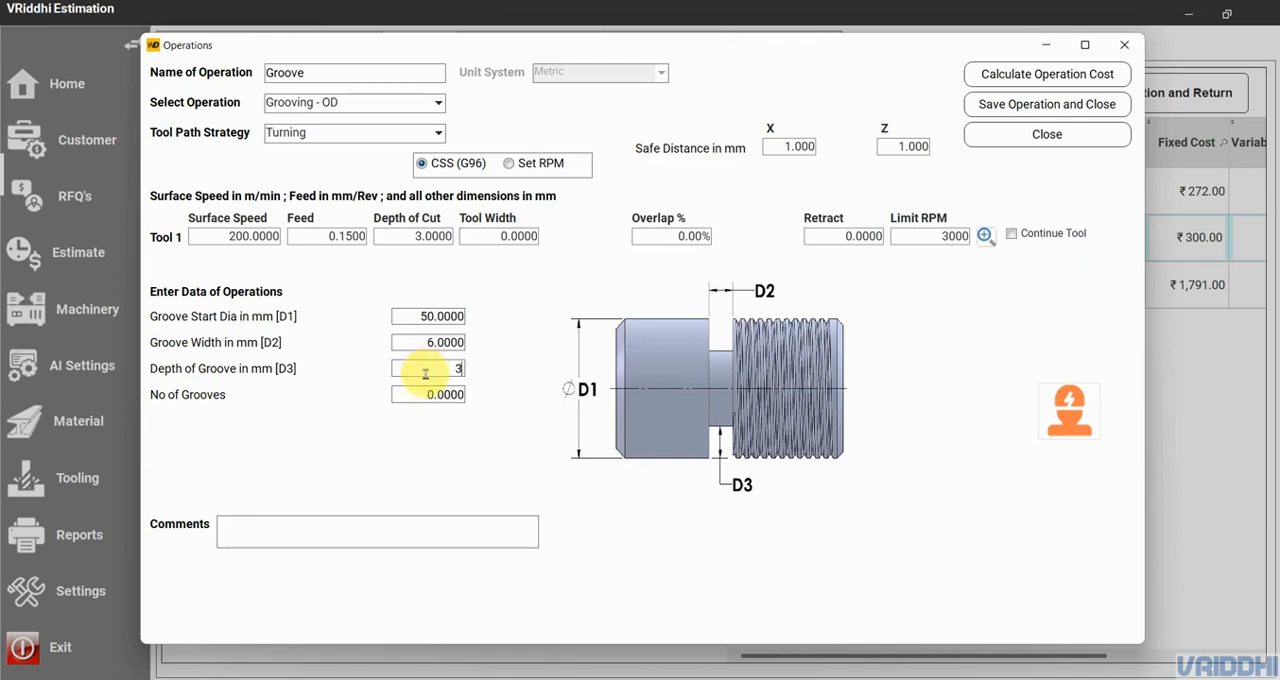
{"action": "left_click", "coordinate": [423, 396]}
{"action": "type", "text": "1"}
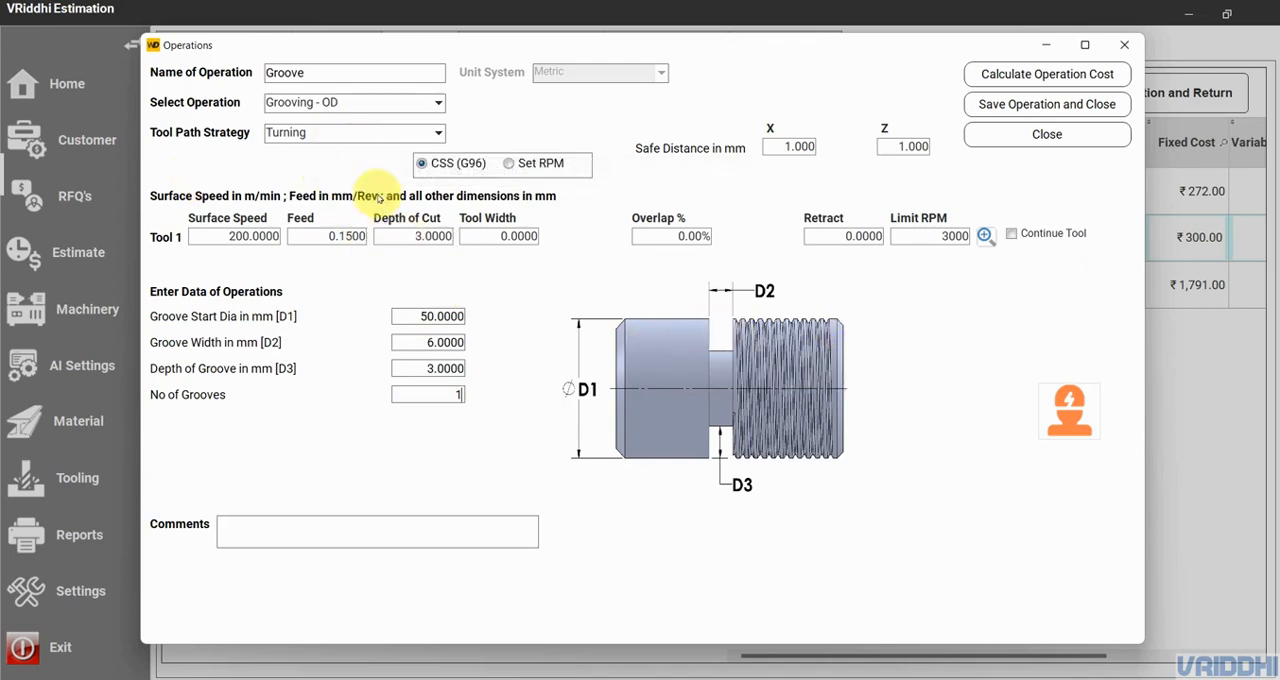
- Set Tool 1's width to 3 mm and its overlap to 100%, and calculate the Groove operation cost
{"action": "left_click", "coordinate": [410, 236]}
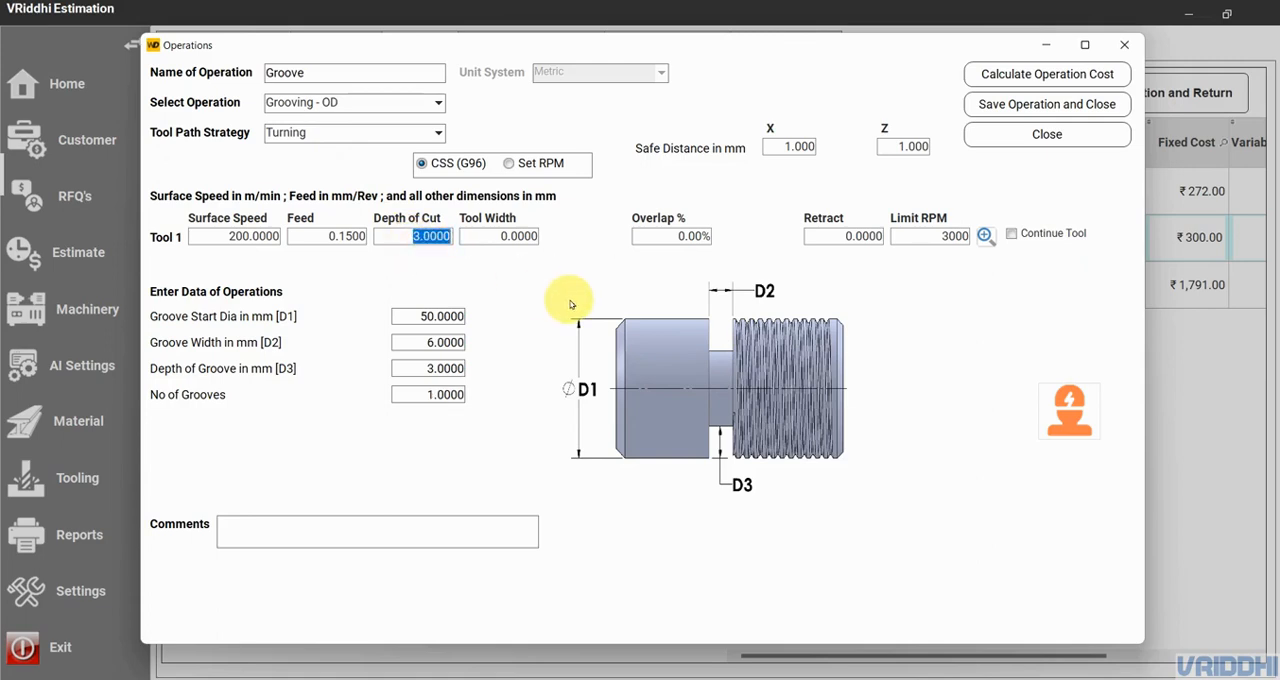
{"action": "left_click", "coordinate": [443, 343]}
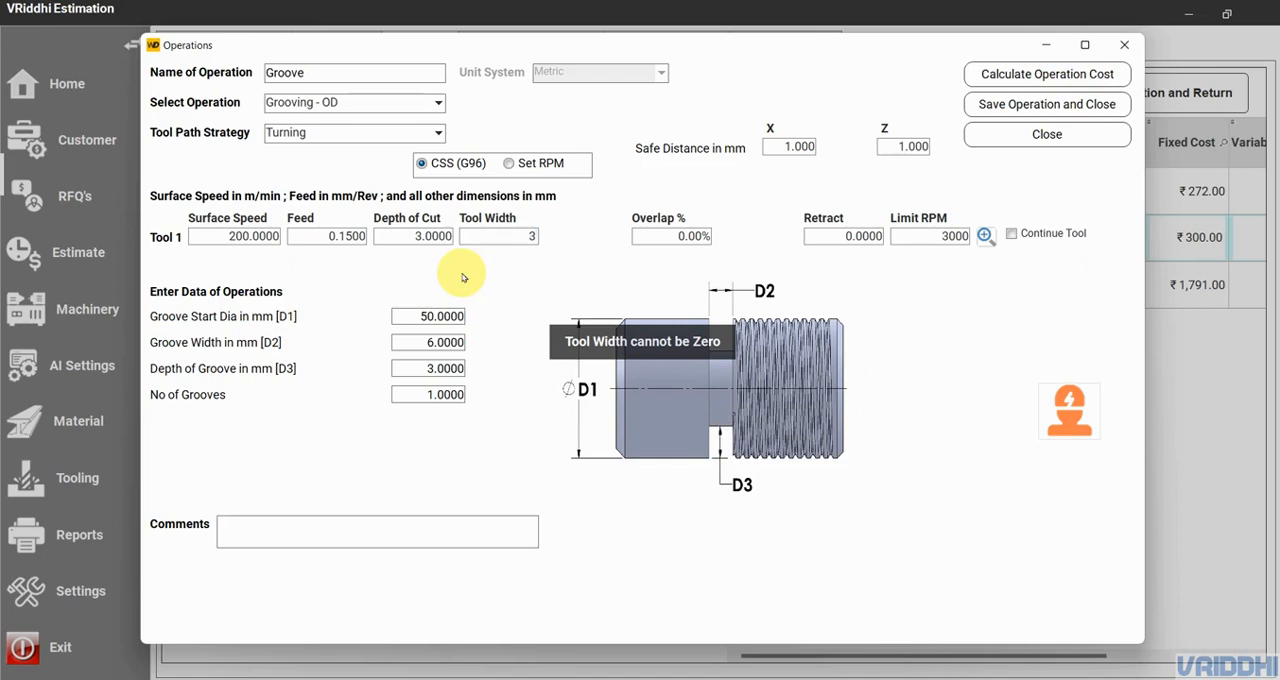
{"action": "left_click", "coordinate": [694, 240]}
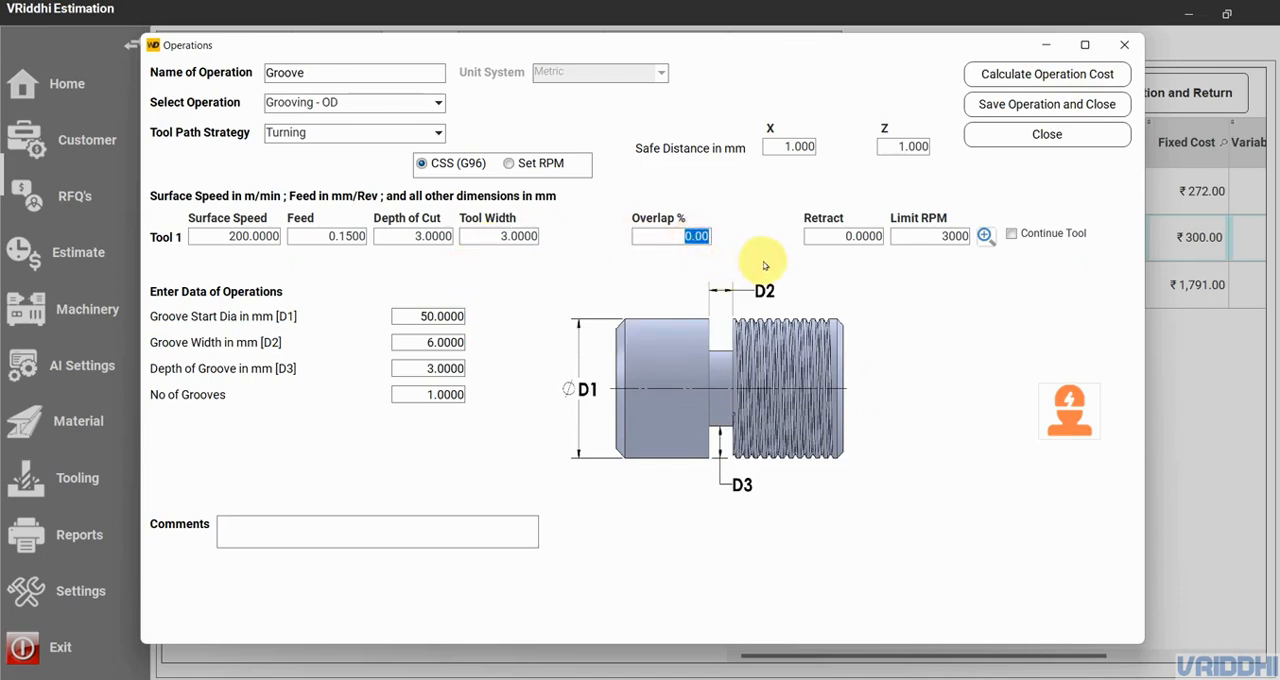
{"action": "left_click", "coordinate": [1090, 76]}
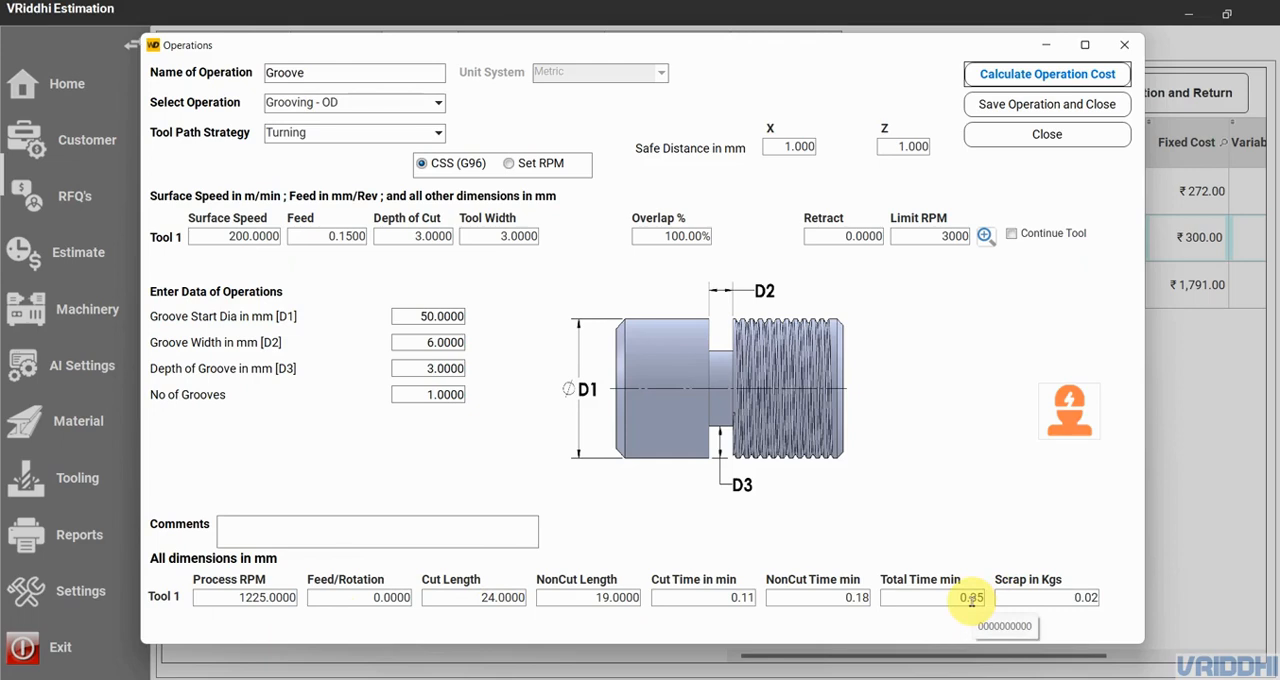
- Change the Groove operation's tool path strategy to Plunge and recalculate the operation cost
{"action": "left_click", "coordinate": [303, 137]}
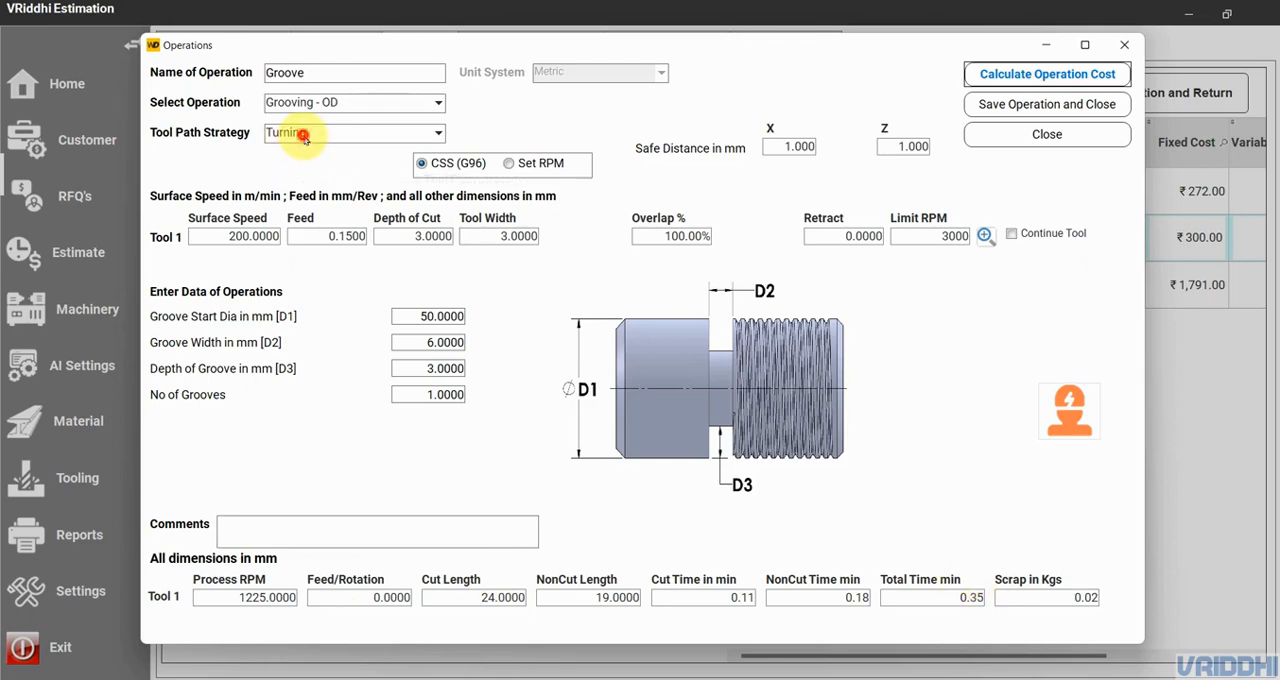
{"action": "left_click", "coordinate": [643, 390]}
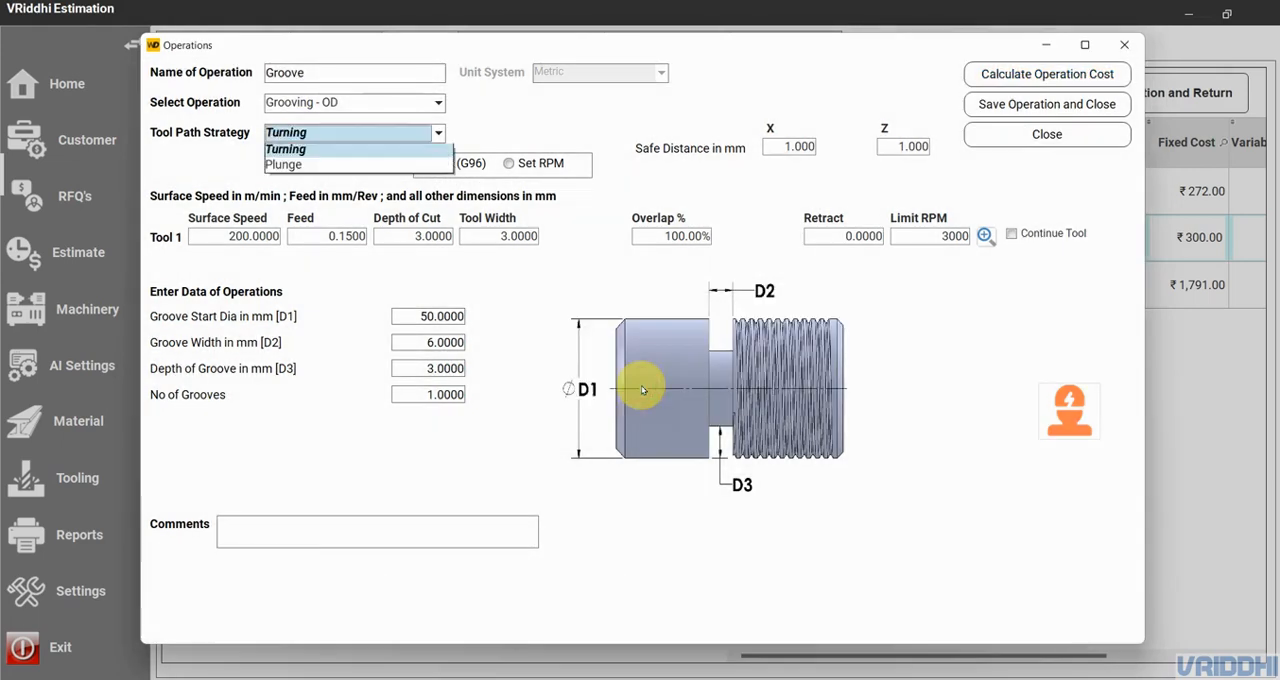
{"action": "left_click", "coordinate": [322, 165]}
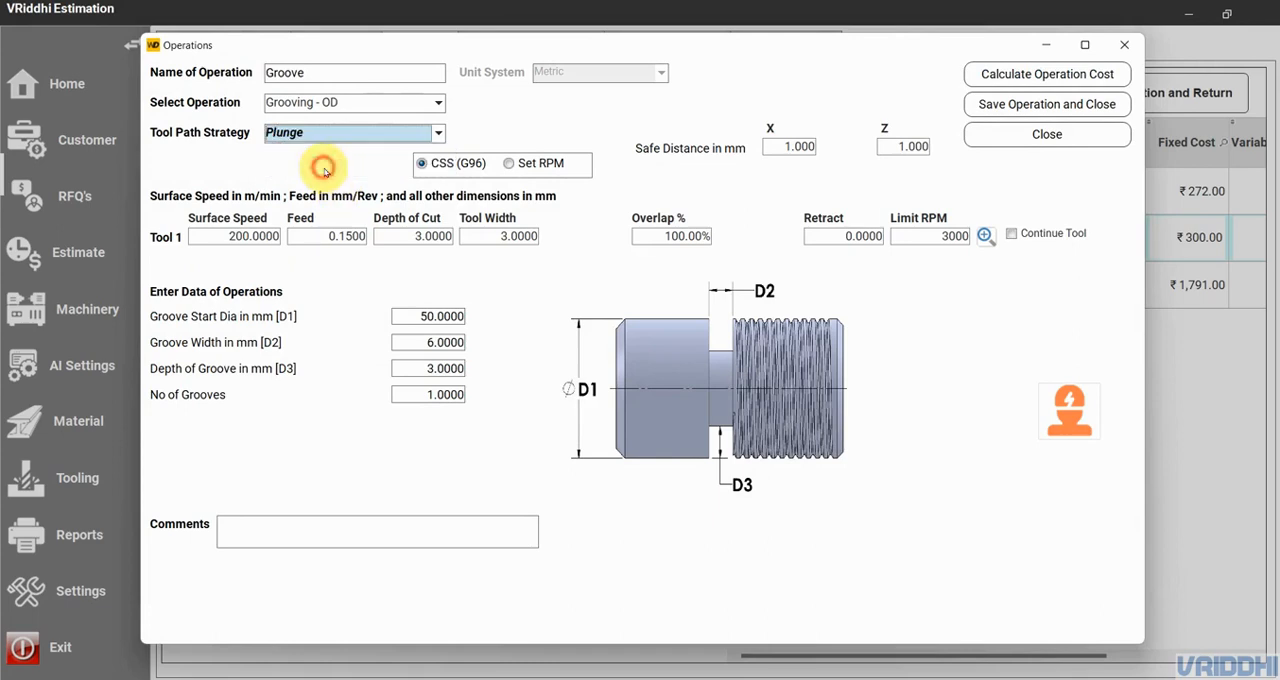
{"action": "left_click", "coordinate": [1061, 76]}
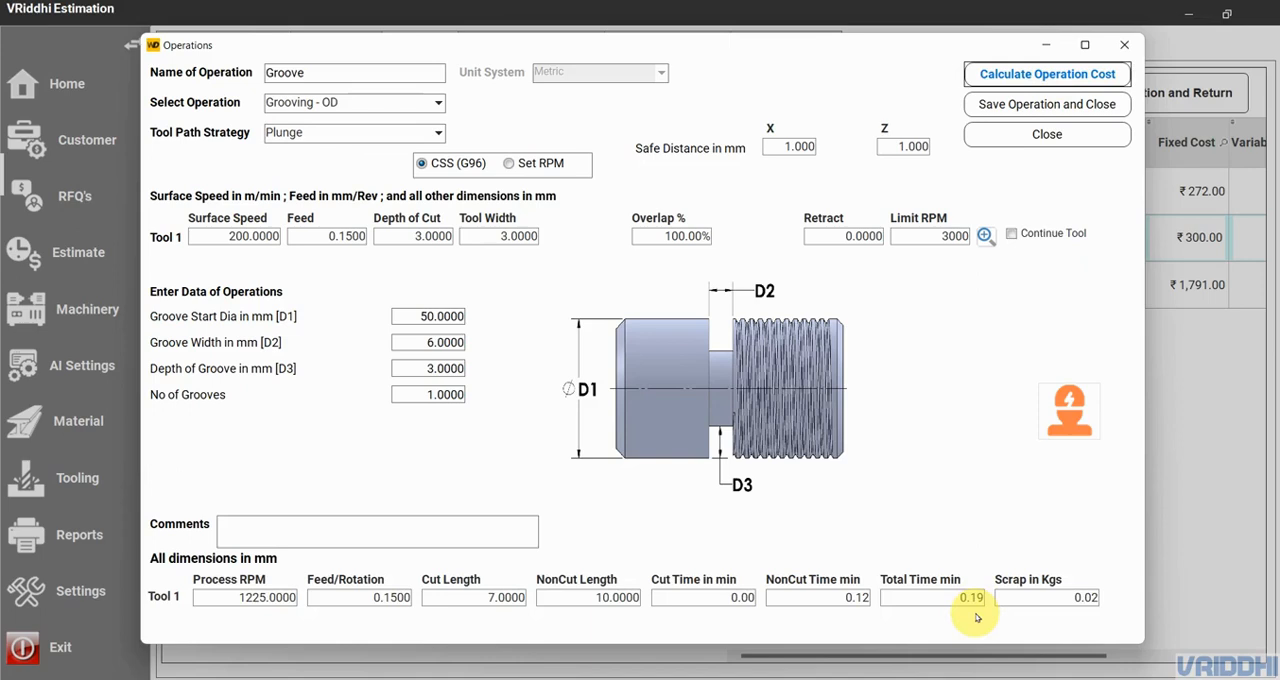
- Switch the Groove operation to Set RPM, recalculate its cost and save it to the estimate
{"action": "left_click", "coordinate": [509, 165]}
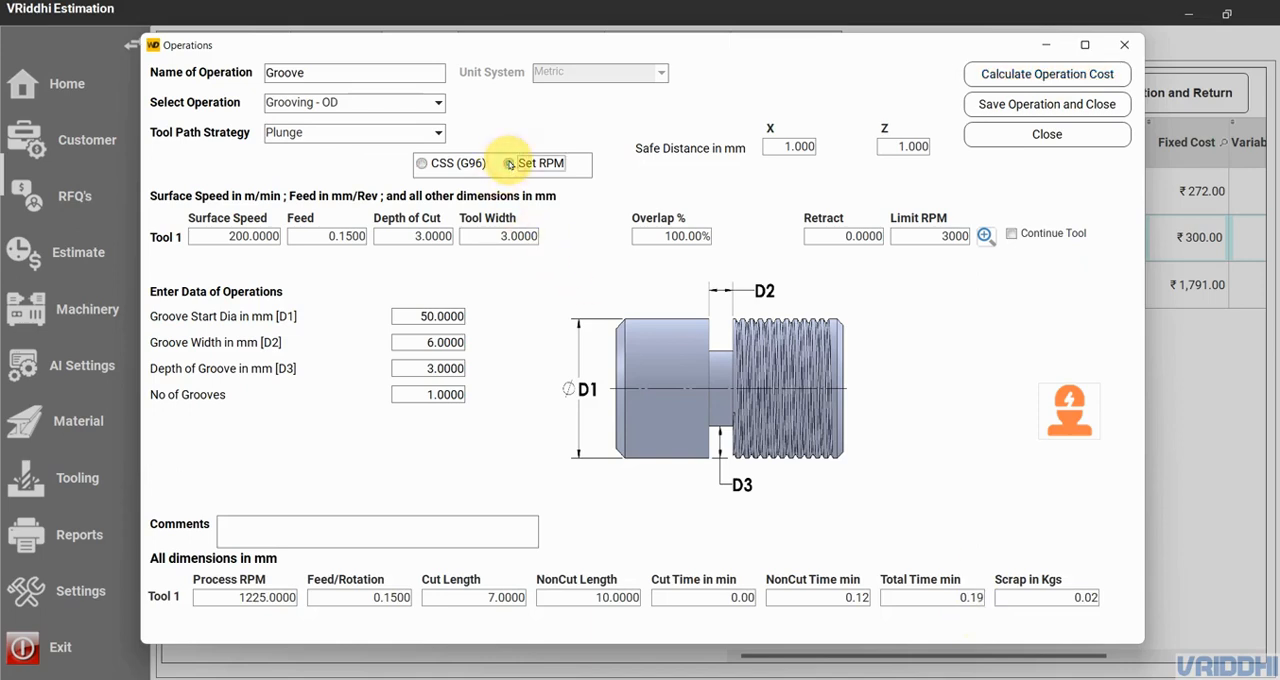
{"action": "left_click", "coordinate": [1020, 77]}
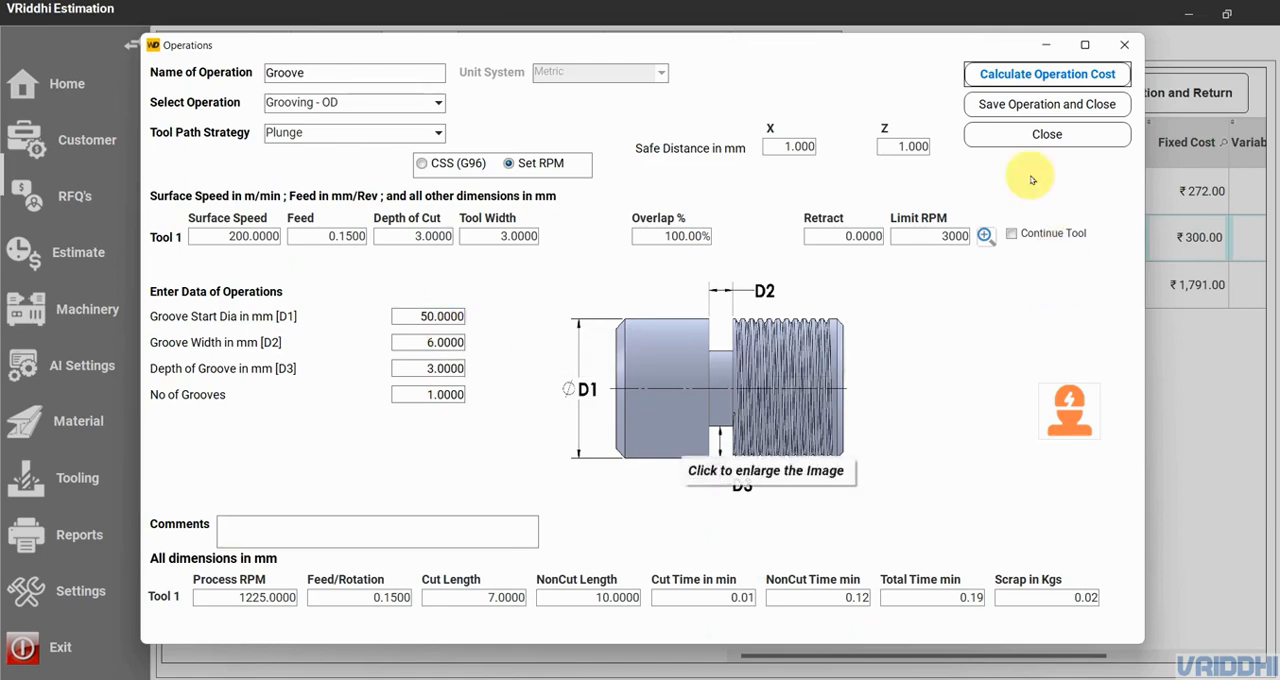
{"action": "left_click", "coordinate": [1065, 110]}
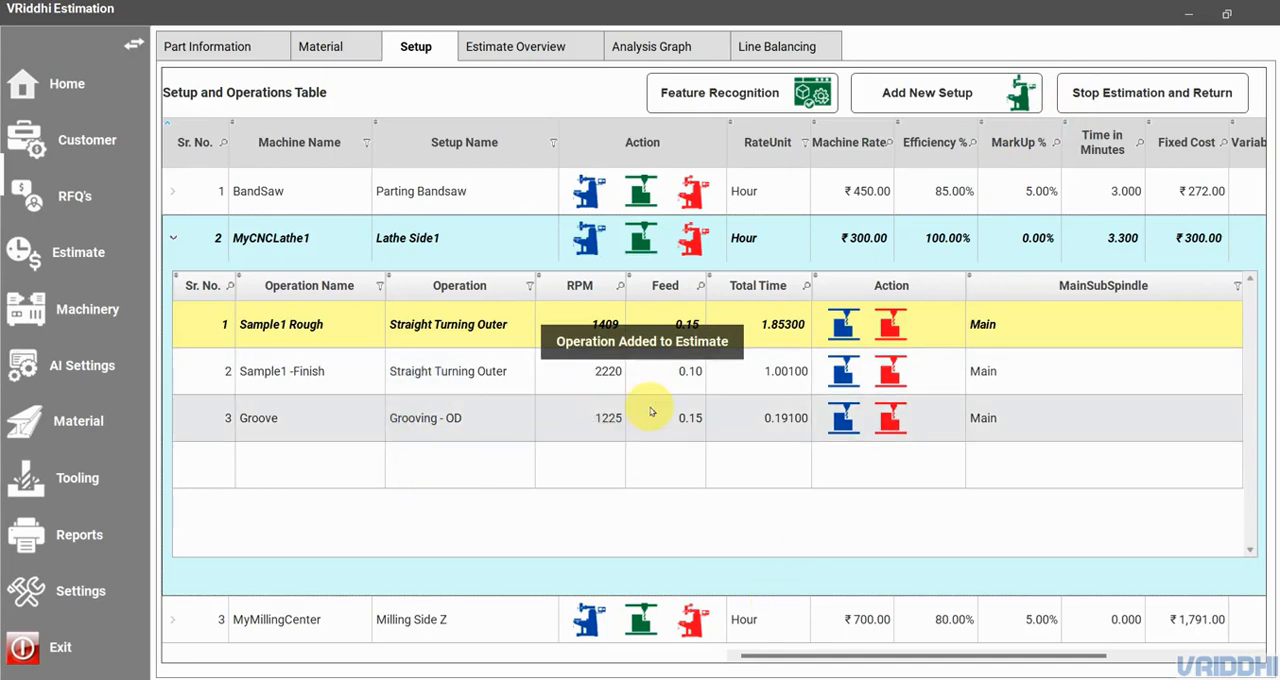
- Examine the operation types available for the Lathe Side1 setup without adding an operation
{"action": "left_click", "coordinate": [916, 95]}
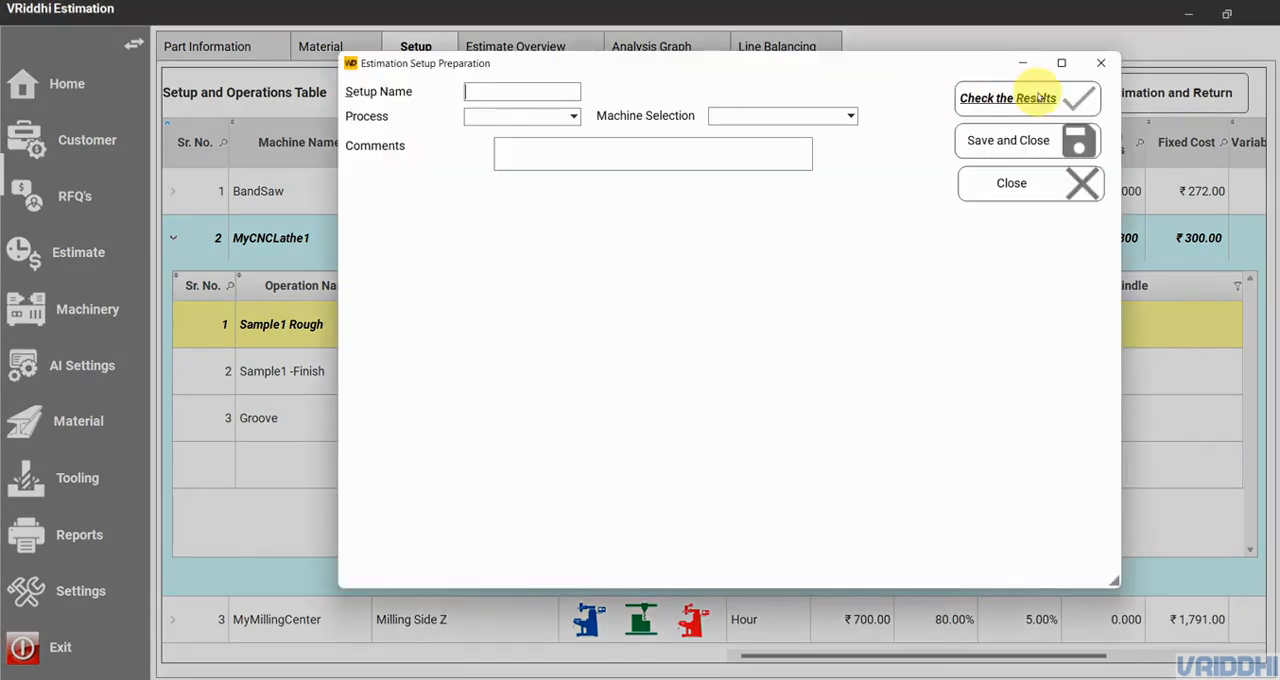
{"action": "left_click", "coordinate": [1101, 62]}
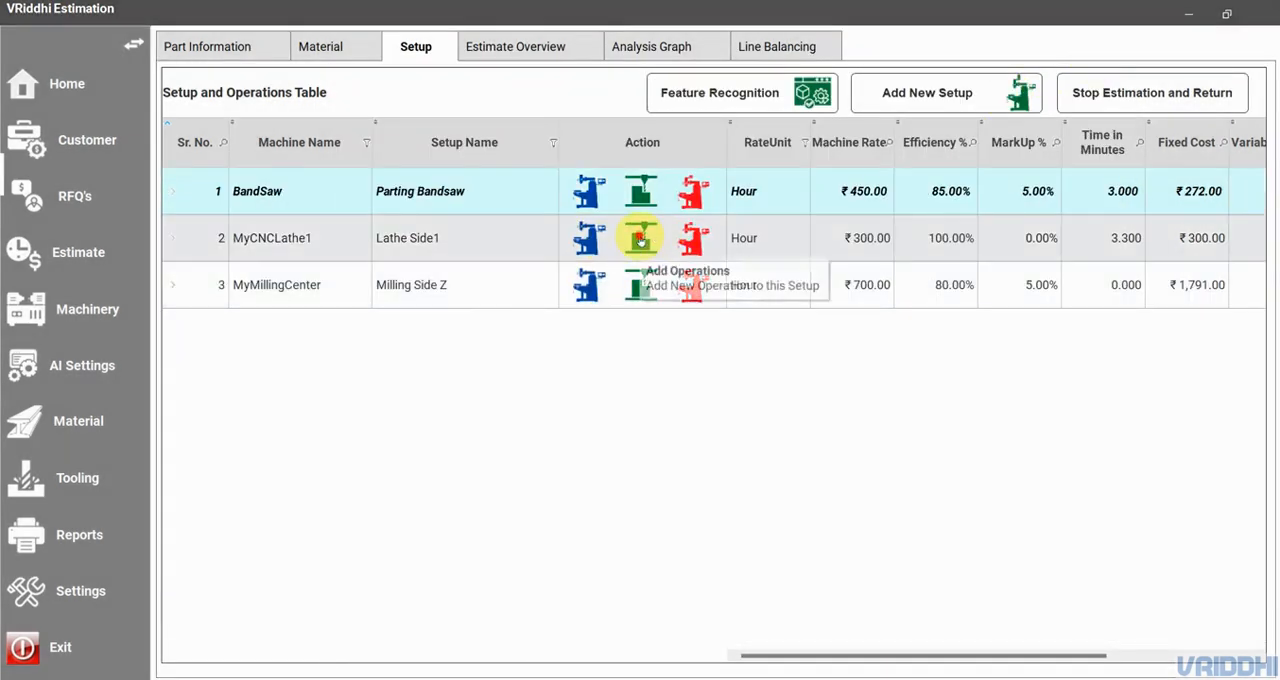
{"action": "left_click", "coordinate": [640, 240]}
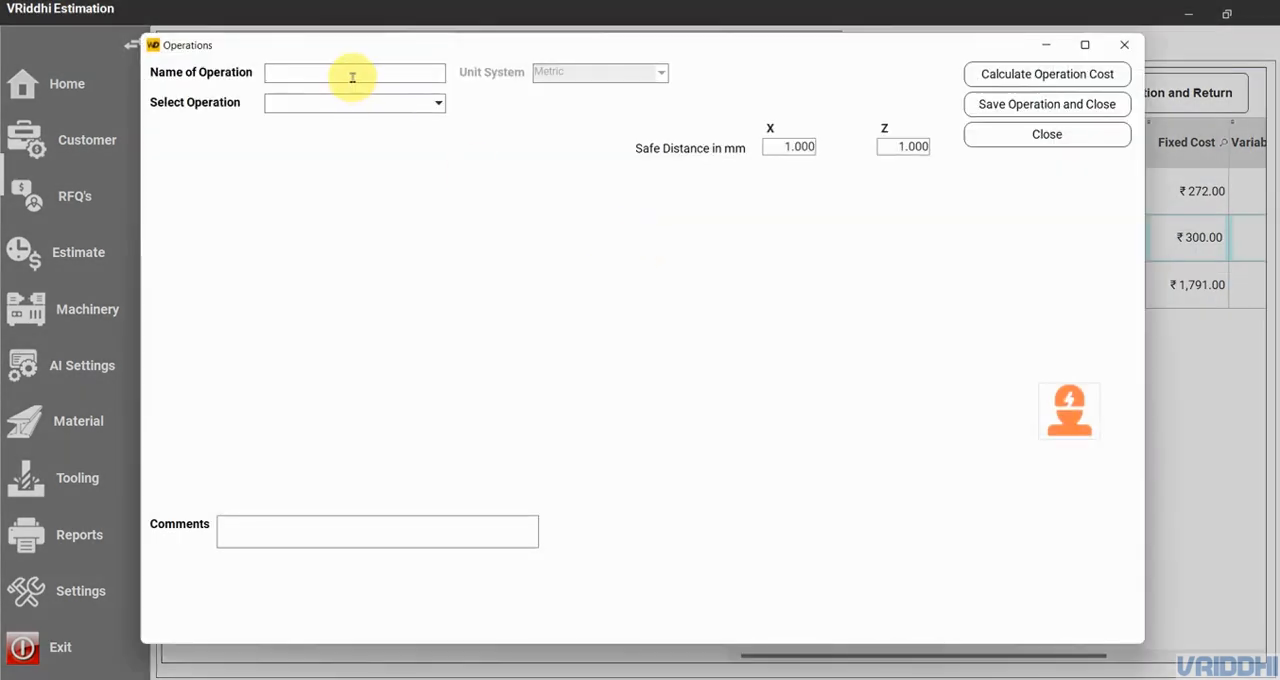
{"action": "left_click", "coordinate": [352, 77]}
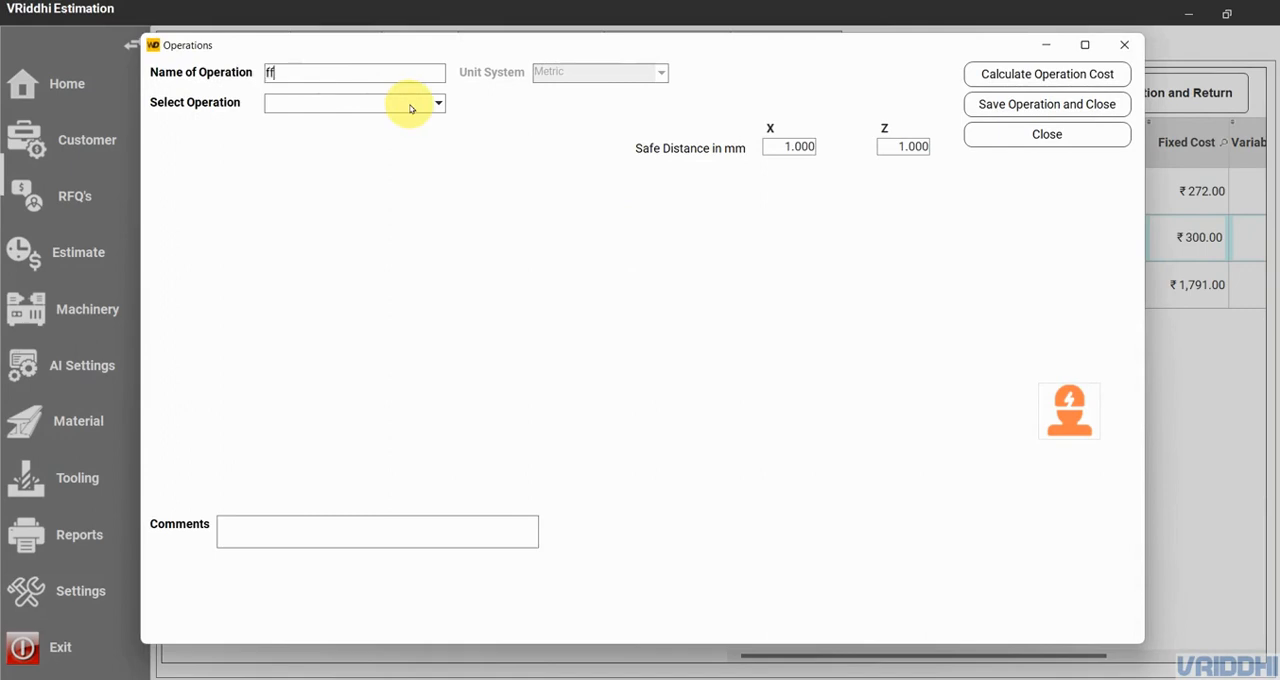
{"action": "left_click", "coordinate": [410, 106]}
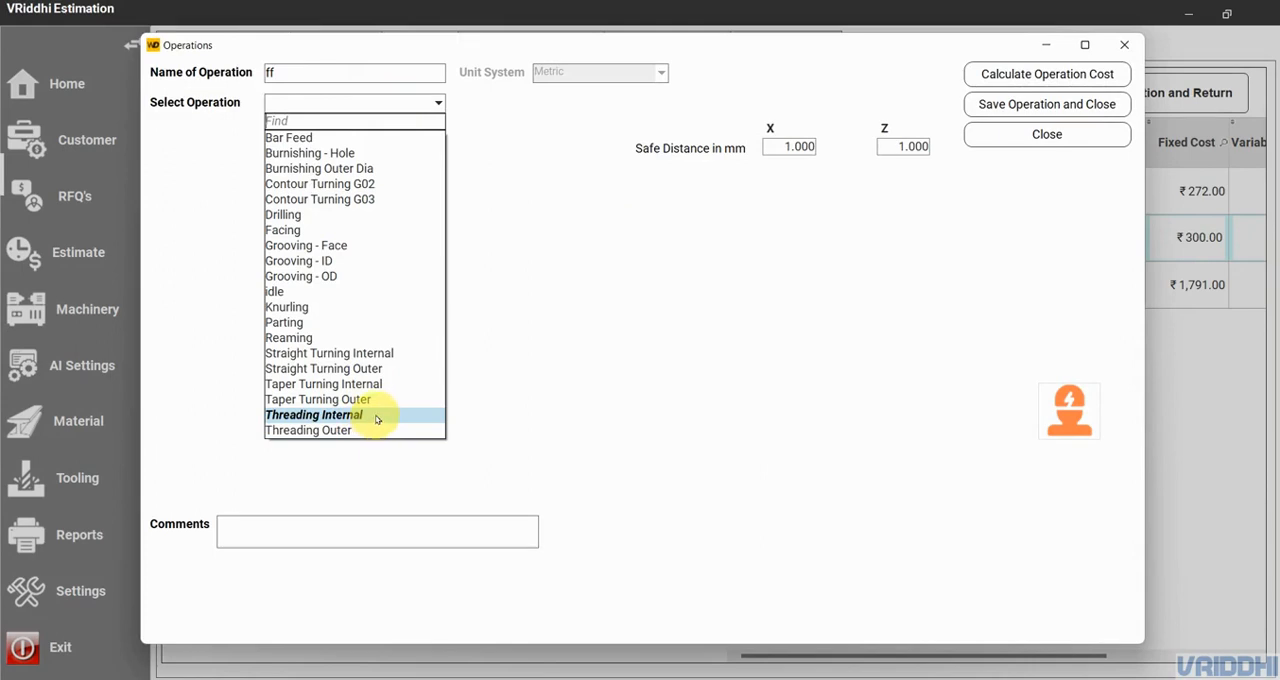
{"action": "left_click", "coordinate": [517, 329]}
{"action": "left_click", "coordinate": [1062, 139]}
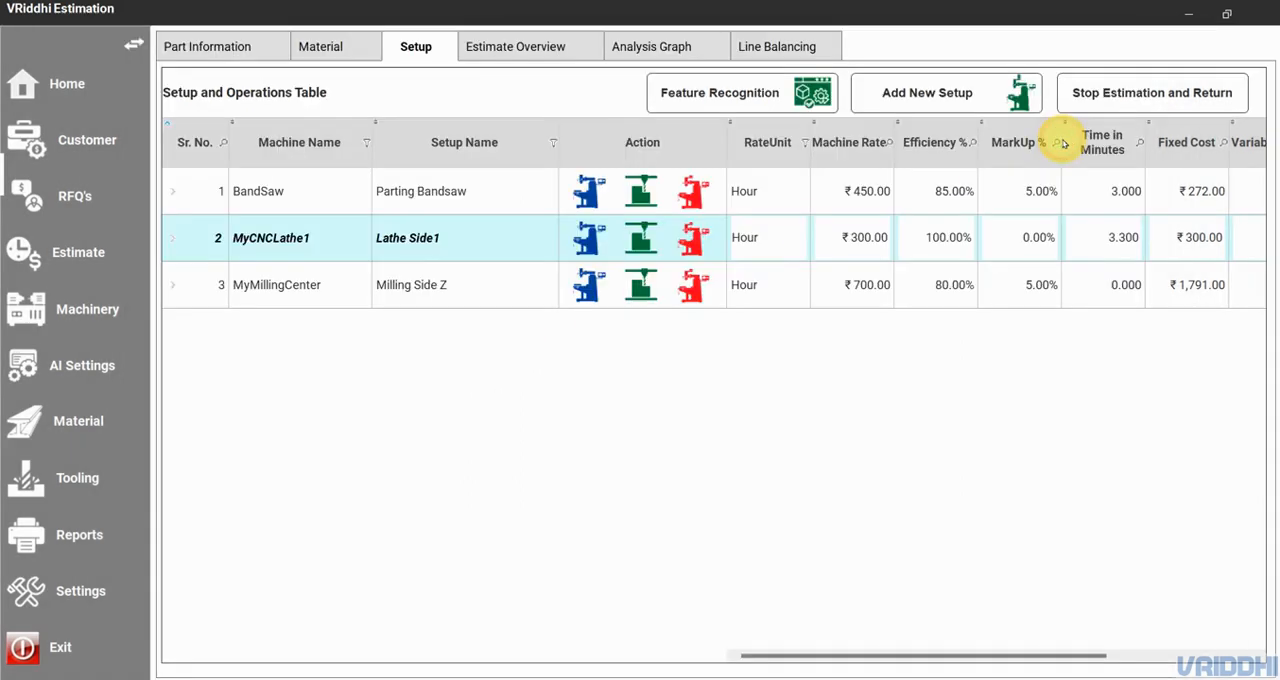
{"action": "left_click", "coordinate": [175, 238]}
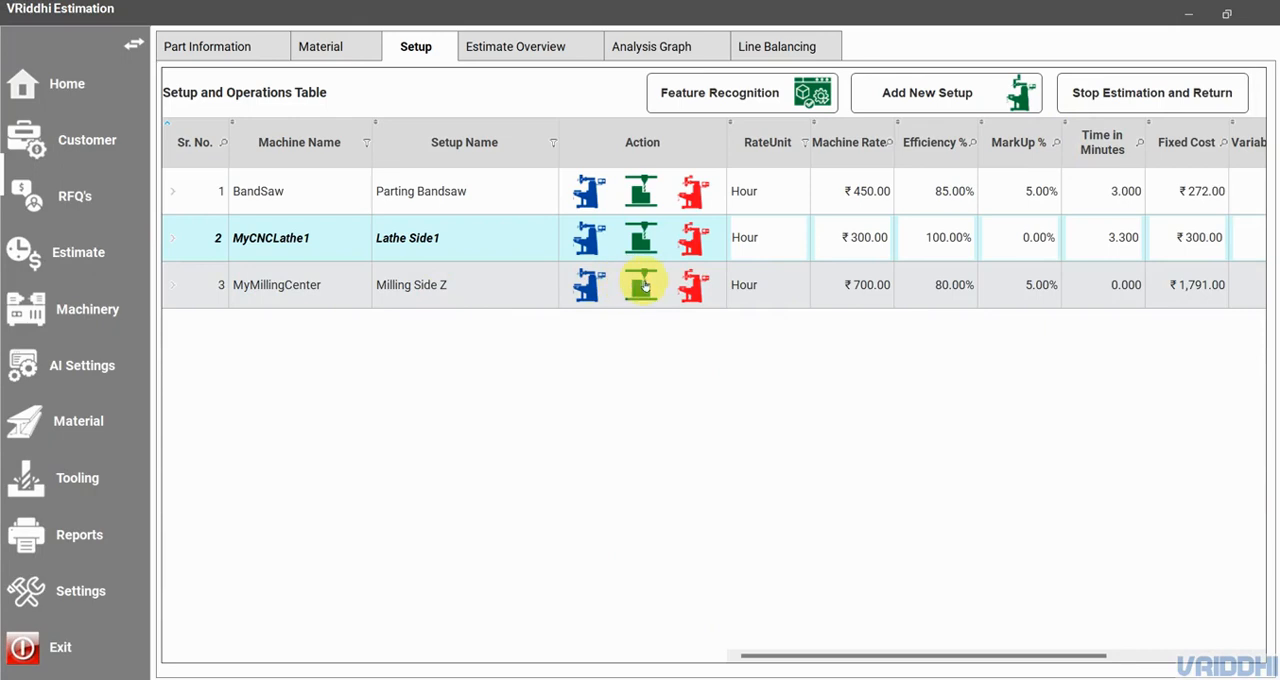
- Add an operation named Face Milling, of type Face Milling Plane, to the Milling Side Z setup
{"action": "left_click", "coordinate": [645, 287]}
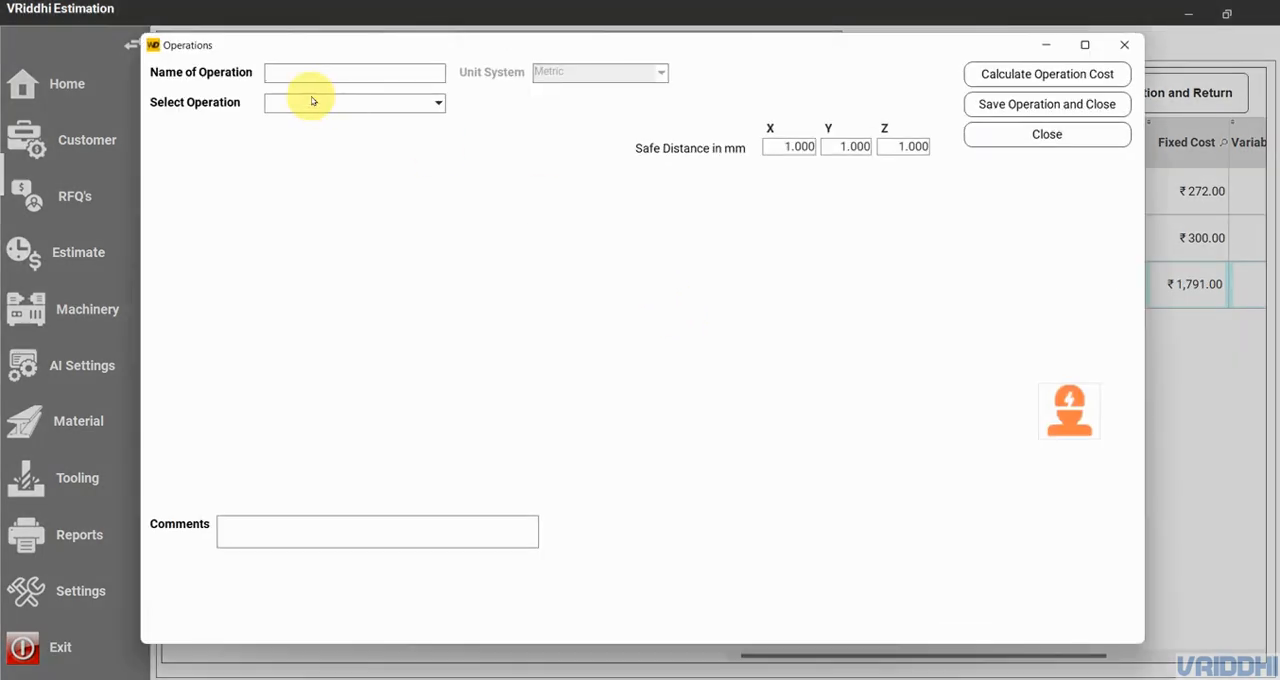
{"action": "type", "text": "ff"}
{"action": "left_click", "coordinate": [312, 101]}
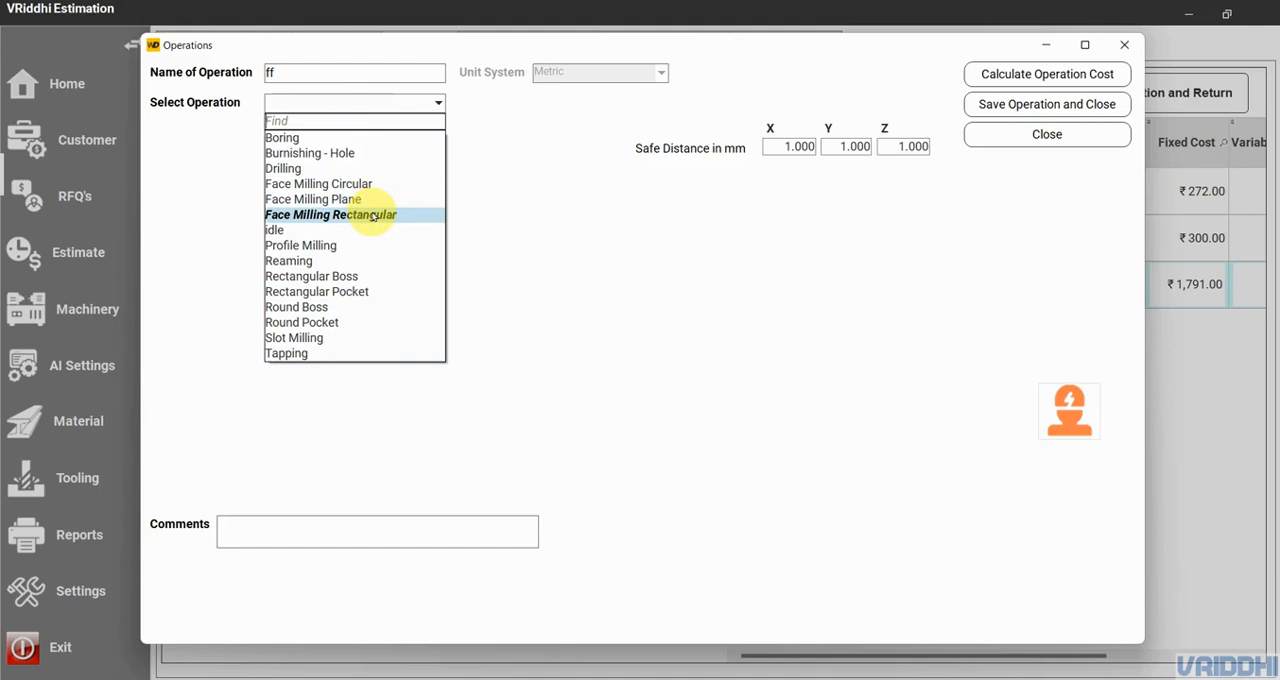
{"action": "left_click", "coordinate": [606, 209]}
{"action": "double_click", "coordinate": [334, 76]}
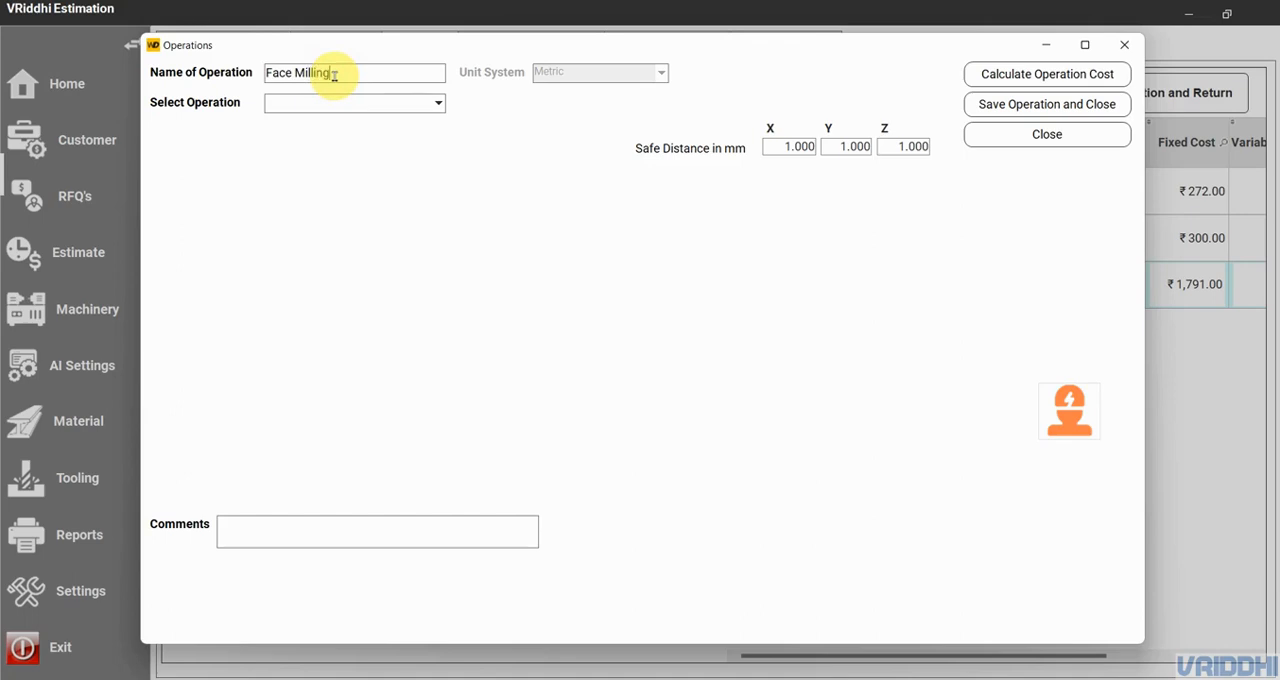
{"action": "left_click", "coordinate": [436, 102]}
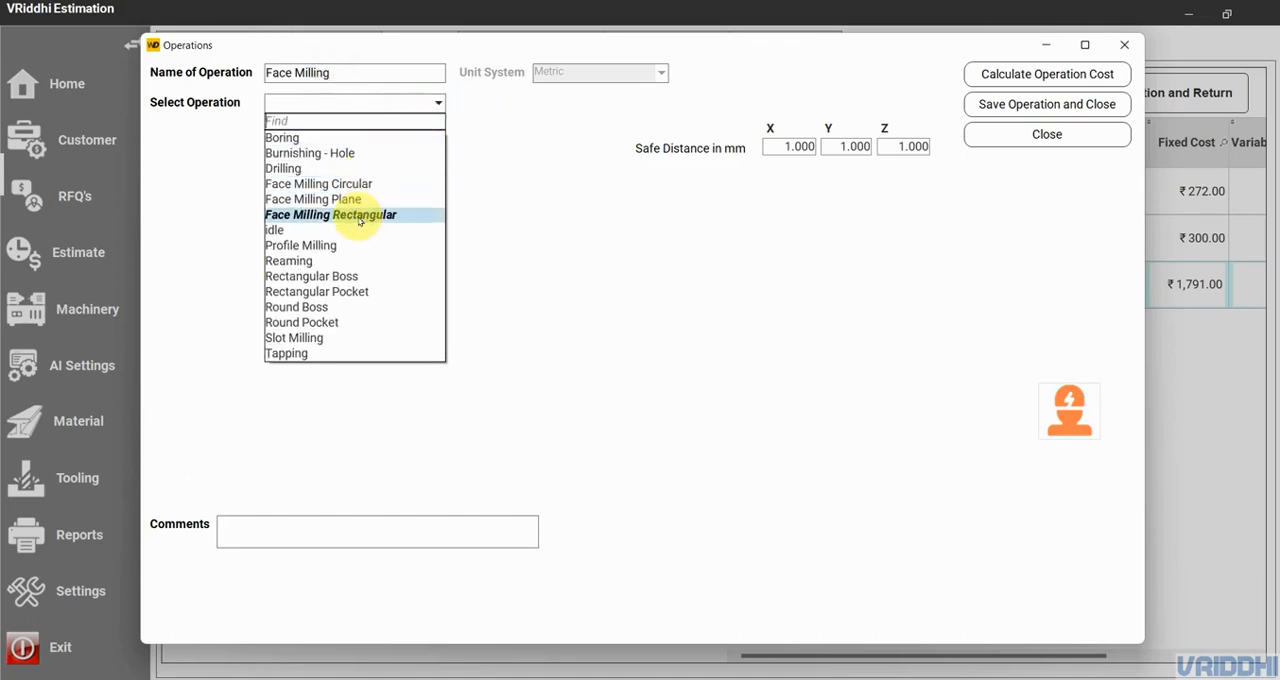
{"action": "left_click", "coordinate": [357, 199]}
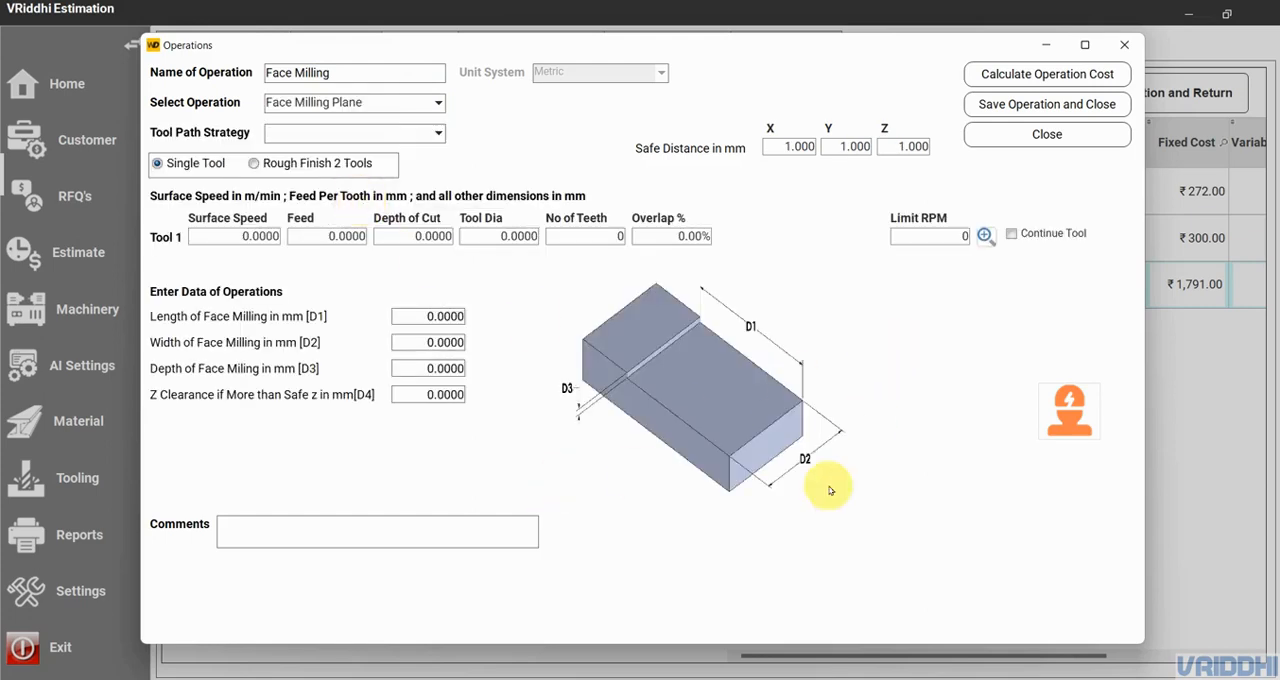
- Give the Face Milling operation the Straight Conventional tool path strategy and the Rough Finish 2 Tools option
{"action": "left_click", "coordinate": [413, 142]}
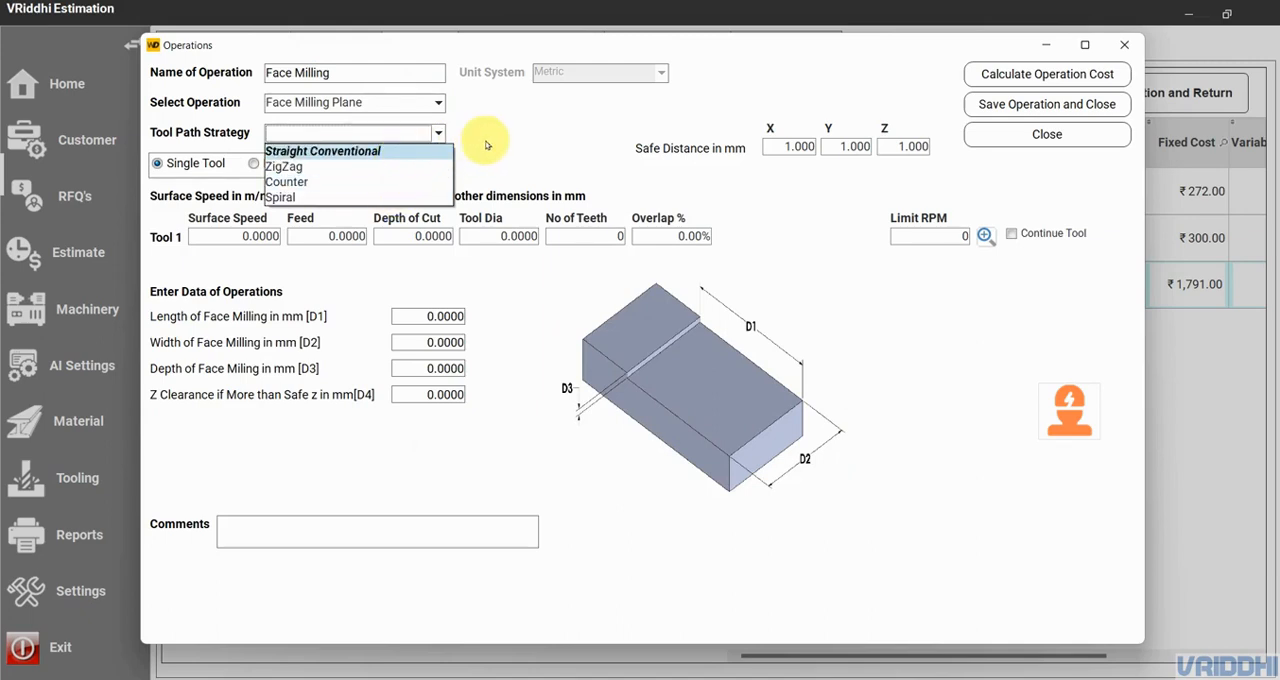
{"action": "left_click", "coordinate": [330, 150]}
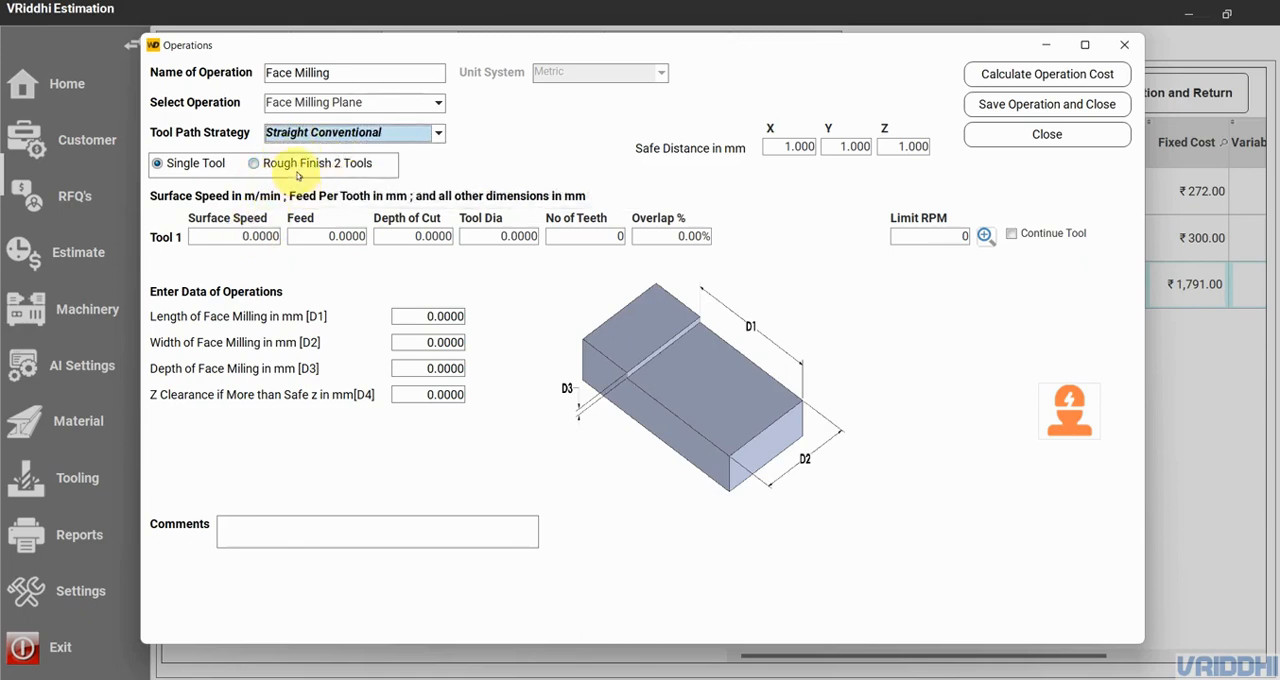
{"action": "left_click", "coordinate": [298, 165]}
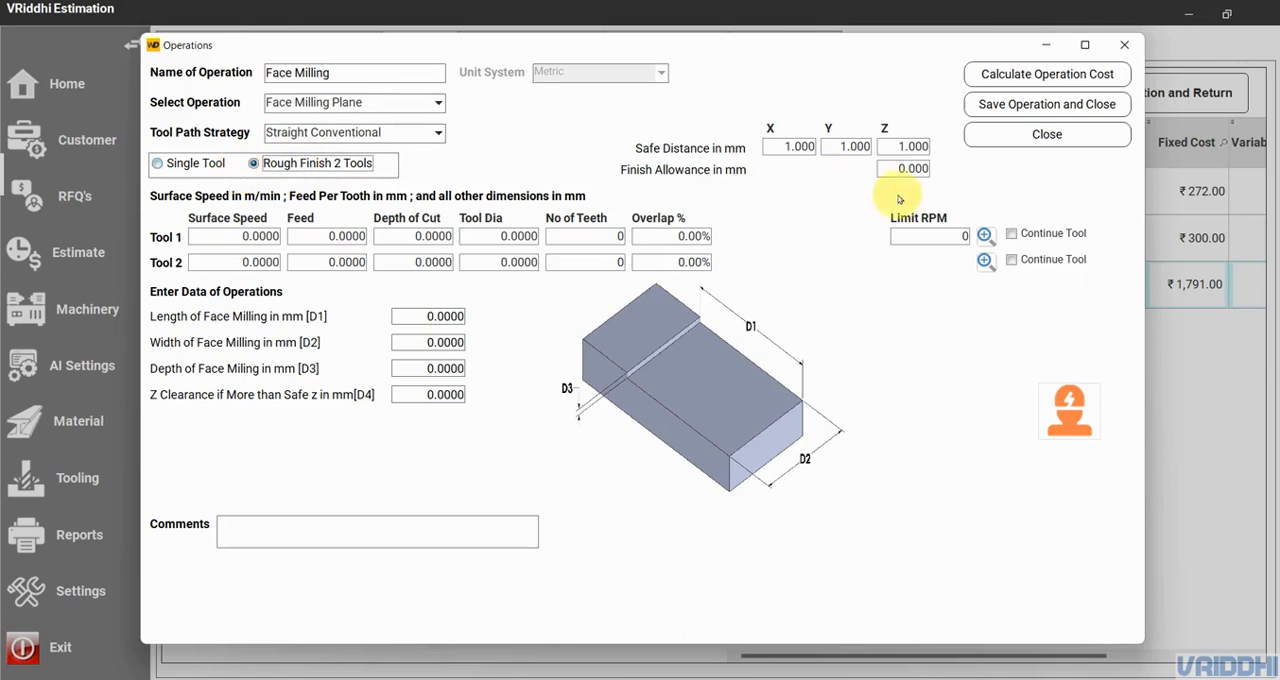
- Assign the metric End Mill 20 Dia to Tool 1 and Tool 2, and enable Continue Tool for Tool 2
{"action": "left_click", "coordinate": [984, 236]}
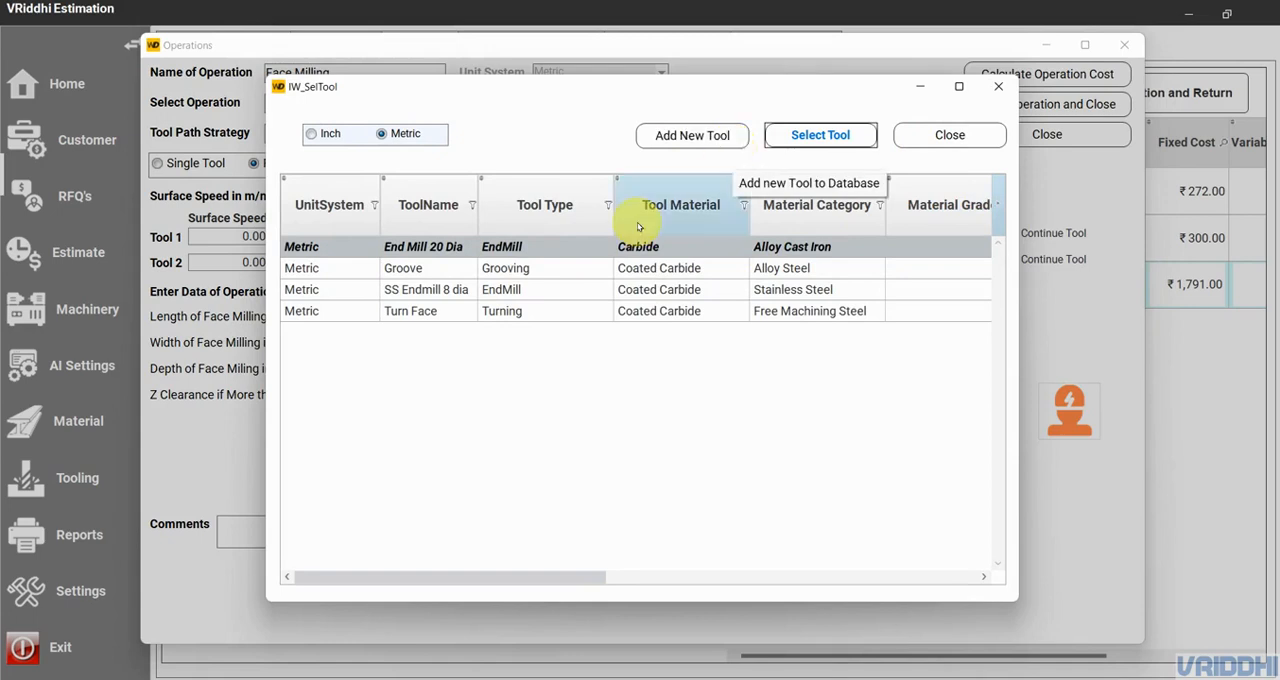
{"action": "left_click", "coordinate": [818, 135]}
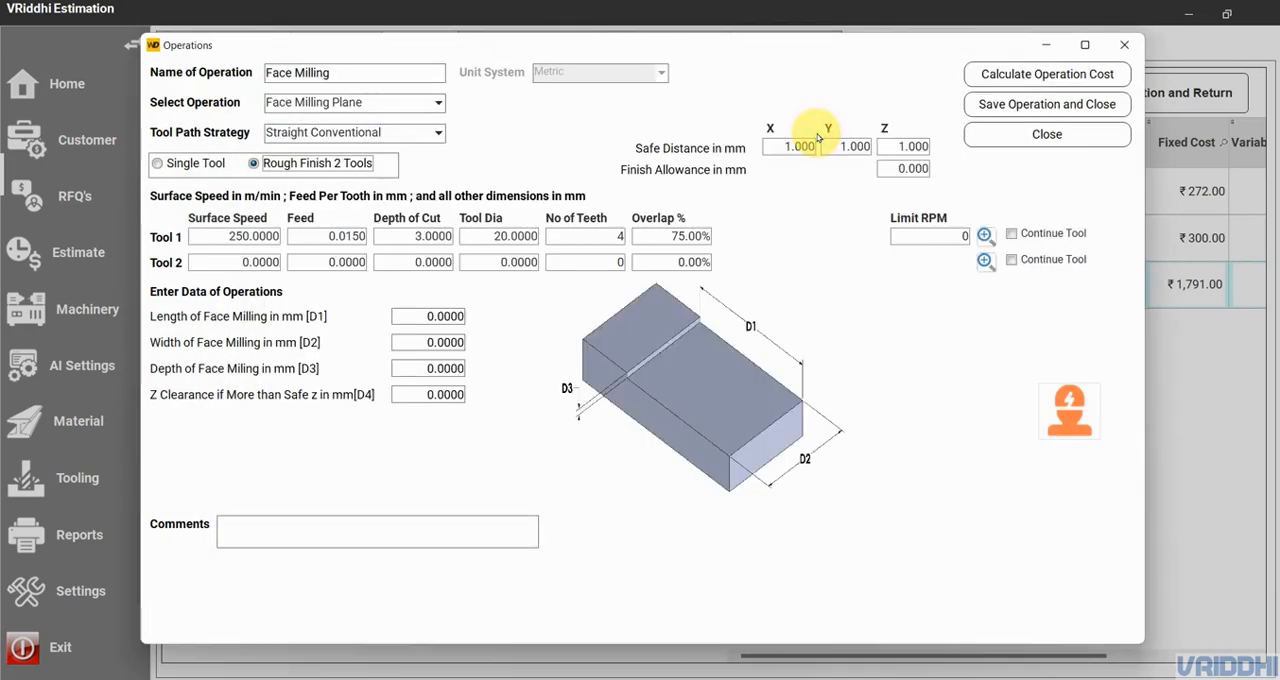
{"action": "left_click", "coordinate": [986, 262]}
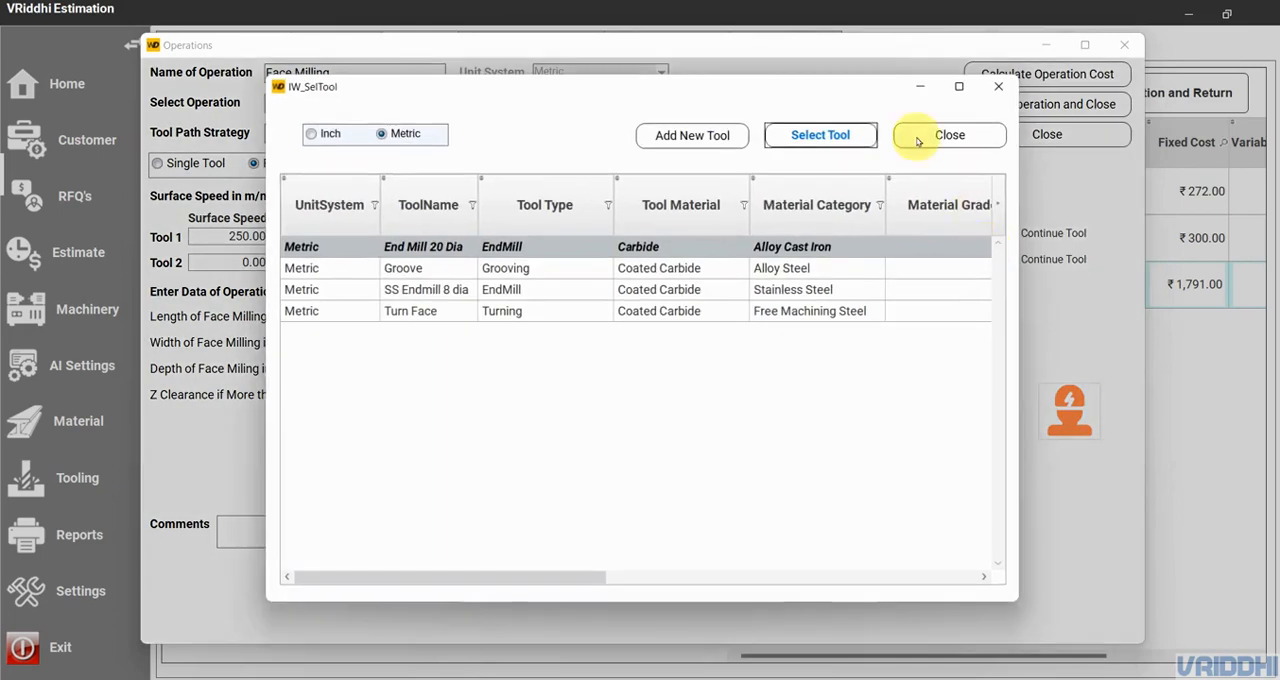
{"action": "left_click", "coordinate": [849, 136]}
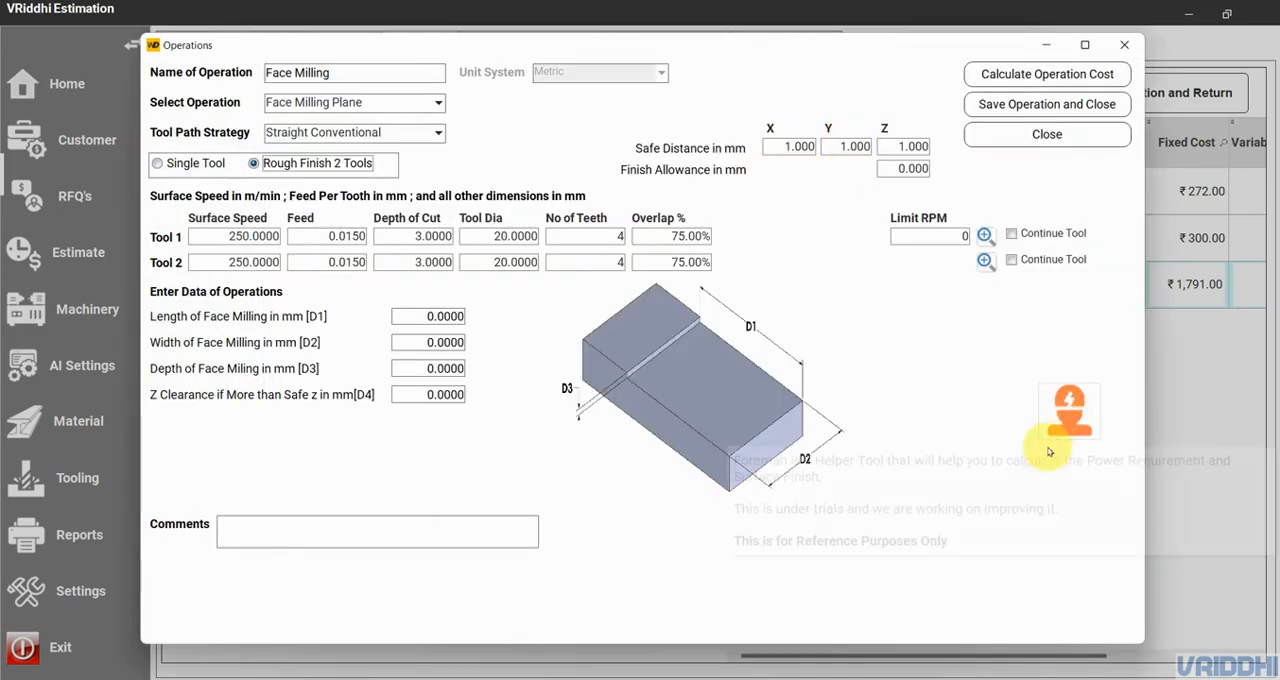
{"action": "left_click", "coordinate": [1012, 260]}
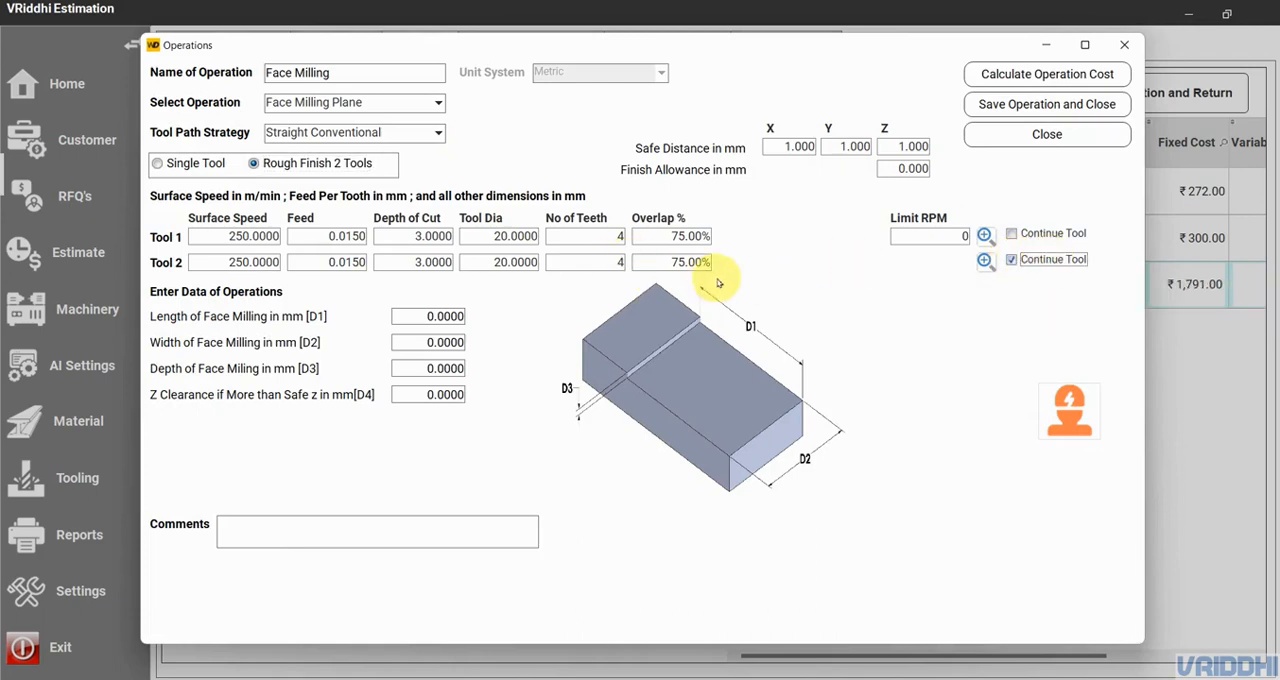
- Disable Continue Tool for Tool 2, set its depth of cut to 1 mm, and set Tool 1's overlap to 100%
{"action": "left_click", "coordinate": [1012, 260]}
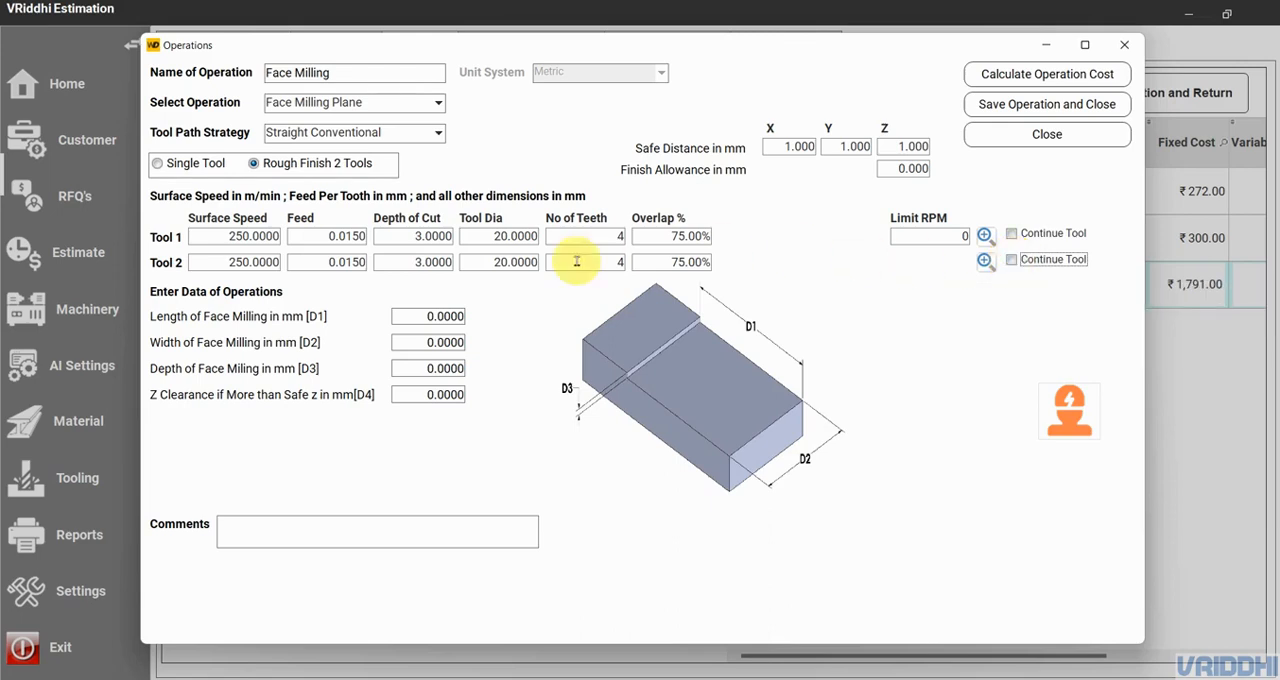
{"action": "left_click", "coordinate": [427, 264]}
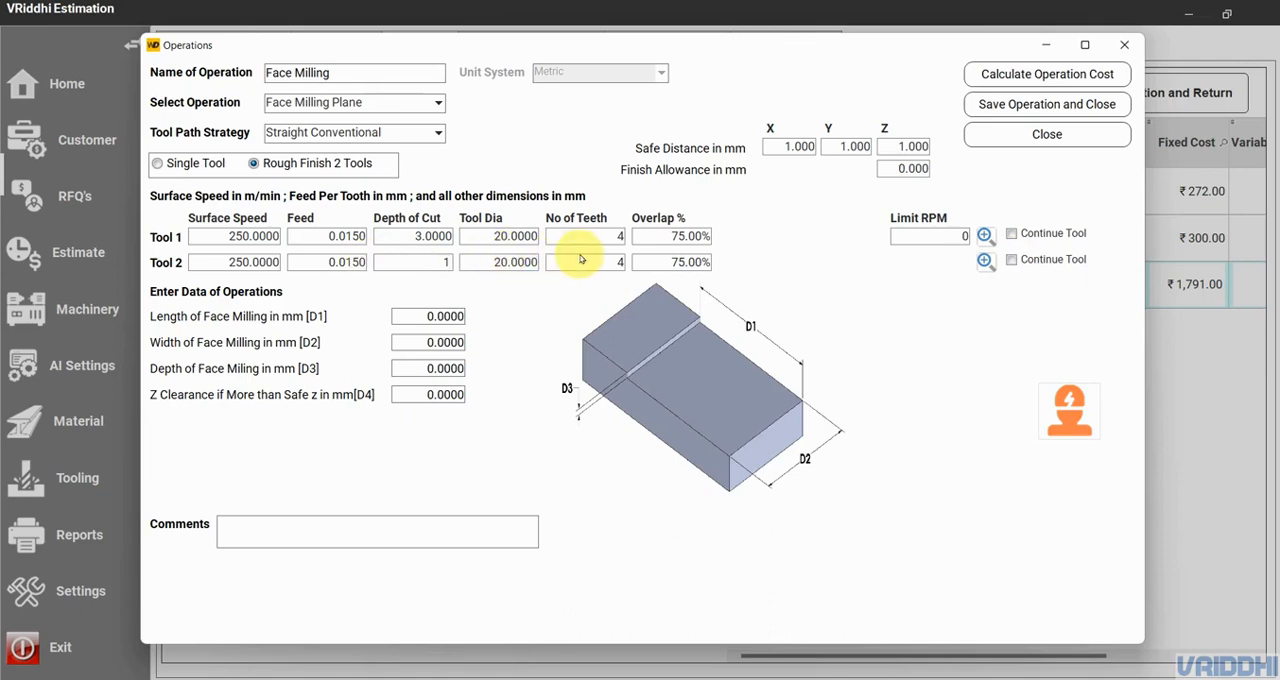
{"action": "left_click", "coordinate": [673, 236]}
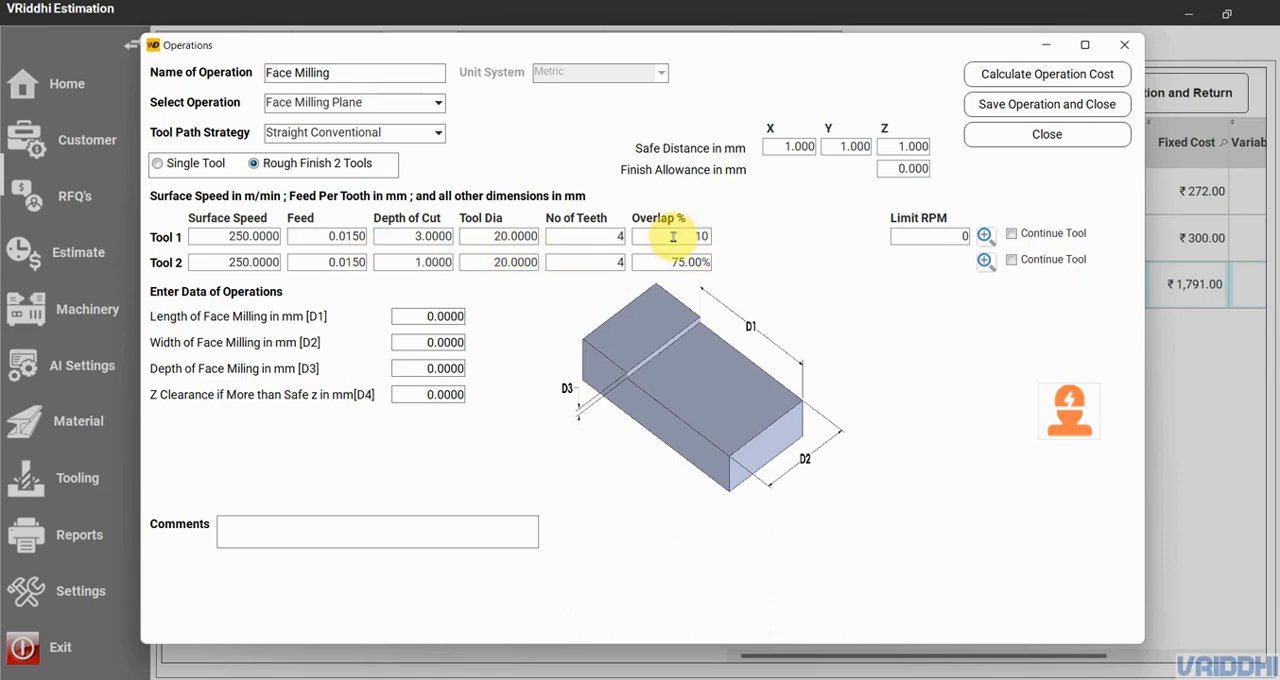
{"action": "left_click", "coordinate": [674, 261]}
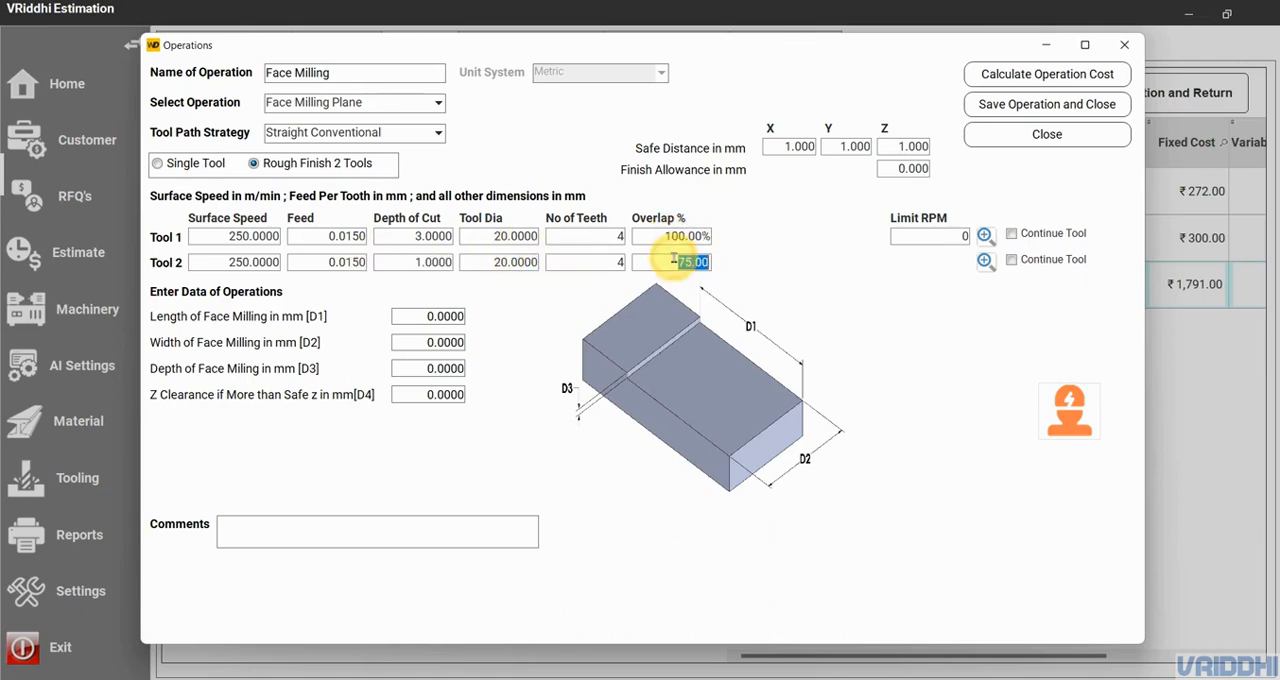
- Set the face milling length to 100 mm, width to 50 mm, depth to 3 mm and finish allowance to 0.5 mm, and calculate the cost
{"action": "left_click", "coordinate": [423, 316]}
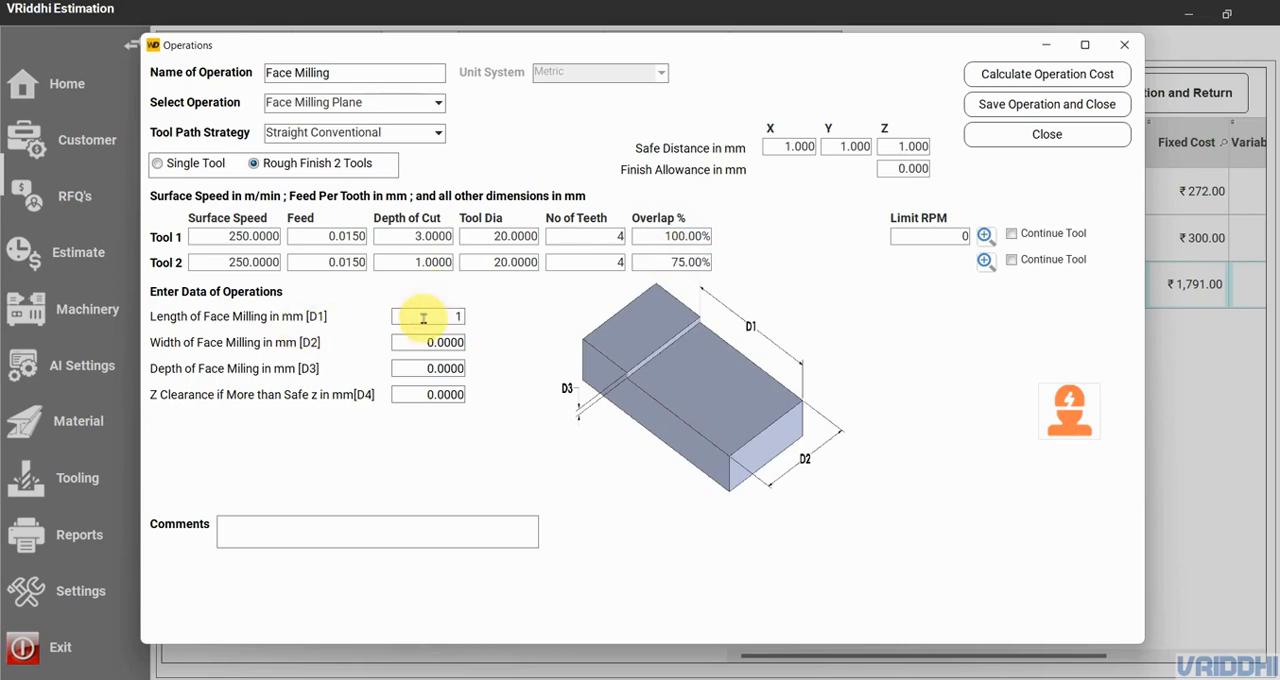
{"action": "type", "text": "100"}
{"action": "key", "text": "Tab"}
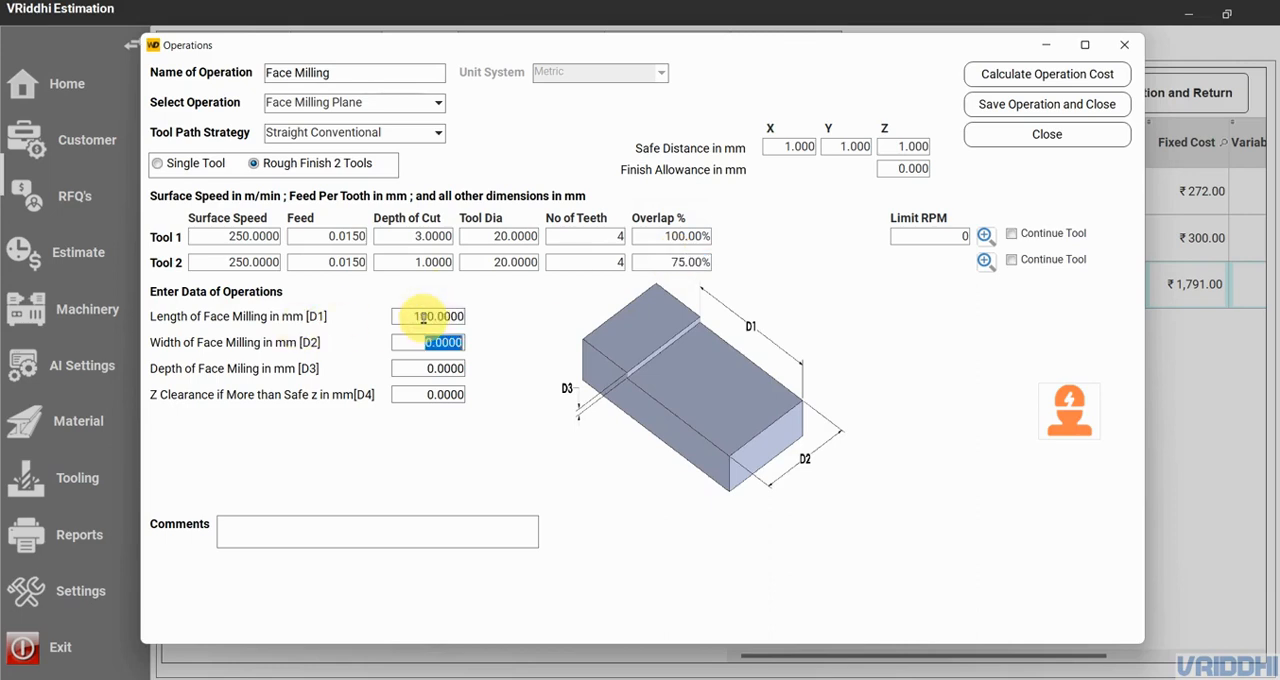
{"action": "key", "text": "Tab"}
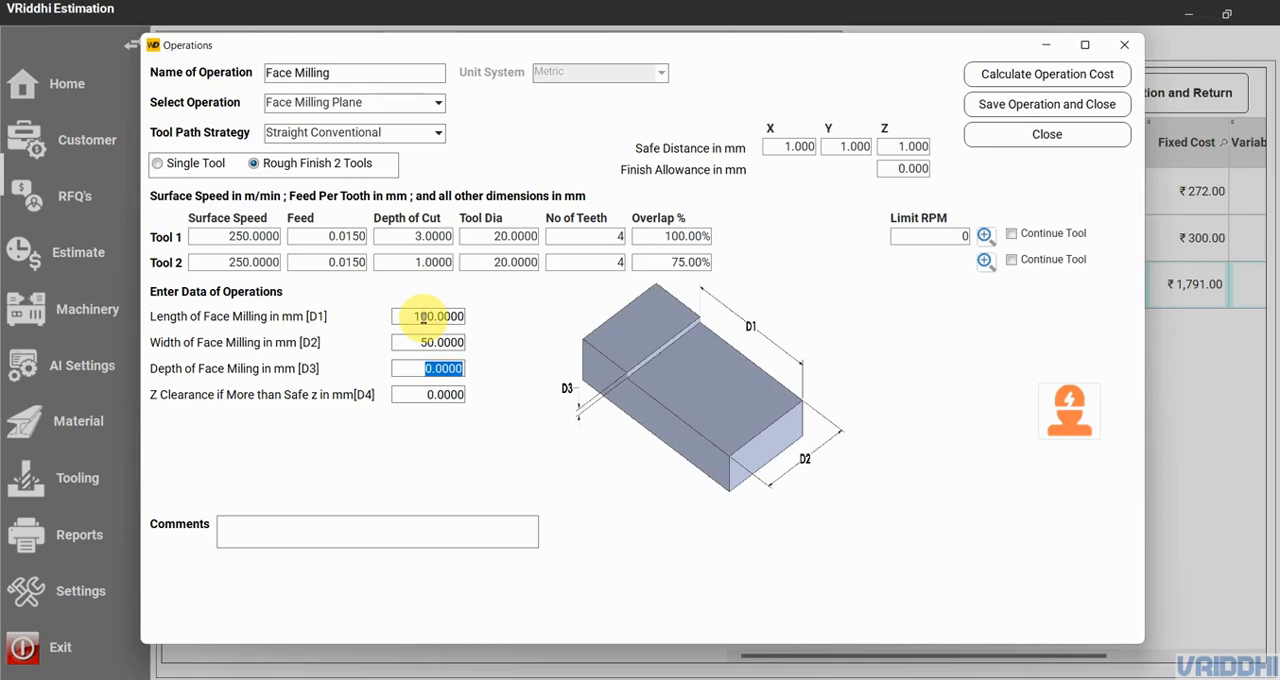
{"action": "type", "text": "3"}
{"action": "key", "text": "Tab"}
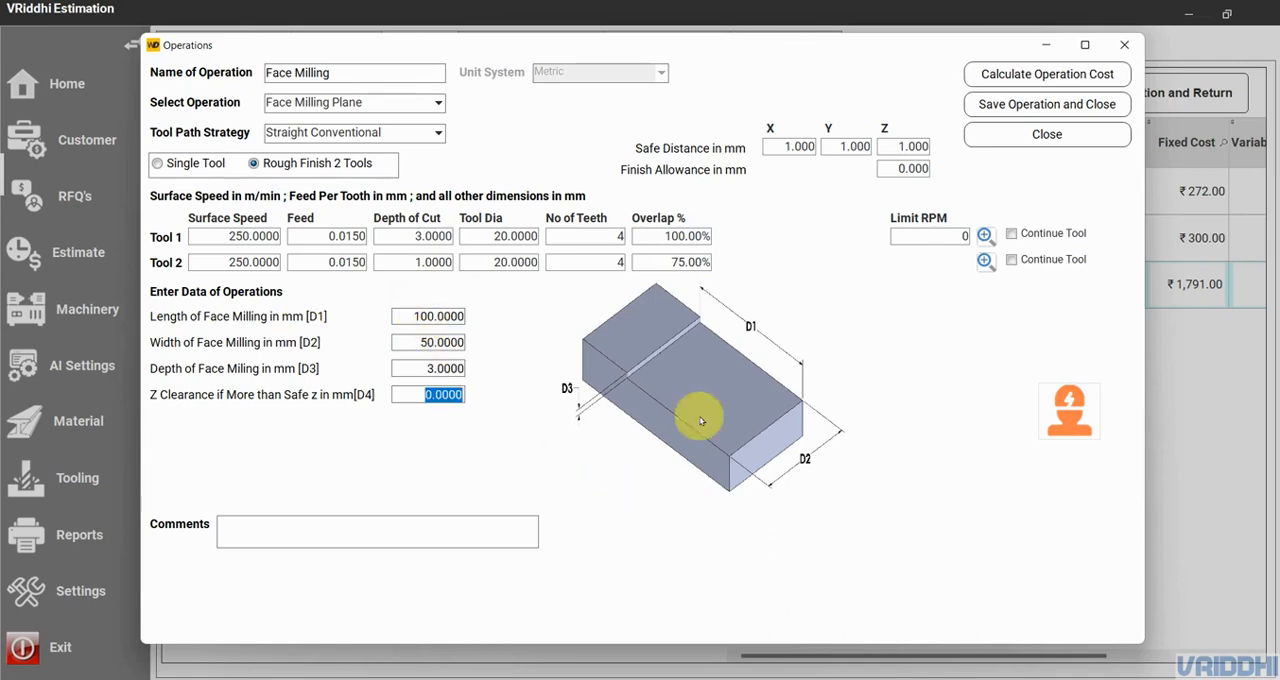
{"action": "left_click", "coordinate": [912, 168]}
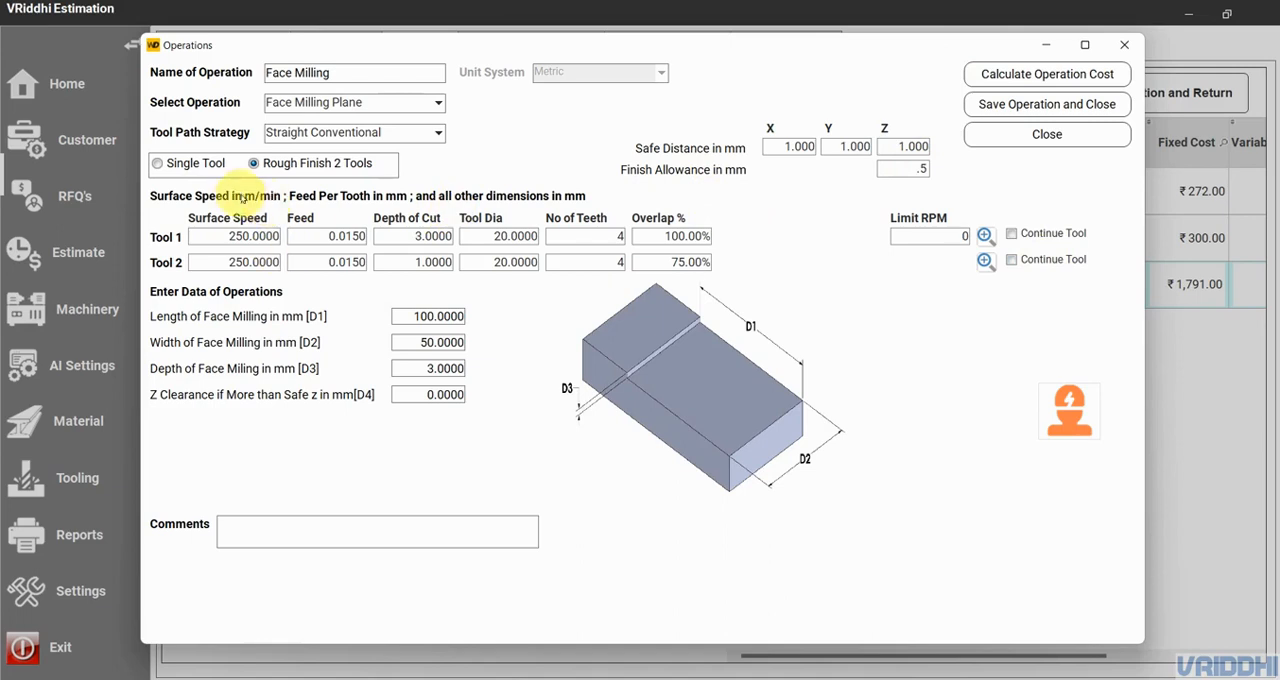
{"action": "left_click", "coordinate": [1020, 84]}
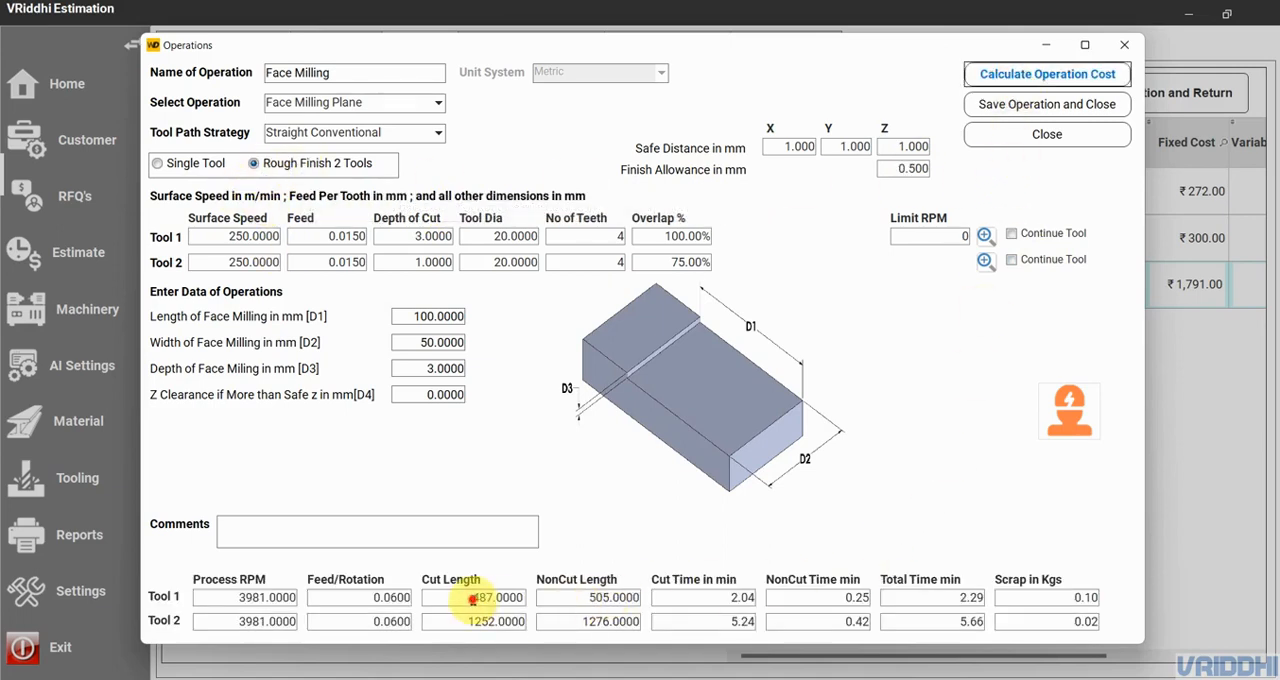
- Compare the calculated cut lengths of Tool 1 and Tool 2 and view the enlarged face milling diagram
{"action": "left_click", "coordinate": [473, 599]}
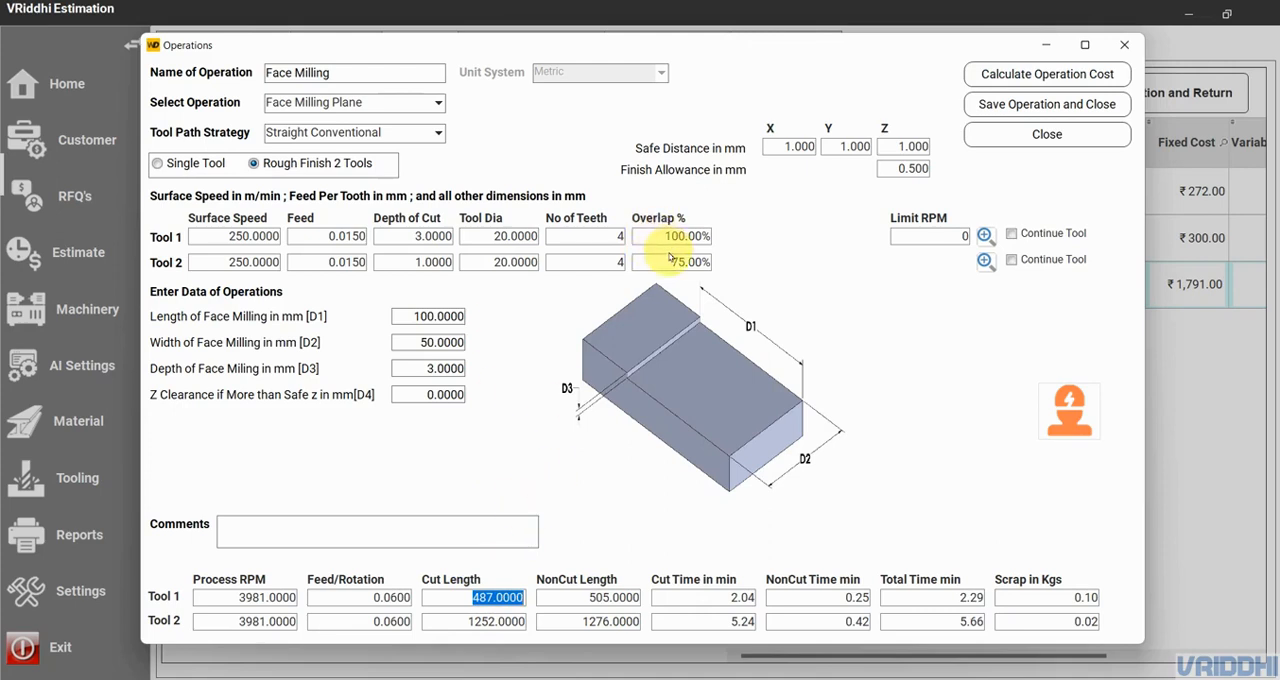
{"action": "left_click", "coordinate": [497, 621]}
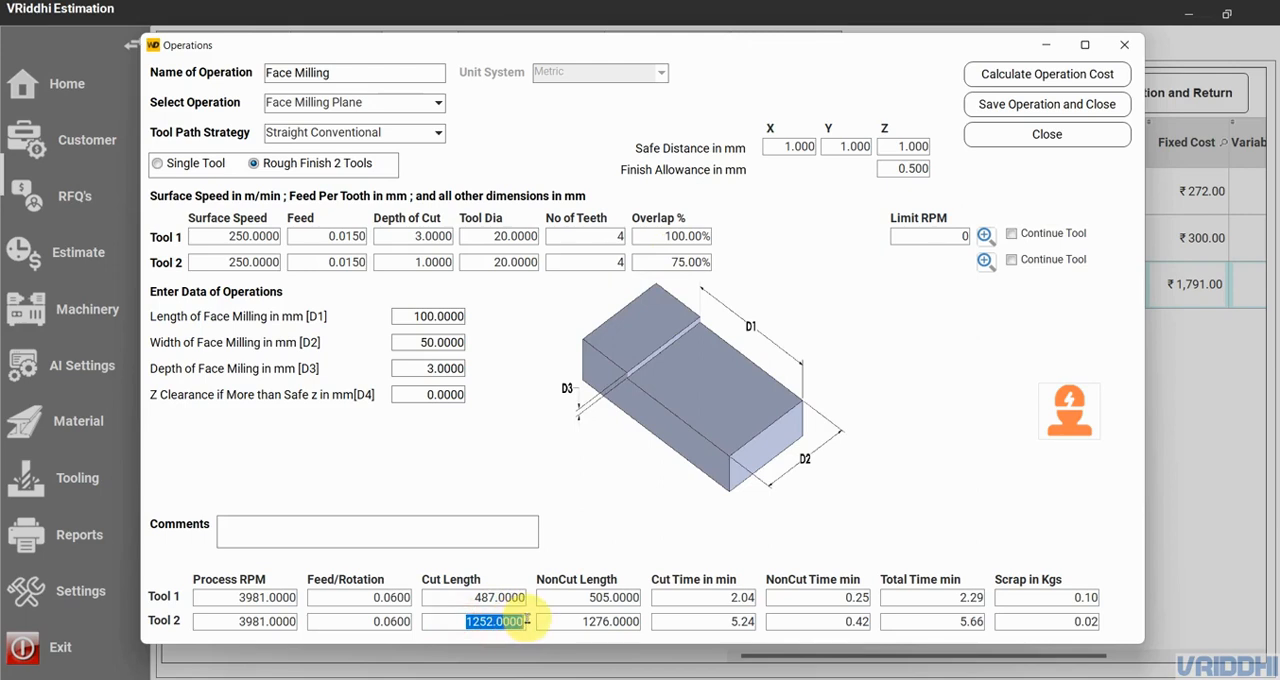
{"action": "left_click", "coordinate": [566, 452]}
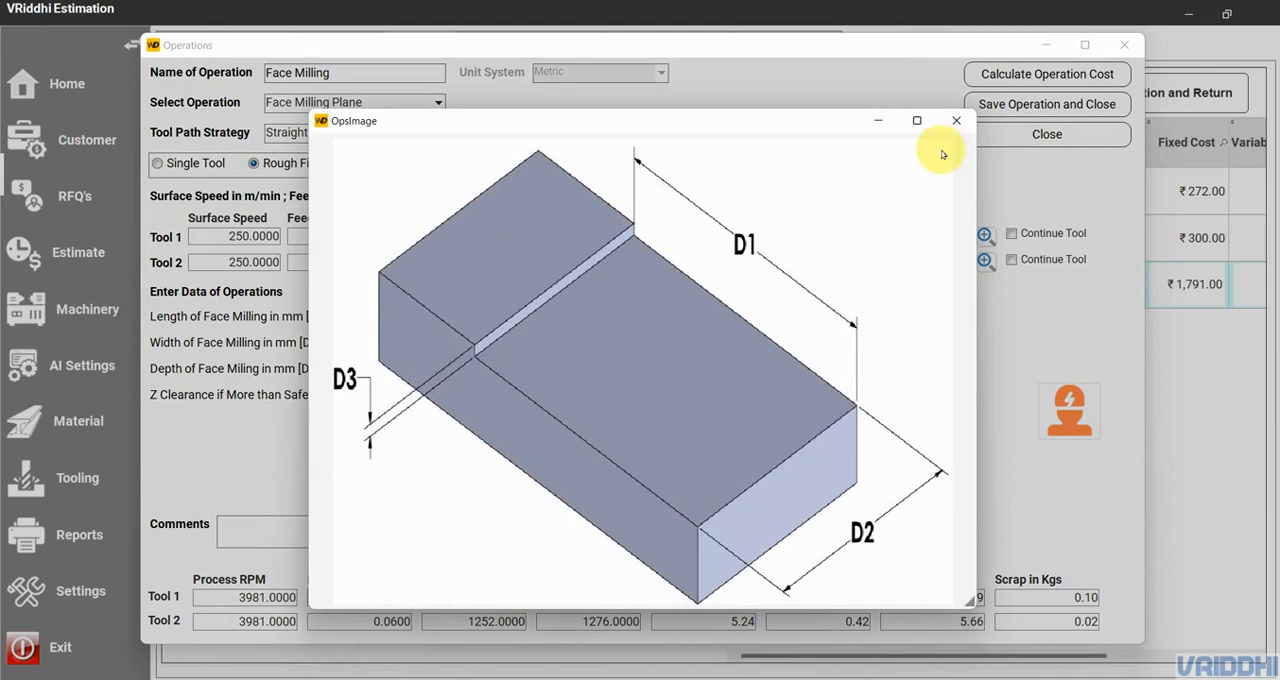
{"action": "left_click", "coordinate": [952, 120]}
- Try a 50 mm diameter for Tool 2 and recalculate the operation cost
{"action": "left_click", "coordinate": [481, 261]}
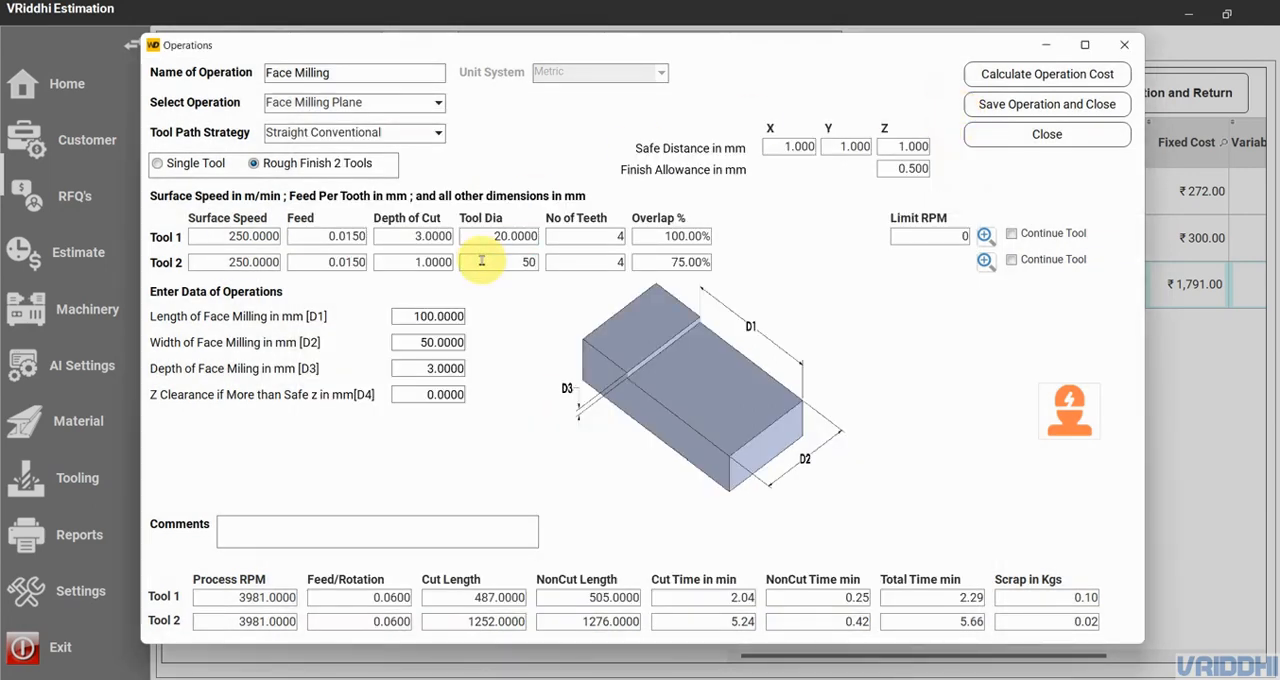
{"action": "left_click", "coordinate": [1087, 73]}
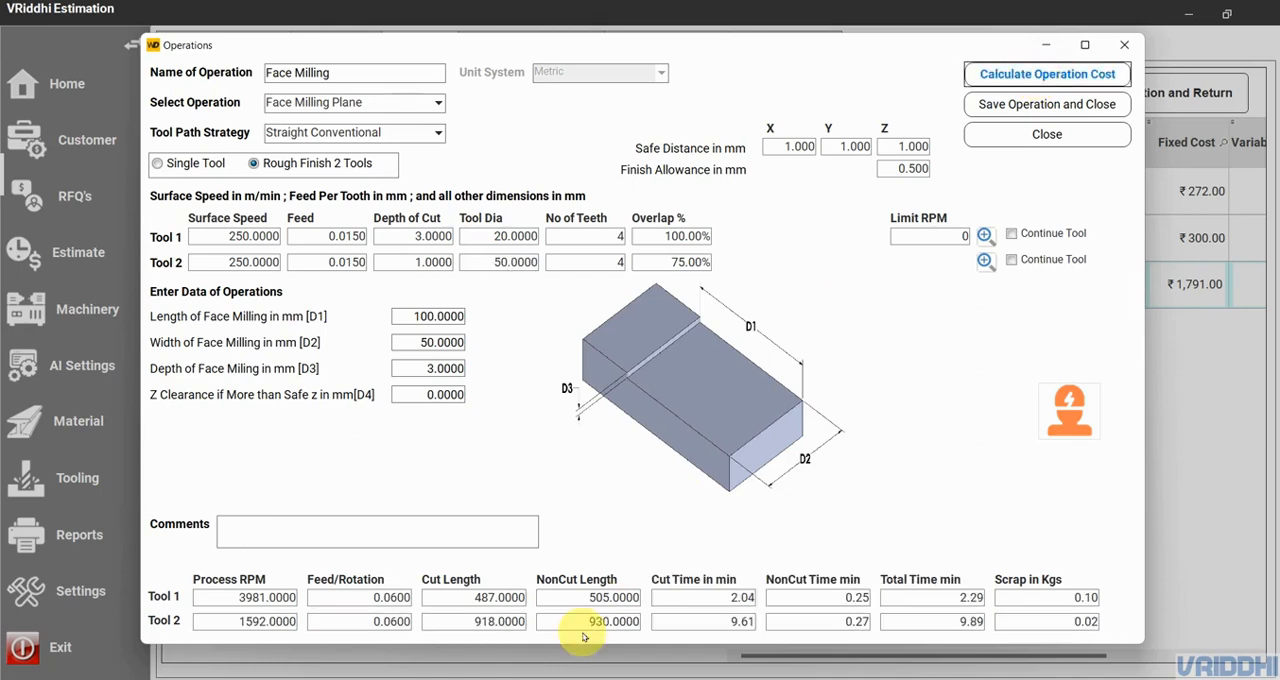
- Set Tool 2's diameter to 20 mm and overlap to 100%, and recalculate and save the Face Milling operation
{"action": "left_click", "coordinate": [503, 261]}
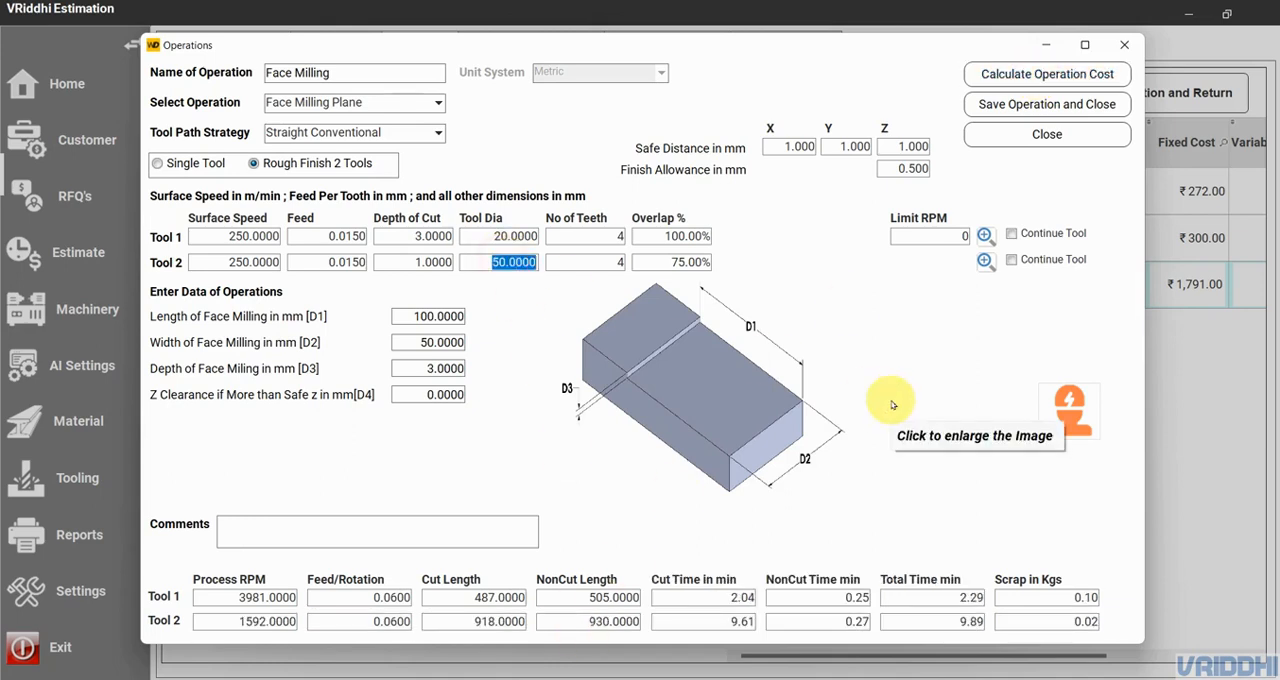
{"action": "left_click", "coordinate": [677, 262]}
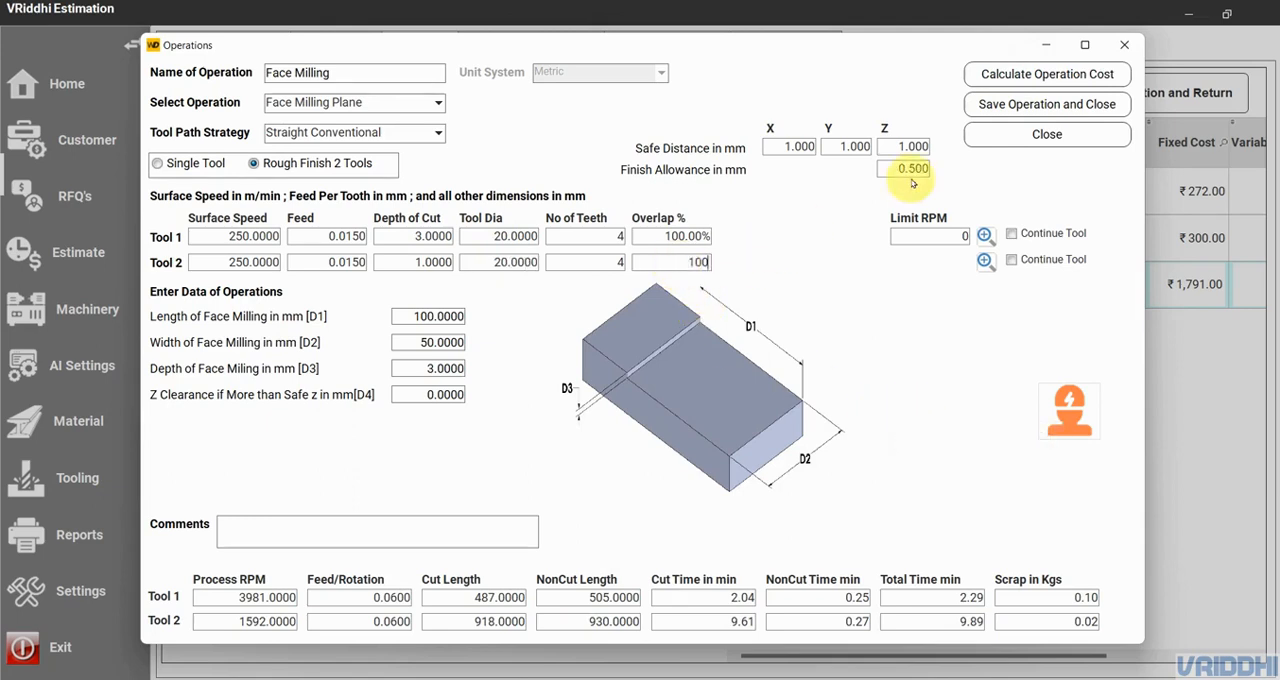
{"action": "left_click", "coordinate": [1008, 78]}
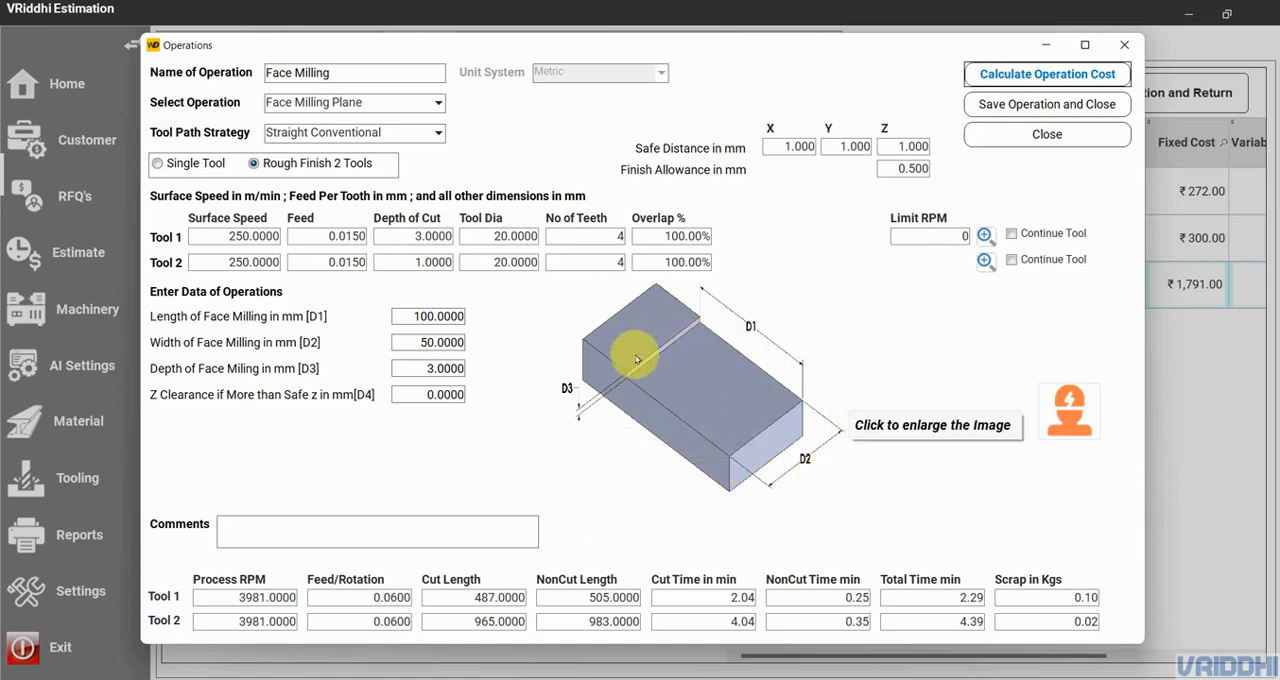
{"action": "left_click", "coordinate": [784, 147]}
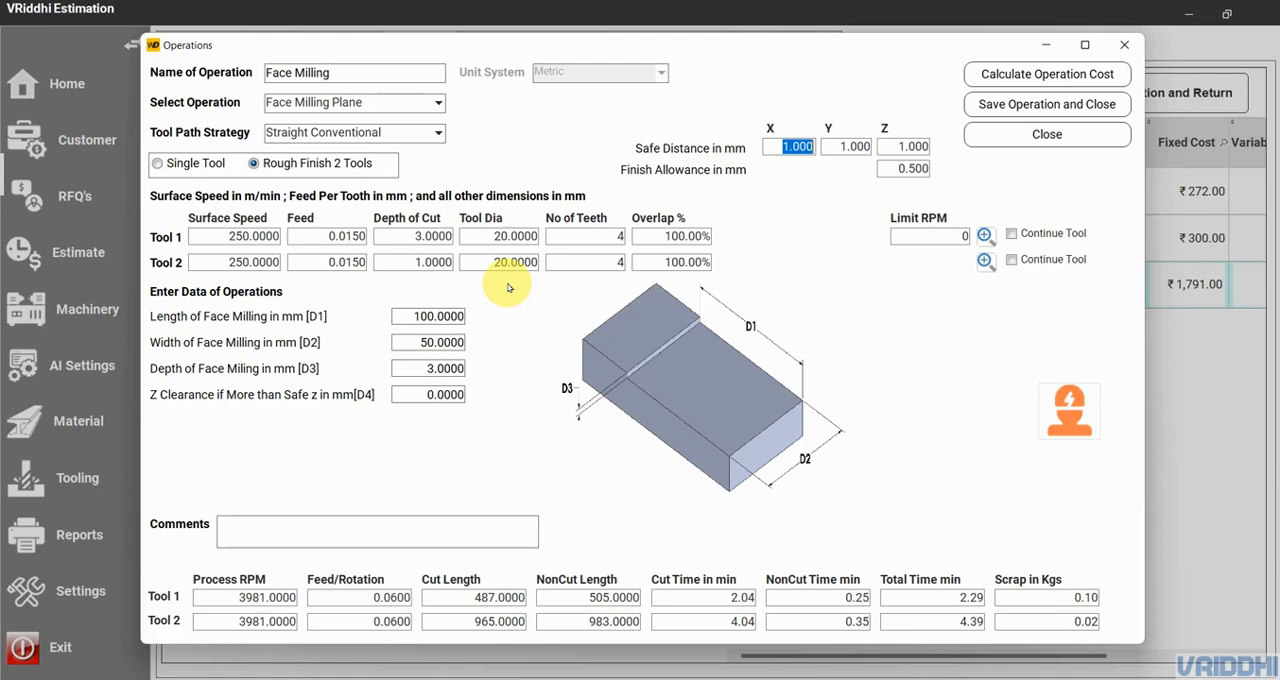
{"action": "left_click", "coordinate": [1021, 107]}
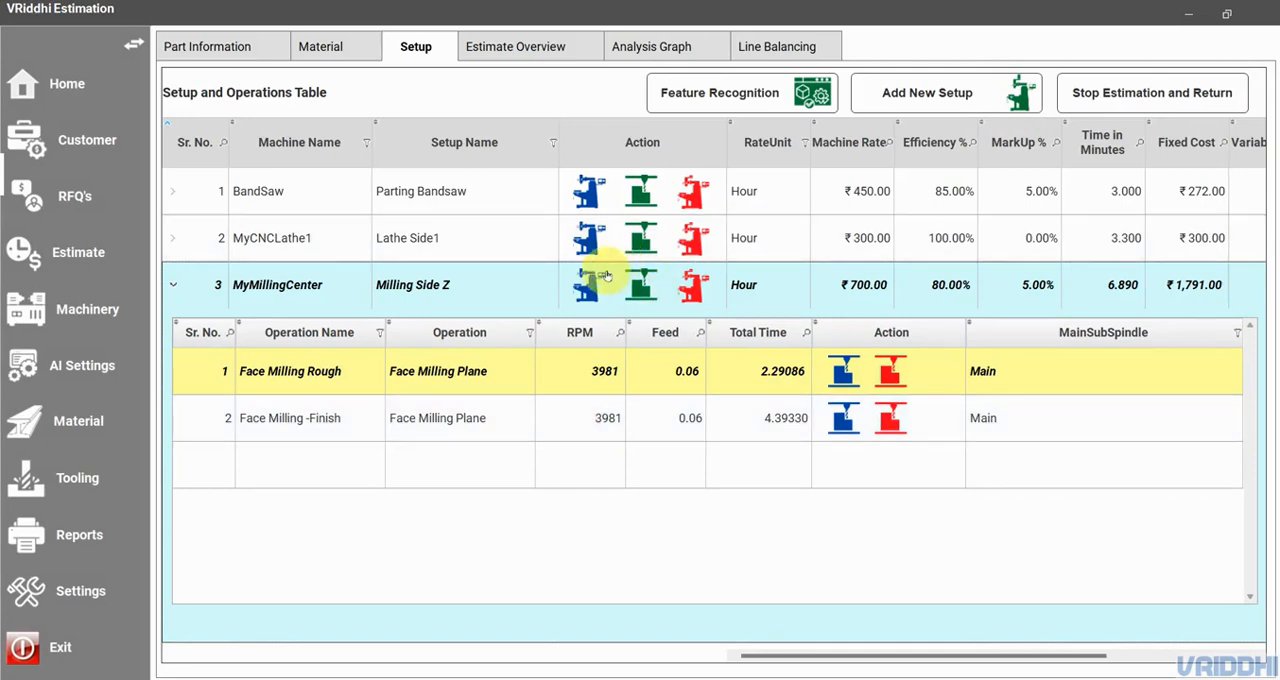
- Start a new operation named ddd, of type Contour Turning G02, for the Lathe Side1 setup
{"action": "left_click", "coordinate": [642, 230]}
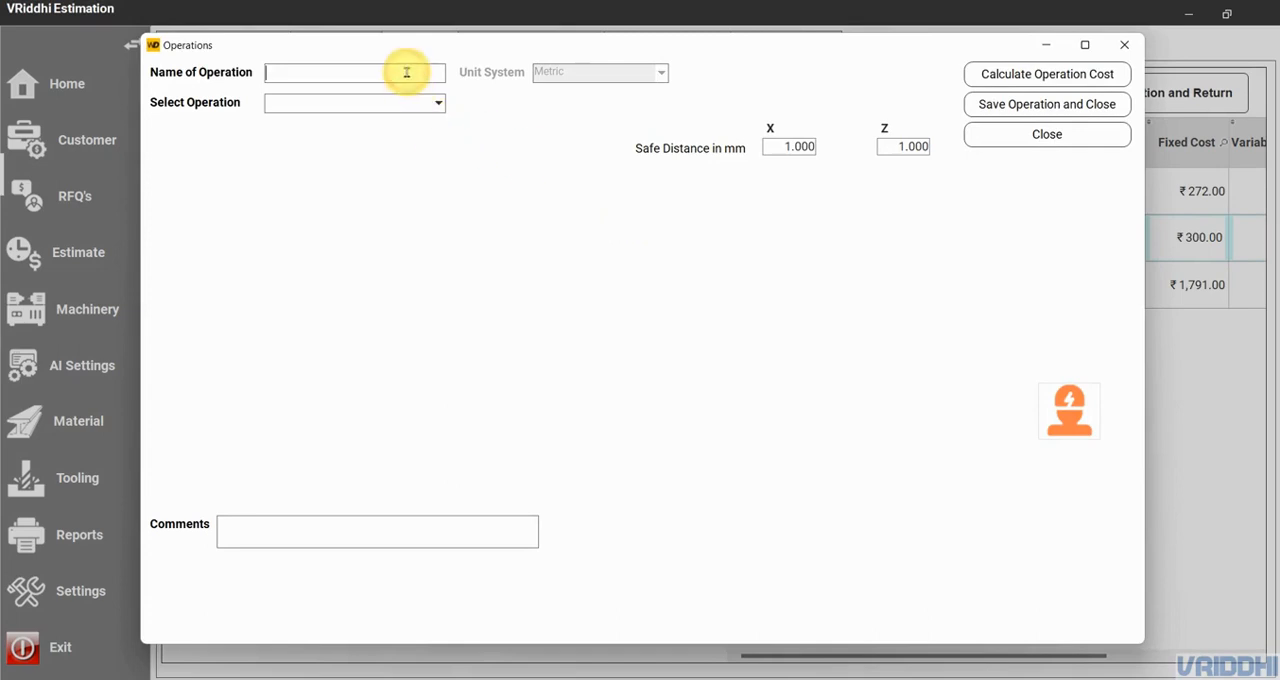
{"action": "left_click", "coordinate": [407, 72]}
{"action": "type", "text": "ddd"}
{"action": "left_click", "coordinate": [394, 102]}
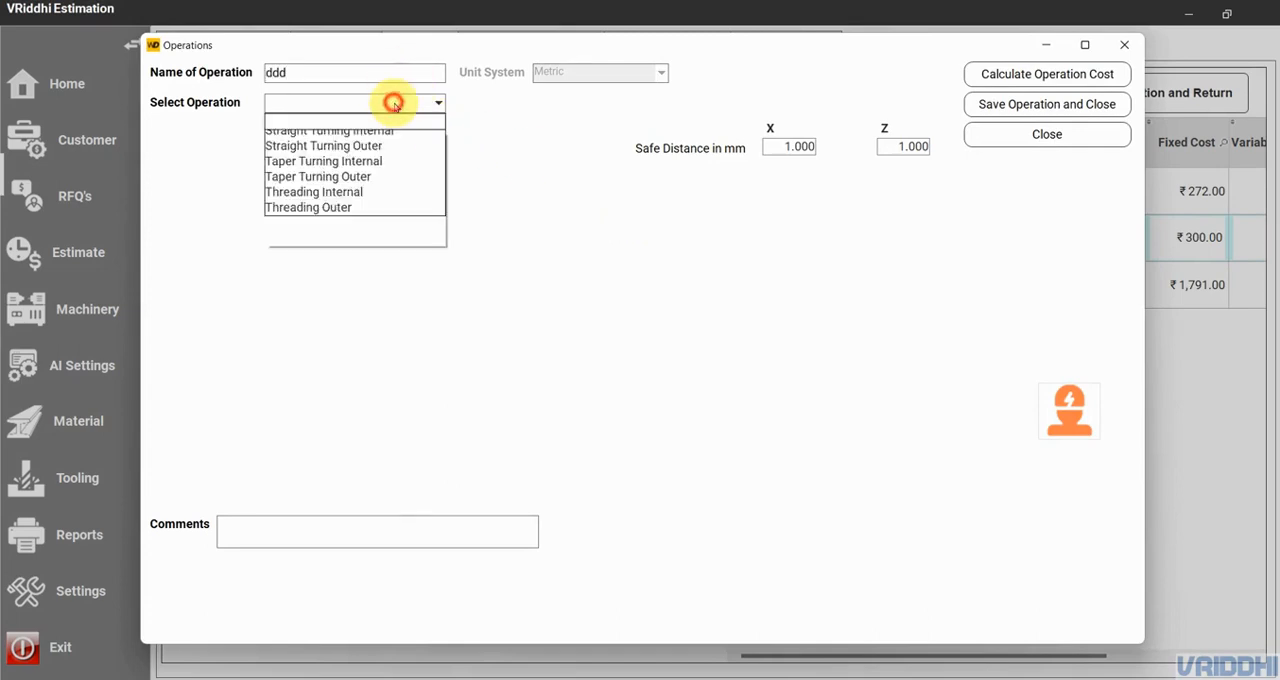
{"action": "left_click", "coordinate": [355, 184]}
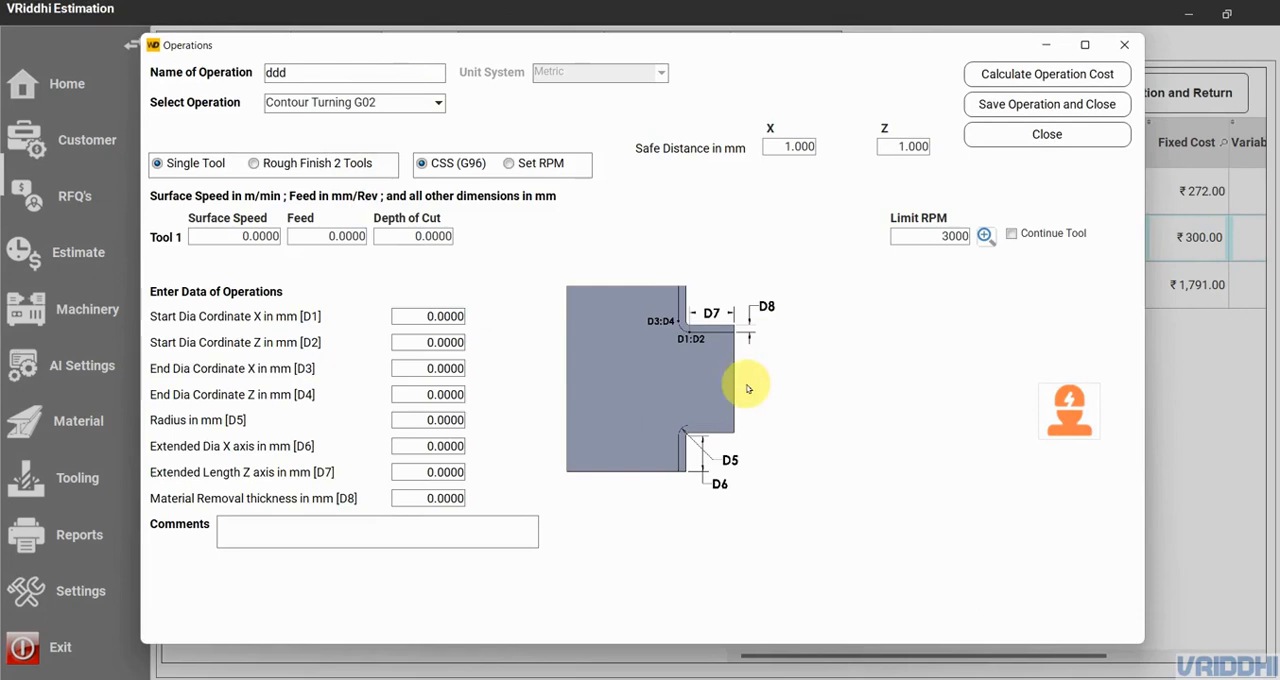
- View the enlarged Contour Turning G02 diagram and change the operation type to Contour Turning G03
{"action": "left_click", "coordinate": [692, 411]}
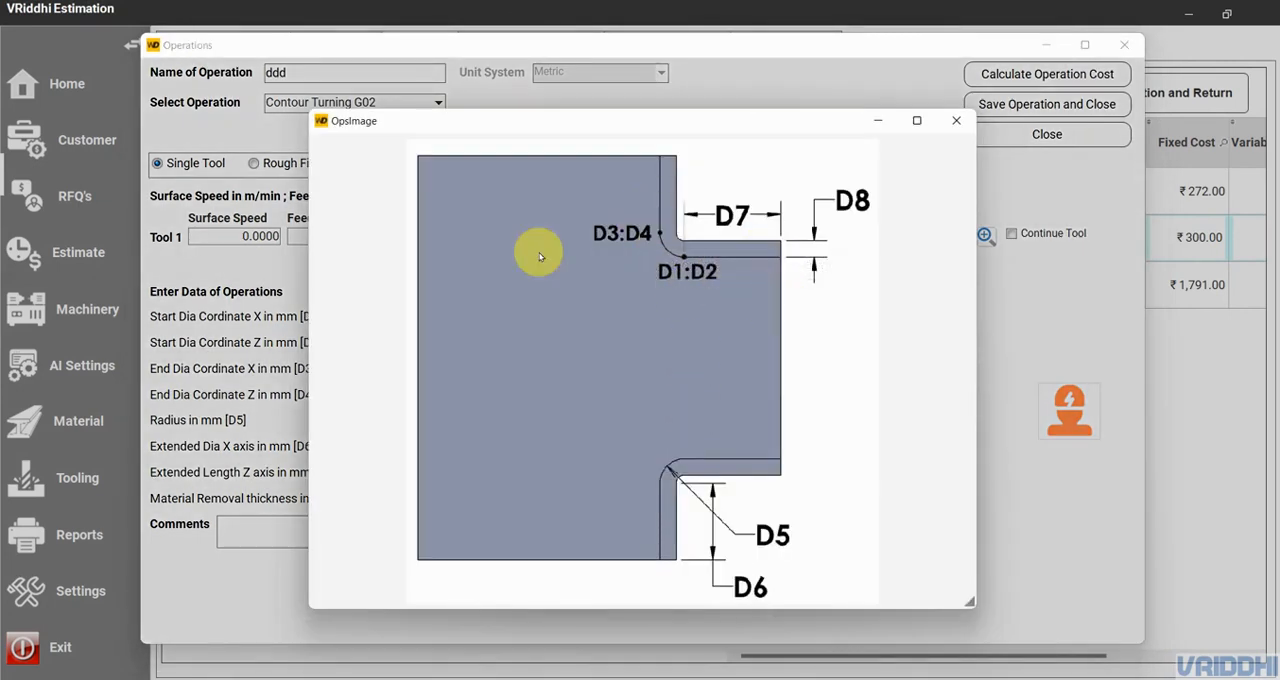
{"action": "left_click", "coordinate": [953, 120]}
{"action": "left_click", "coordinate": [400, 102]}
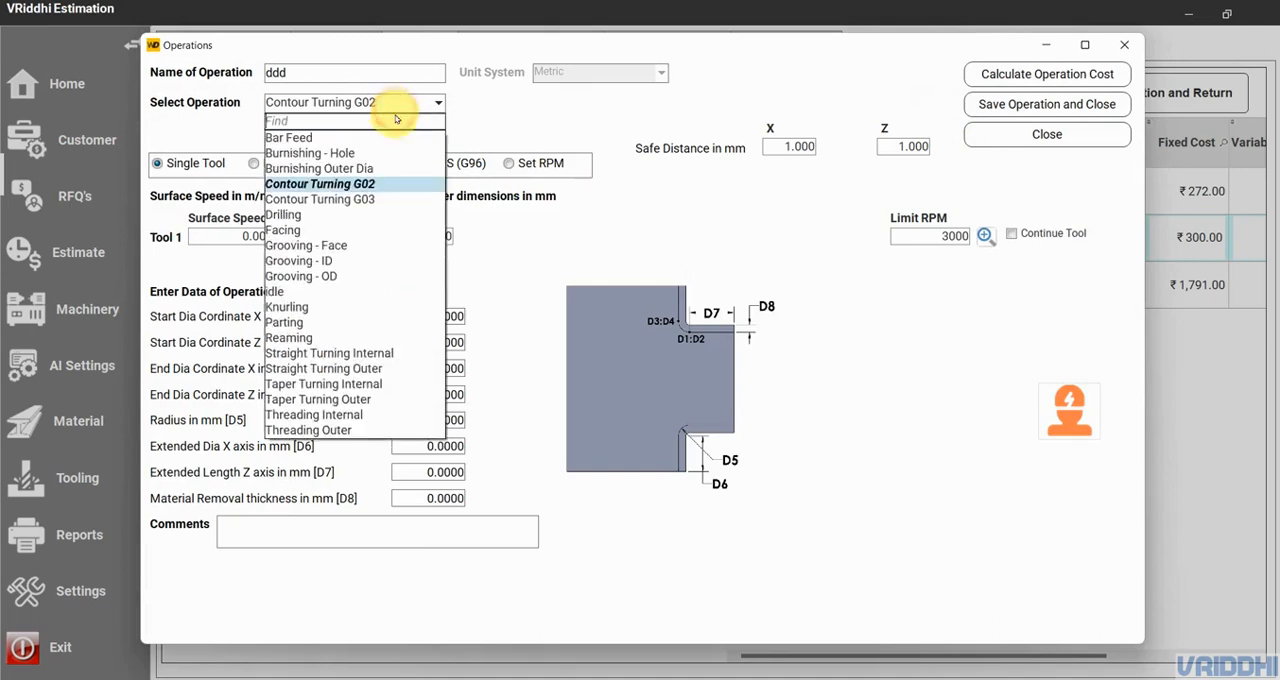
{"action": "left_click", "coordinate": [384, 199]}
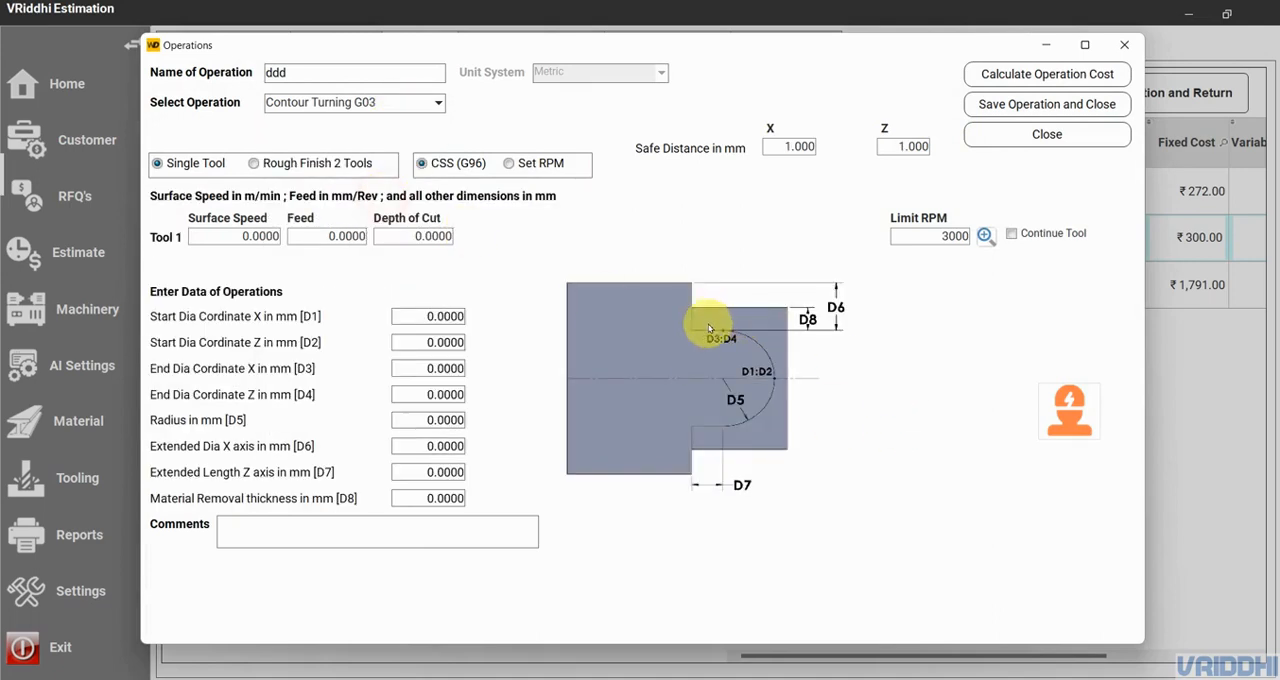